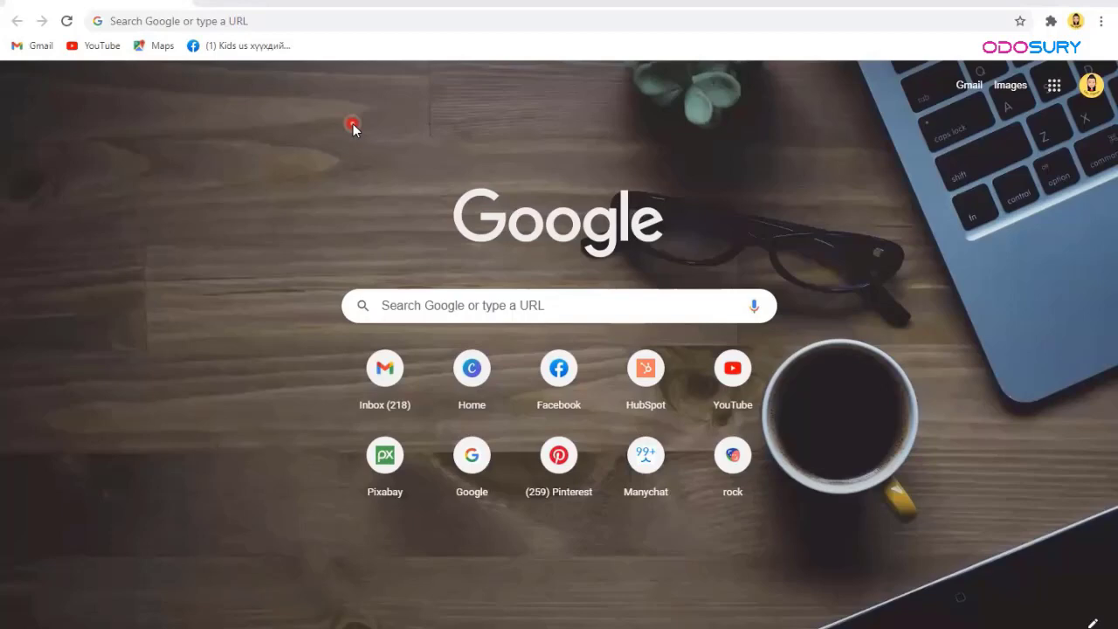
Step: Go to canva.com in Chrome
{"action": "left_click", "coordinate": [228, 23]}
{"action": "type", "text": "ca"}
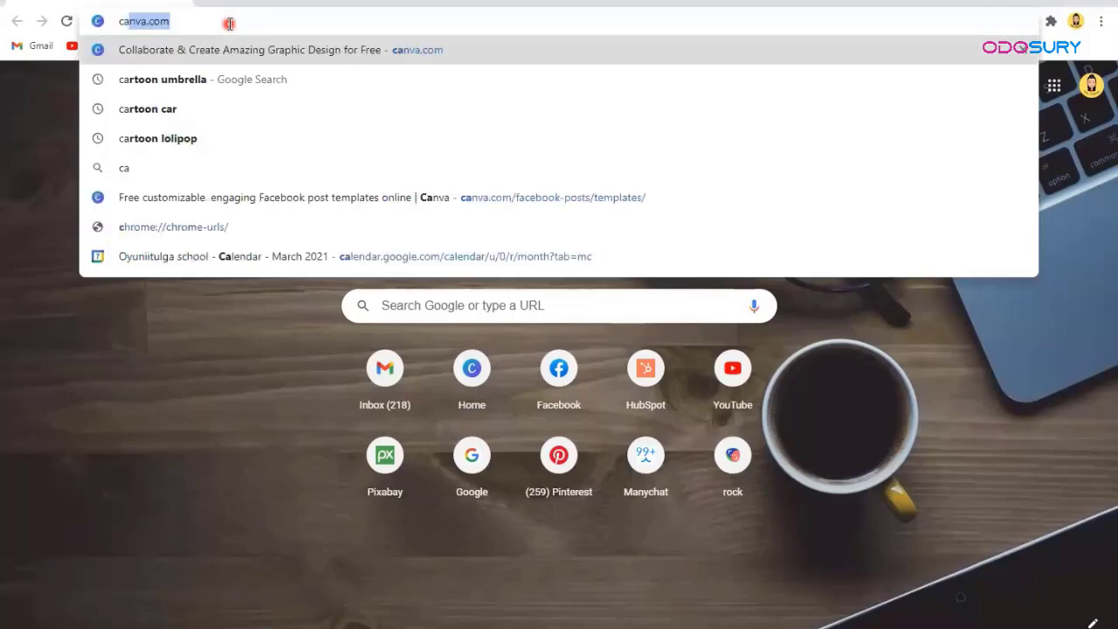
{"action": "type", "text": "nva."}
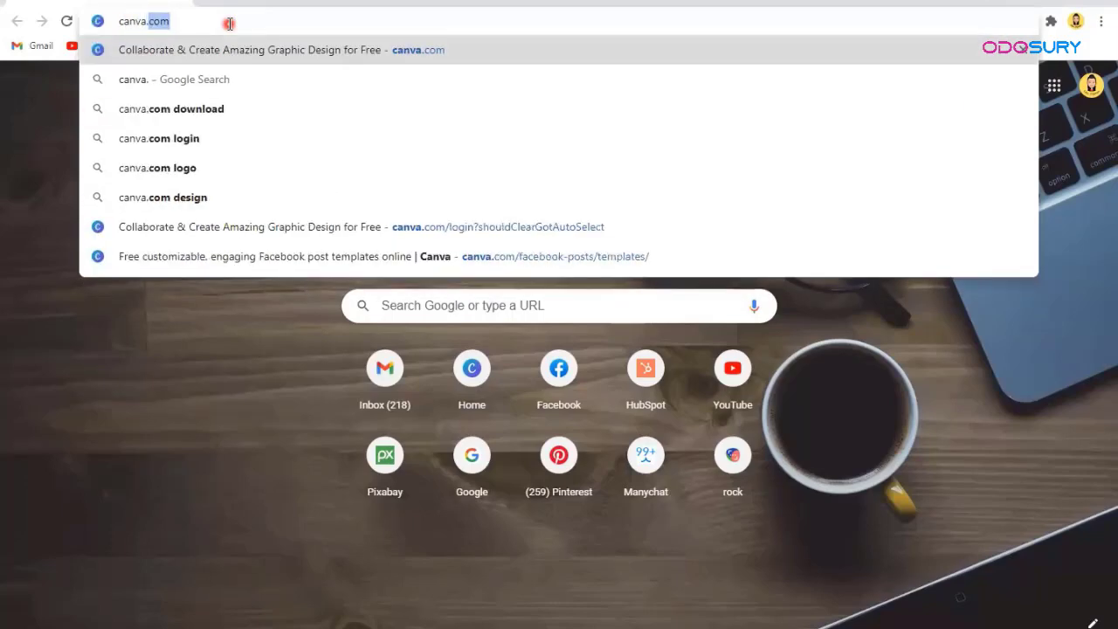
{"action": "key", "text": "Return"}
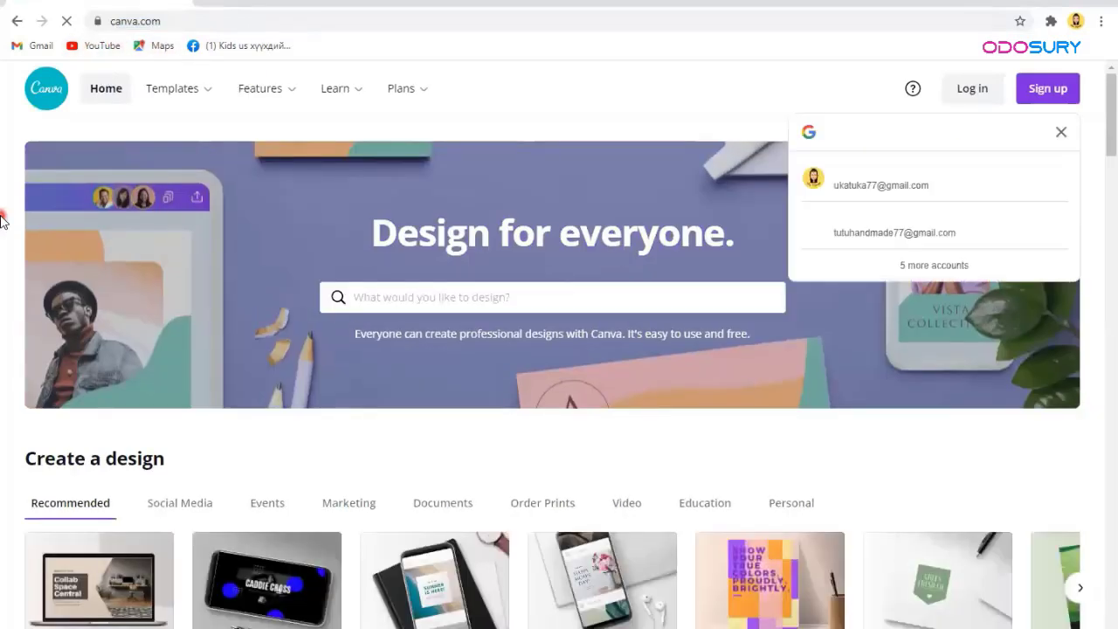
Step: Dismiss the Google prompt and sign up to Canva with the Google account
{"action": "left_click", "coordinate": [1061, 132]}
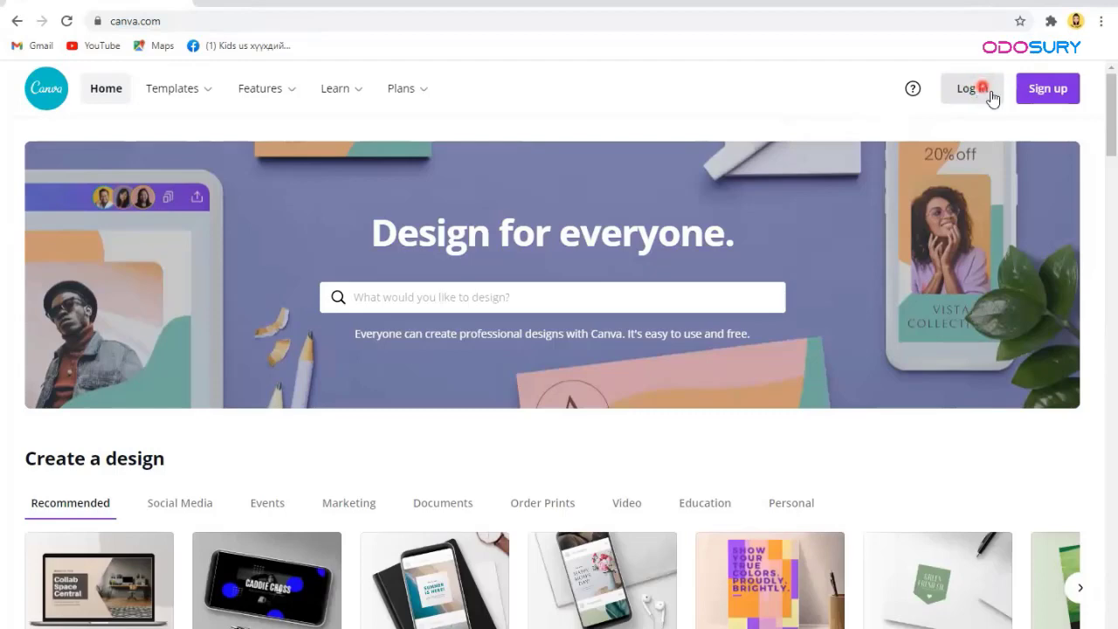
{"action": "left_click", "coordinate": [1052, 103]}
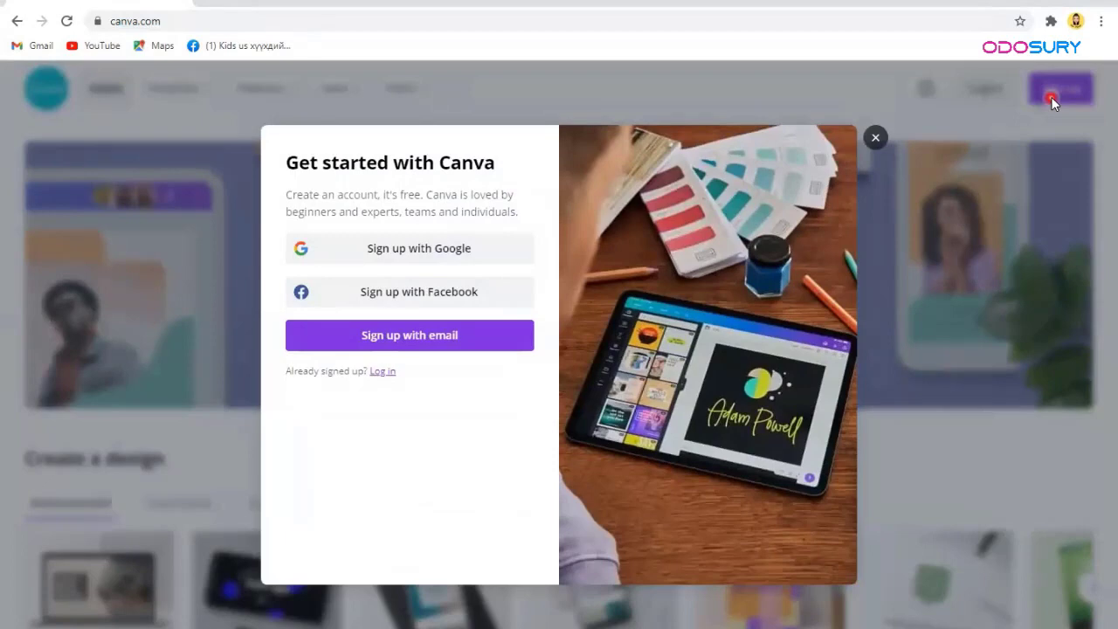
{"action": "left_click", "coordinate": [385, 360]}
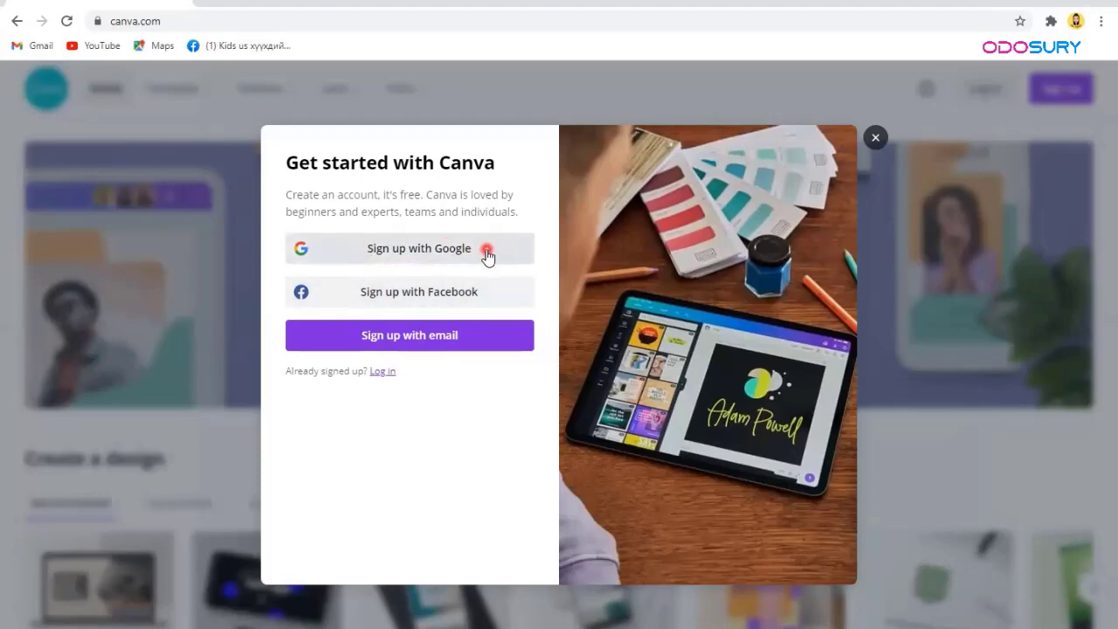
{"action": "left_click", "coordinate": [406, 255]}
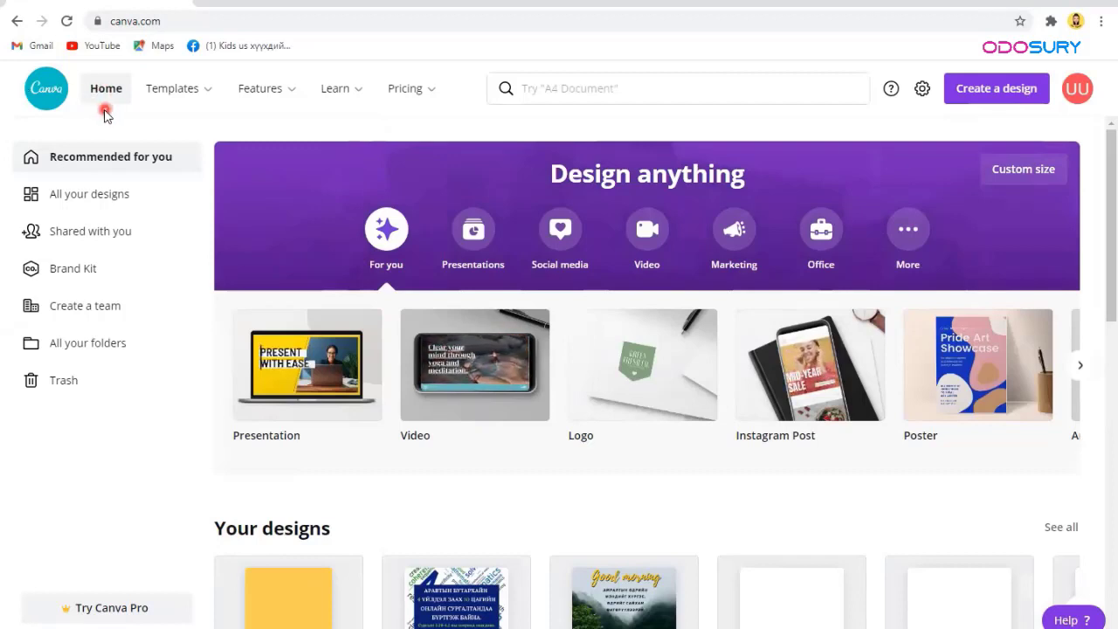
Step: Preview the Templates categories, then bring up the Features overview
{"action": "mouse_move", "coordinate": [143, 96]}
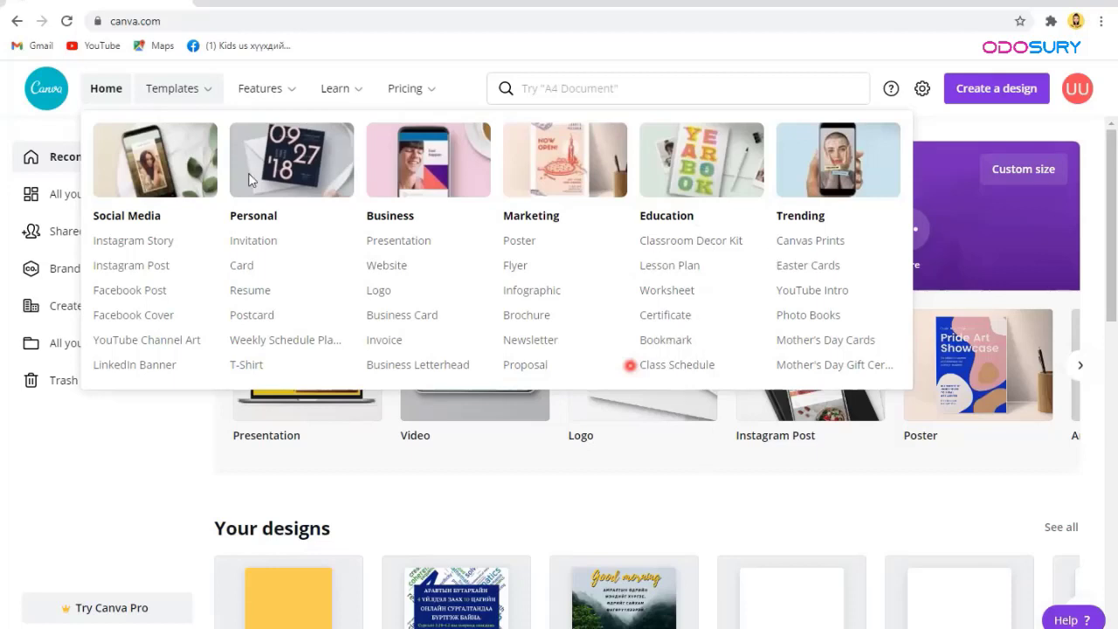
{"action": "left_click", "coordinate": [257, 91]}
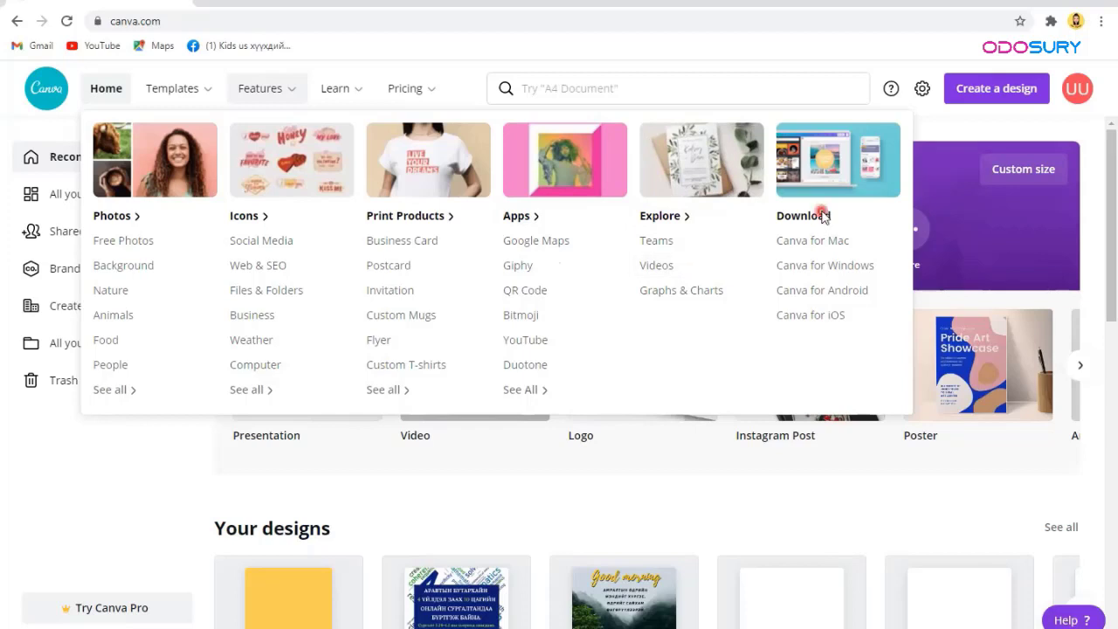
Step: Browse the Download items under Features, then the Learn and Pricing menus
{"action": "left_click", "coordinate": [846, 318]}
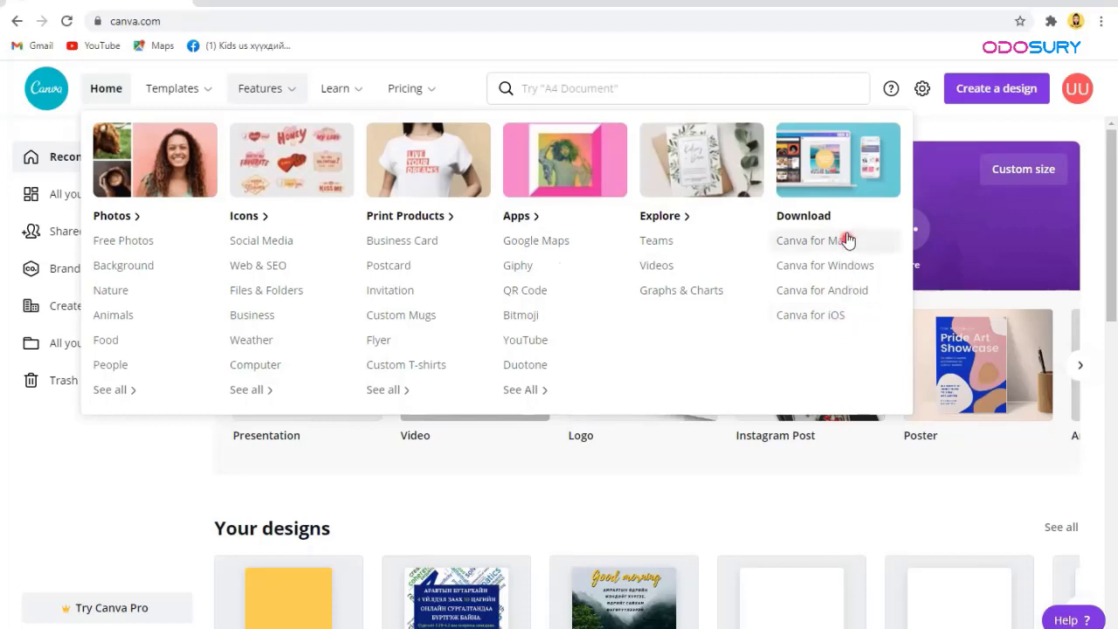
{"action": "left_click", "coordinate": [845, 319]}
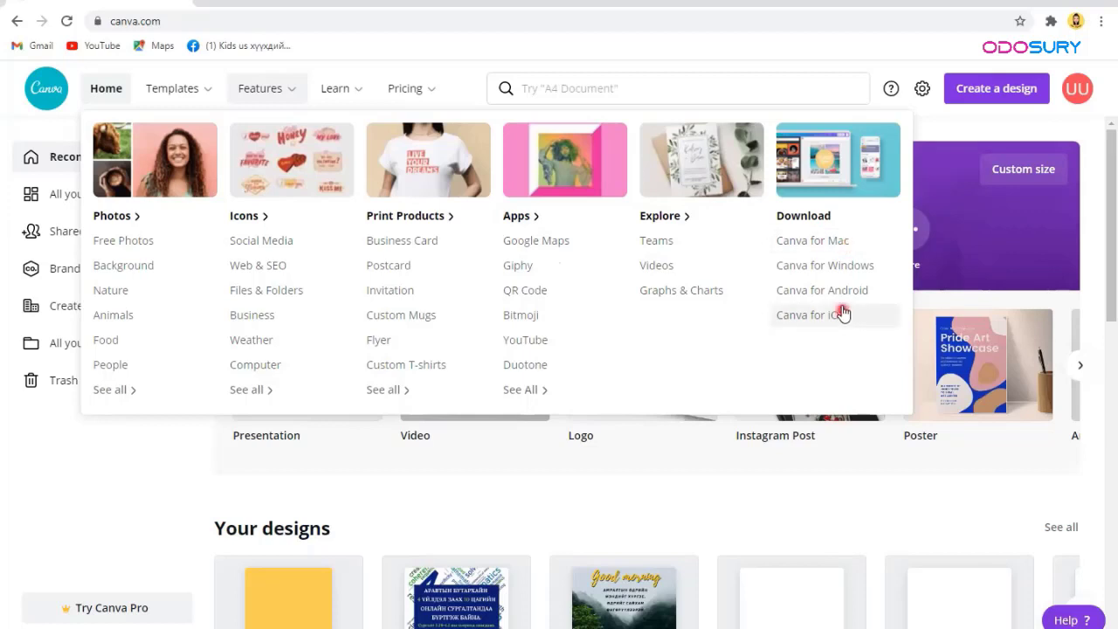
{"action": "left_click", "coordinate": [840, 293]}
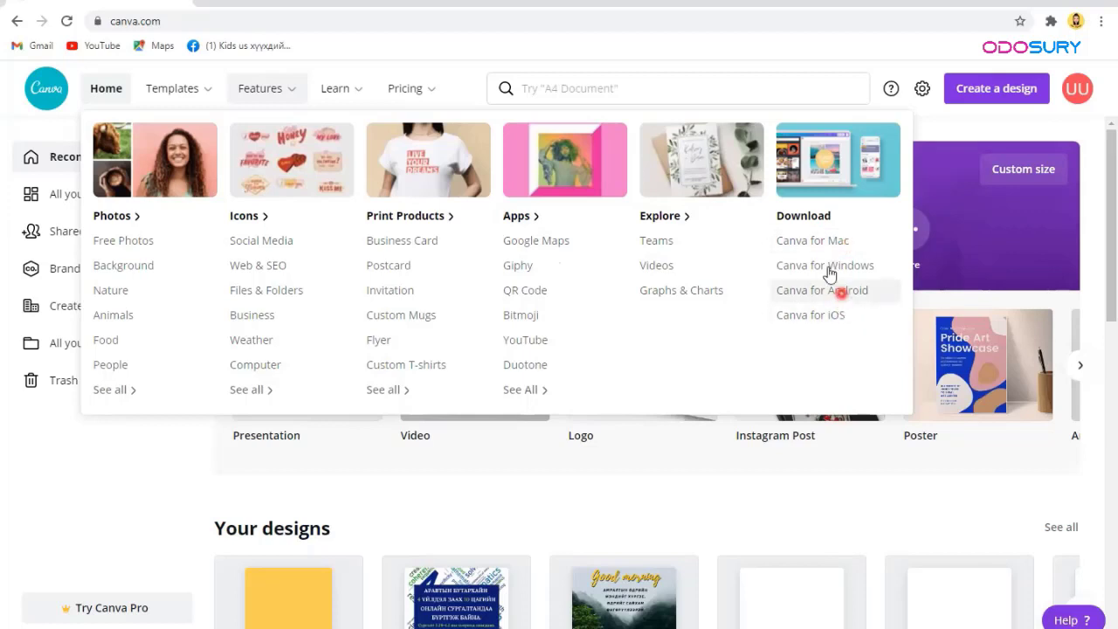
{"action": "left_click", "coordinate": [831, 275]}
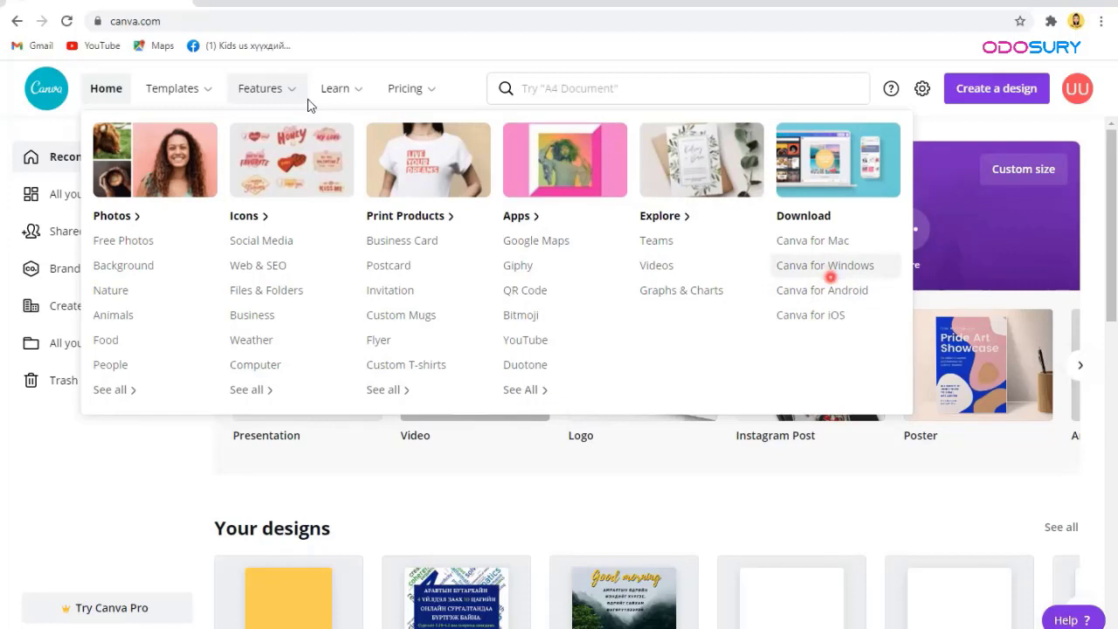
{"action": "left_click", "coordinate": [358, 102]}
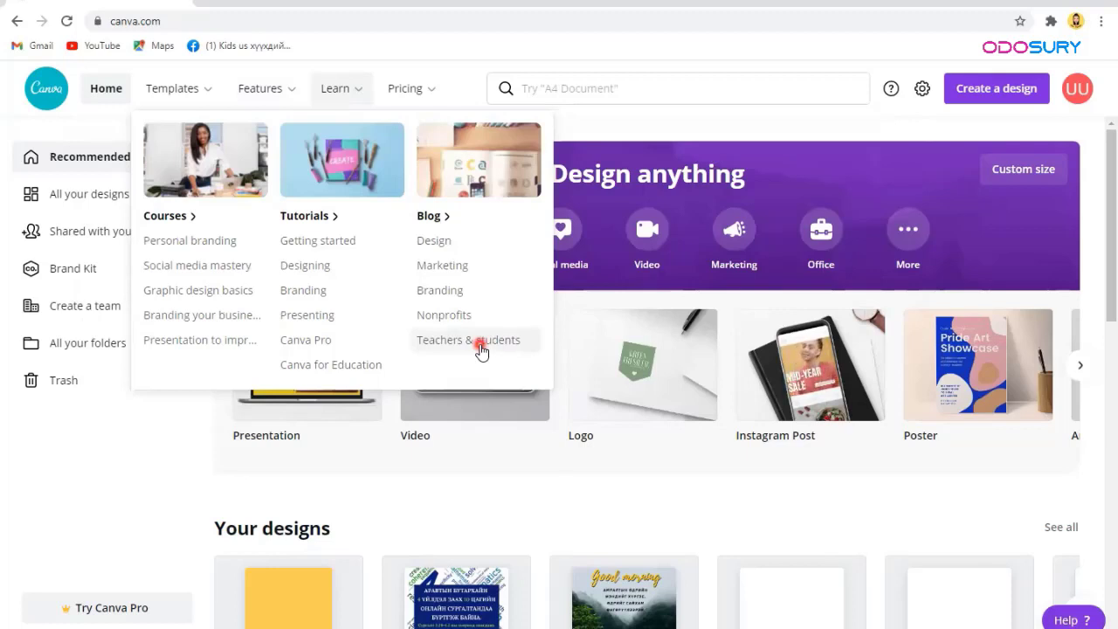
{"action": "mouse_move", "coordinate": [404, 90]}
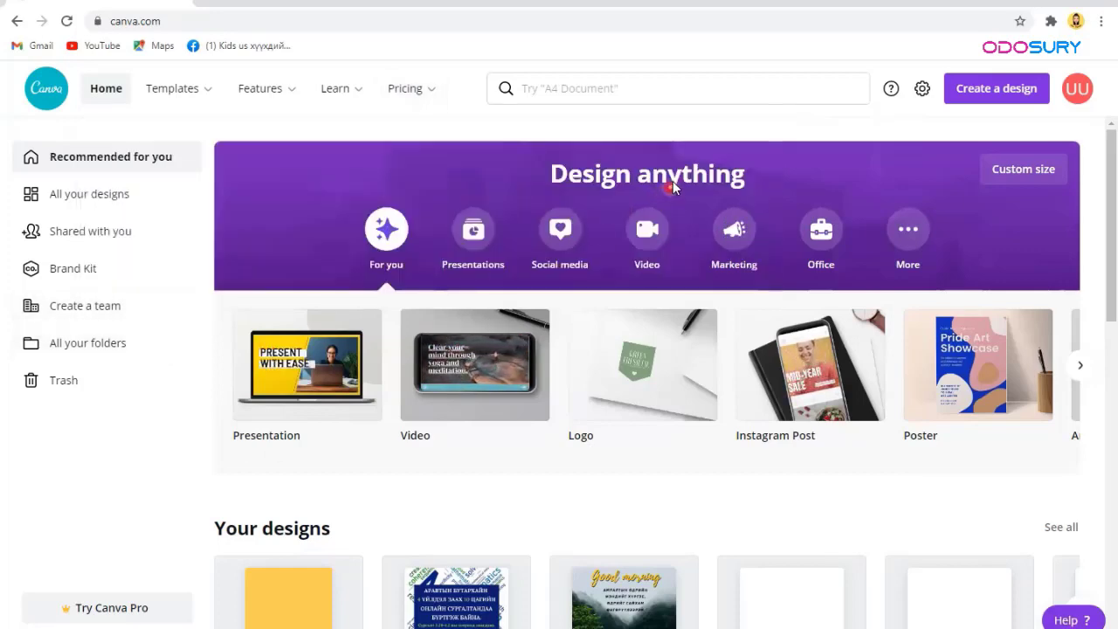
Step: Glance at the design search suggestions, then go to Account settings
{"action": "left_click", "coordinate": [748, 93]}
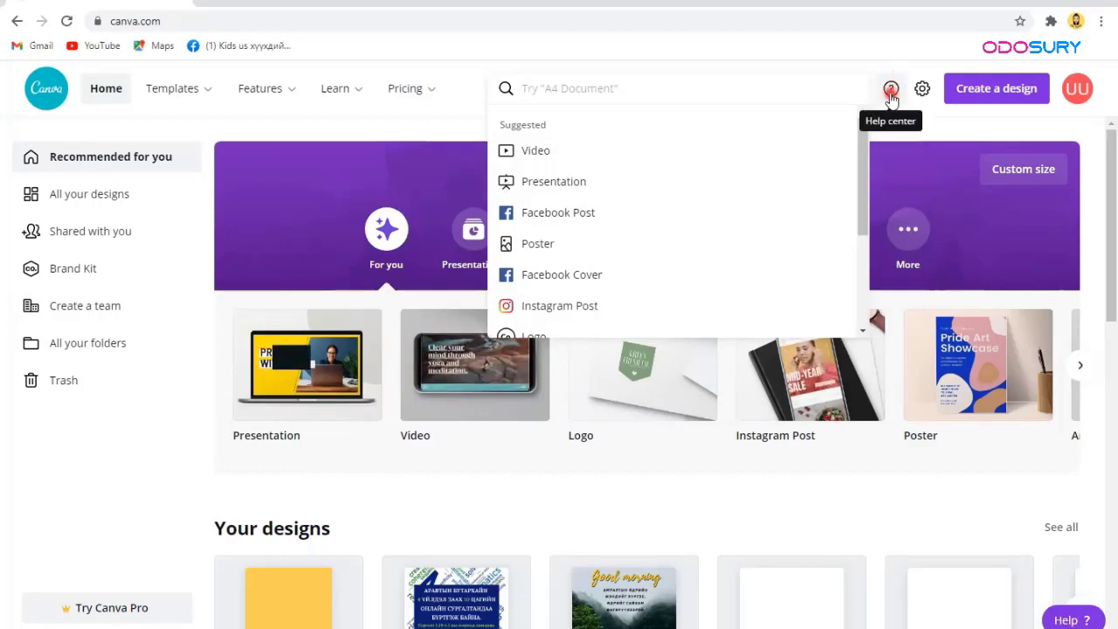
{"action": "left_click", "coordinate": [924, 94]}
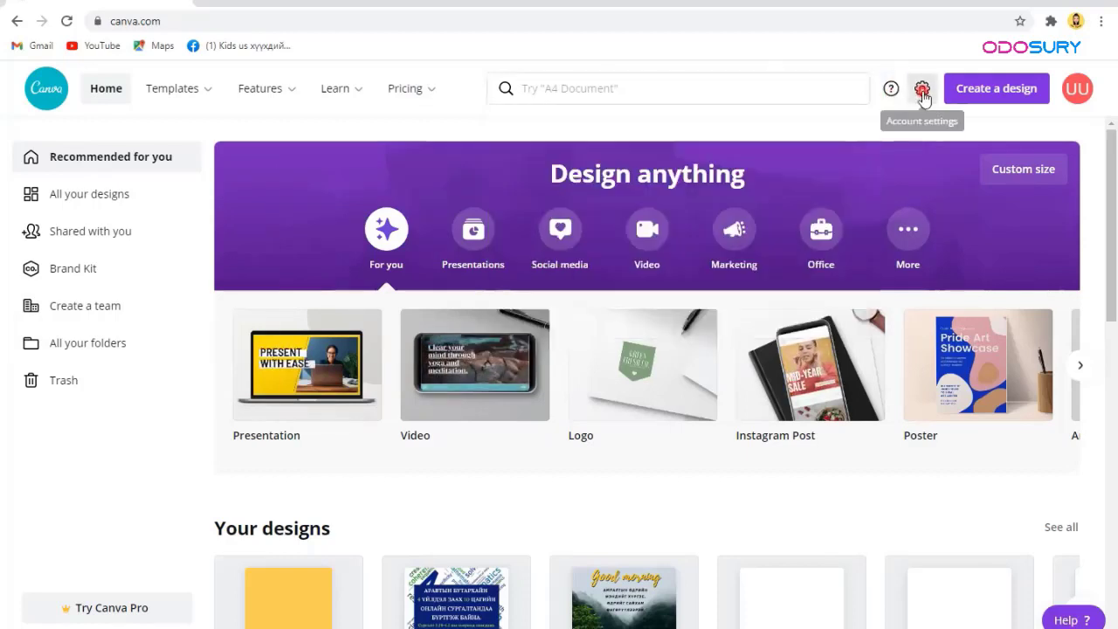
{"action": "left_click", "coordinate": [922, 91]}
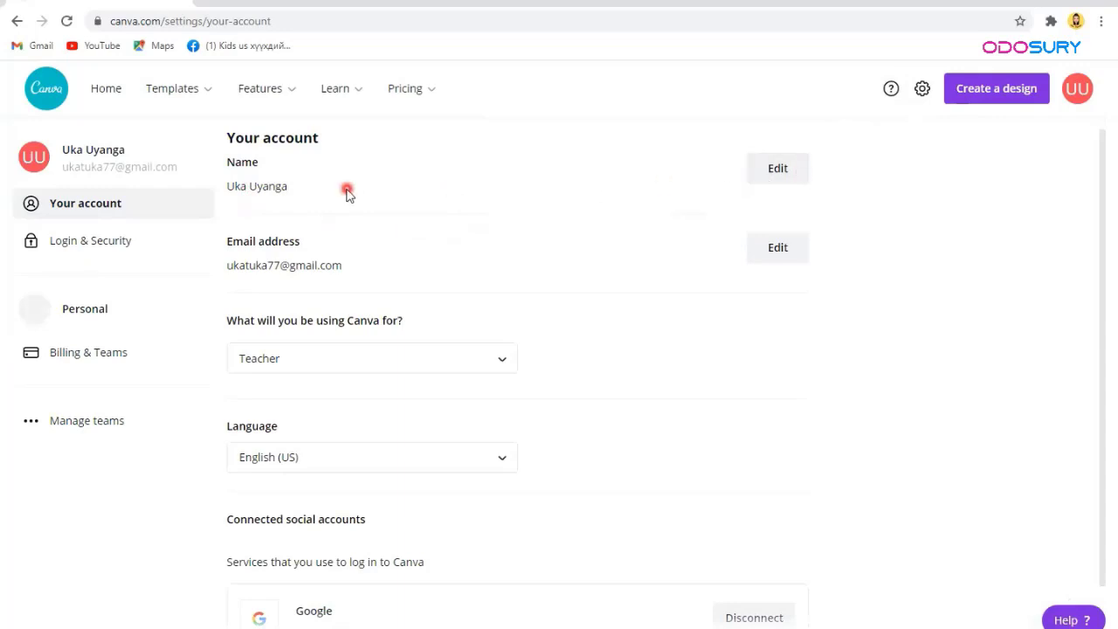
Step: Keep the usage type as Teacher and language as English (US), then return Home
{"action": "left_click", "coordinate": [358, 374]}
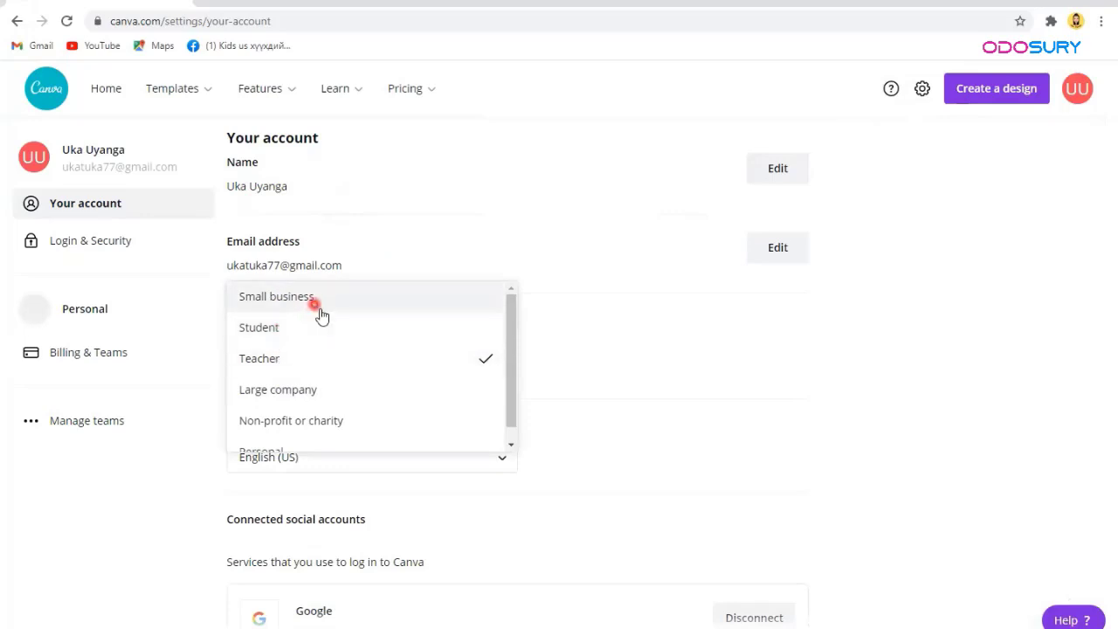
{"action": "scroll", "coordinate": [410, 435], "scroll_direction": "down", "scroll_amount": 1}
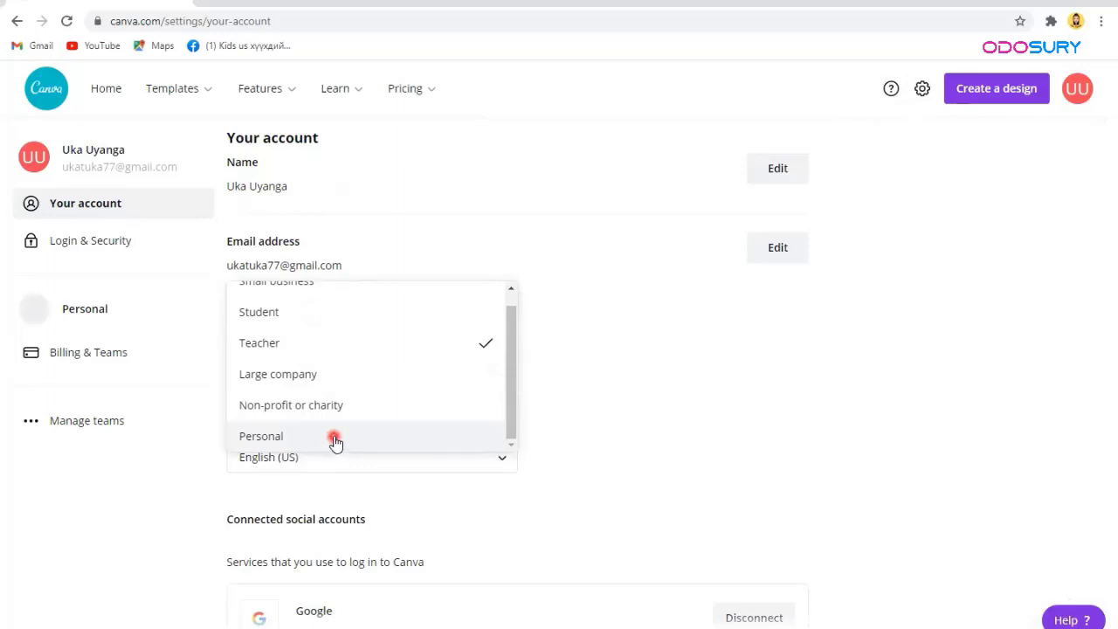
{"action": "left_click", "coordinate": [332, 354]}
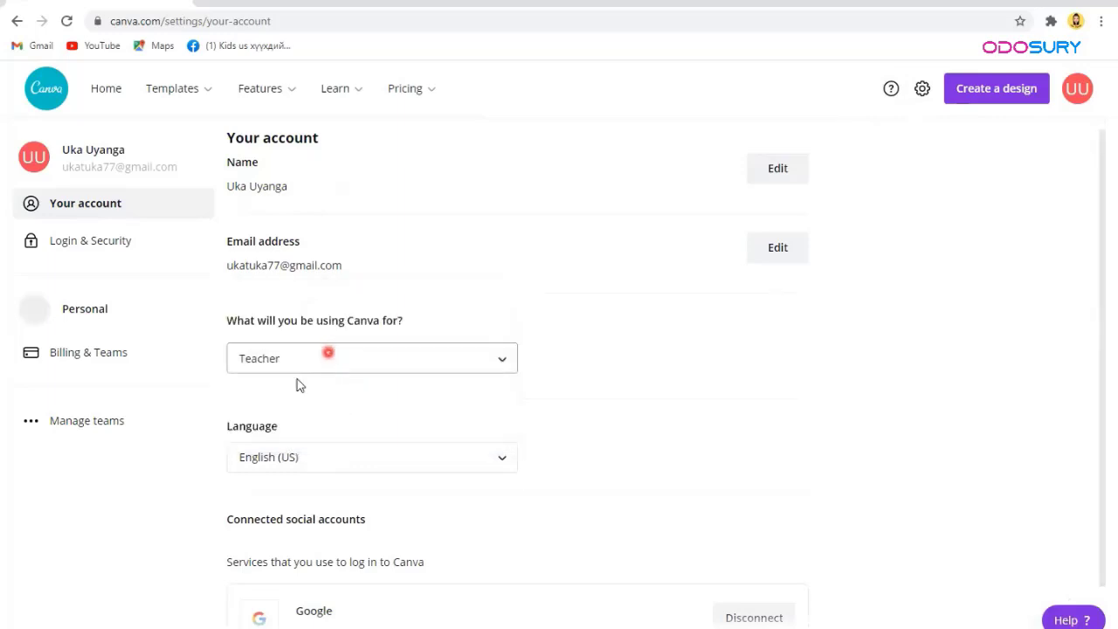
{"action": "scroll", "coordinate": [231, 570], "scroll_direction": "down", "scroll_amount": 1}
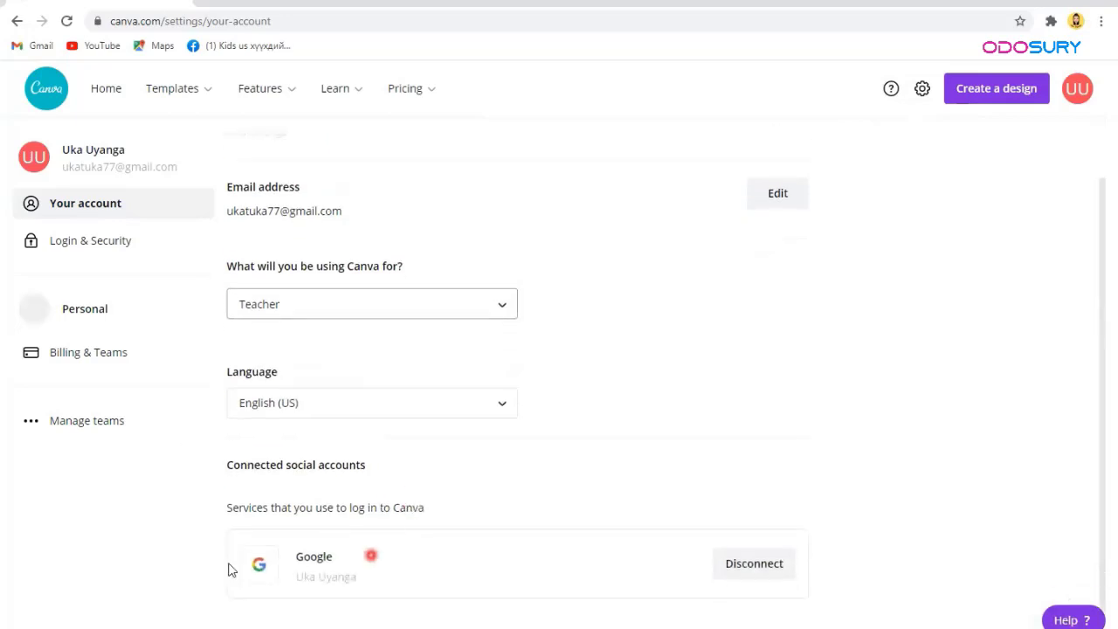
{"action": "left_click", "coordinate": [329, 416]}
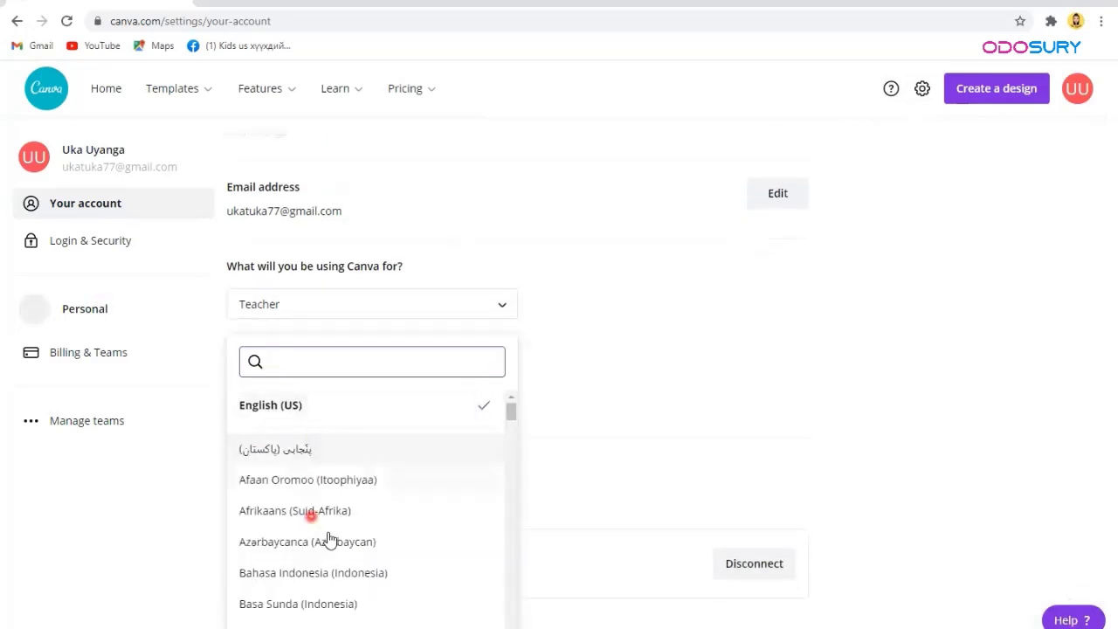
{"action": "scroll", "coordinate": [327, 537], "scroll_direction": "down", "scroll_amount": 15}
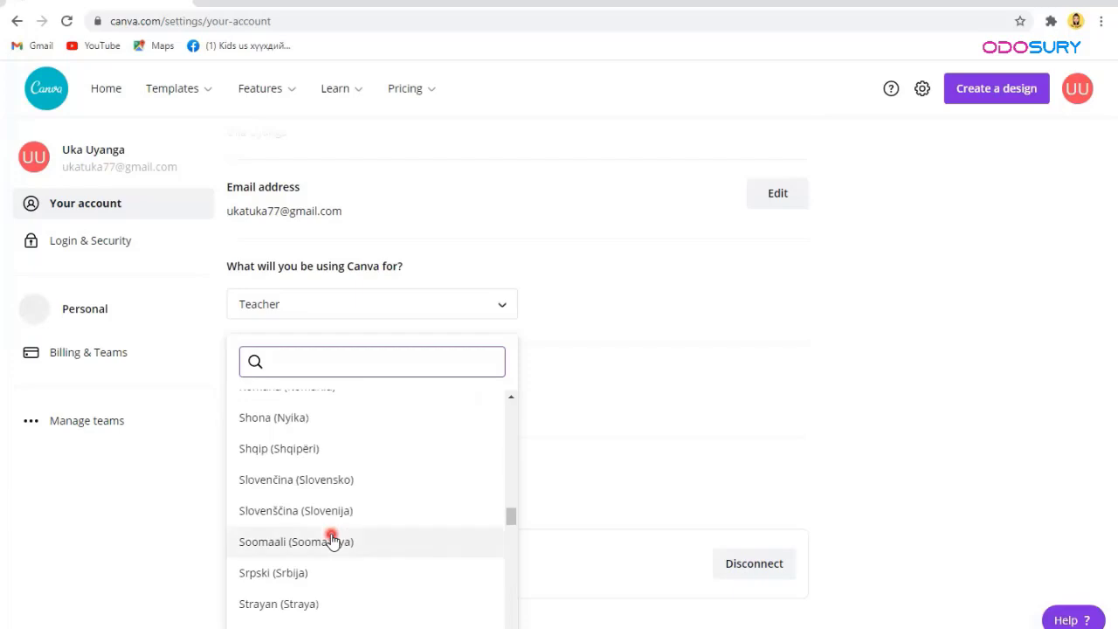
{"action": "left_click", "coordinate": [105, 88]}
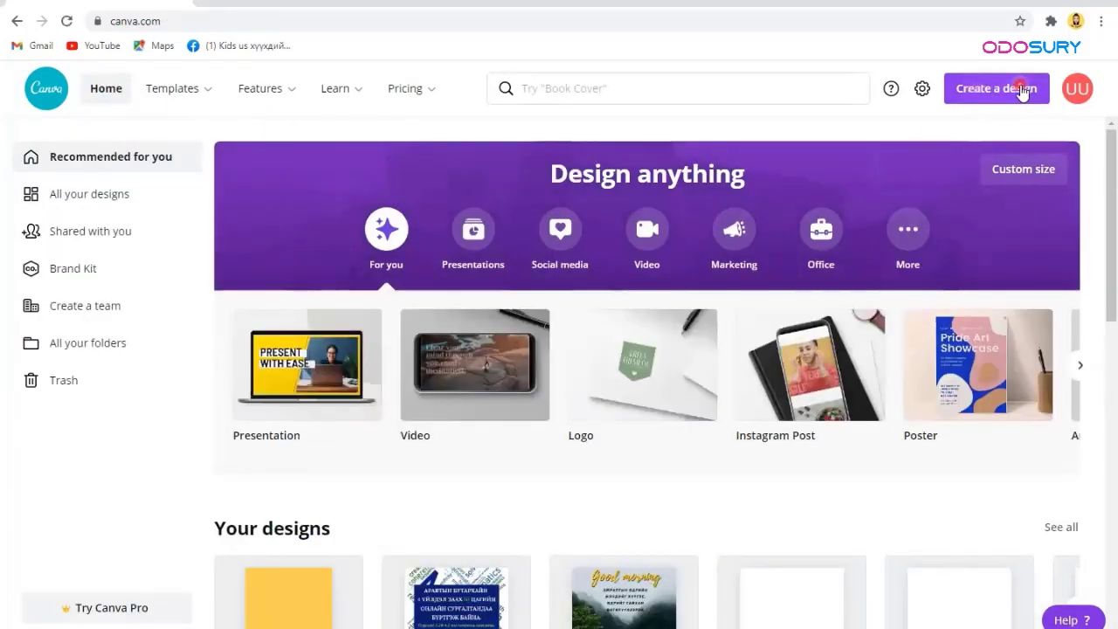
Step: Start a custom-size design in millimetres, entering width 210 and height 297
{"action": "left_click", "coordinate": [1019, 88]}
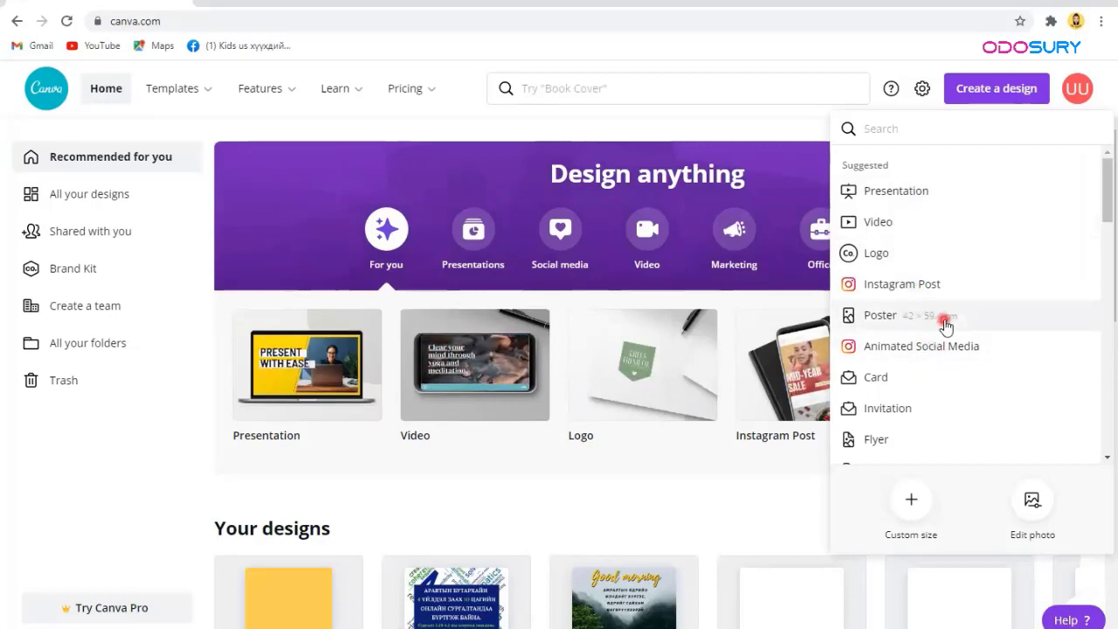
{"action": "left_click", "coordinate": [912, 501]}
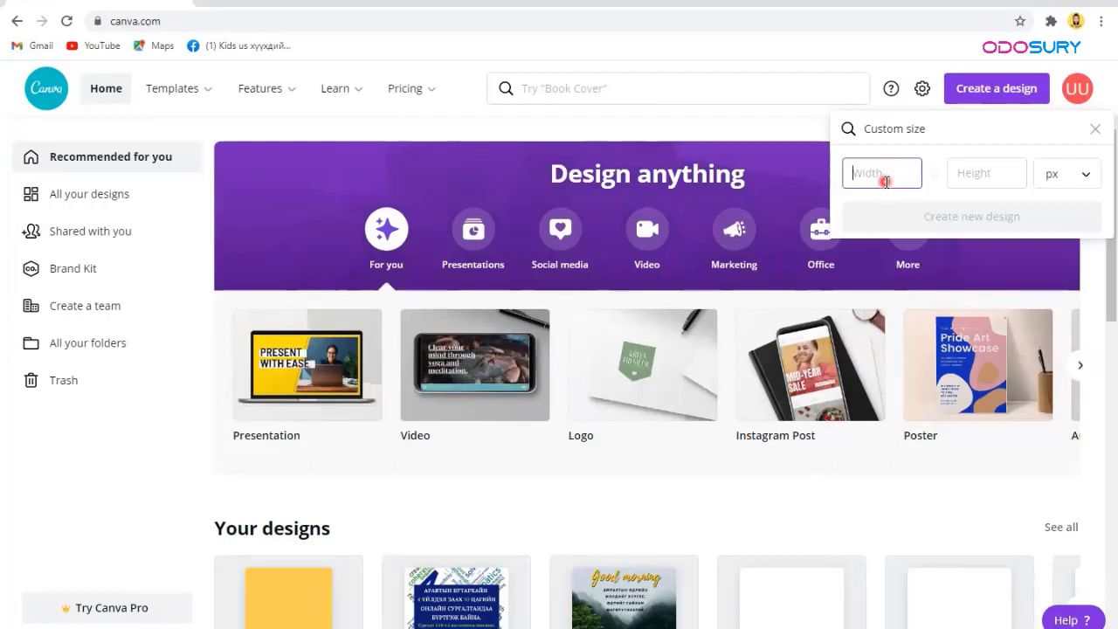
{"action": "left_click", "coordinate": [1059, 174]}
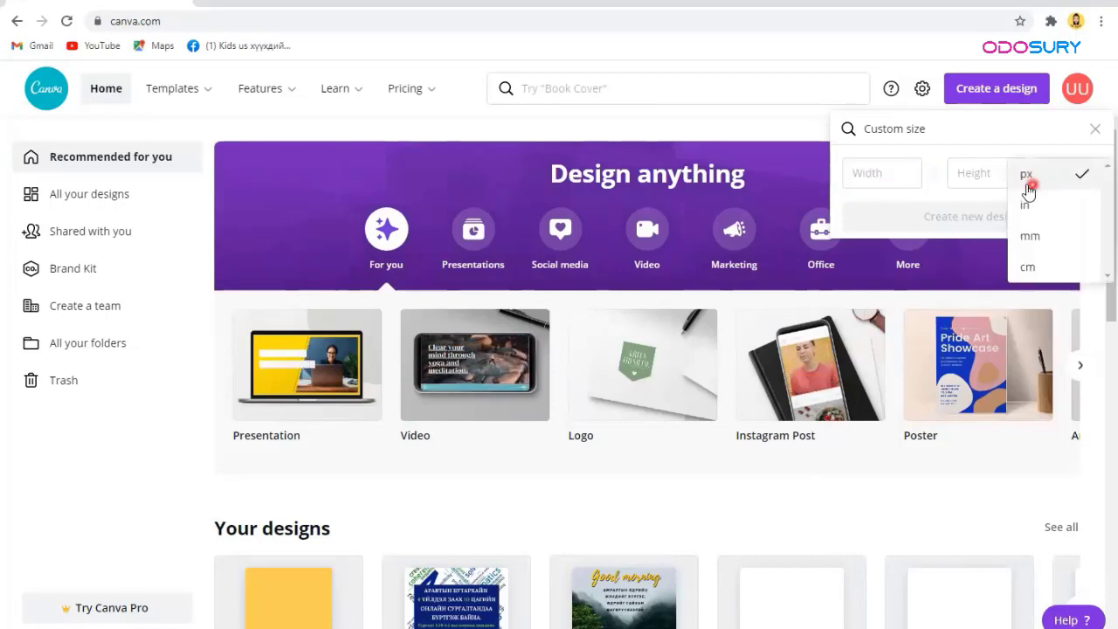
{"action": "left_click", "coordinate": [1053, 238]}
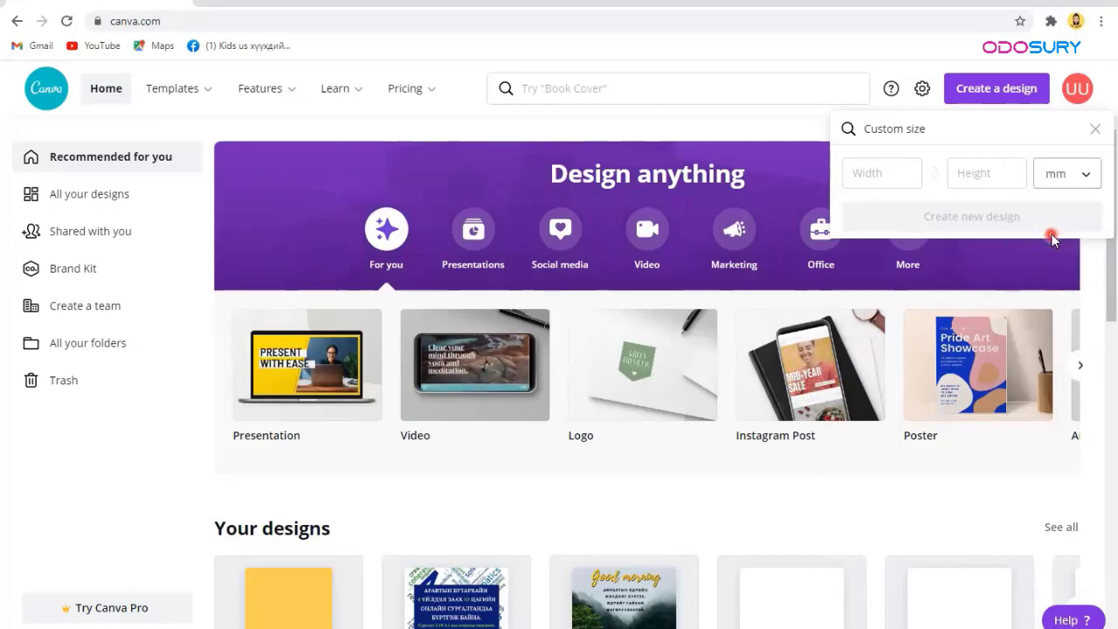
{"action": "left_click", "coordinate": [877, 172]}
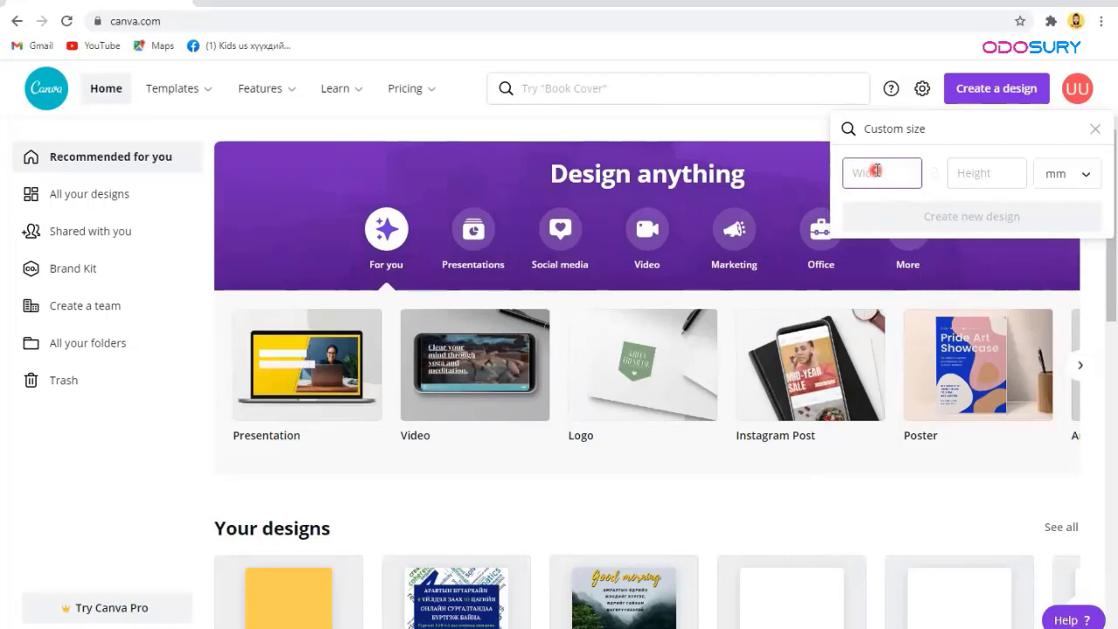
{"action": "type", "text": "210"}
{"action": "left_click", "coordinate": [969, 171]}
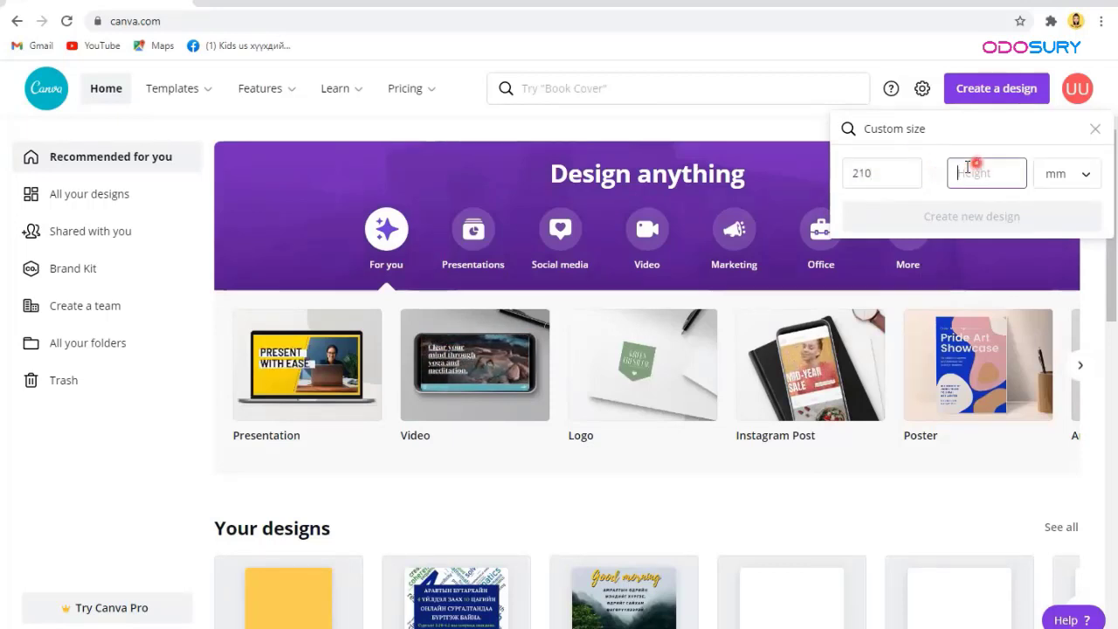
{"action": "type", "text": "297"}
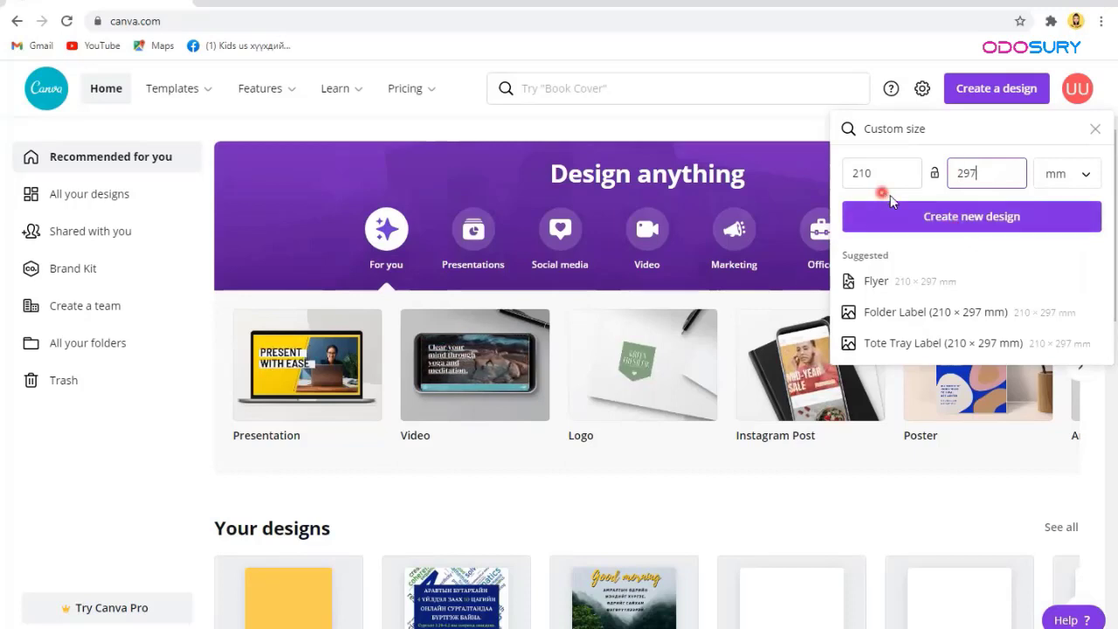
Step: Abandon the custom size and cancel the Edit photo file picker, closing the create menu
{"action": "left_click", "coordinate": [1094, 136]}
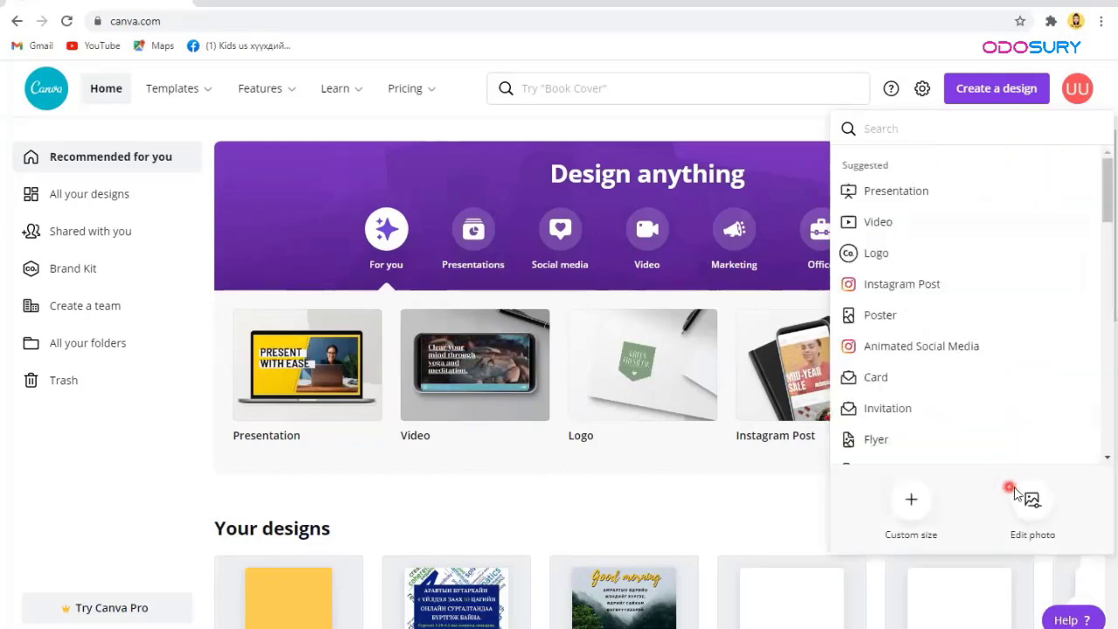
{"action": "left_click", "coordinate": [1033, 505]}
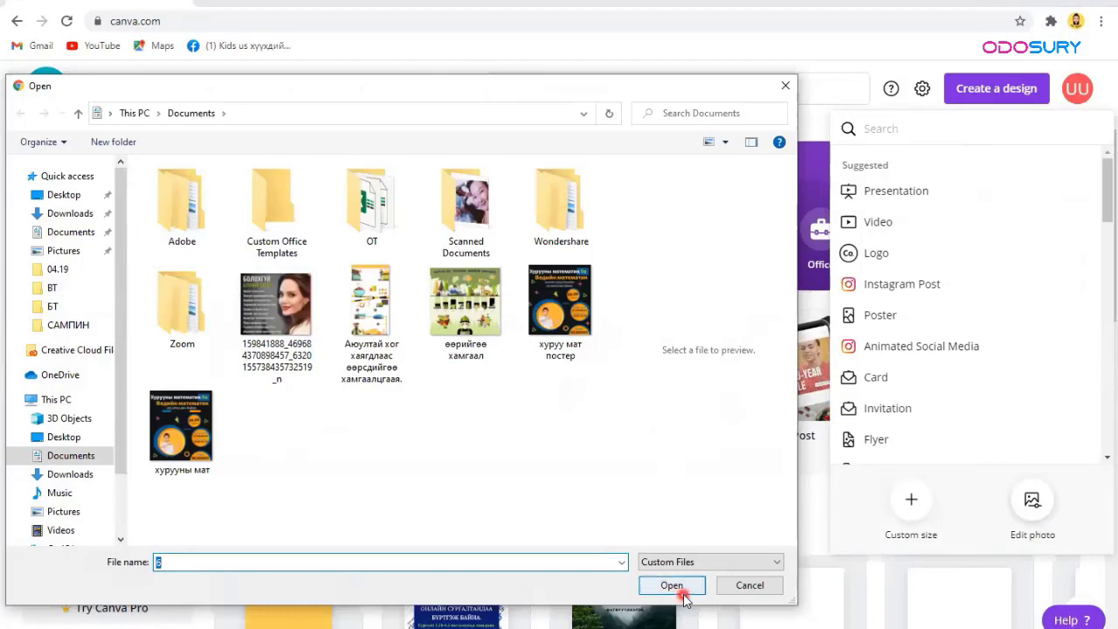
{"action": "left_click", "coordinate": [753, 584]}
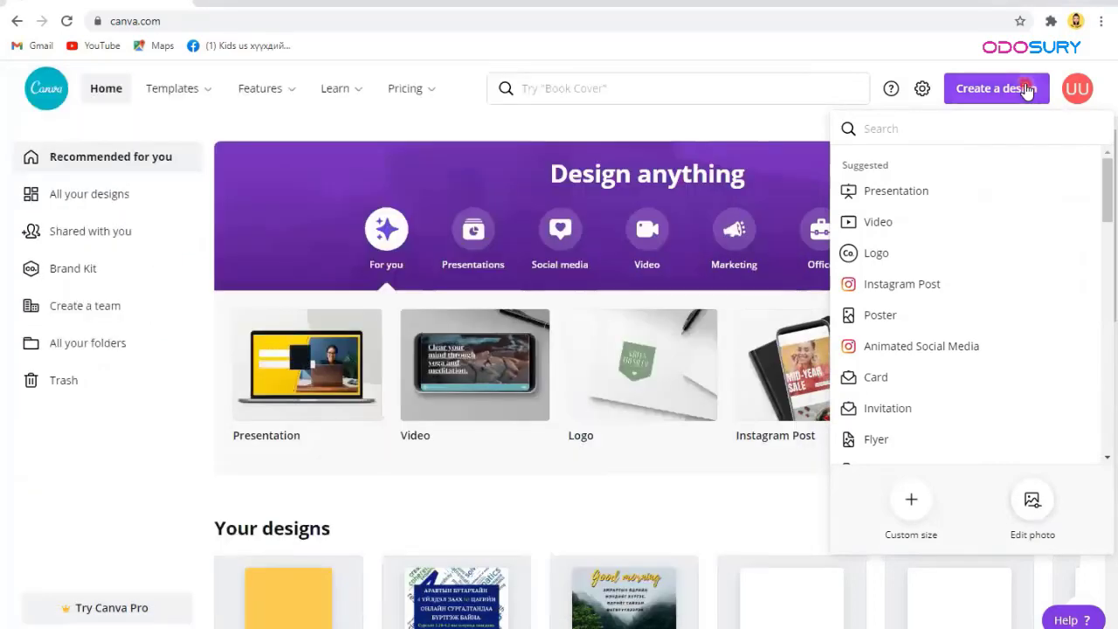
{"action": "left_click", "coordinate": [1027, 90]}
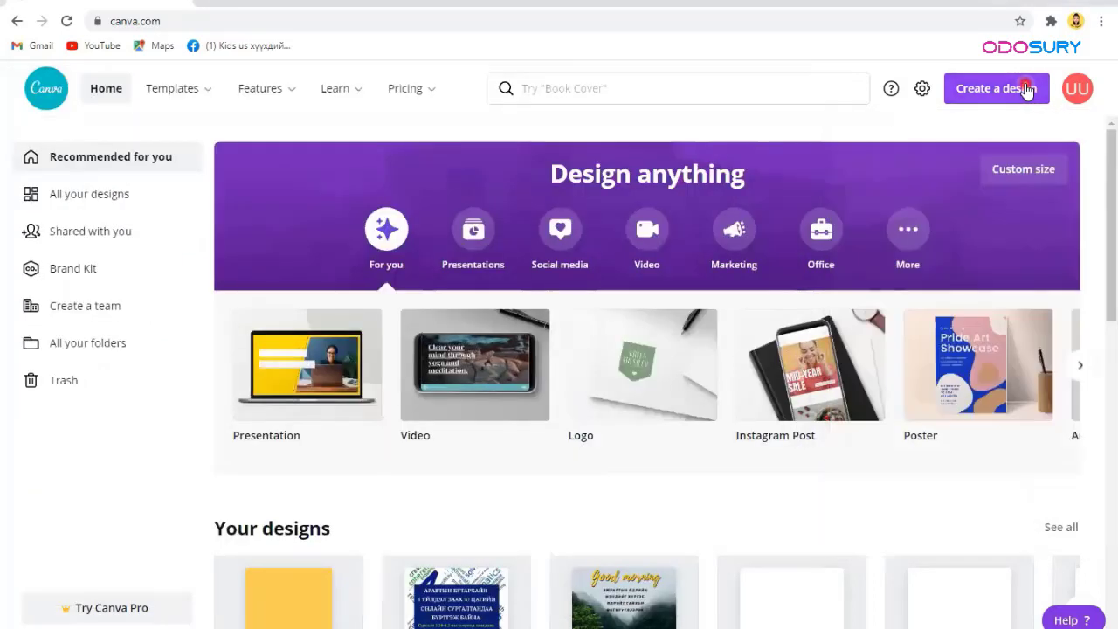
Step: Scroll the home page template rows and open the Facebook Posts collection
{"action": "left_click", "coordinate": [224, 203]}
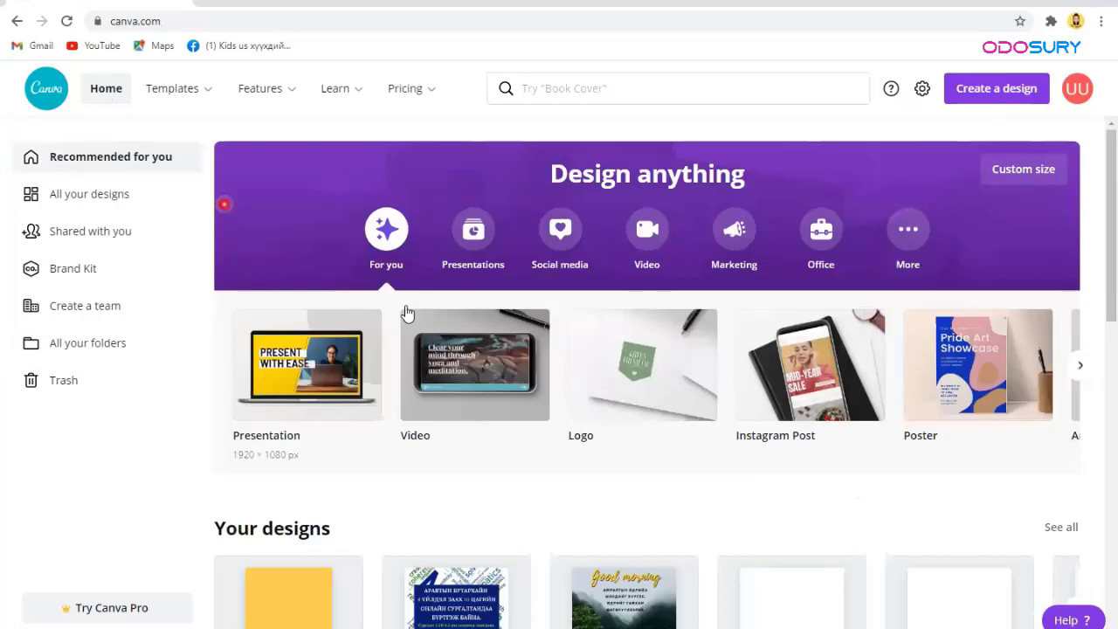
{"action": "scroll", "coordinate": [744, 482], "scroll_direction": "down", "scroll_amount": 2}
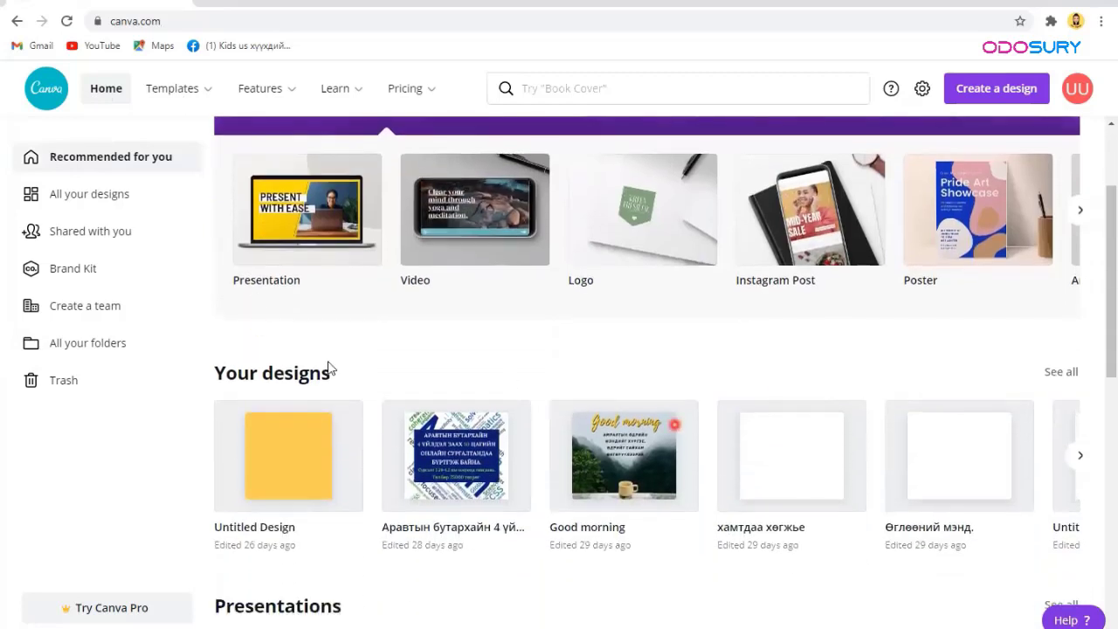
{"action": "scroll", "coordinate": [926, 279], "scroll_direction": "down", "scroll_amount": 1}
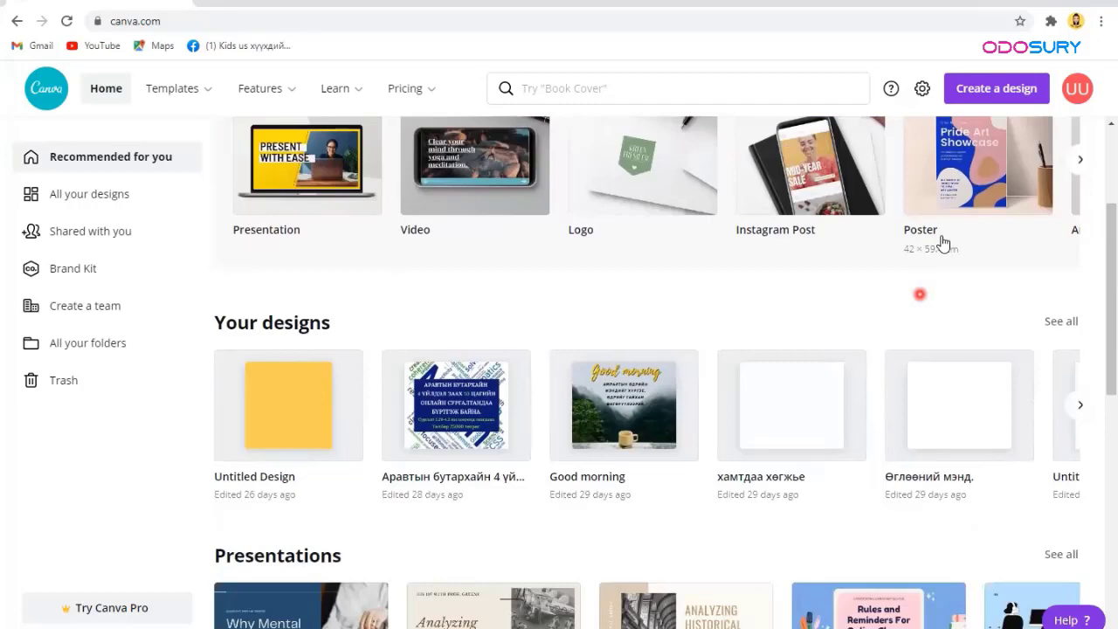
{"action": "scroll", "coordinate": [941, 249], "scroll_direction": "down", "scroll_amount": 5}
{"action": "scroll", "coordinate": [482, 268], "scroll_direction": "down", "scroll_amount": 3}
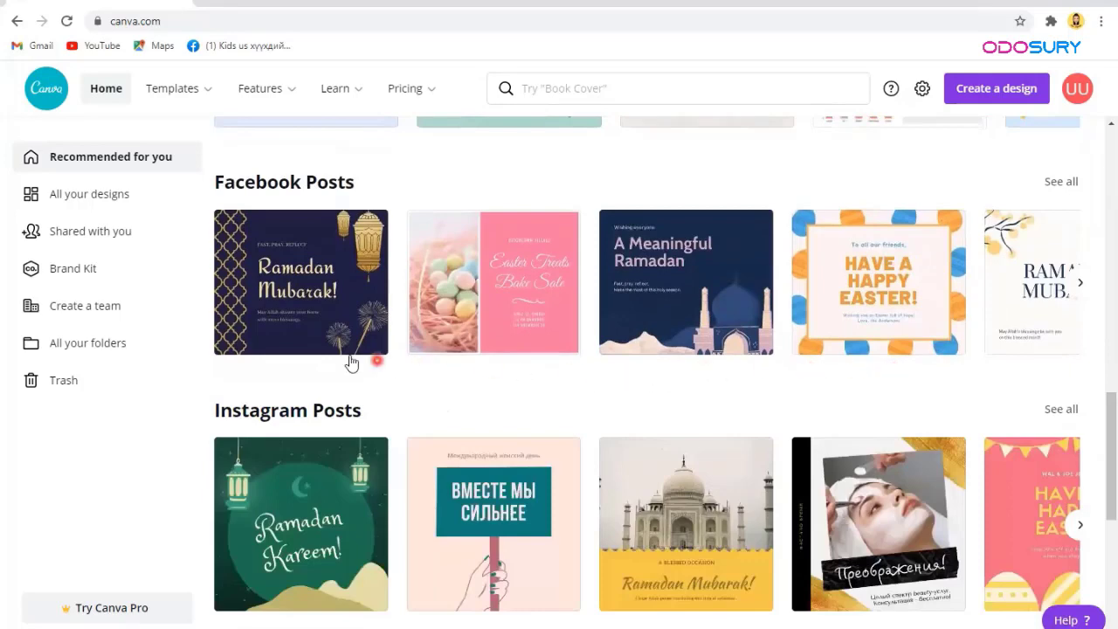
{"action": "scroll", "coordinate": [340, 411], "scroll_direction": "down", "scroll_amount": 3}
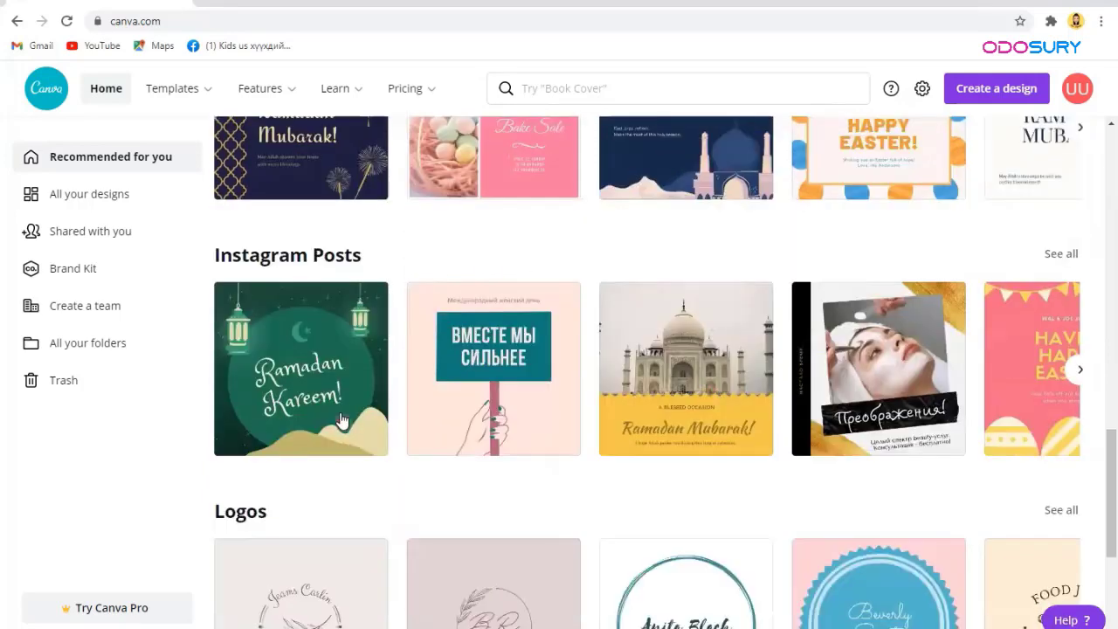
{"action": "scroll", "coordinate": [340, 415], "scroll_direction": "down", "scroll_amount": 6}
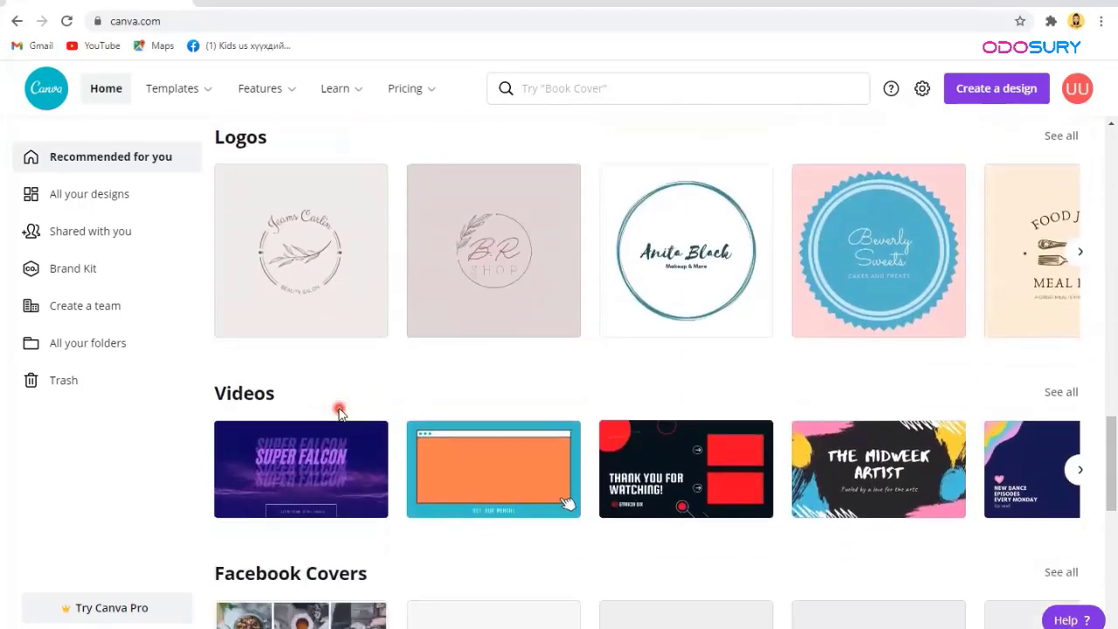
{"action": "scroll", "coordinate": [340, 415], "scroll_direction": "down", "scroll_amount": 7}
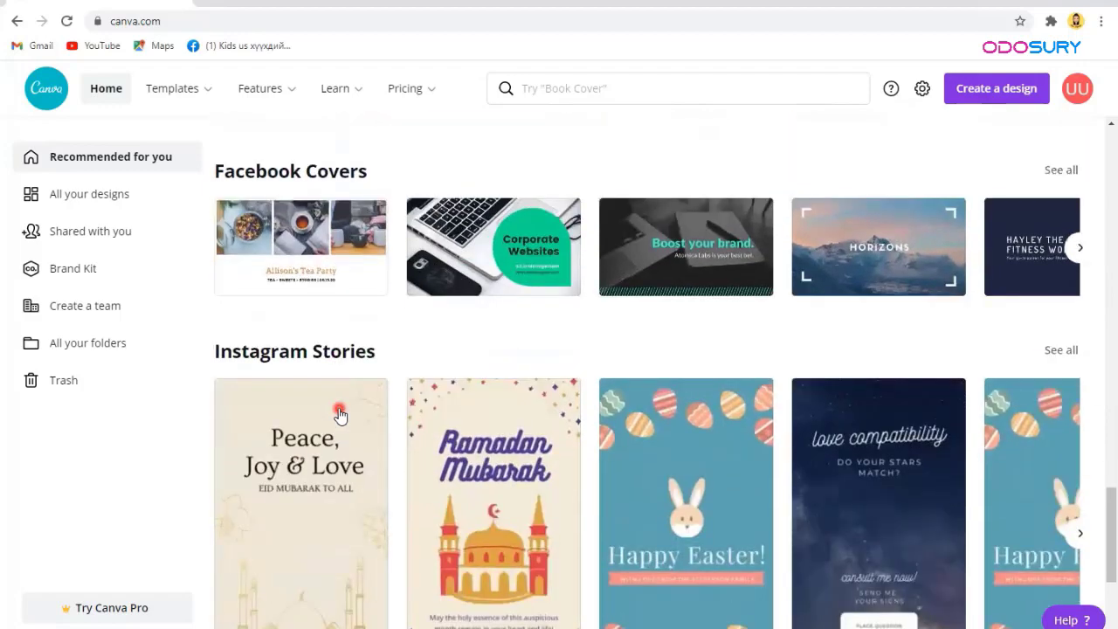
{"action": "scroll", "coordinate": [339, 415], "scroll_direction": "down", "scroll_amount": 5}
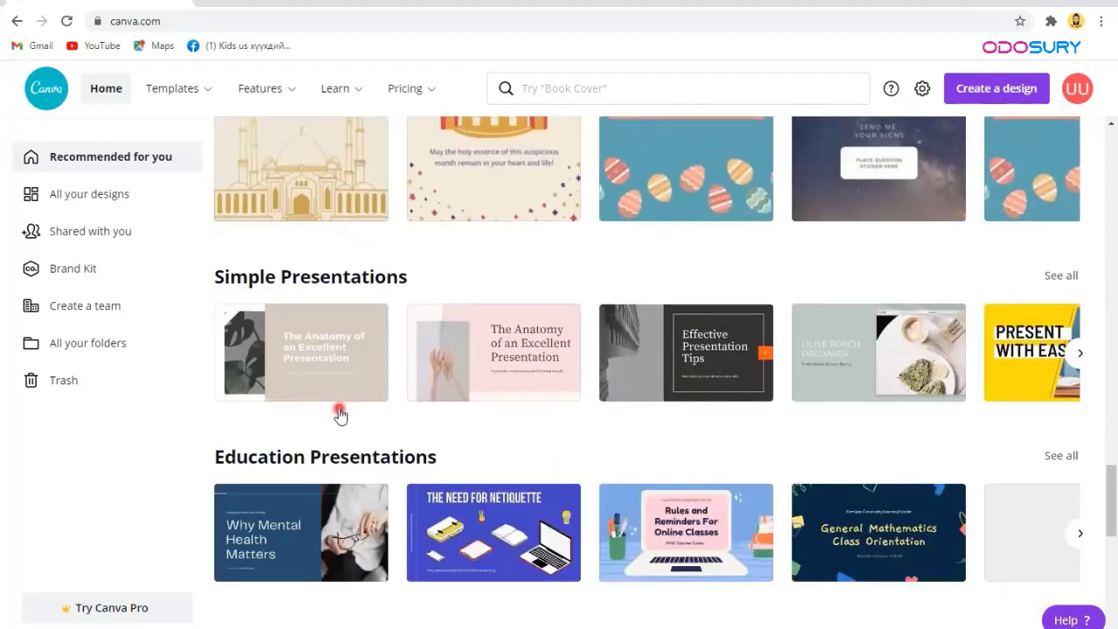
{"action": "scroll", "coordinate": [339, 415], "scroll_direction": "down", "scroll_amount": 6}
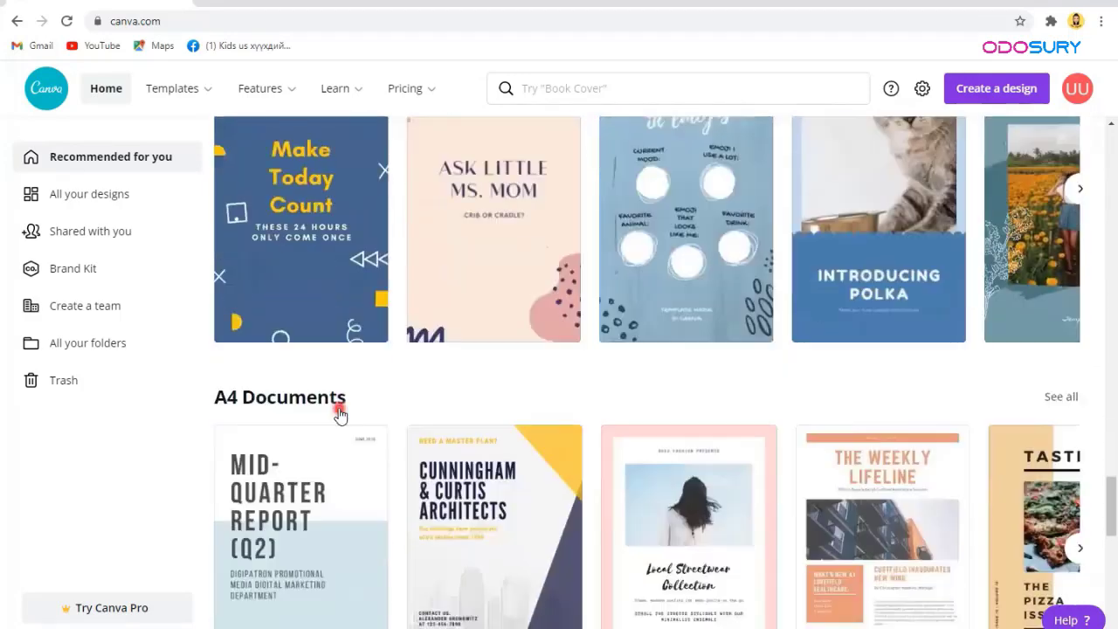
{"action": "scroll", "coordinate": [340, 415], "scroll_direction": "down", "scroll_amount": 10}
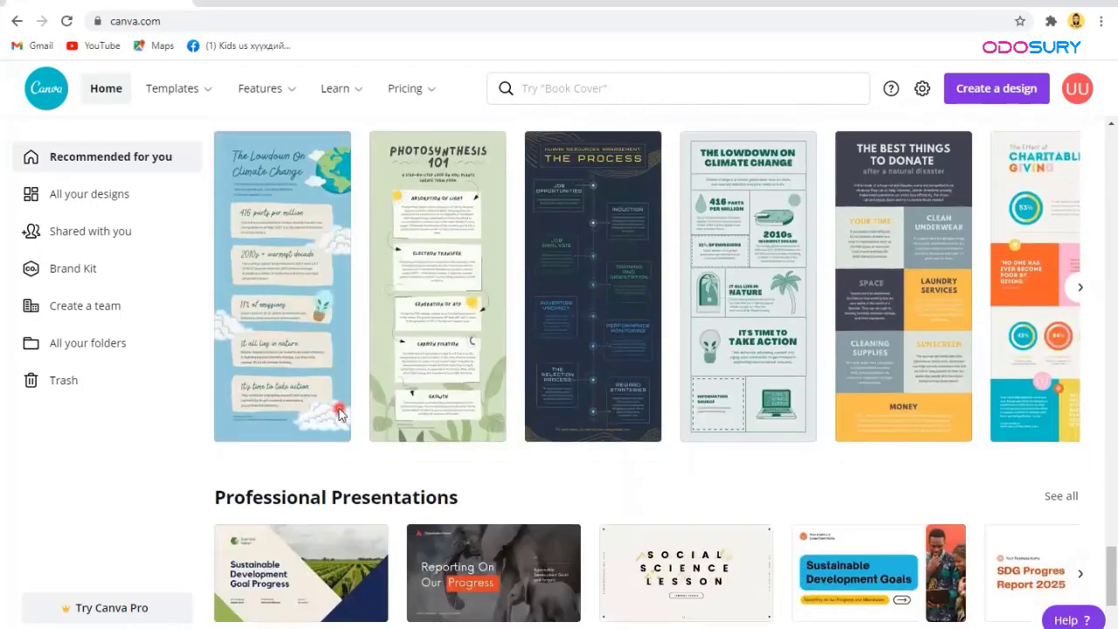
{"action": "scroll", "coordinate": [339, 414], "scroll_direction": "down", "scroll_amount": 3}
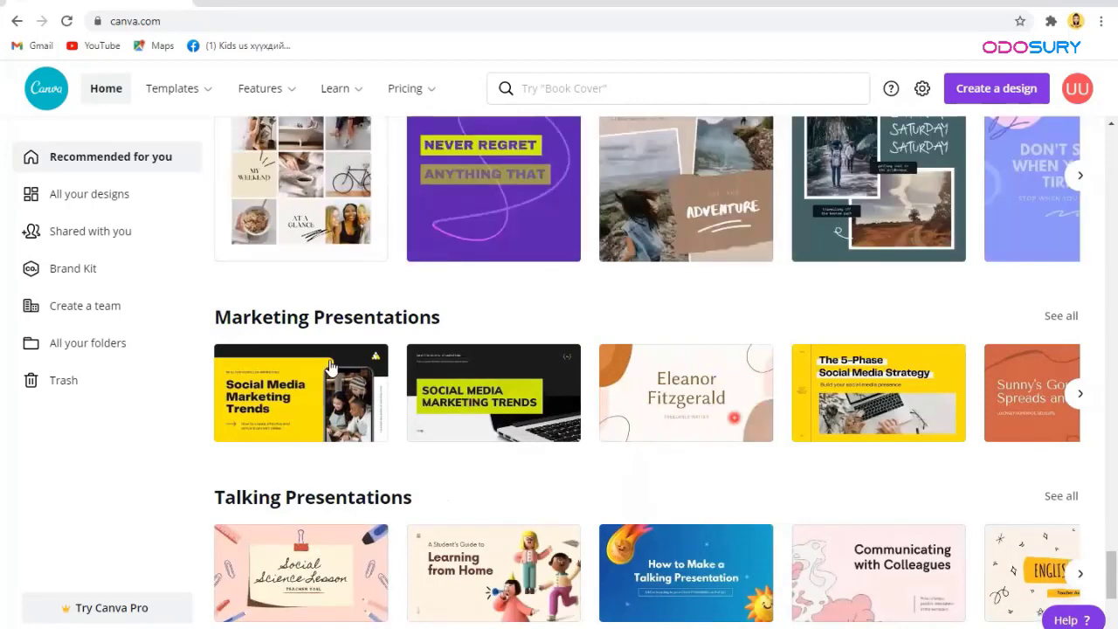
{"action": "scroll", "coordinate": [562, 379], "scroll_direction": "up", "scroll_amount": 3}
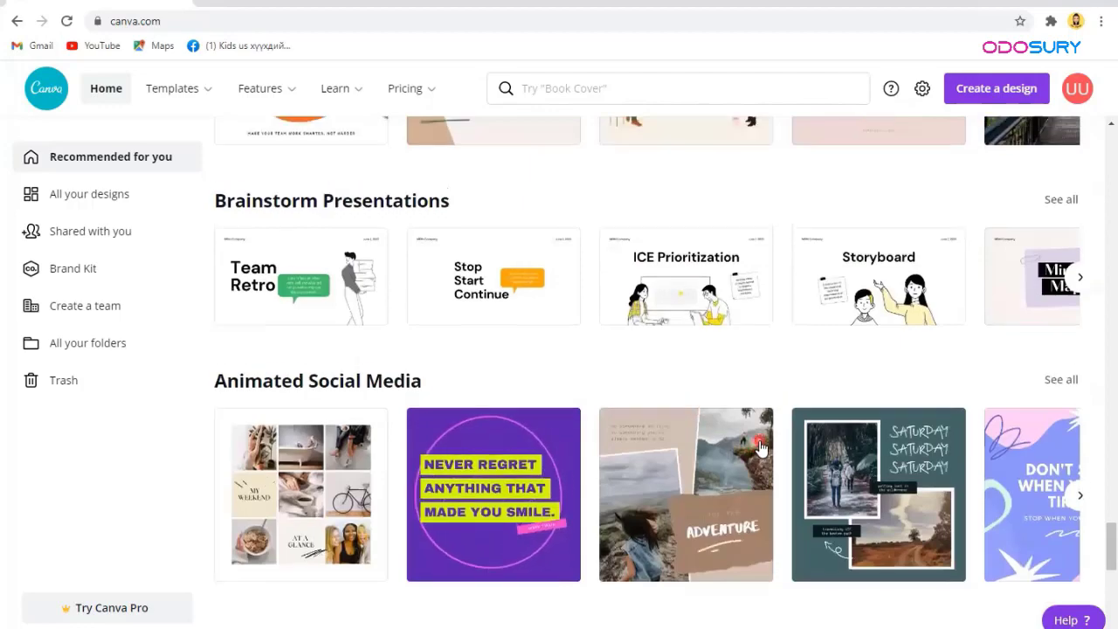
{"action": "scroll", "coordinate": [751, 437], "scroll_direction": "up", "scroll_amount": 10}
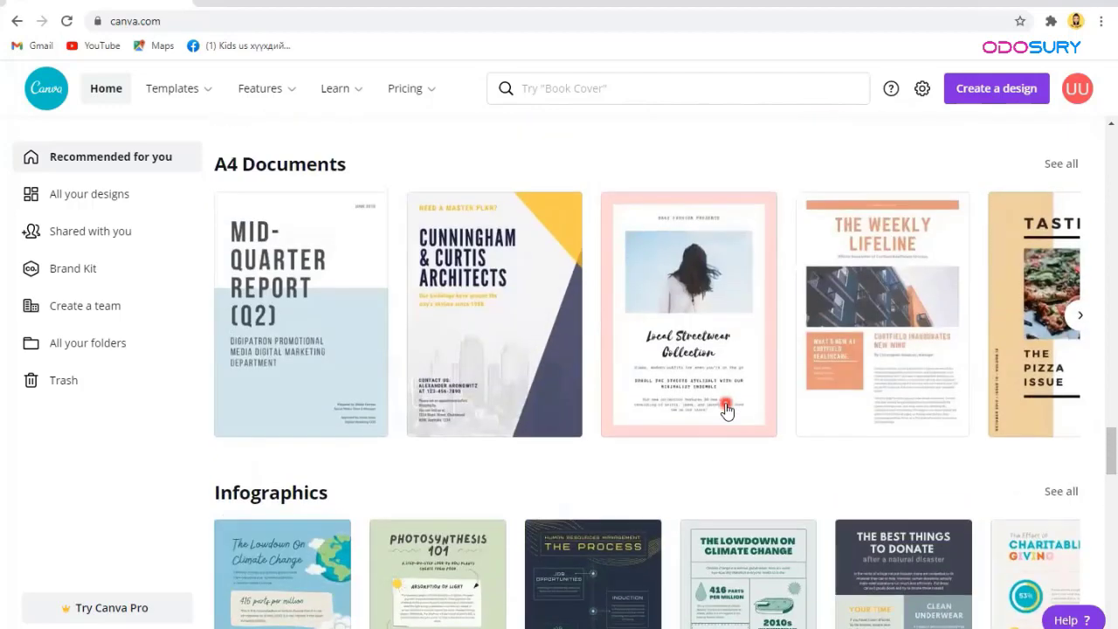
{"action": "scroll", "coordinate": [726, 410], "scroll_direction": "up", "scroll_amount": 6}
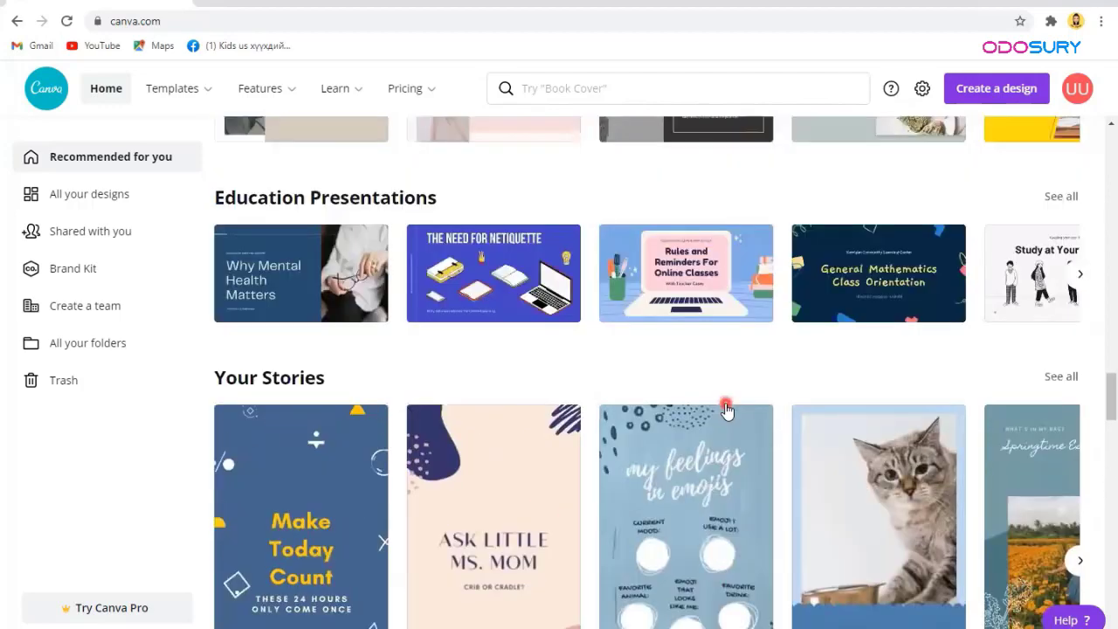
{"action": "scroll", "coordinate": [726, 409], "scroll_direction": "up", "scroll_amount": 15}
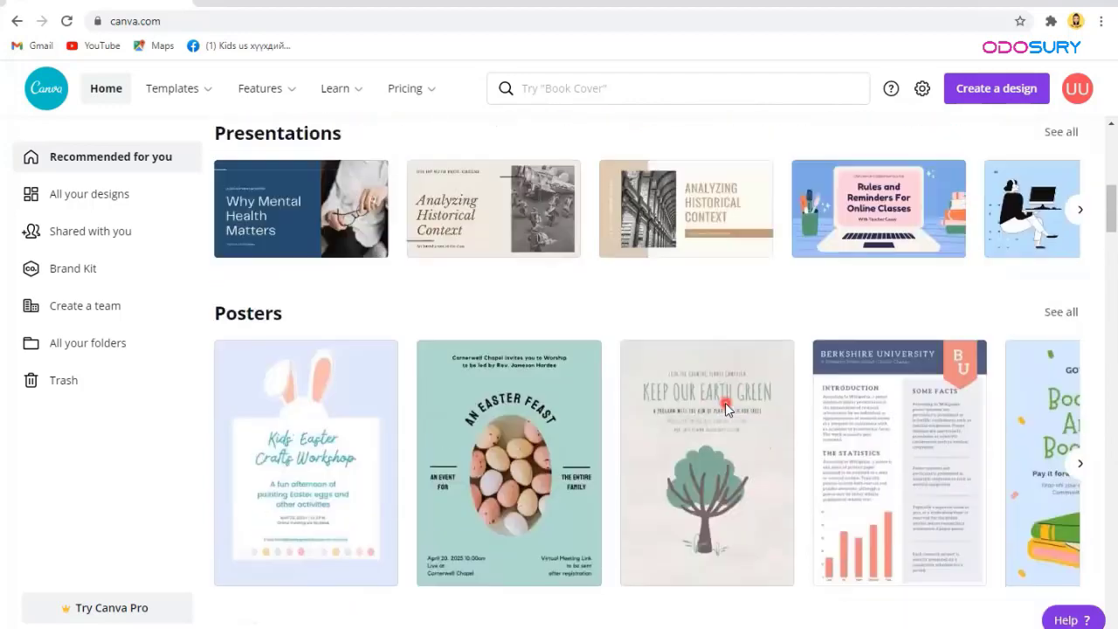
{"action": "scroll", "coordinate": [725, 402], "scroll_direction": "down", "scroll_amount": 2}
{"action": "left_click", "coordinate": [258, 407]}
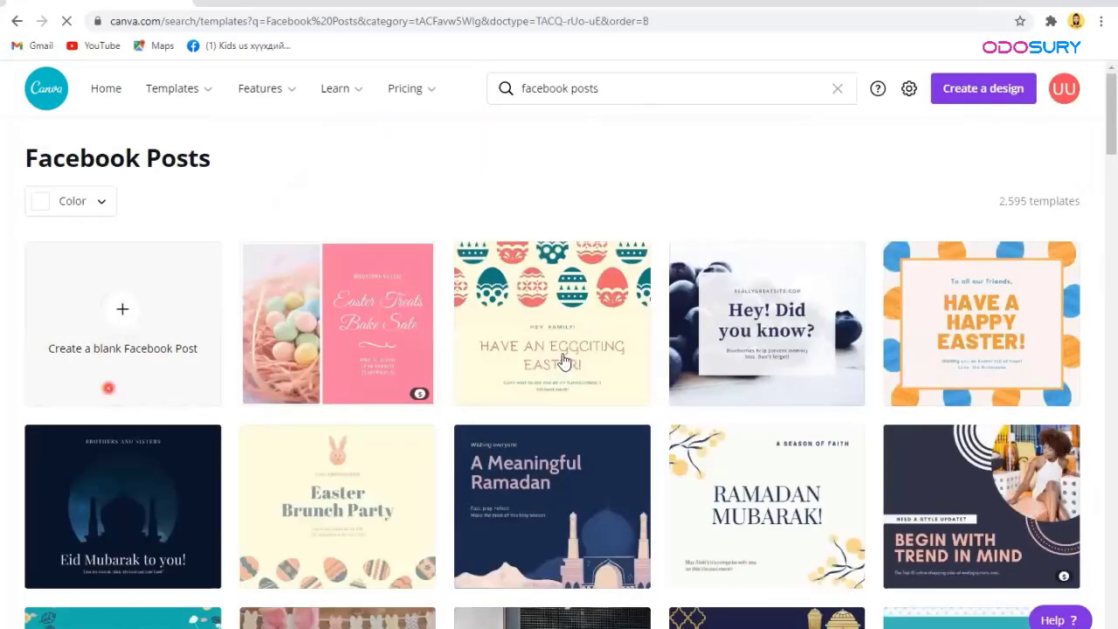
Step: Pick the navy and pink 'It's your day today!' birthday template from the grid
{"action": "scroll", "coordinate": [564, 361], "scroll_direction": "down", "scroll_amount": 5}
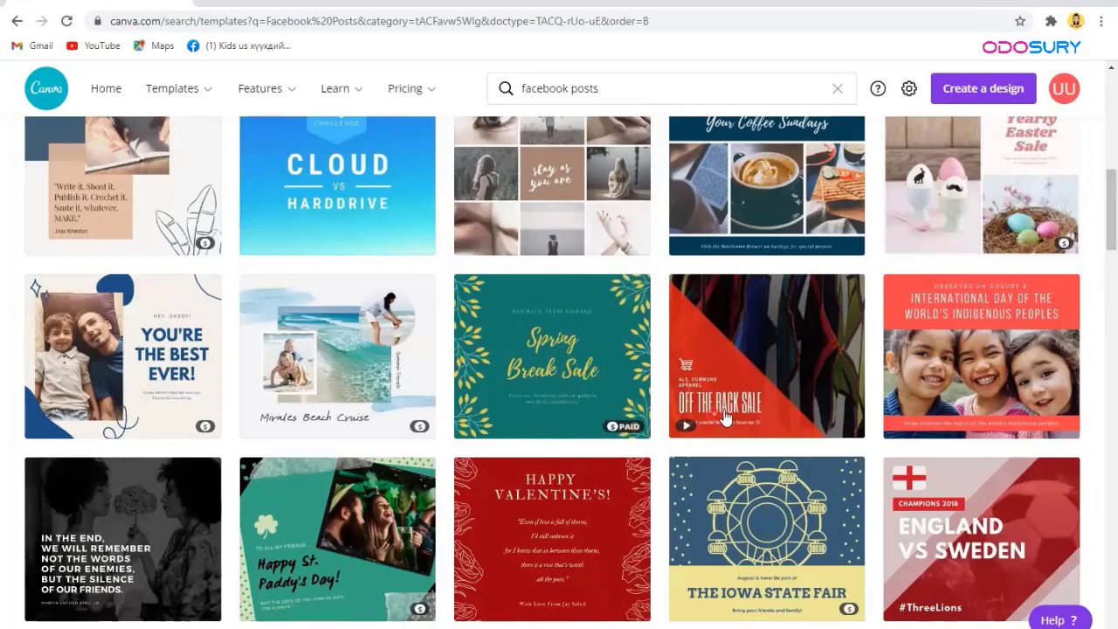
{"action": "mouse_move", "coordinate": [769, 426]}
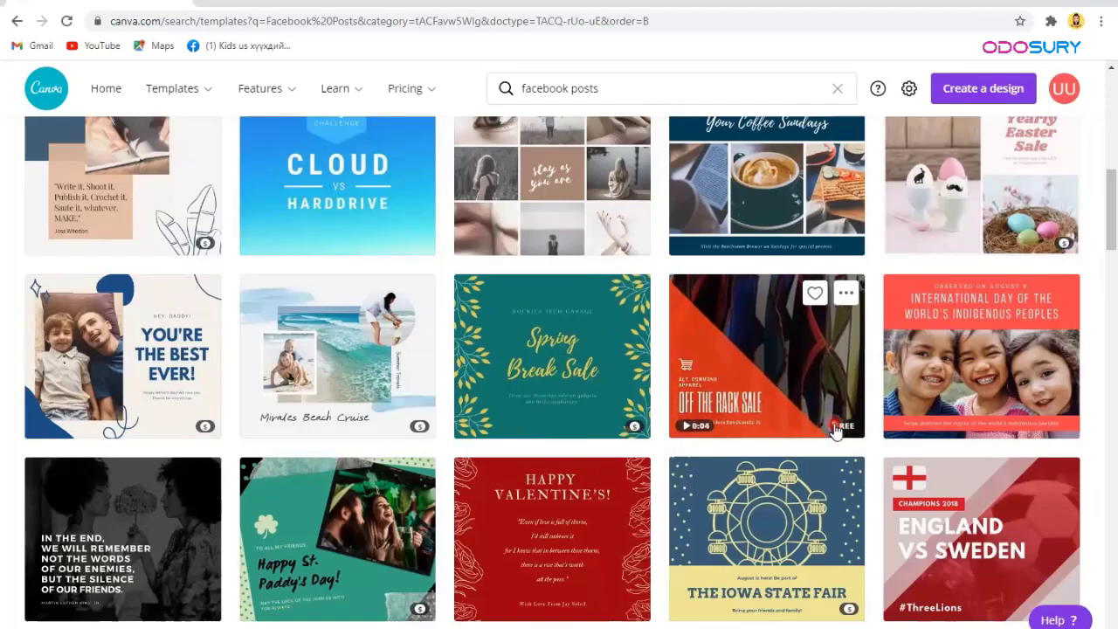
{"action": "scroll", "coordinate": [836, 430], "scroll_direction": "down", "scroll_amount": 5}
{"action": "scroll", "coordinate": [463, 399], "scroll_direction": "down", "scroll_amount": 20}
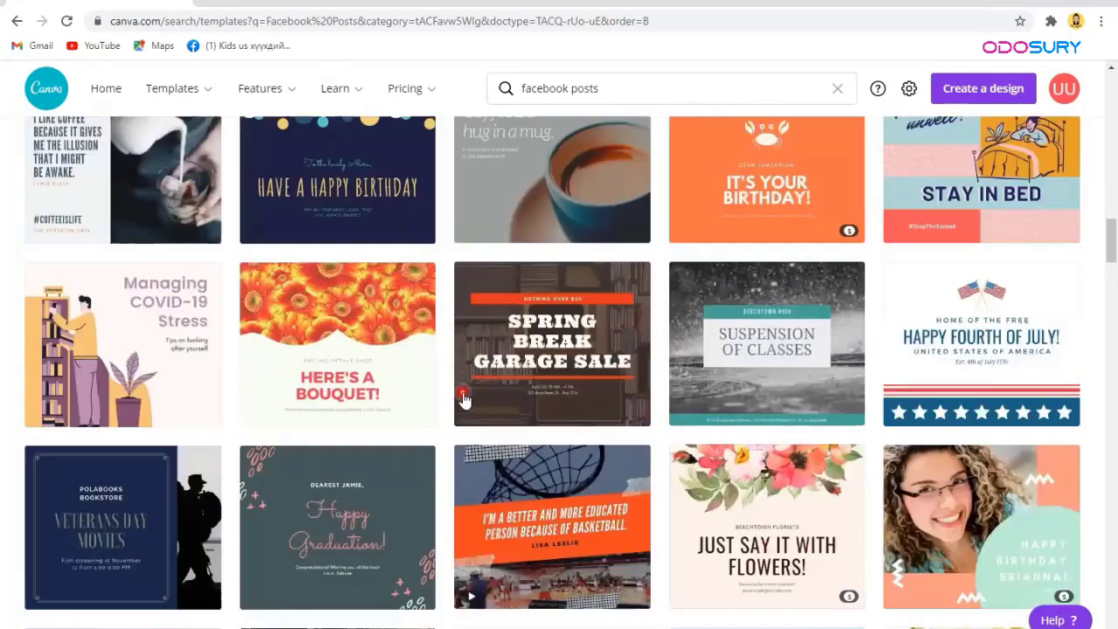
{"action": "scroll", "coordinate": [463, 399], "scroll_direction": "down", "scroll_amount": 15}
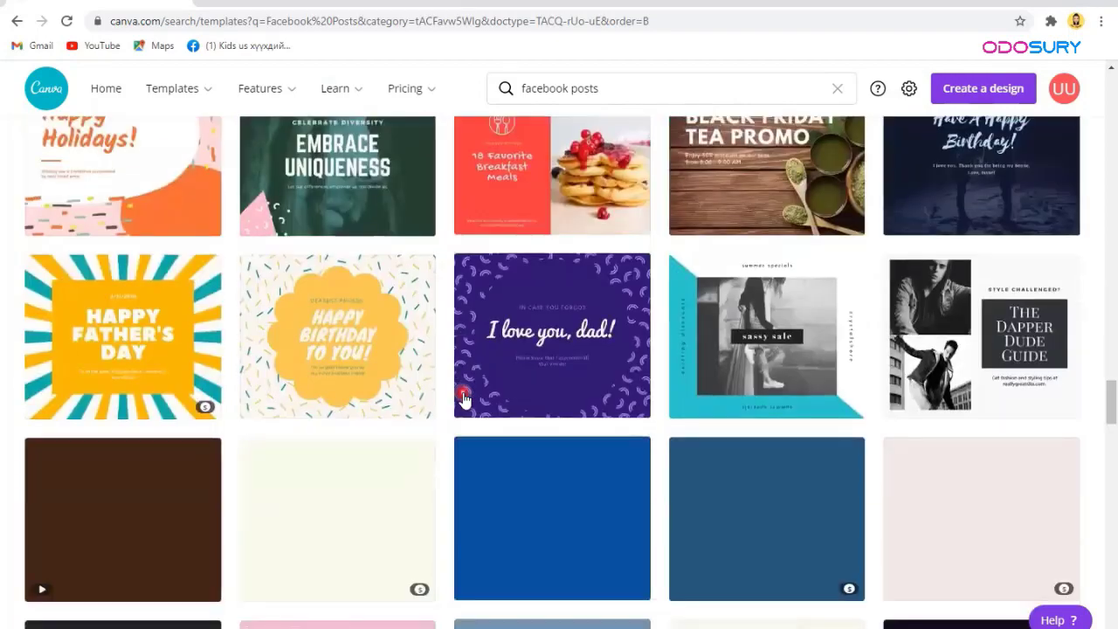
{"action": "scroll", "coordinate": [463, 399], "scroll_direction": "down", "scroll_amount": 10}
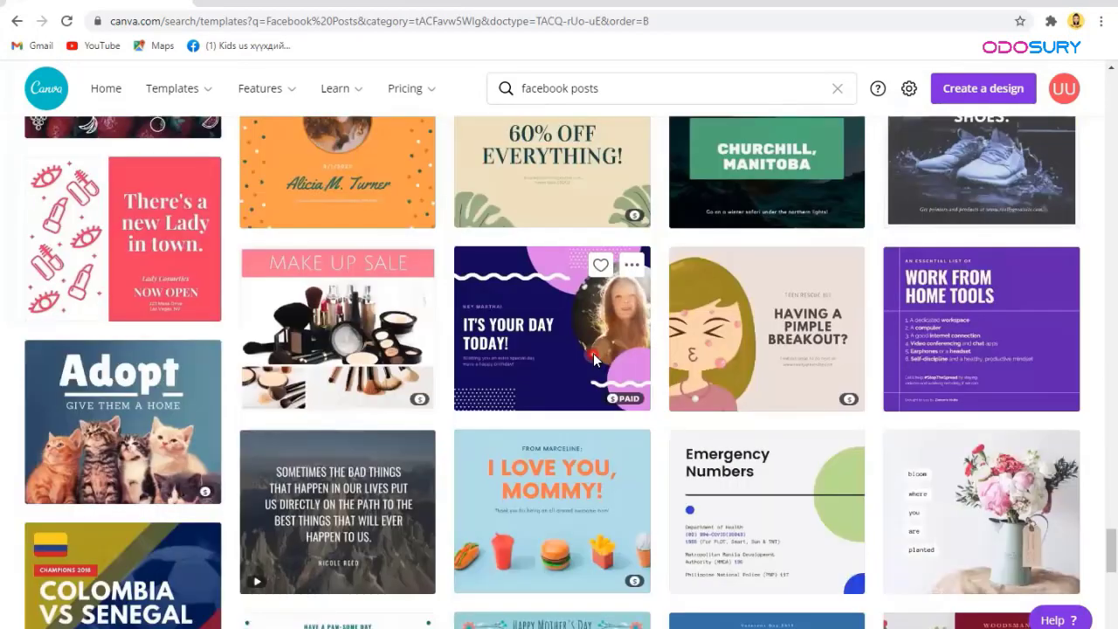
{"action": "left_click", "coordinate": [593, 357]}
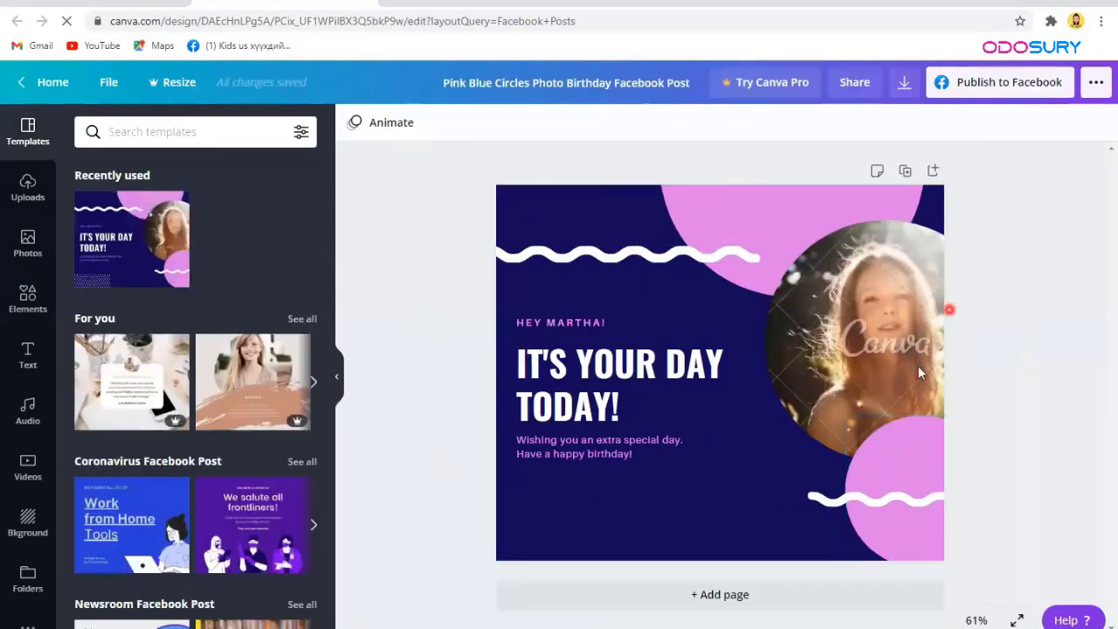
Step: Delete the woman's portrait photo from the circle frame, leaving the frame empty
{"action": "left_click", "coordinate": [877, 325]}
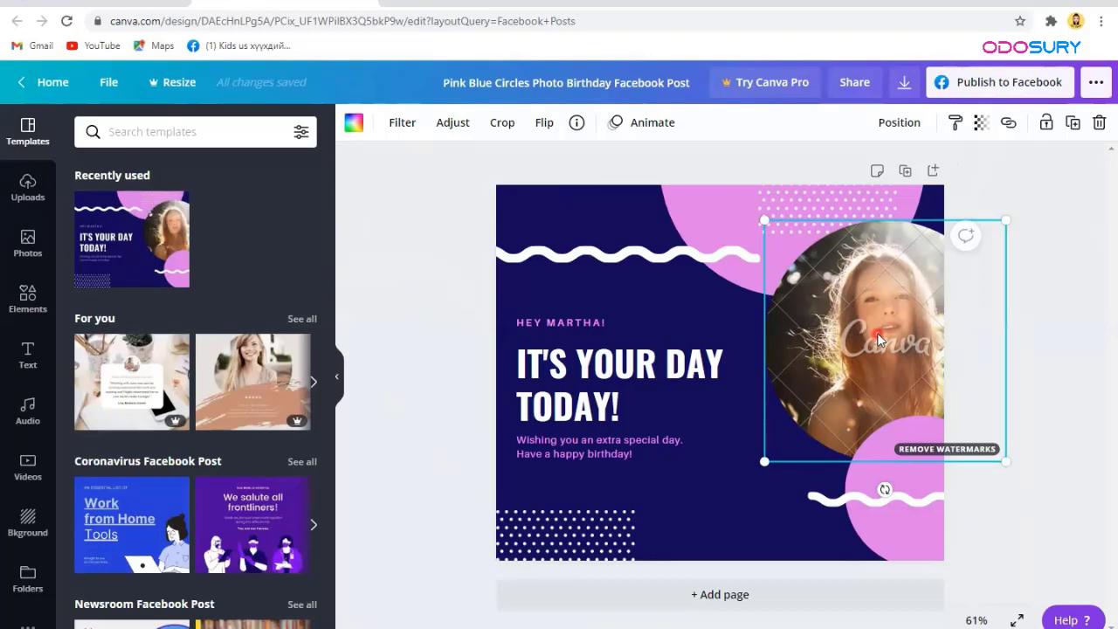
{"action": "key", "text": "Delete"}
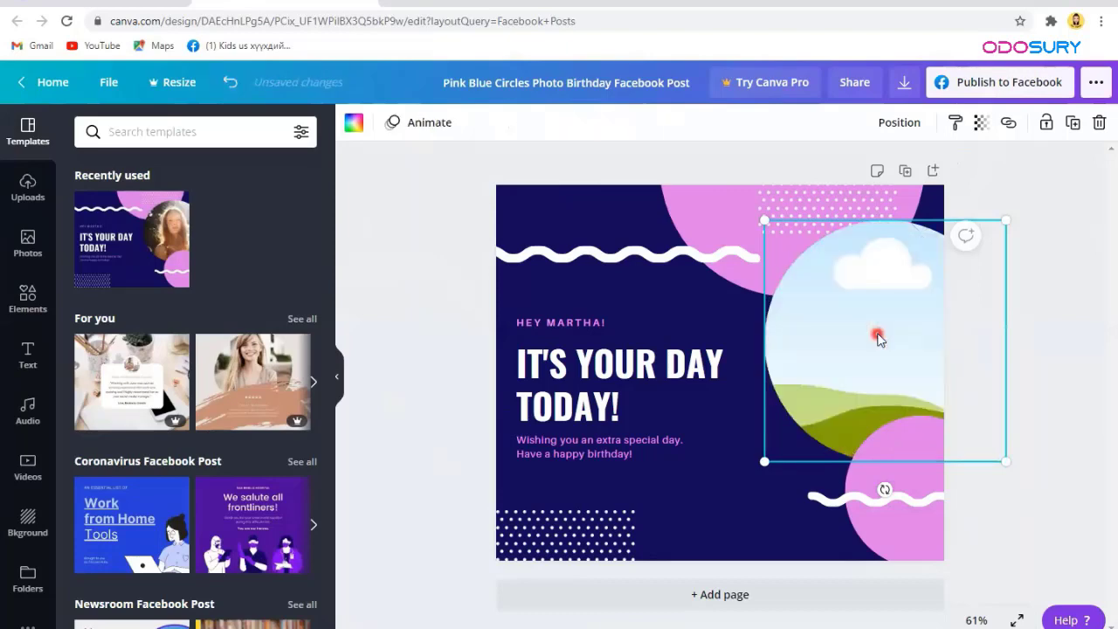
Step: Search the stock photo library for 'good luck'
{"action": "left_click", "coordinate": [27, 253]}
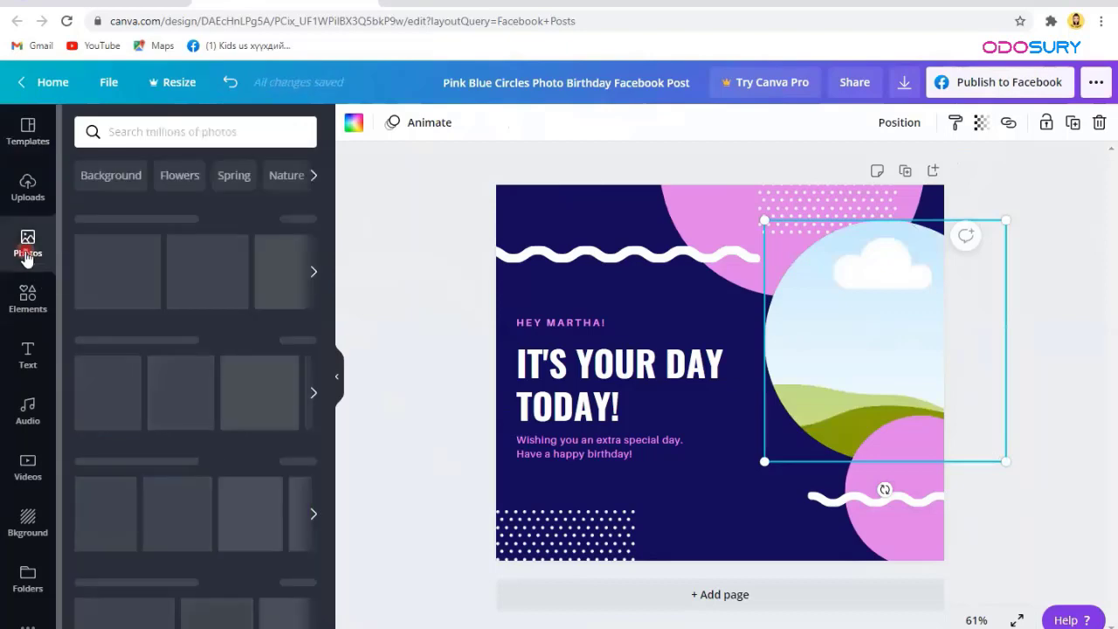
{"action": "left_click", "coordinate": [154, 133]}
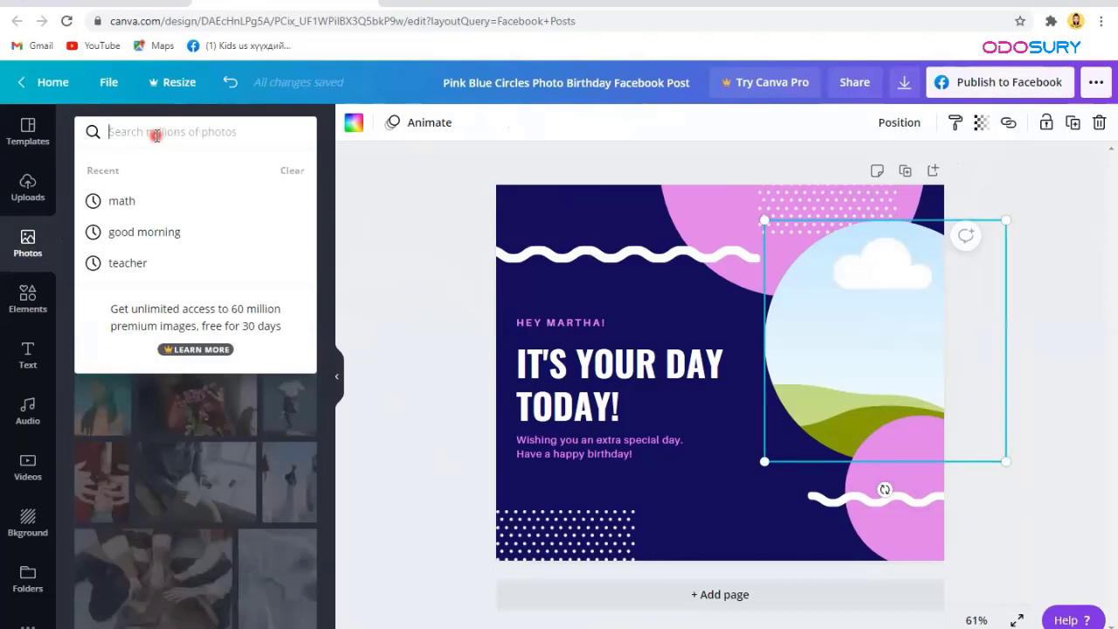
{"action": "type", "text": "good luck"}
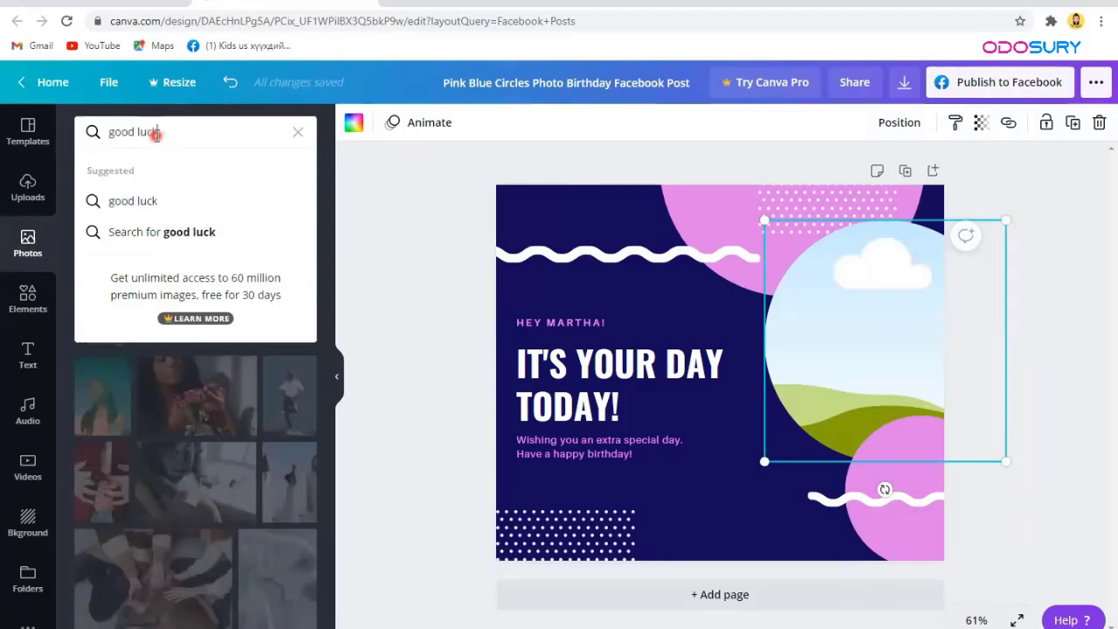
{"action": "key", "text": "Return"}
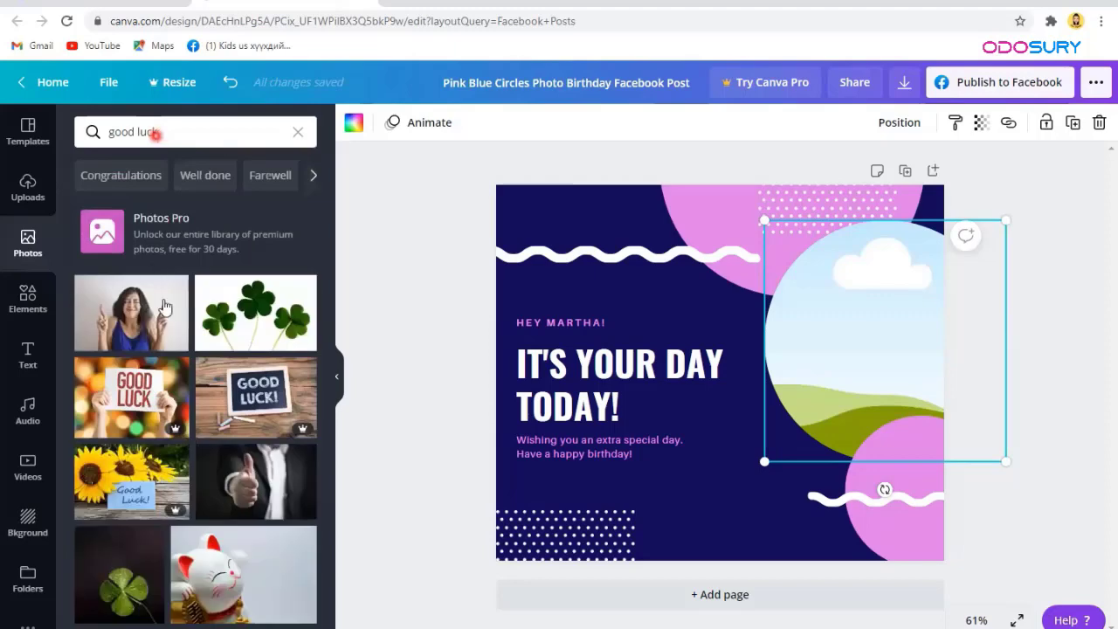
Step: Drop the finger-crossing woman photo into the circle frame and deselect it
{"action": "scroll", "coordinate": [171, 441], "scroll_direction": "down", "scroll_amount": 1}
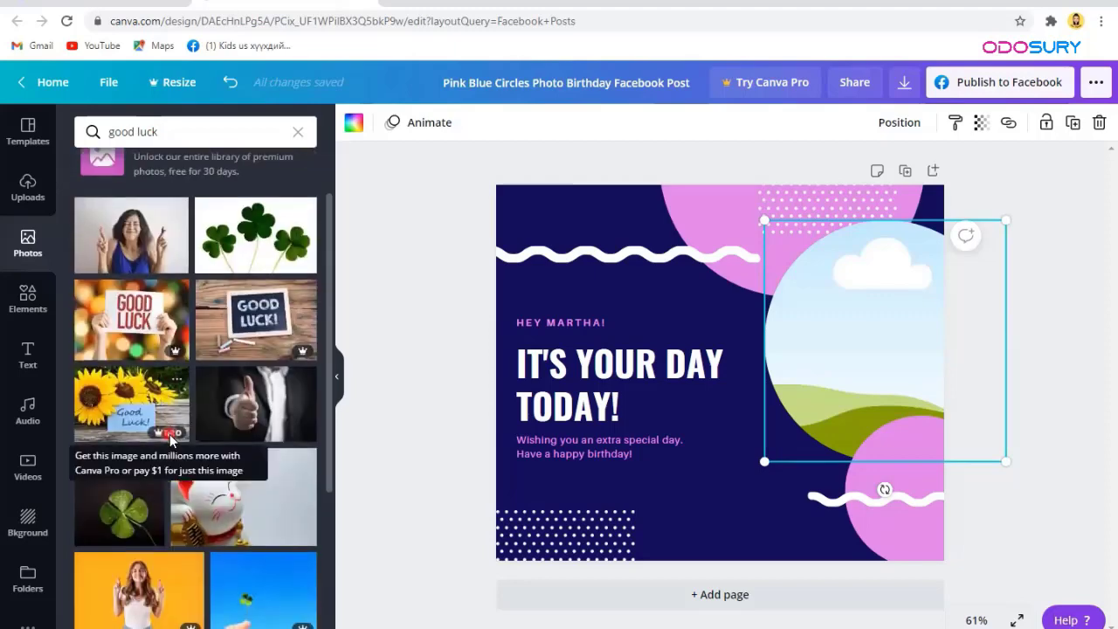
{"action": "scroll", "coordinate": [171, 441], "scroll_direction": "down", "scroll_amount": 4}
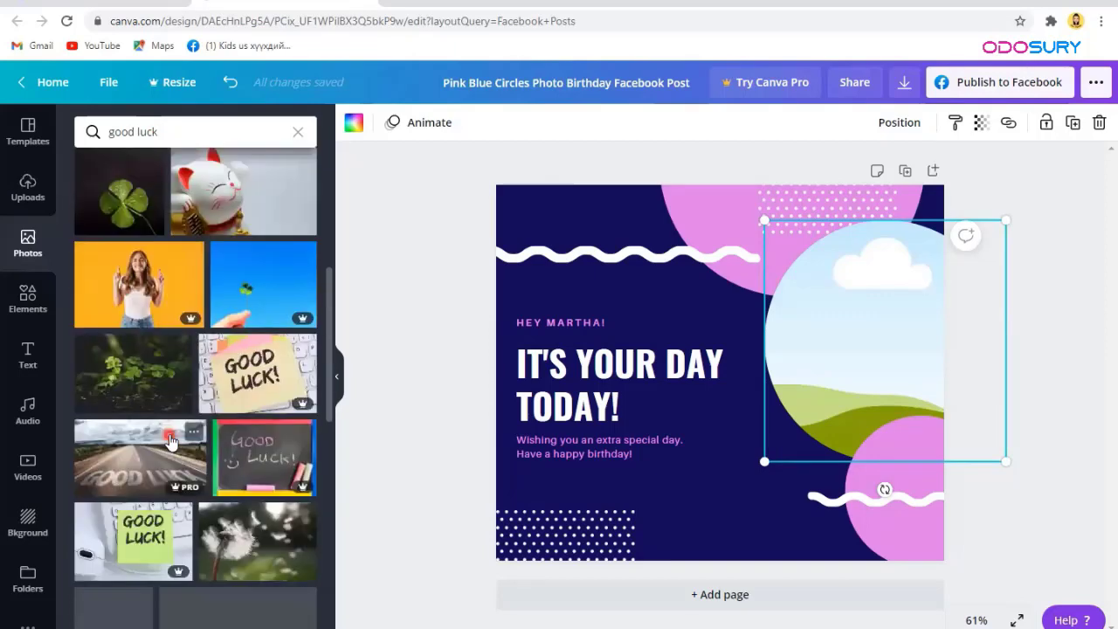
{"action": "scroll", "coordinate": [171, 441], "scroll_direction": "down", "scroll_amount": 7}
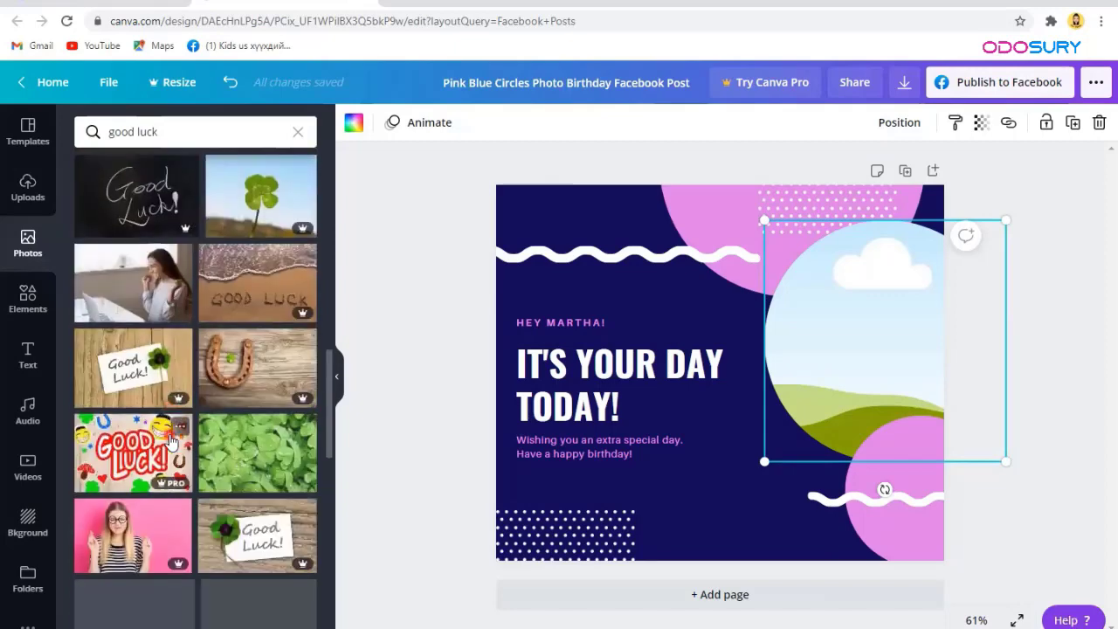
{"action": "scroll", "coordinate": [171, 444], "scroll_direction": "down", "scroll_amount": 3}
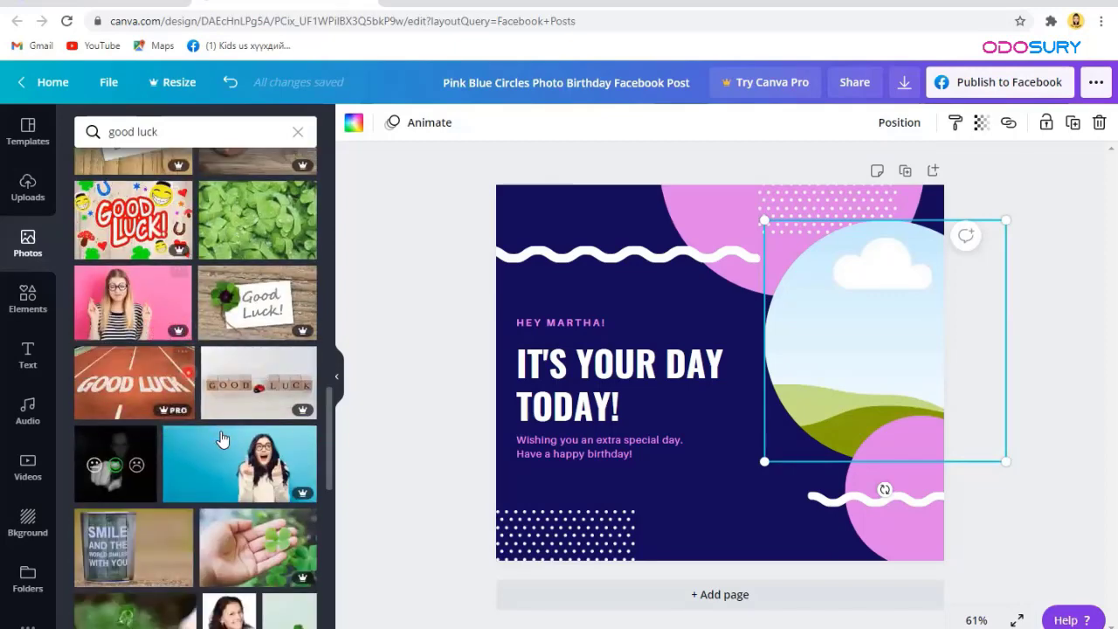
{"action": "scroll", "coordinate": [218, 432], "scroll_direction": "down", "scroll_amount": 2}
{"action": "scroll", "coordinate": [221, 437], "scroll_direction": "down", "scroll_amount": 3}
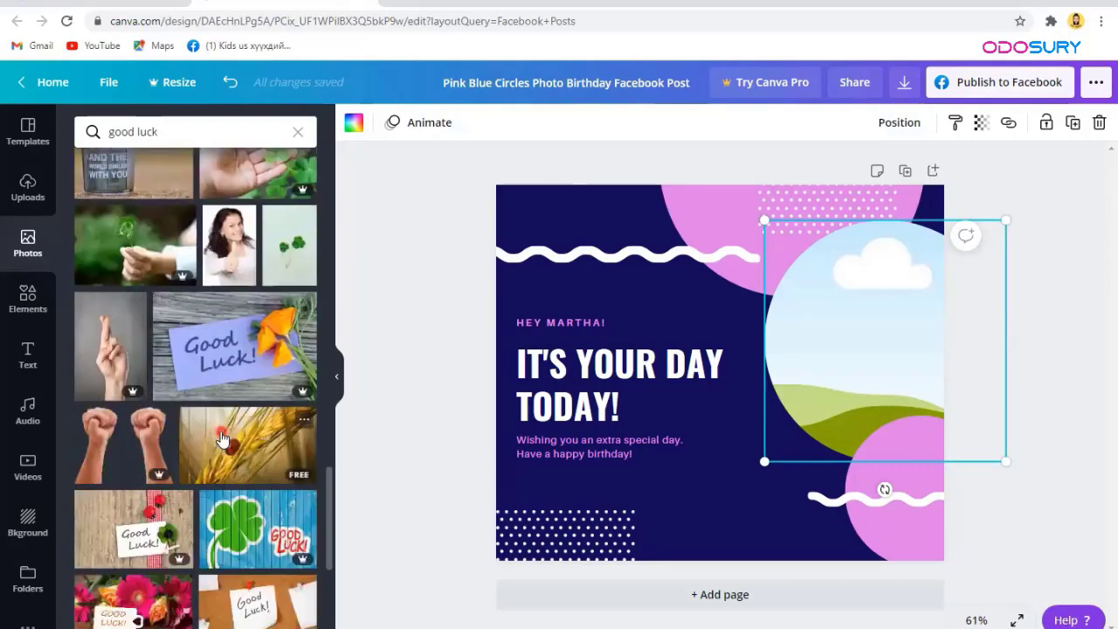
{"action": "scroll", "coordinate": [222, 439], "scroll_direction": "down", "scroll_amount": 6}
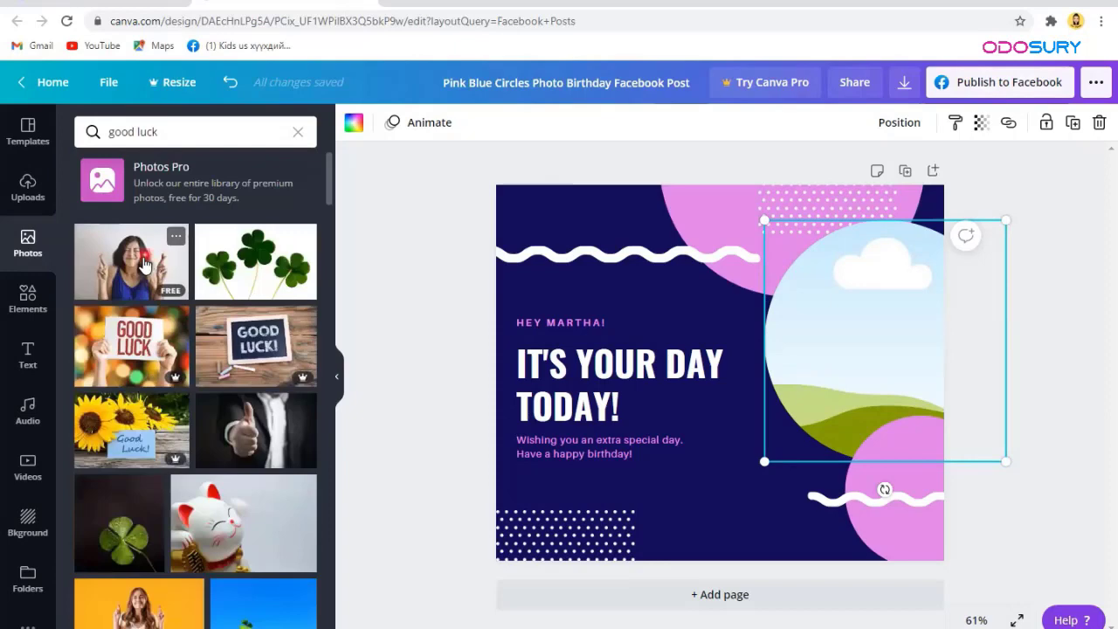
{"action": "left_click_drag", "start_coordinate": [809, 247], "coordinate": [809, 247]}
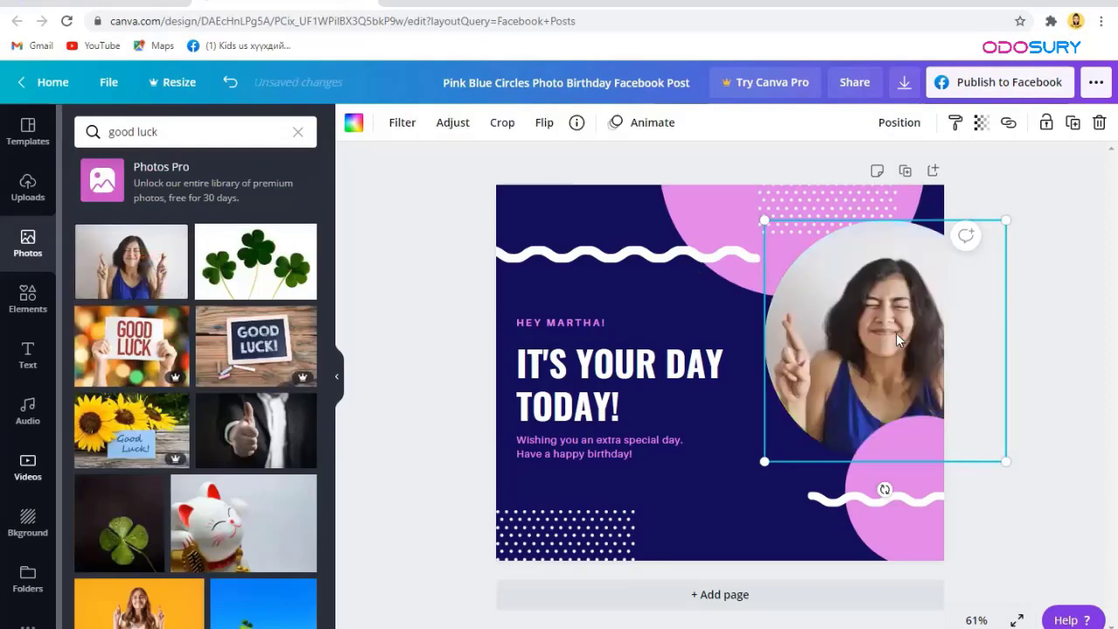
{"action": "left_click", "coordinate": [1073, 315]}
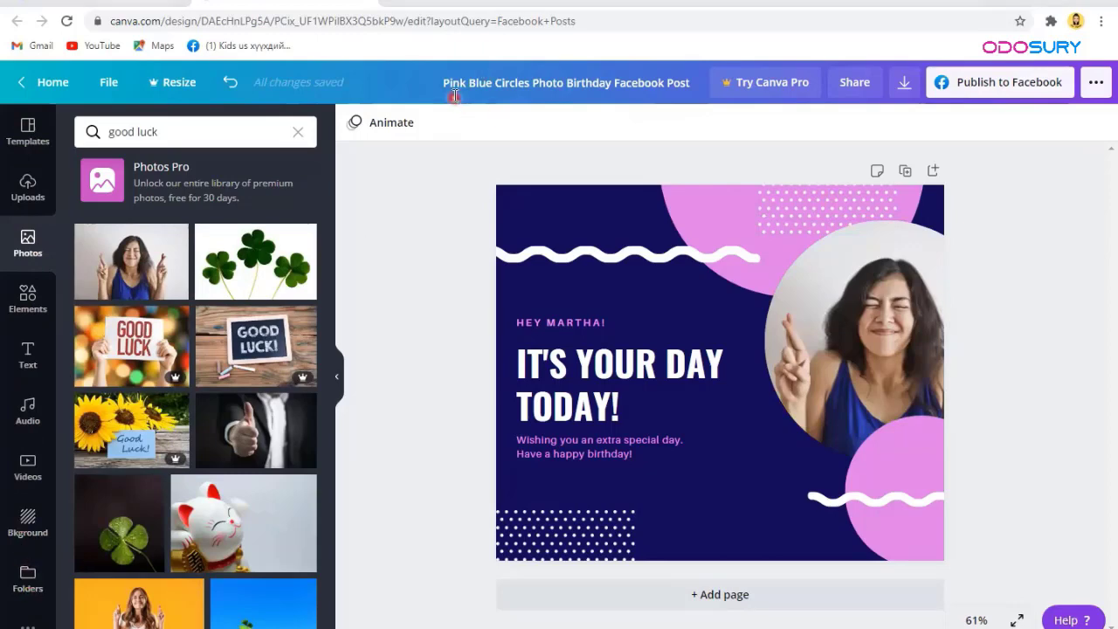
Step: Replace the design title with 'poster-1'
{"action": "left_click_drag", "start_coordinate": [446, 81], "coordinate": [694, 86]}
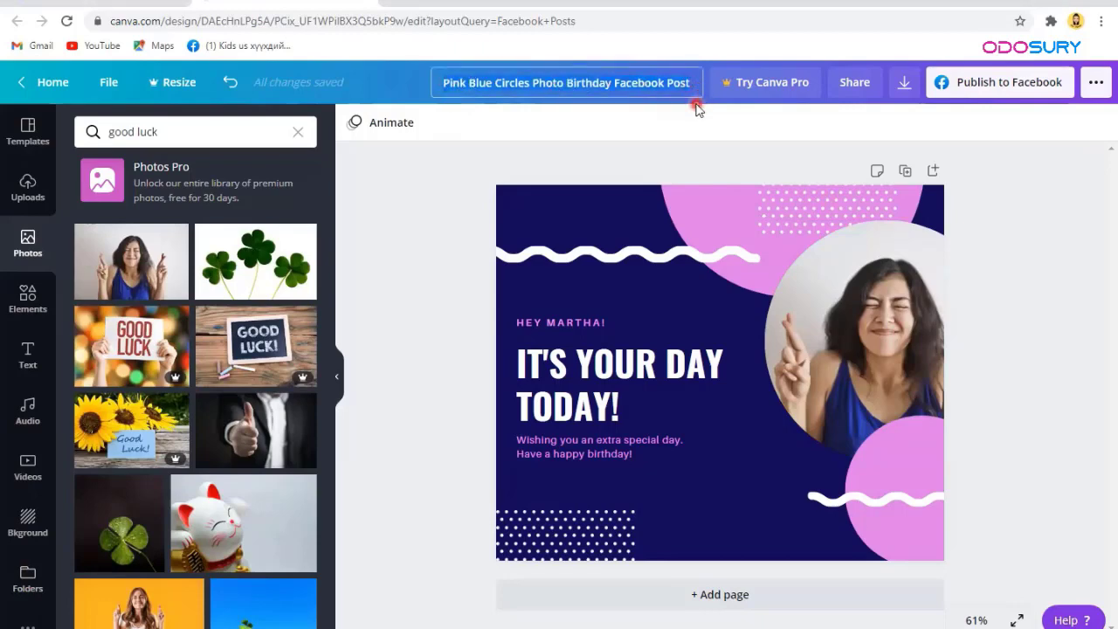
{"action": "key", "text": "BackSpace"}
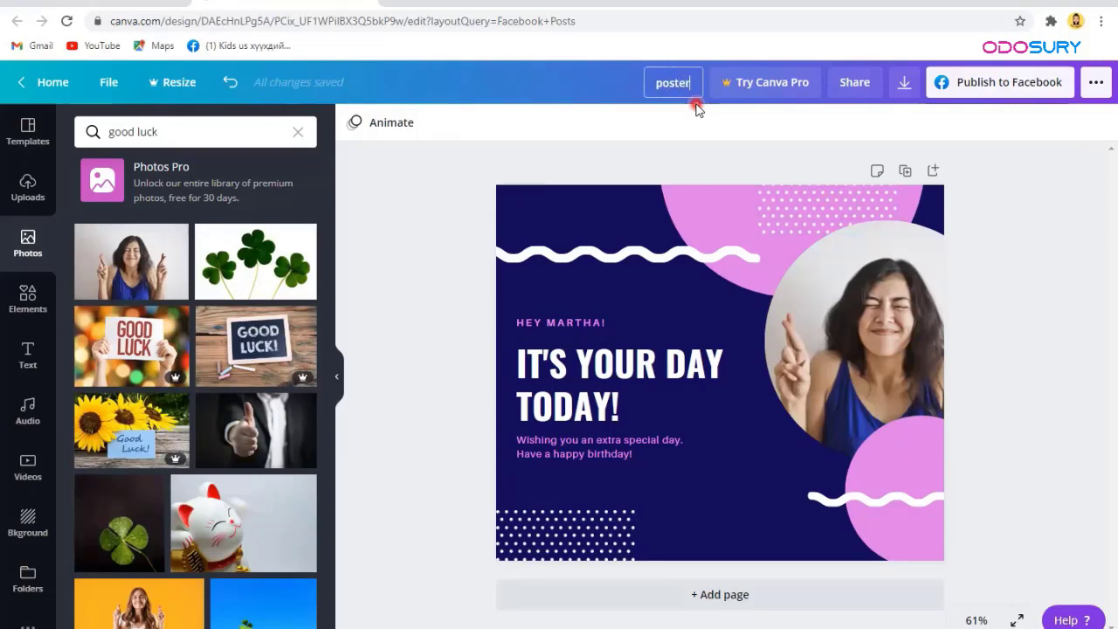
{"action": "left_click", "coordinate": [630, 175]}
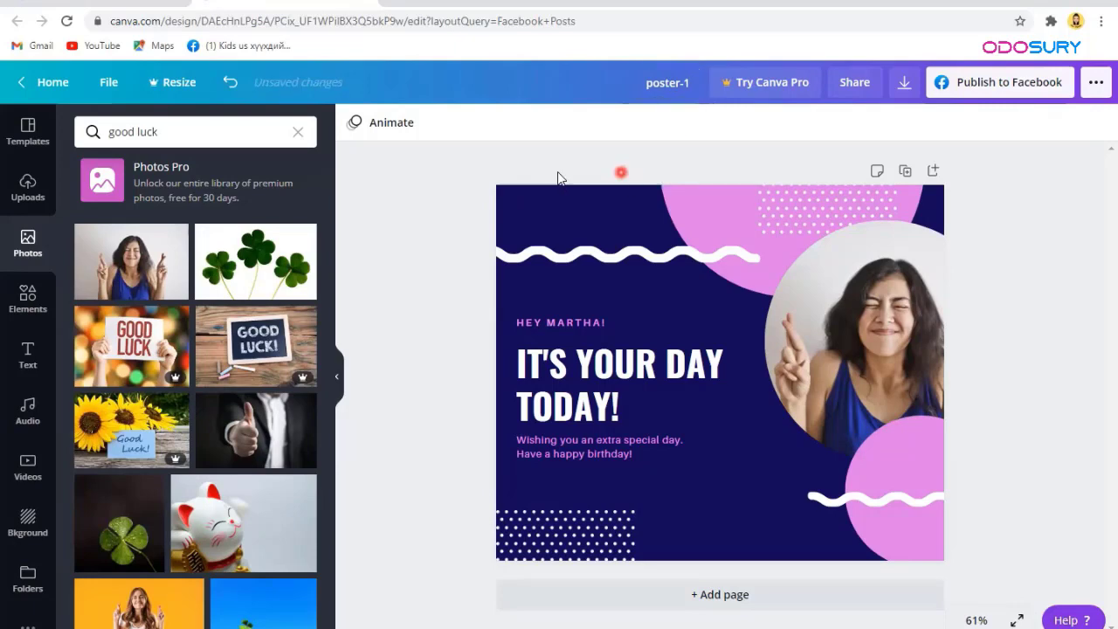
{"action": "left_click", "coordinate": [40, 133]}
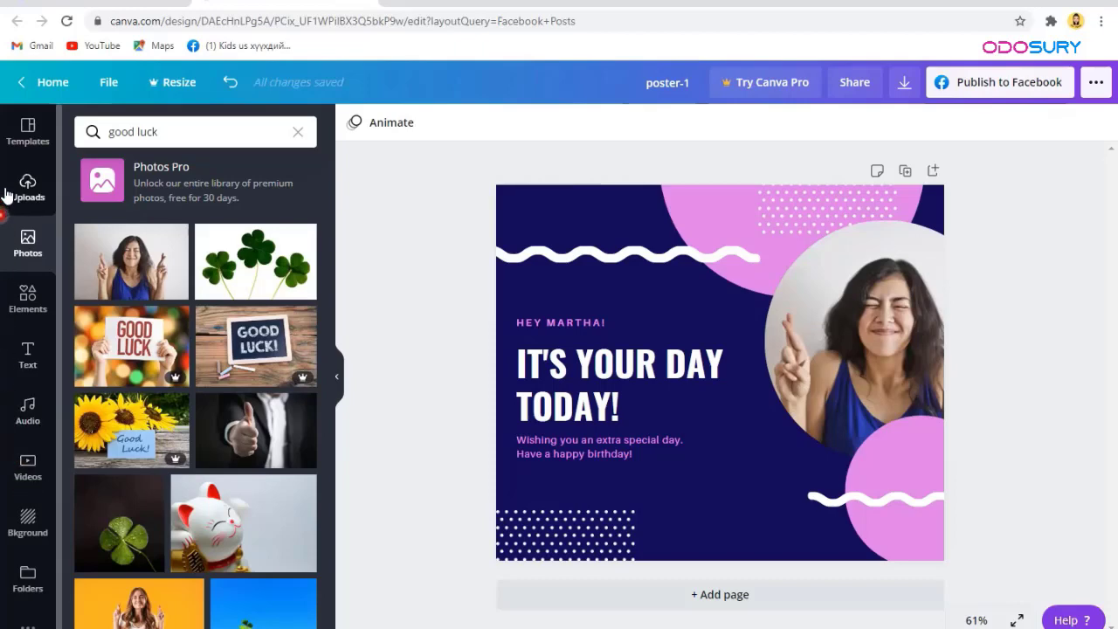
Step: Browse the Facebook Post template groups such as Spring, Love, Autumn and Winter
{"action": "left_click", "coordinate": [20, 148]}
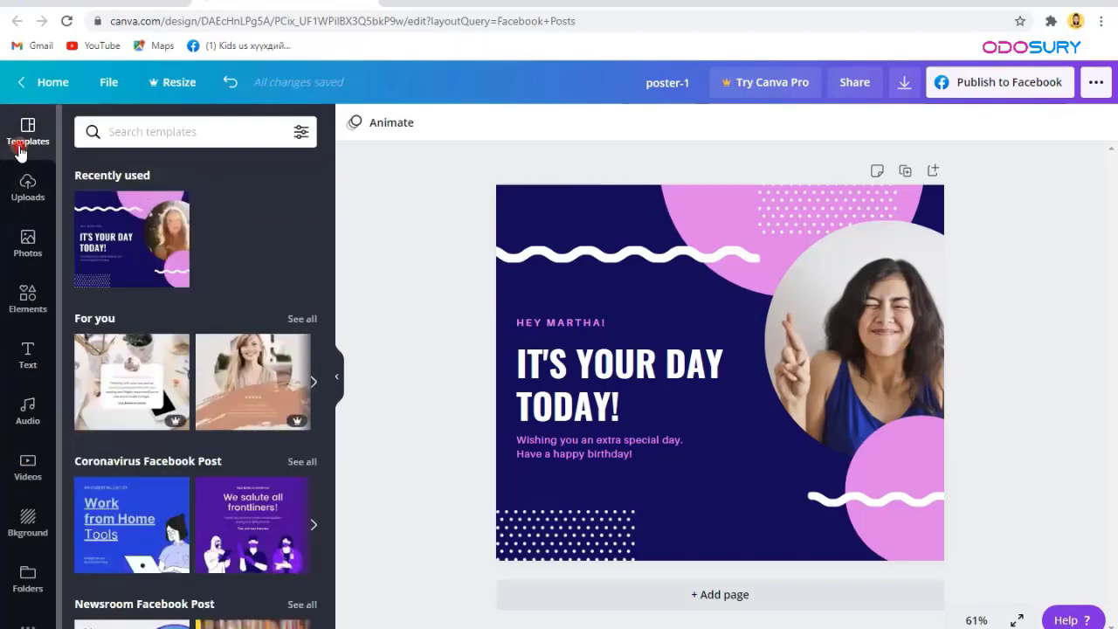
{"action": "scroll", "coordinate": [196, 278], "scroll_direction": "down", "scroll_amount": 4}
{"action": "scroll", "coordinate": [196, 280], "scroll_direction": "down", "scroll_amount": 6}
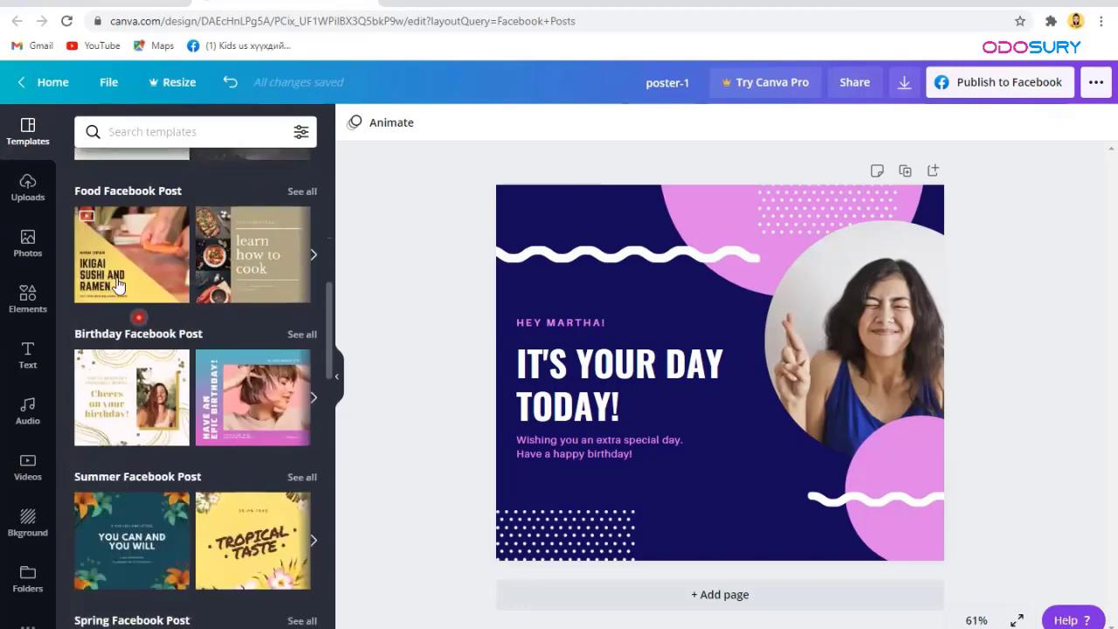
{"action": "scroll", "coordinate": [140, 306], "scroll_direction": "down", "scroll_amount": 3}
{"action": "scroll", "coordinate": [145, 314], "scroll_direction": "down", "scroll_amount": 5}
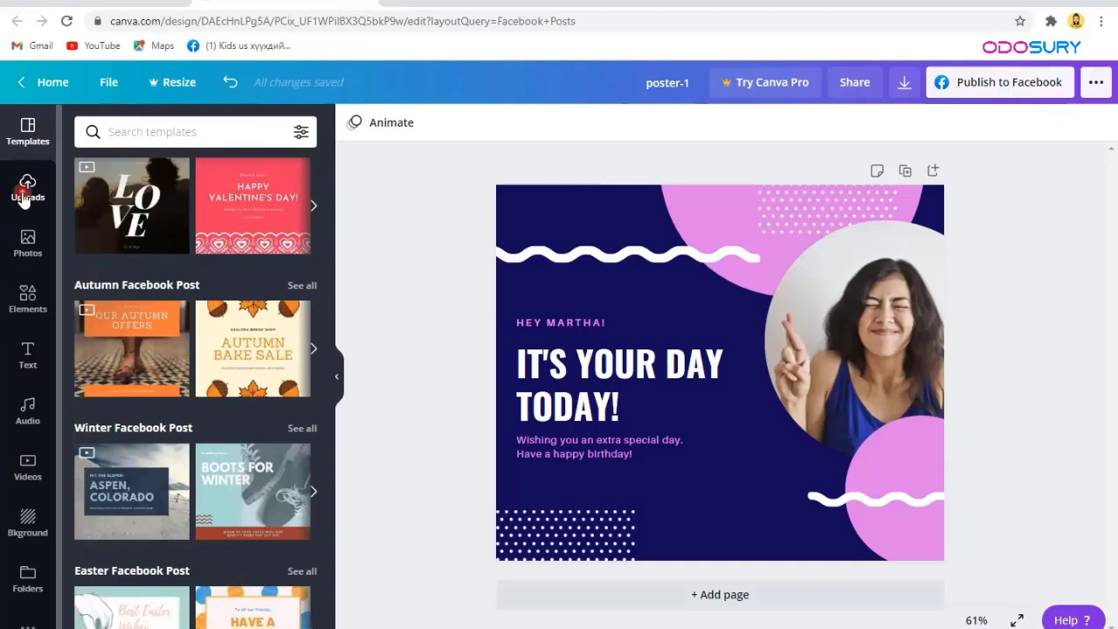
{"action": "scroll", "coordinate": [119, 295], "scroll_direction": "down", "scroll_amount": 5}
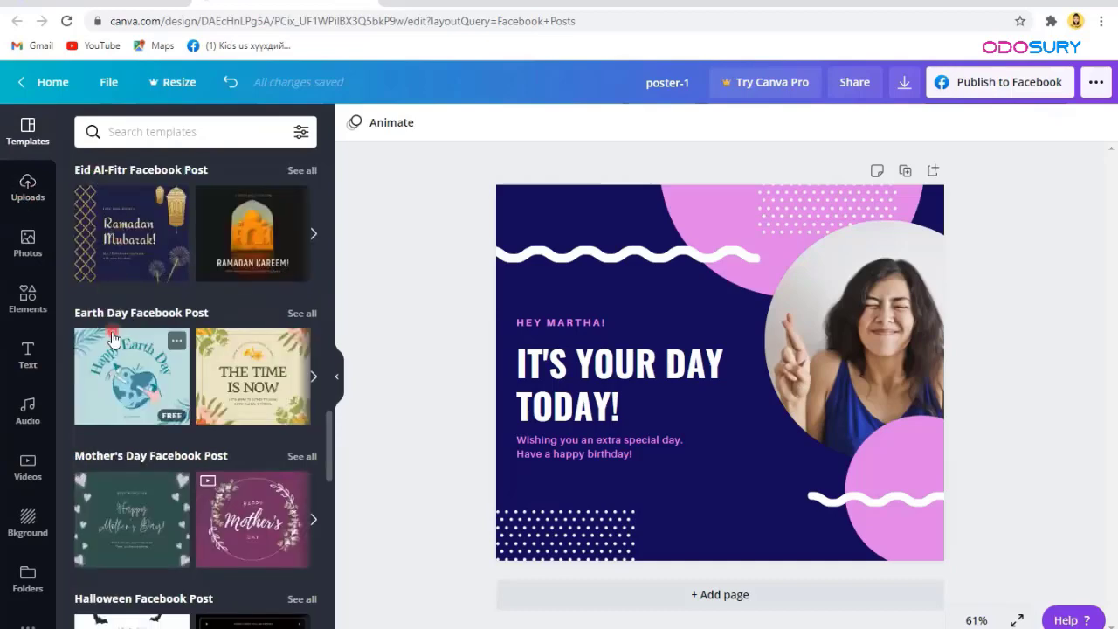
{"action": "scroll", "coordinate": [102, 334], "scroll_direction": "down", "scroll_amount": 2}
{"action": "scroll", "coordinate": [96, 289], "scroll_direction": "up", "scroll_amount": 2}
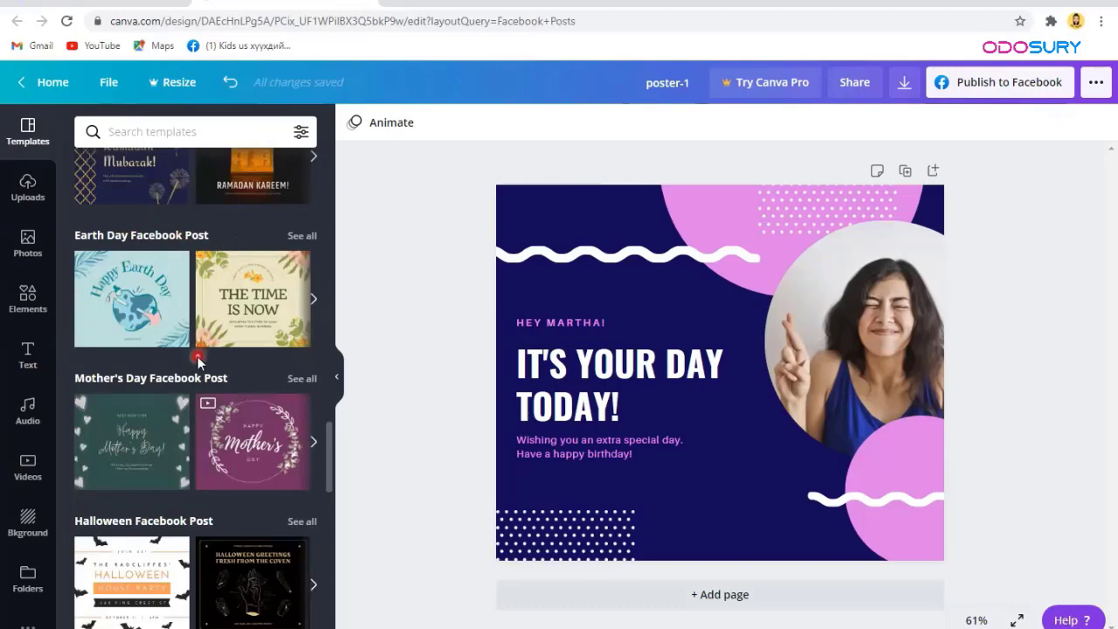
{"action": "scroll", "coordinate": [235, 383], "scroll_direction": "down", "scroll_amount": 2}
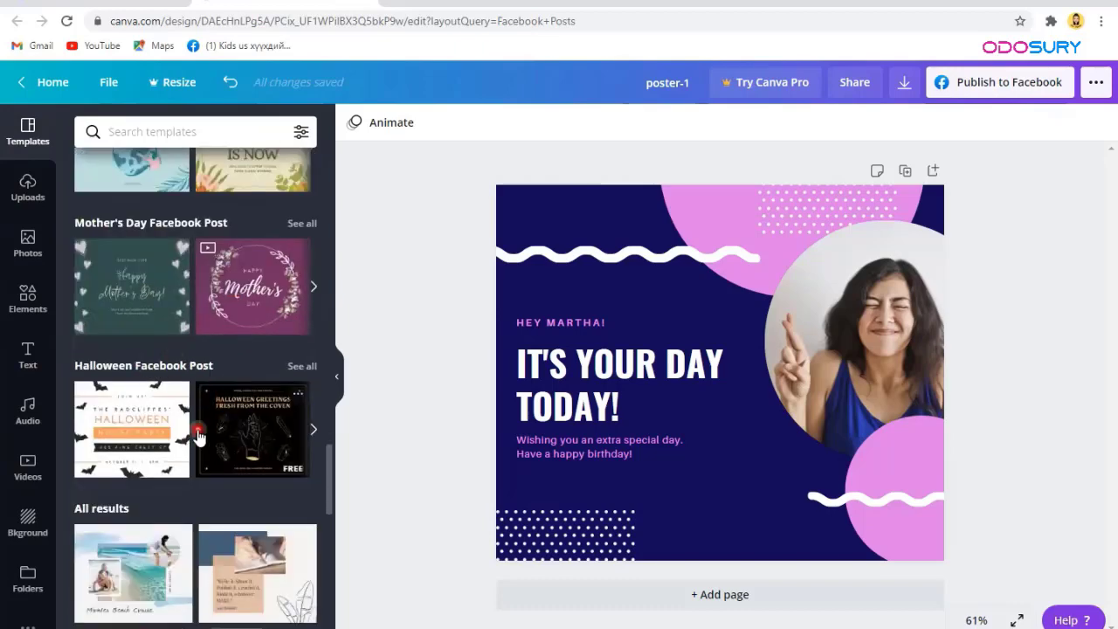
{"action": "scroll", "coordinate": [197, 431], "scroll_direction": "down", "scroll_amount": 1}
{"action": "scroll", "coordinate": [207, 302], "scroll_direction": "up", "scroll_amount": 1}
{"action": "scroll", "coordinate": [178, 393], "scroll_direction": "down", "scroll_amount": 2}
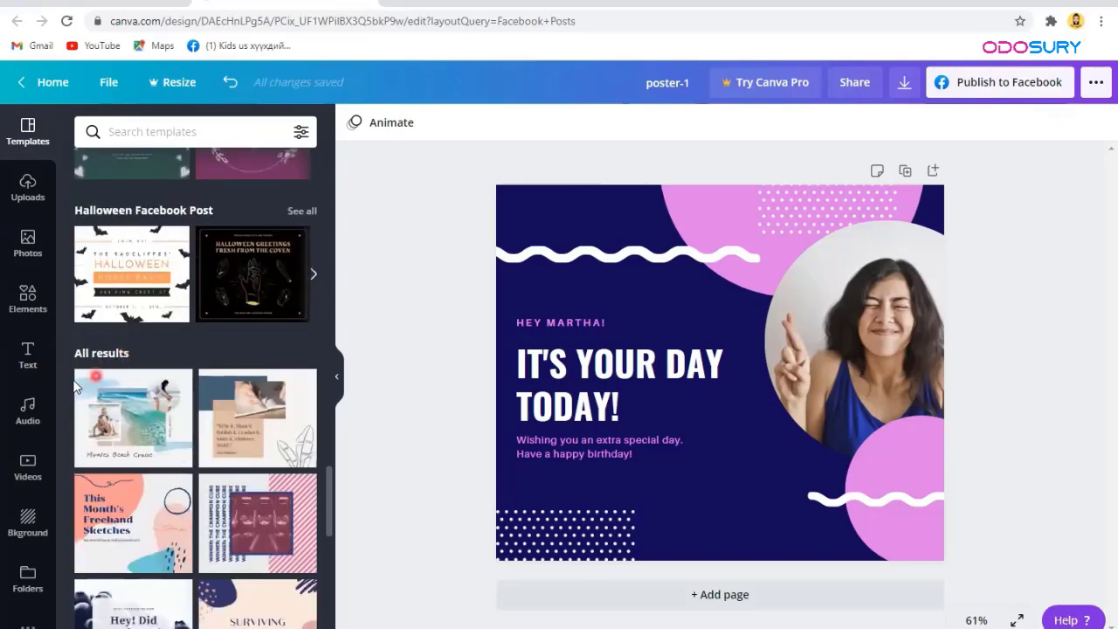
{"action": "scroll", "coordinate": [182, 420], "scroll_direction": "down", "scroll_amount": 2}
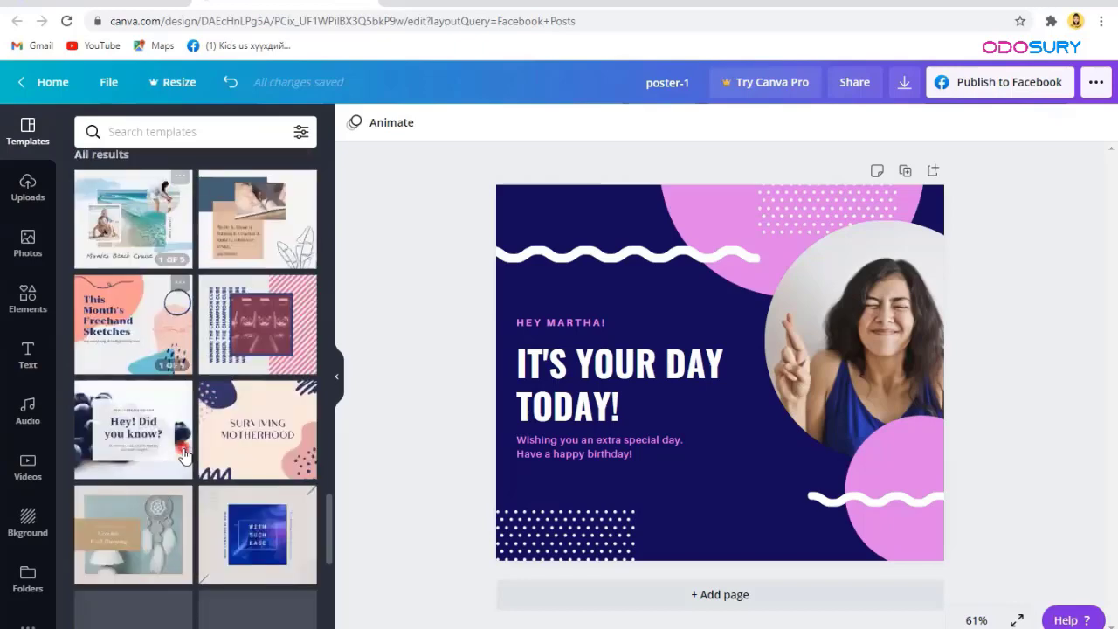
{"action": "scroll", "coordinate": [186, 454], "scroll_direction": "down", "scroll_amount": 10}
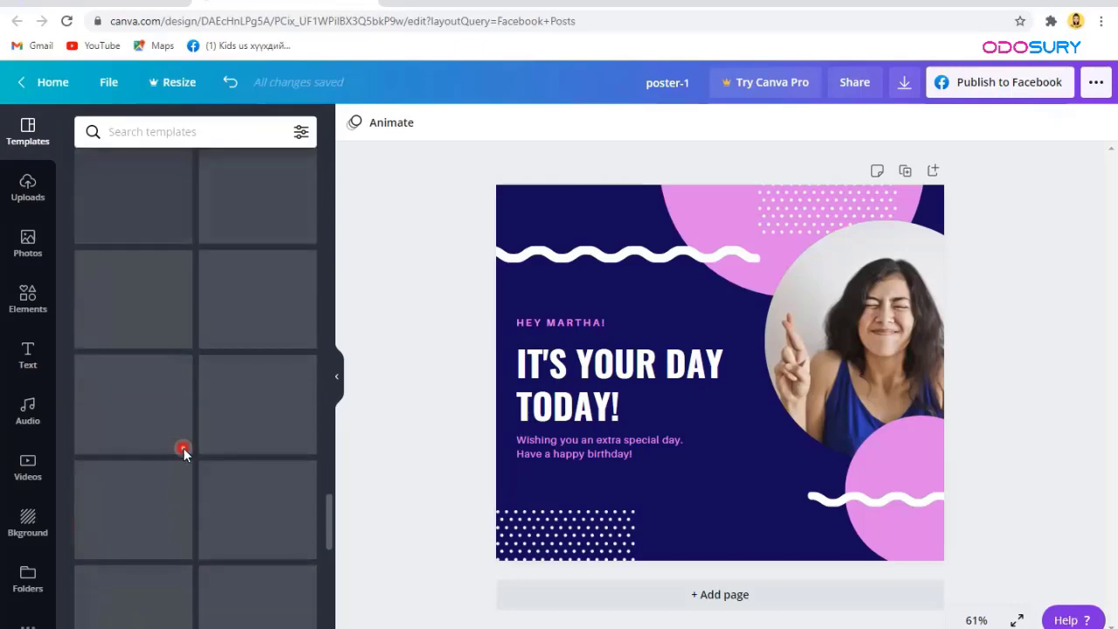
{"action": "scroll", "coordinate": [184, 452], "scroll_direction": "up", "scroll_amount": 5}
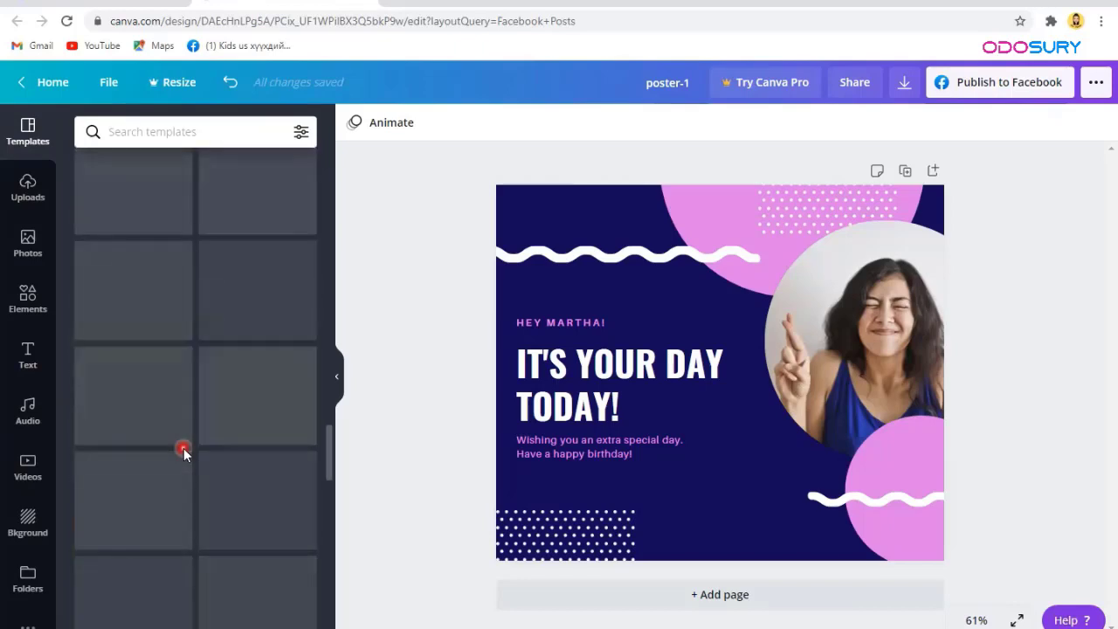
{"action": "scroll", "coordinate": [184, 452], "scroll_direction": "up", "scroll_amount": 10}
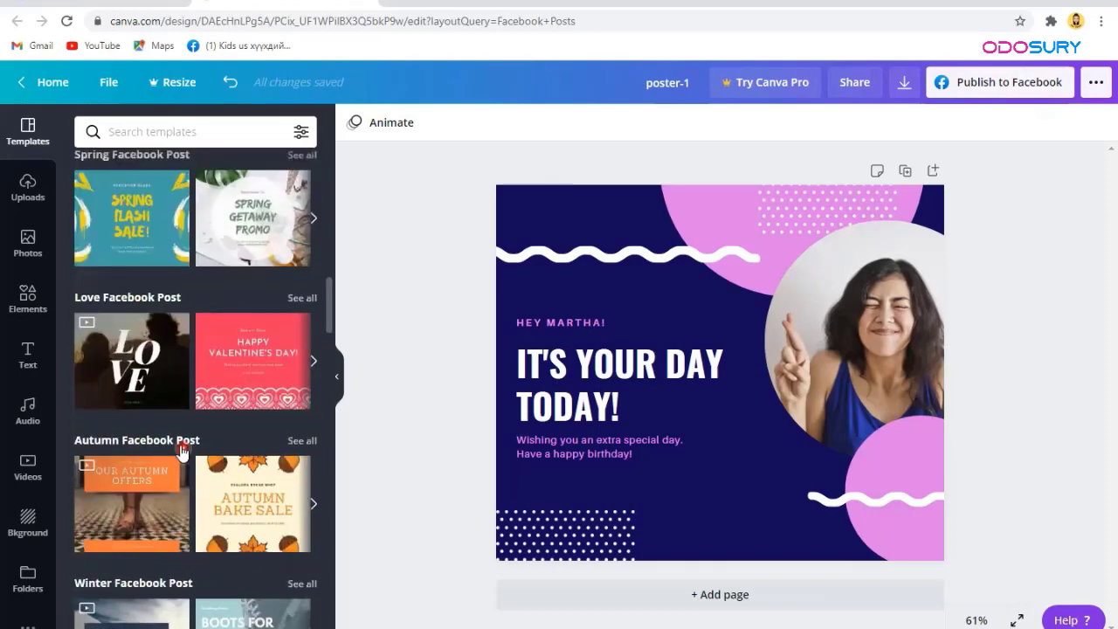
{"action": "scroll", "coordinate": [181, 450], "scroll_direction": "up", "scroll_amount": 2}
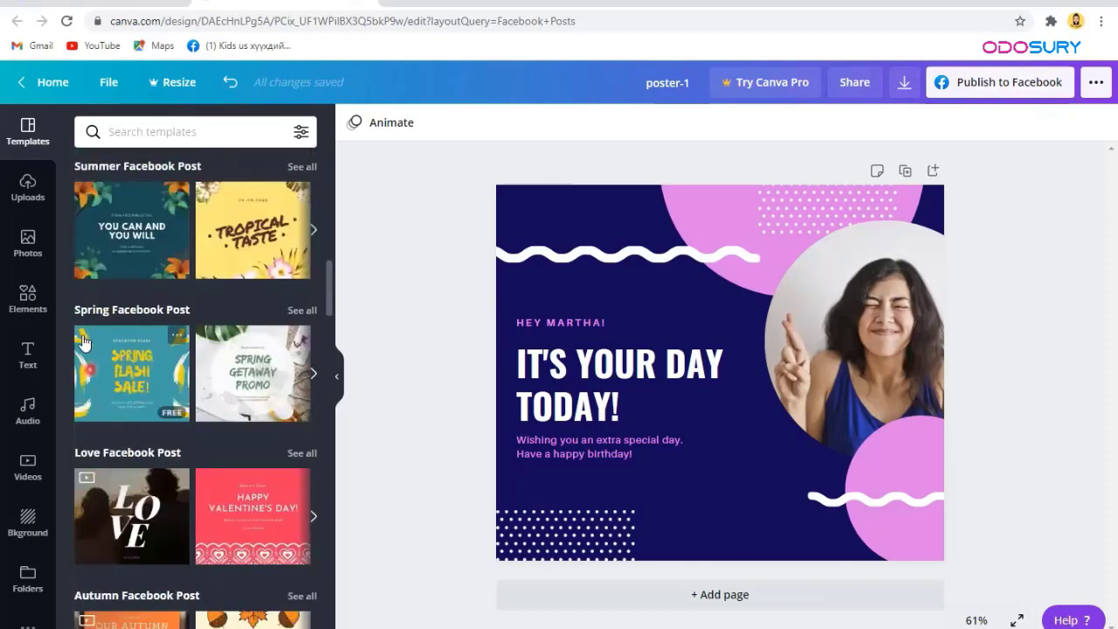
Step: Upload the poster image from the computer into Canva's Uploads
{"action": "left_click", "coordinate": [29, 192]}
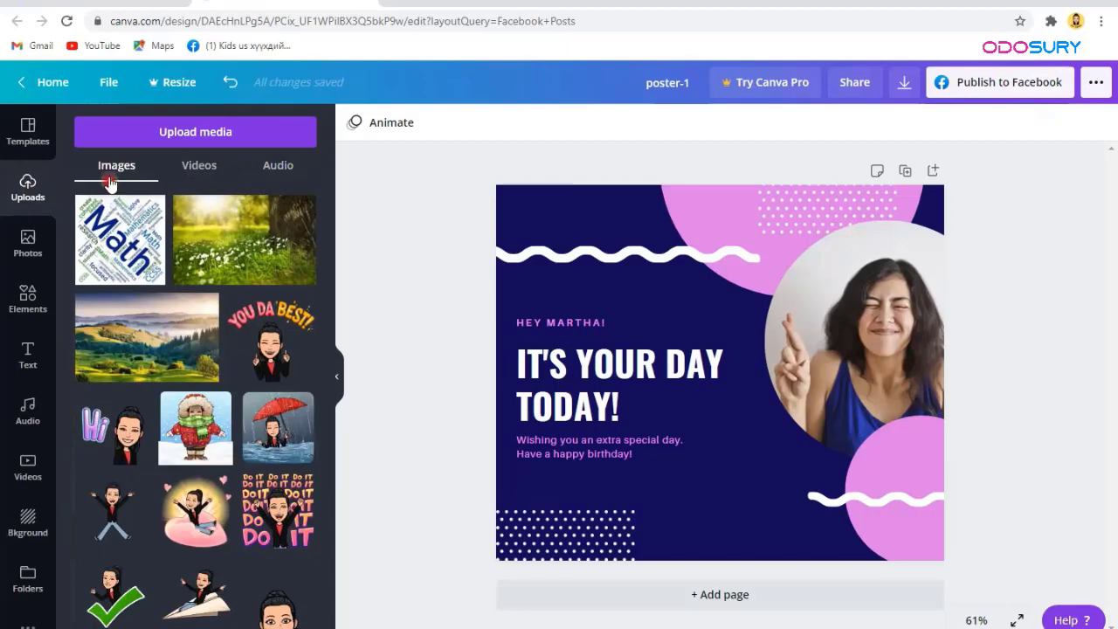
{"action": "left_click", "coordinate": [153, 131]}
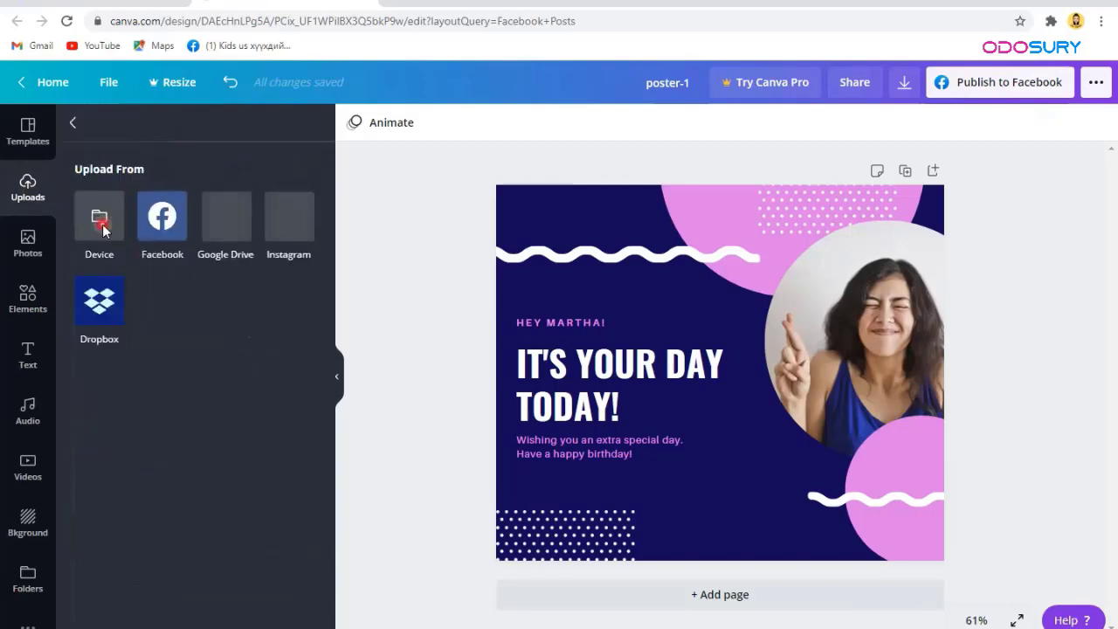
{"action": "left_click", "coordinate": [101, 222]}
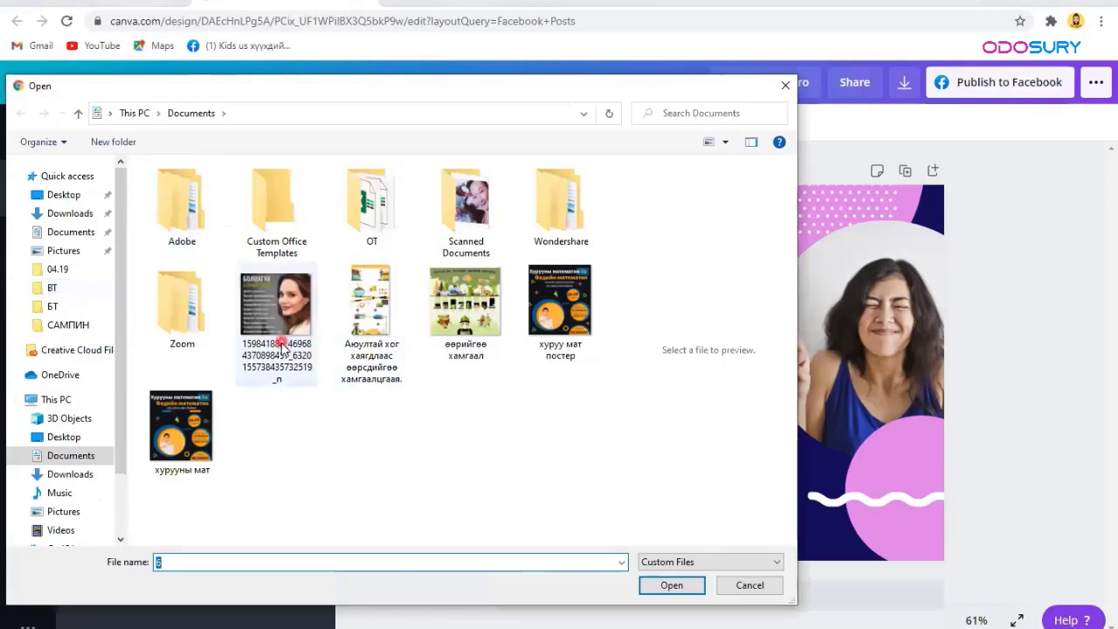
{"action": "left_click", "coordinate": [685, 591]}
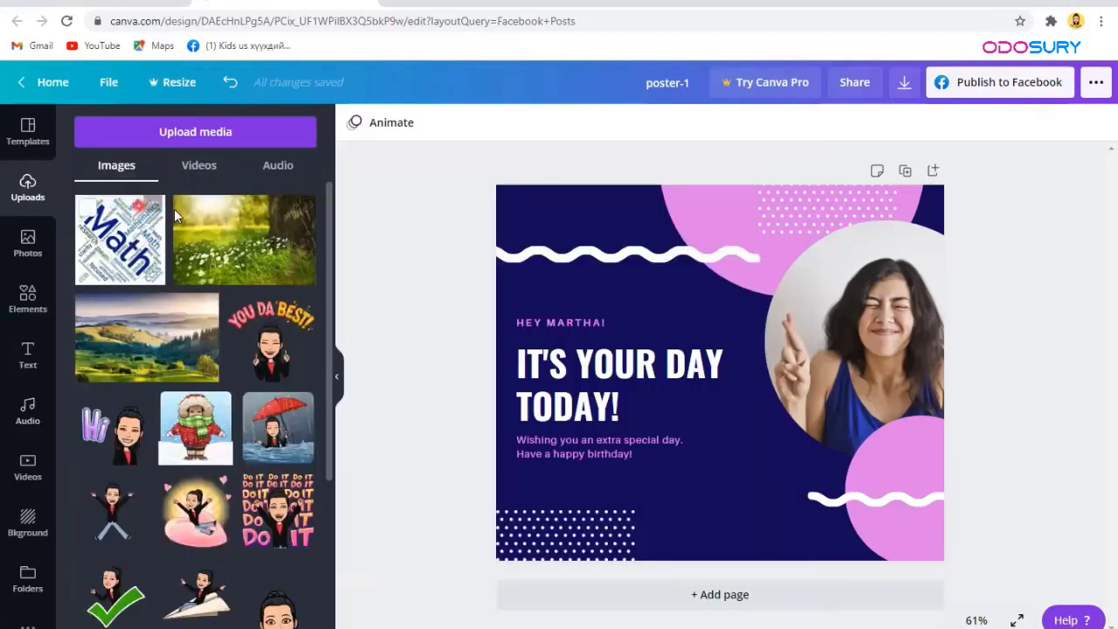
Step: Switch the Uploads panel to the uploaded videos
{"action": "left_click", "coordinate": [175, 286]}
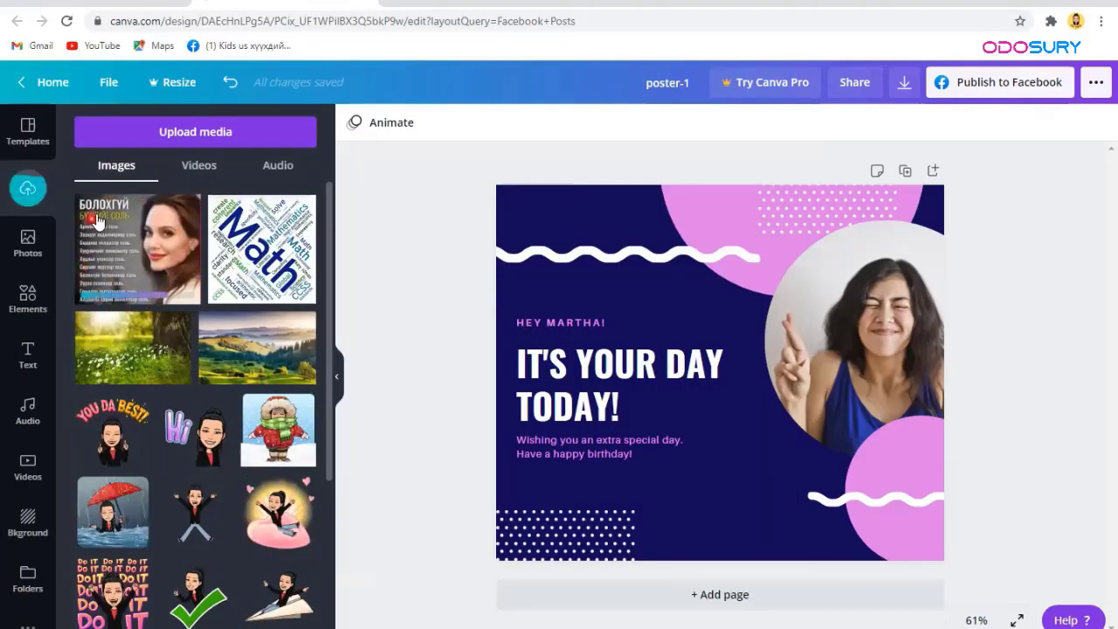
{"action": "left_click", "coordinate": [188, 222]}
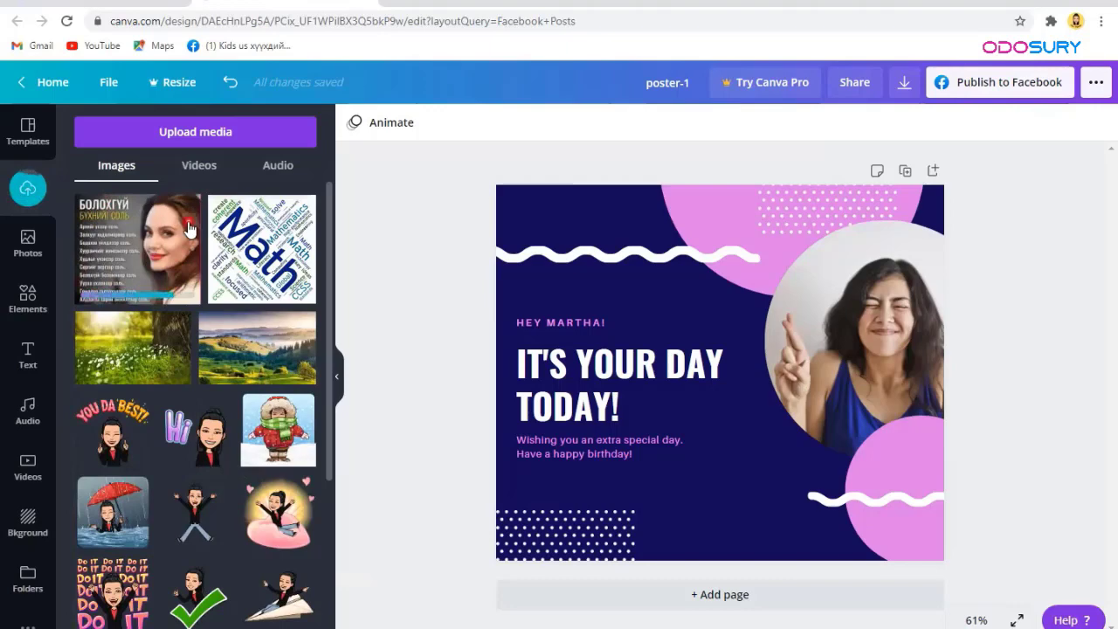
{"action": "left_click", "coordinate": [198, 172]}
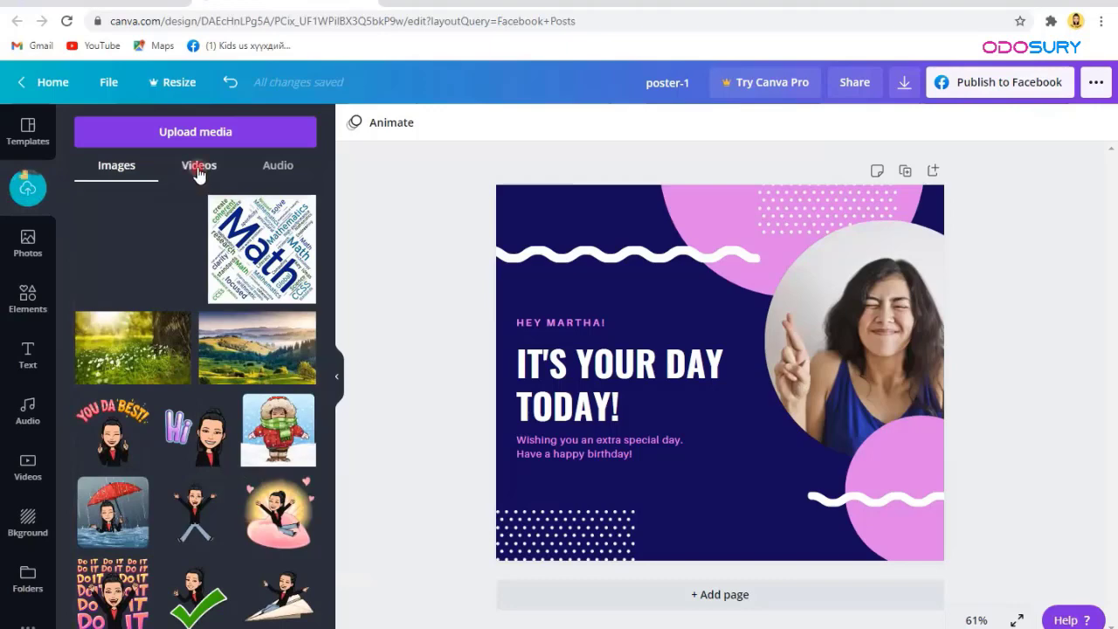
{"action": "left_click", "coordinate": [200, 140]}
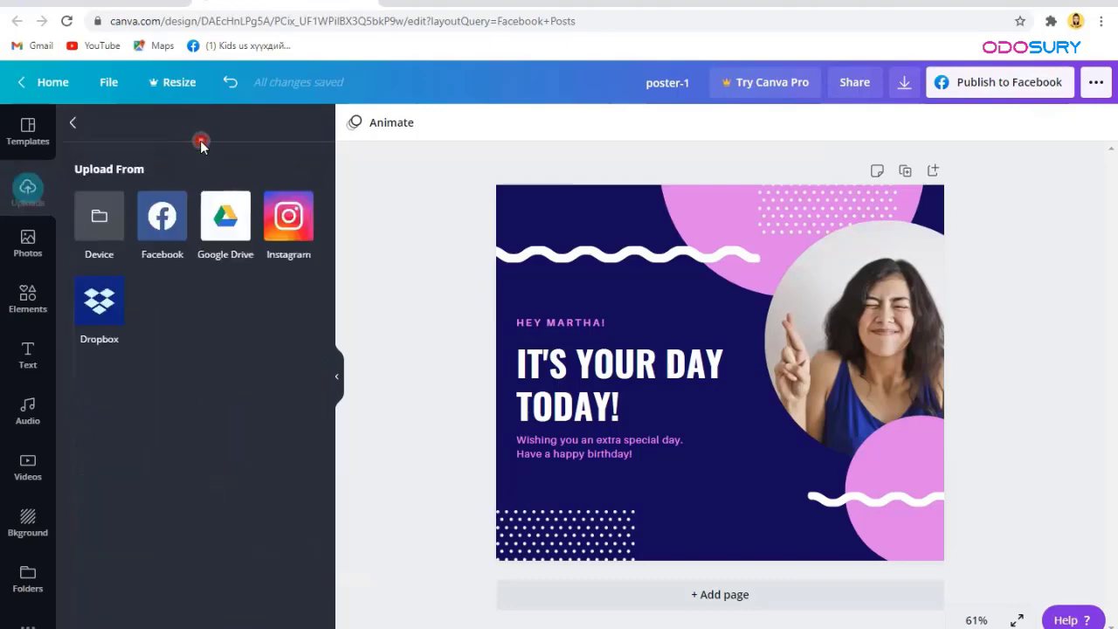
{"action": "left_click", "coordinate": [116, 222]}
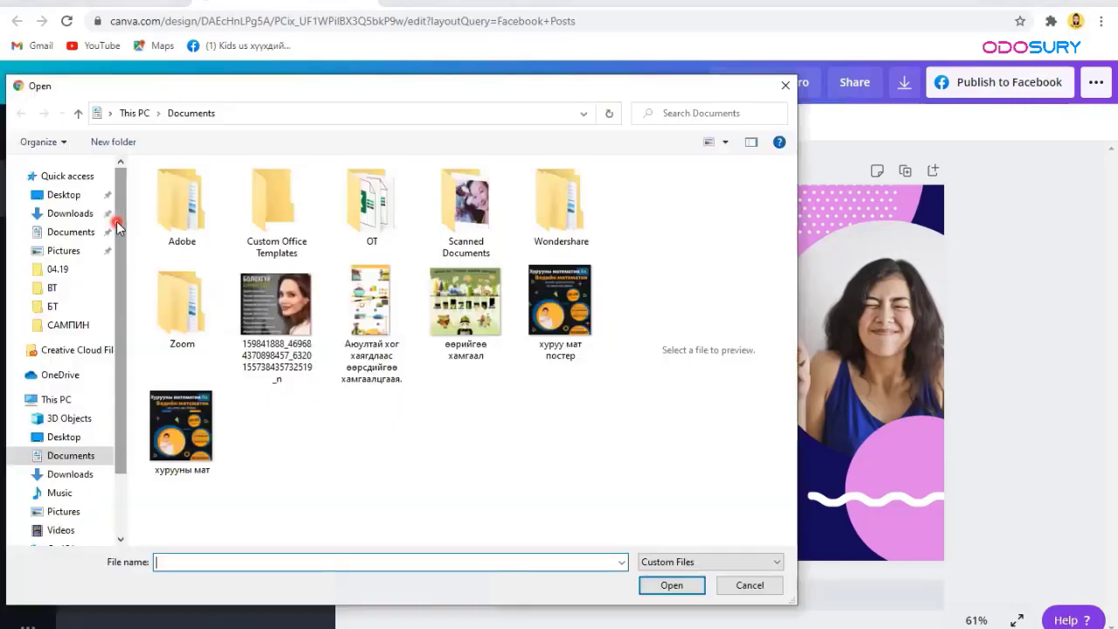
{"action": "left_click", "coordinate": [70, 213]}
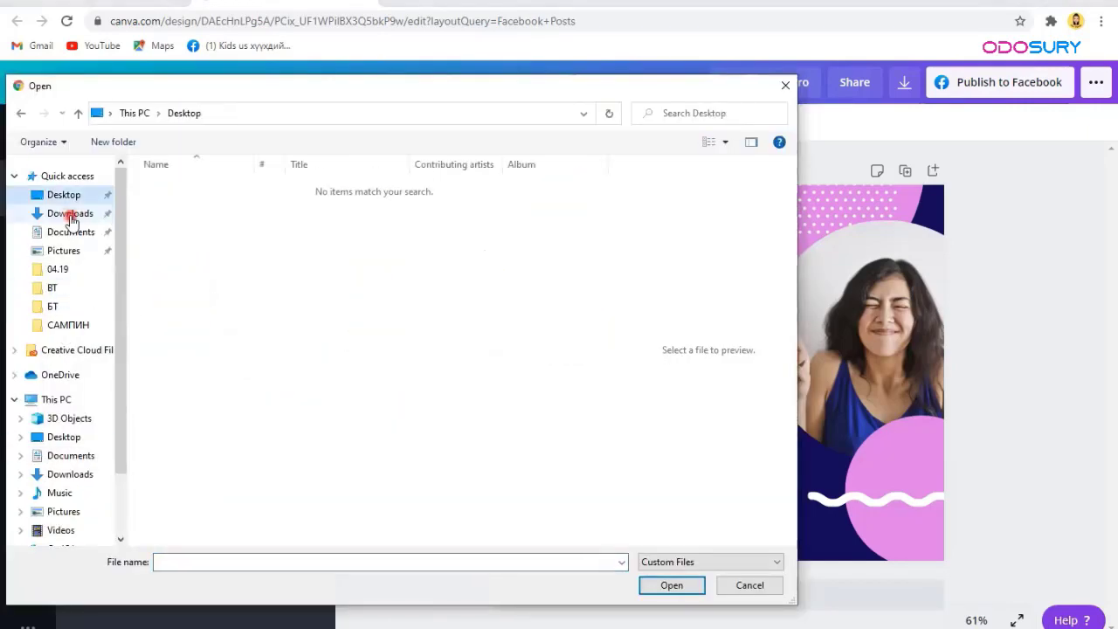
{"action": "left_click", "coordinate": [176, 248]}
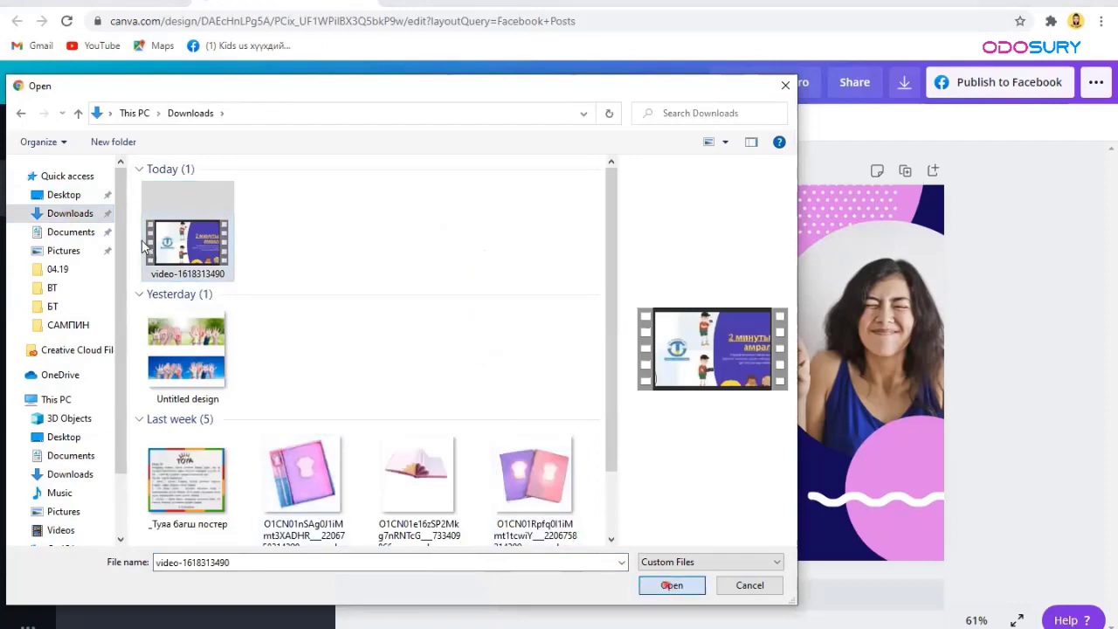
{"action": "double_click", "coordinate": [165, 199]}
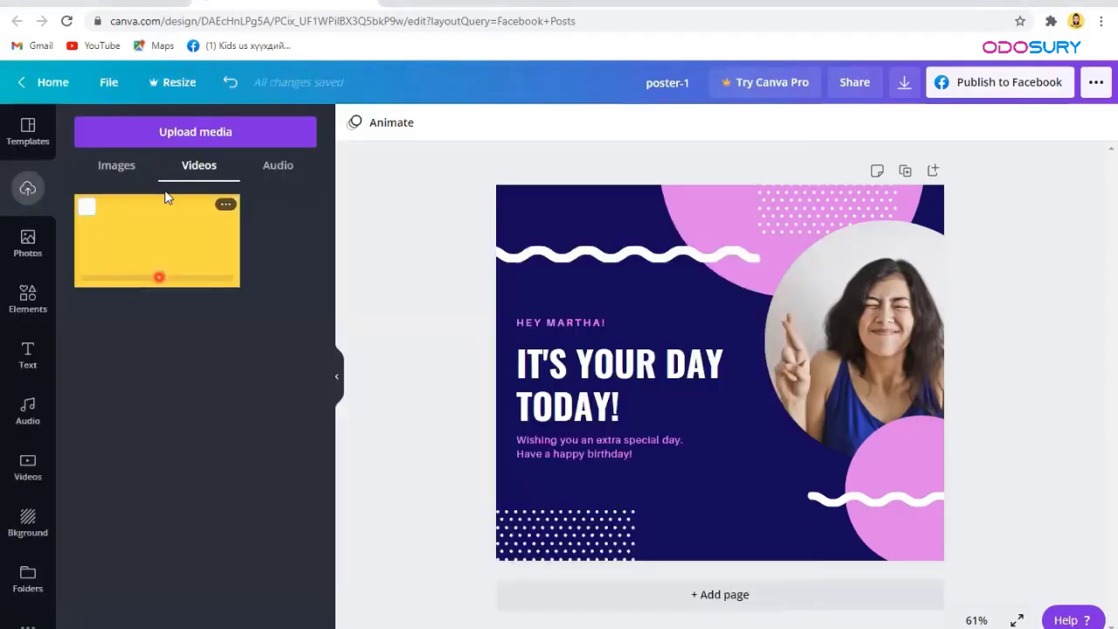
Step: Switch the Uploads panel to the Audio tab
{"action": "left_click", "coordinate": [276, 178]}
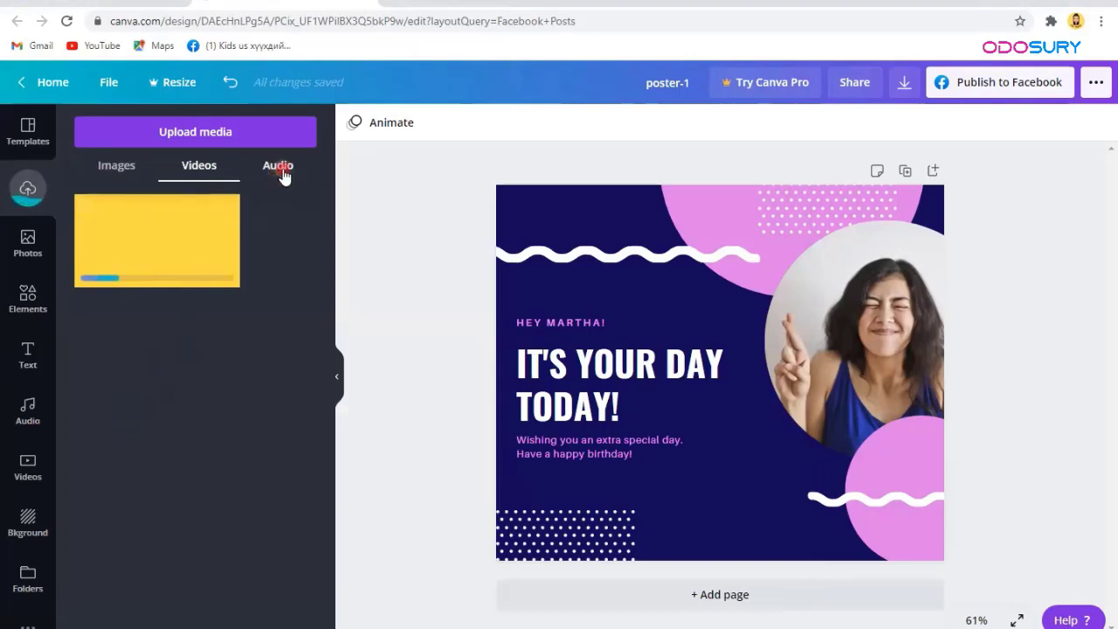
{"action": "left_click", "coordinate": [281, 174]}
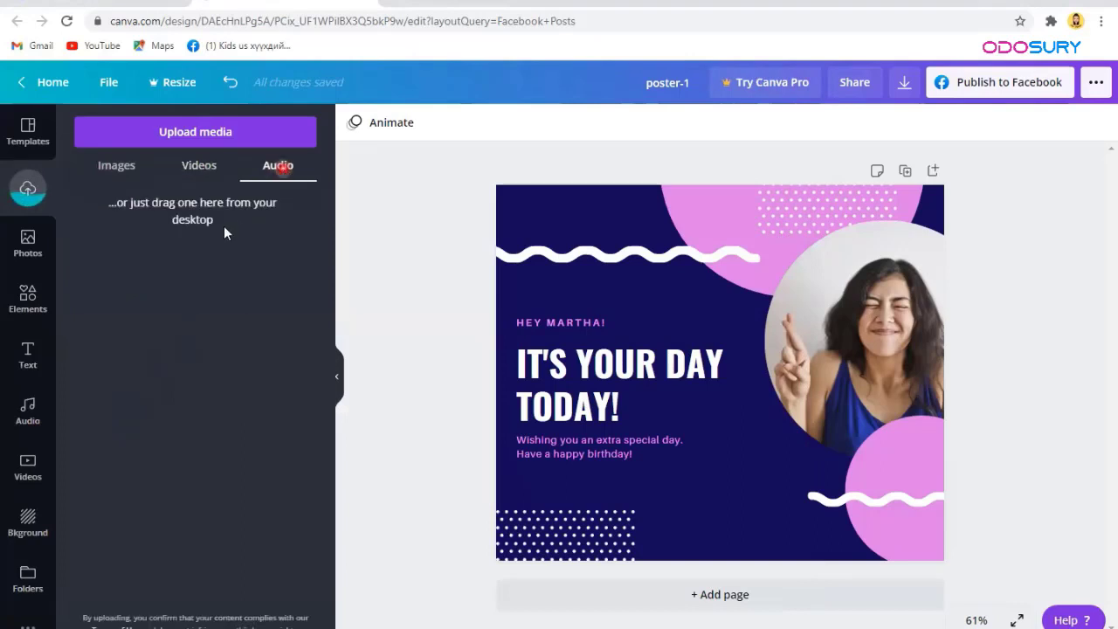
{"action": "left_click", "coordinate": [173, 131]}
Step: Upload the first upbeat corporate track from E:\УКА\Page\MUSIC
{"action": "left_click", "coordinate": [94, 224]}
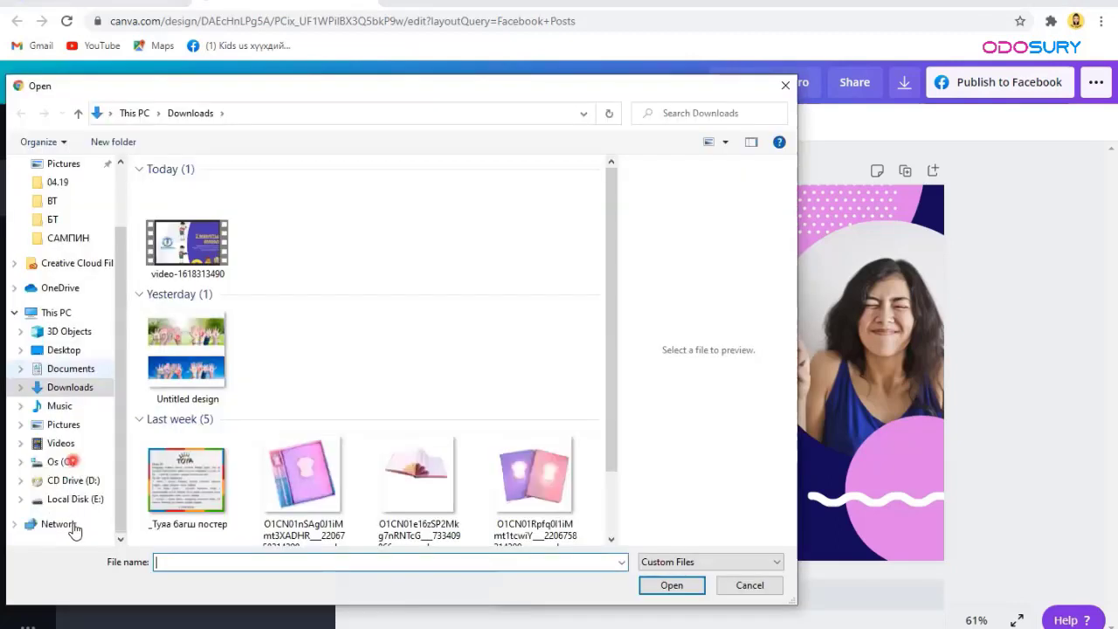
{"action": "left_click", "coordinate": [70, 503]}
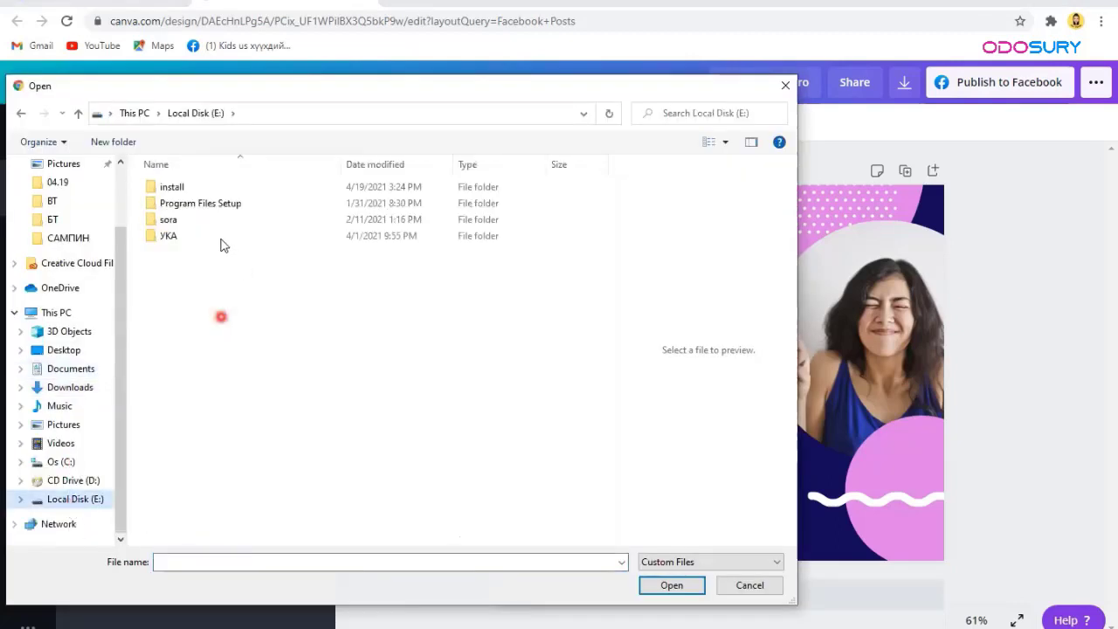
{"action": "double_click", "coordinate": [185, 242]}
{"action": "double_click", "coordinate": [194, 205]}
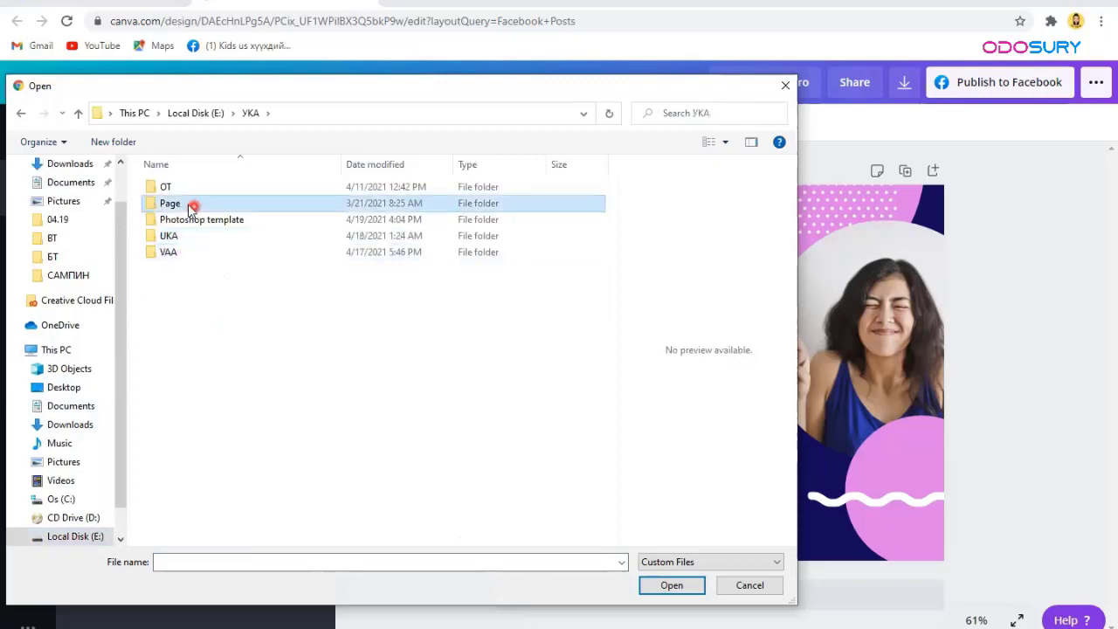
{"action": "double_click", "coordinate": [197, 191]}
{"action": "left_click", "coordinate": [225, 193]}
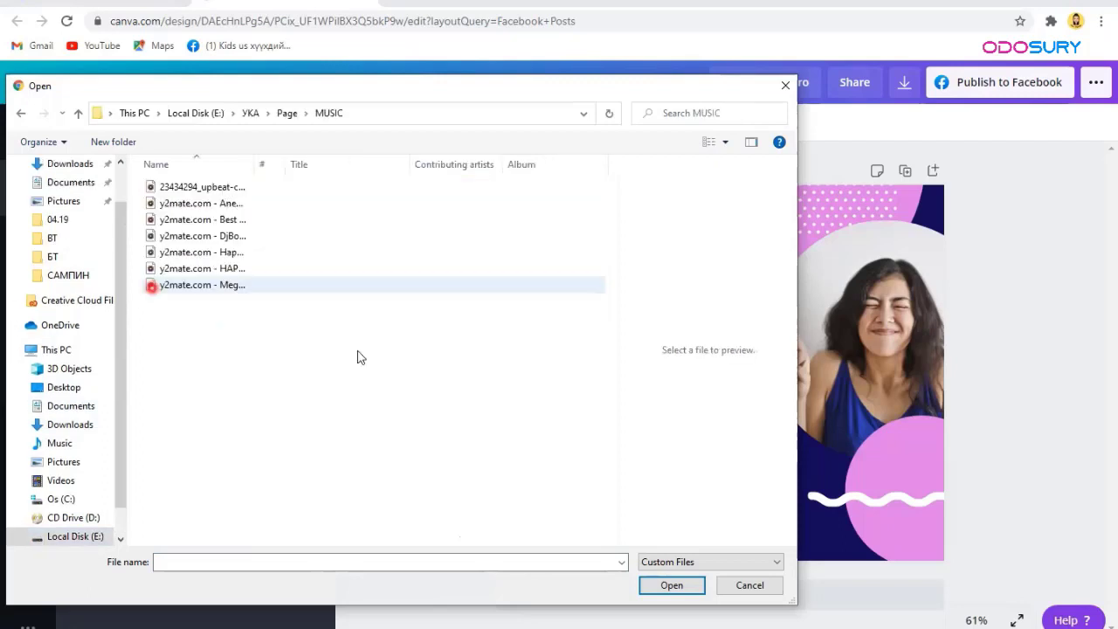
{"action": "left_click", "coordinate": [674, 589]}
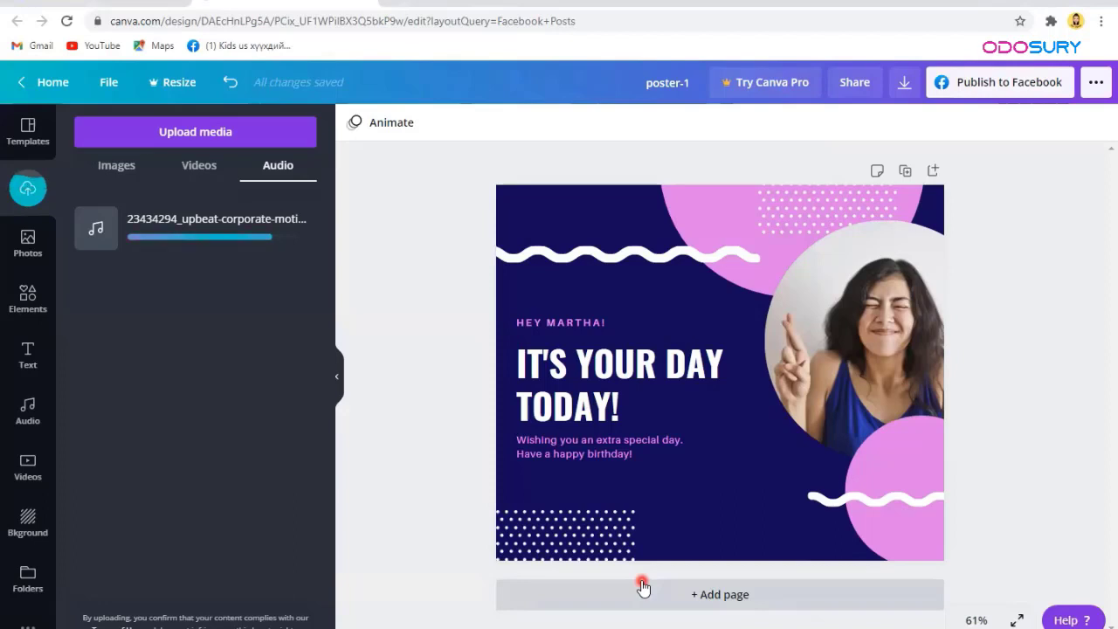
{"action": "left_click", "coordinate": [209, 167]}
Step: Return to the 'good luck' stock photo results and scroll through them
{"action": "left_click", "coordinate": [114, 169]}
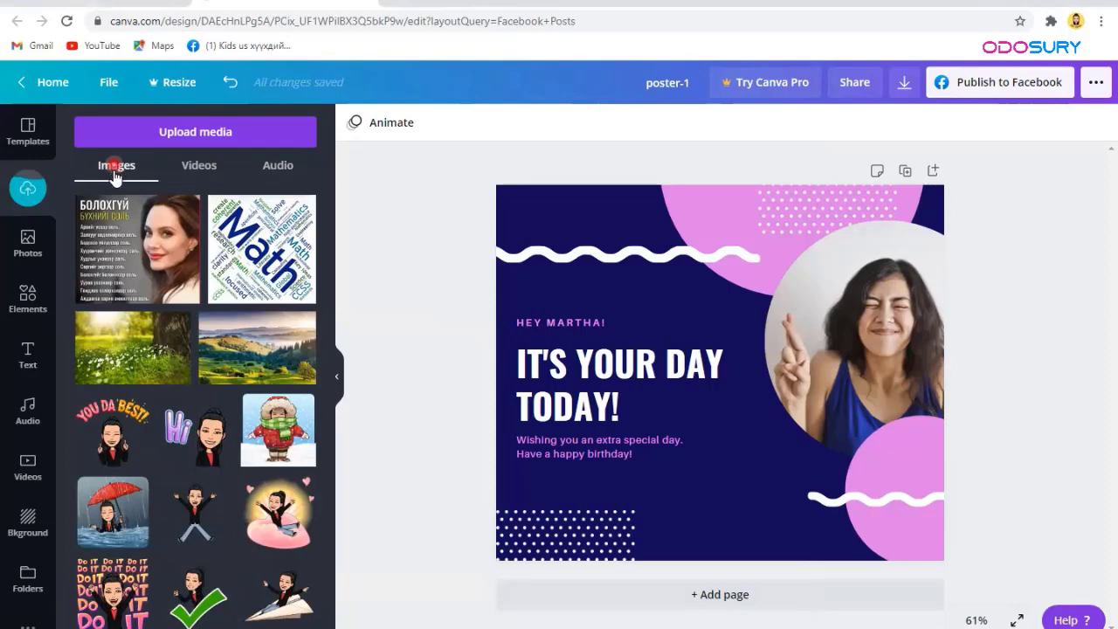
{"action": "left_click", "coordinate": [32, 256]}
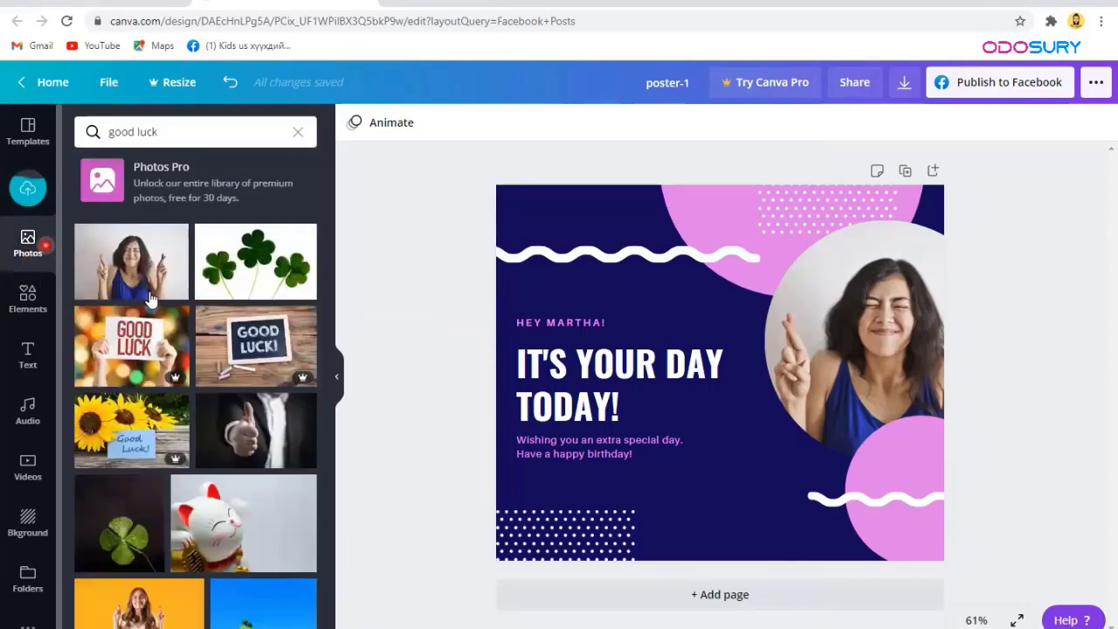
{"action": "scroll", "coordinate": [201, 381], "scroll_direction": "down", "scroll_amount": 3}
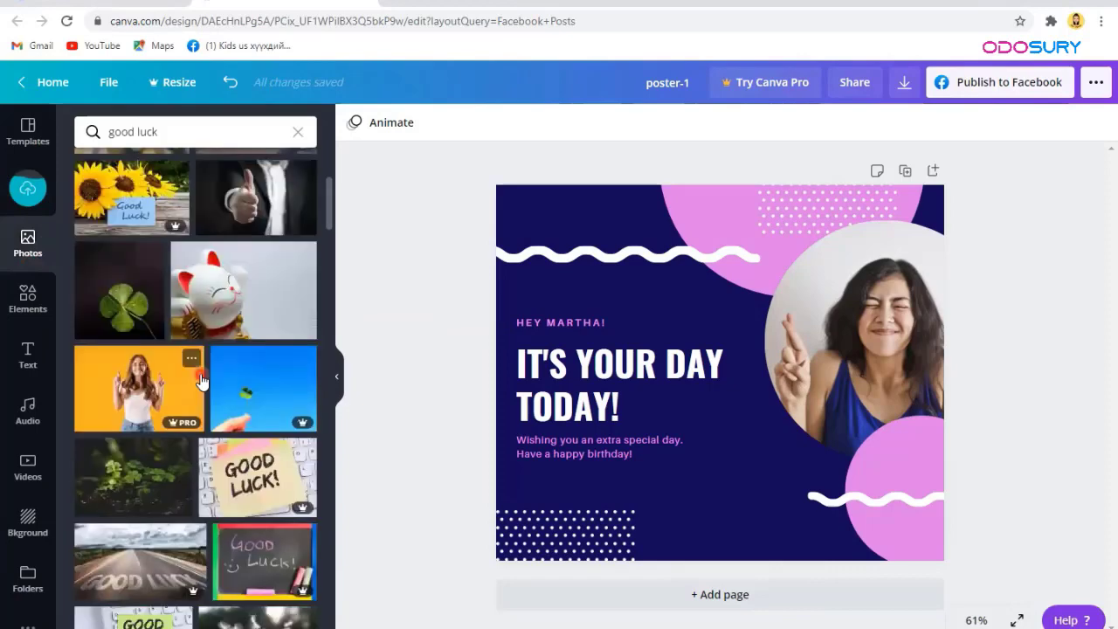
{"action": "scroll", "coordinate": [200, 382], "scroll_direction": "down", "scroll_amount": 2}
{"action": "scroll", "coordinate": [201, 380], "scroll_direction": "down", "scroll_amount": 2}
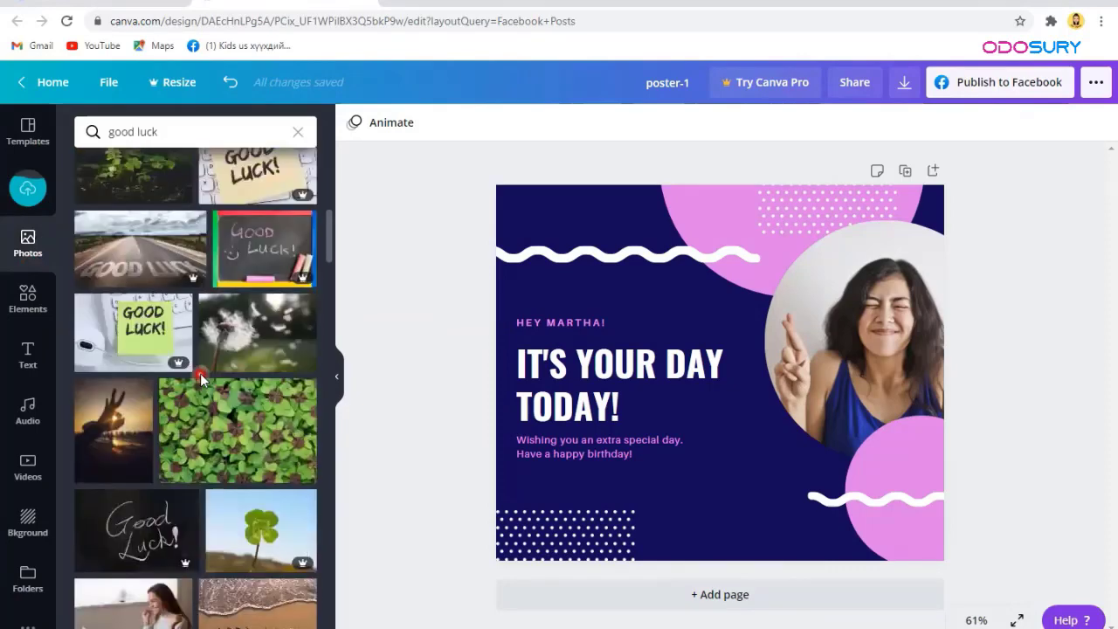
{"action": "scroll", "coordinate": [200, 377], "scroll_direction": "down", "scroll_amount": 2}
{"action": "scroll", "coordinate": [201, 382], "scroll_direction": "down", "scroll_amount": 3}
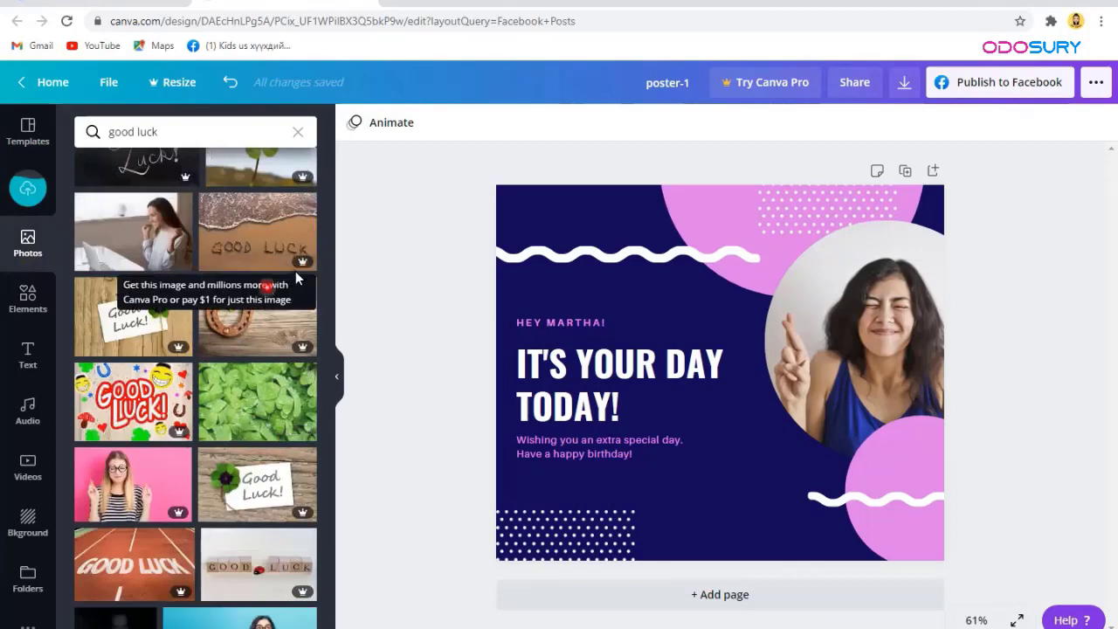
Step: Switch the photo search to 'Background' results and select the navy page background
{"action": "left_click", "coordinate": [296, 131]}
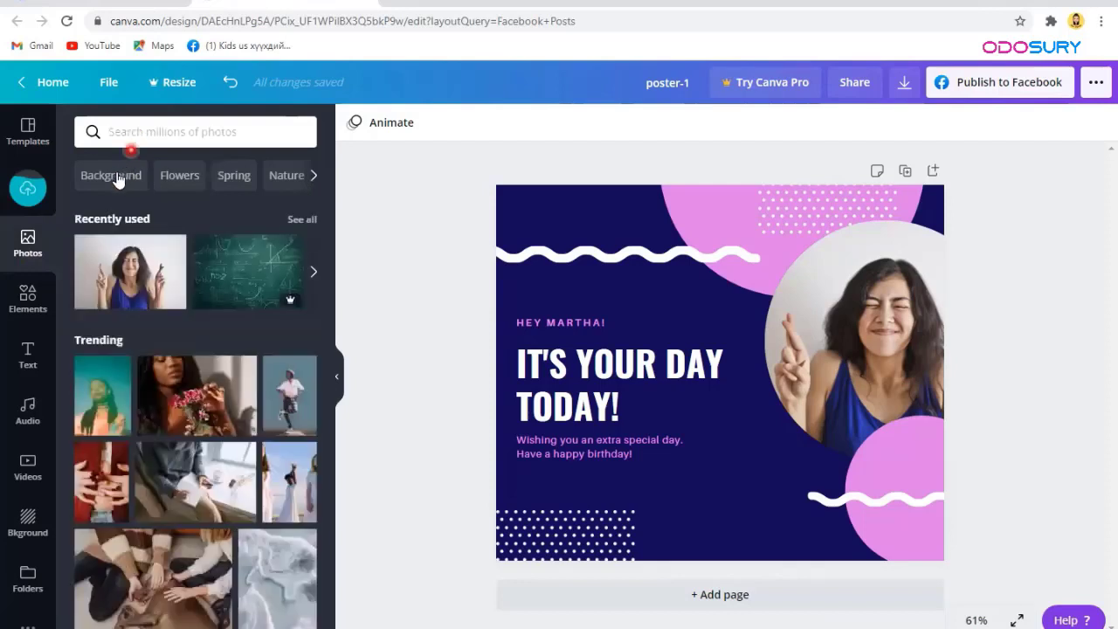
{"action": "left_click", "coordinate": [147, 132]}
{"action": "left_click", "coordinate": [127, 177]}
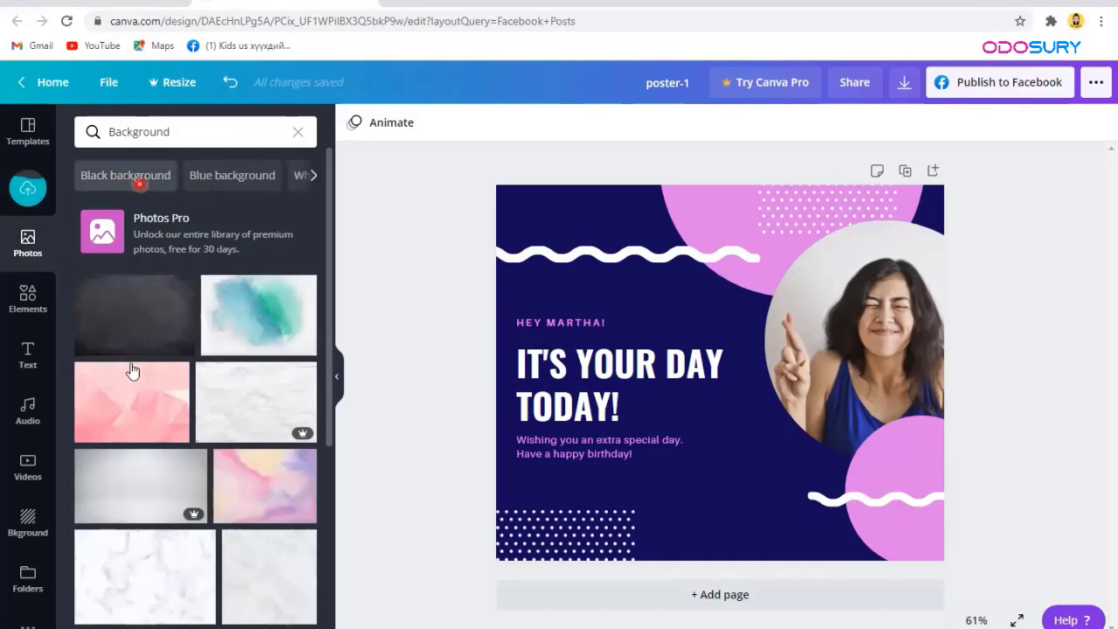
{"action": "scroll", "coordinate": [120, 233], "scroll_direction": "down", "scroll_amount": 3}
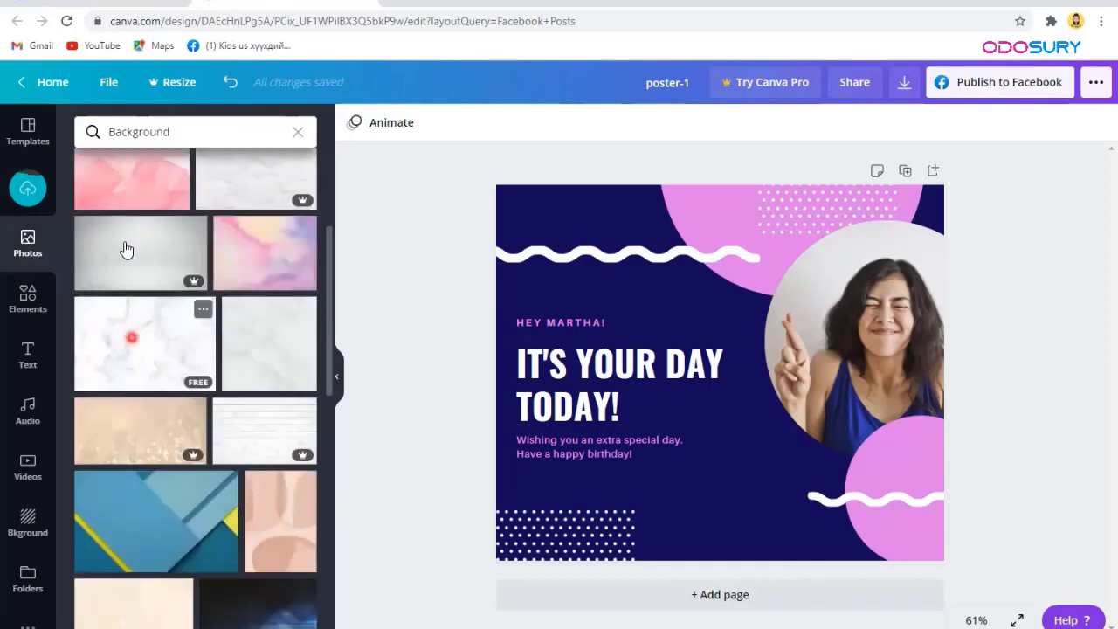
{"action": "scroll", "coordinate": [127, 244], "scroll_direction": "up", "scroll_amount": 1}
{"action": "scroll", "coordinate": [146, 284], "scroll_direction": "down", "scroll_amount": 2}
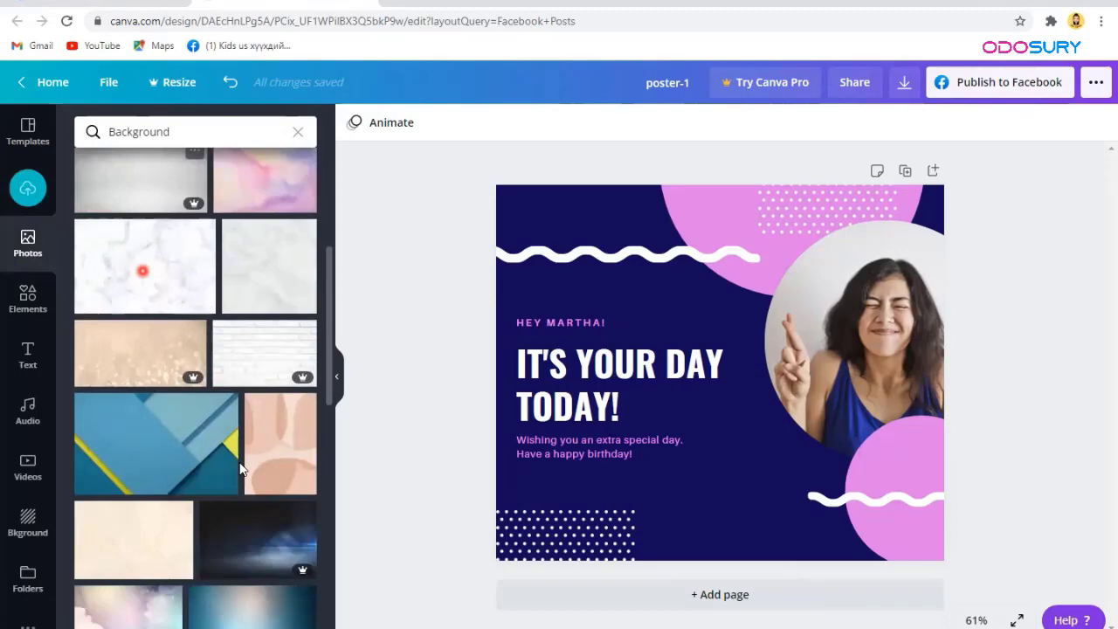
{"action": "left_click", "coordinate": [570, 201]}
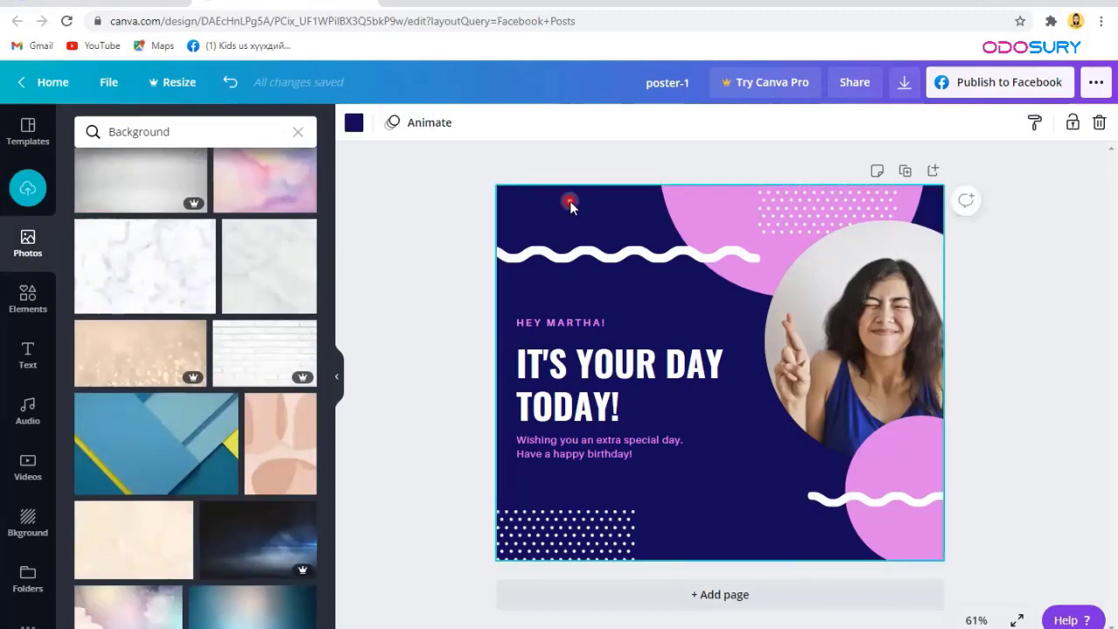
Step: Try a pink photo backdrop, then undo twice to restore the navy background
{"action": "key", "text": "Delete"}
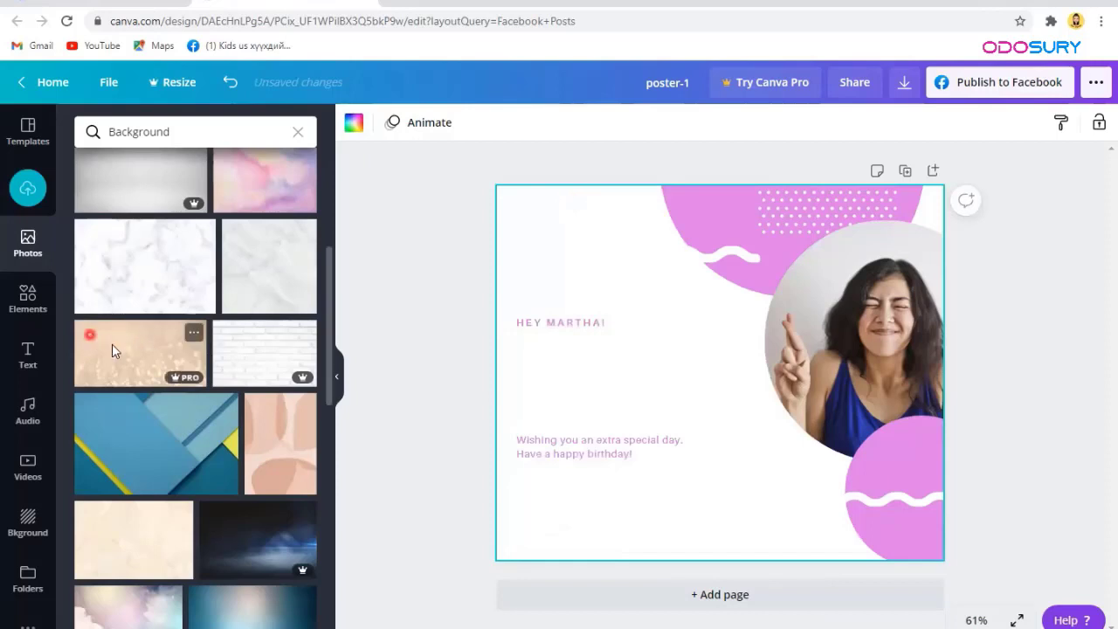
{"action": "scroll", "coordinate": [115, 418], "scroll_direction": "up", "scroll_amount": 4}
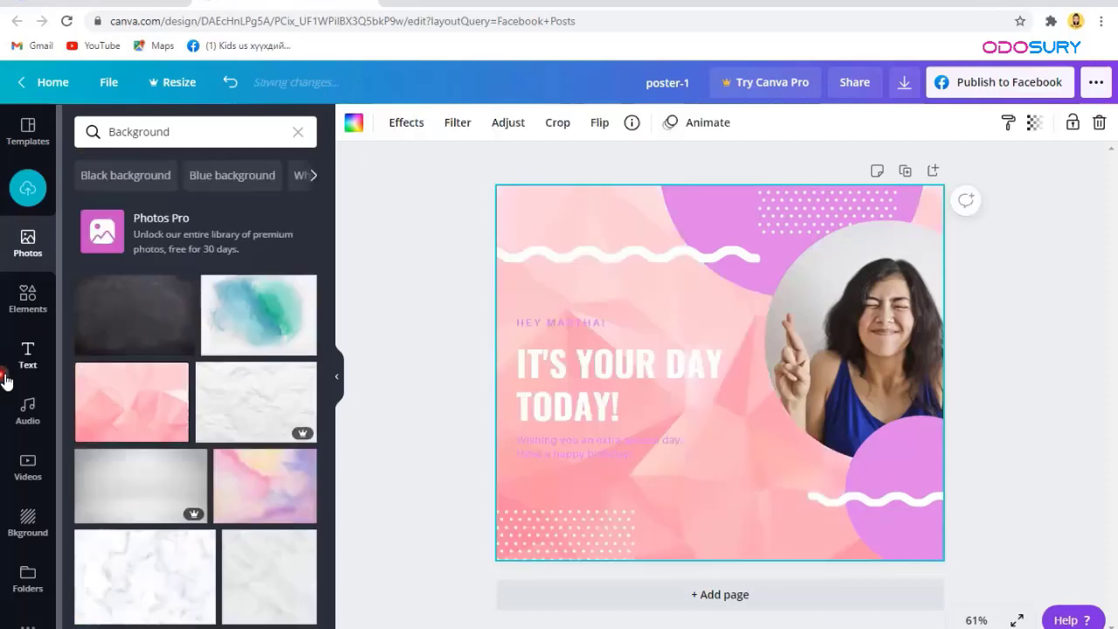
{"action": "left_click", "coordinate": [230, 86]}
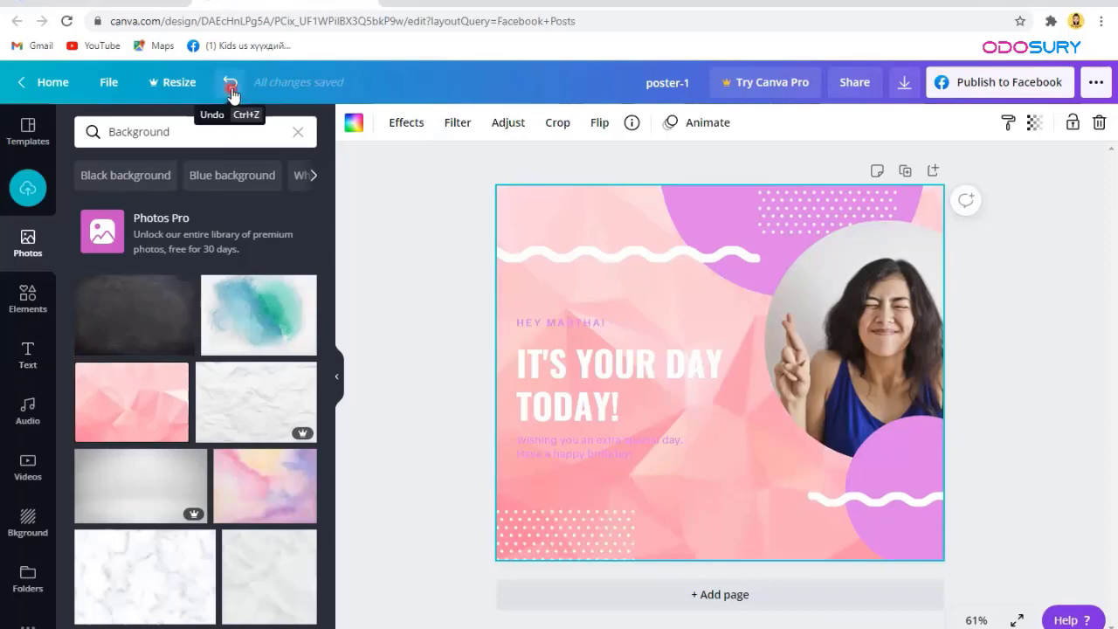
{"action": "left_click", "coordinate": [231, 87]}
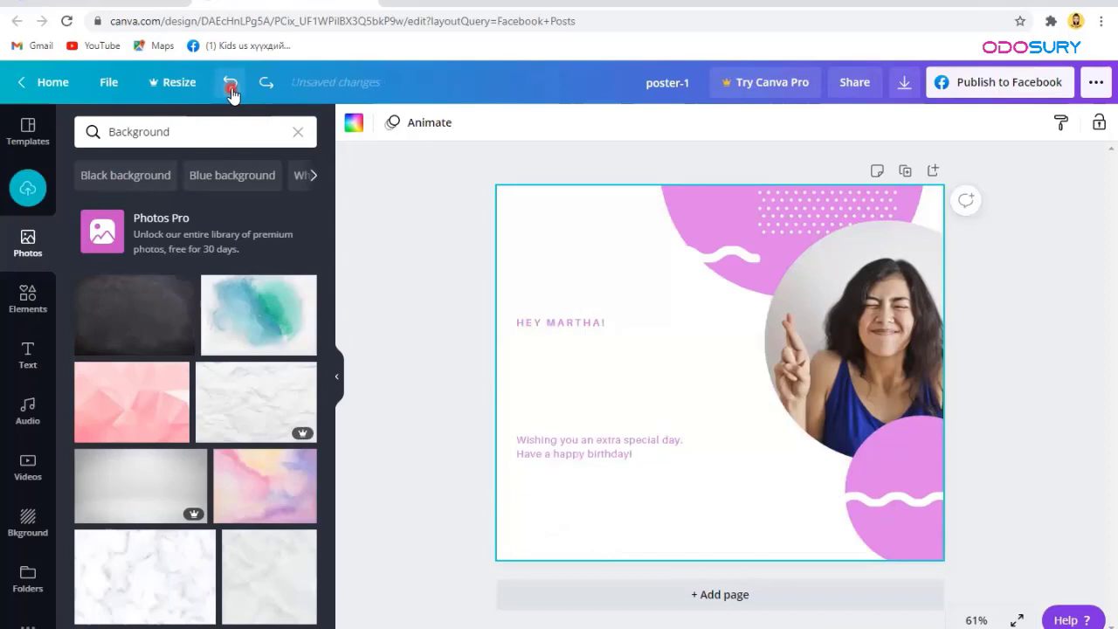
{"action": "left_click", "coordinate": [668, 426]}
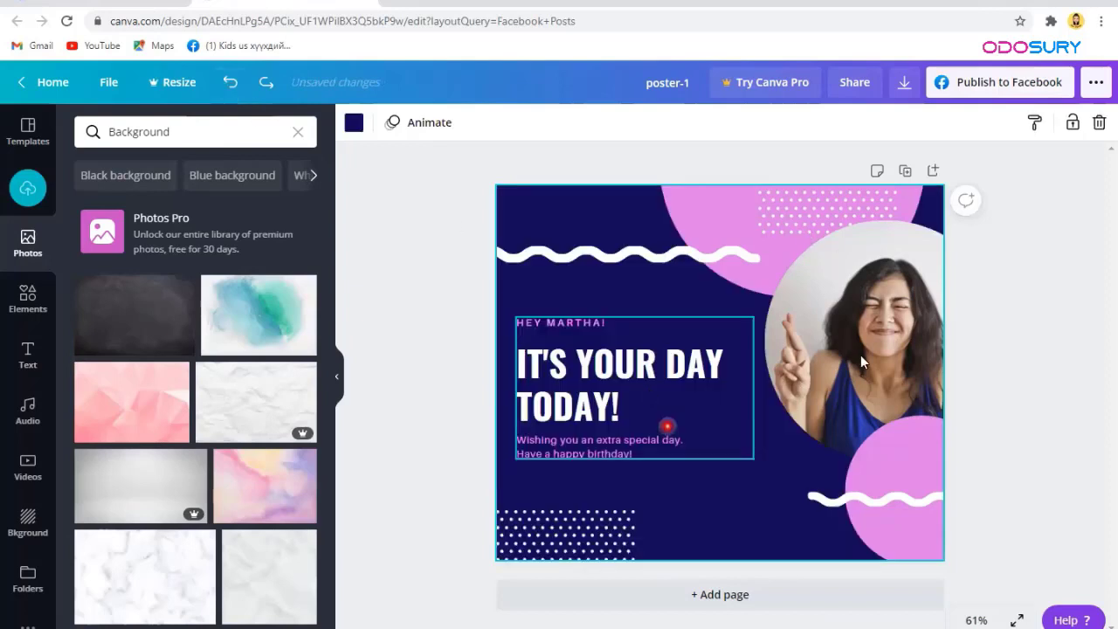
Step: Clear the 'Background' search in the Photos panel
{"action": "left_click", "coordinate": [34, 396]}
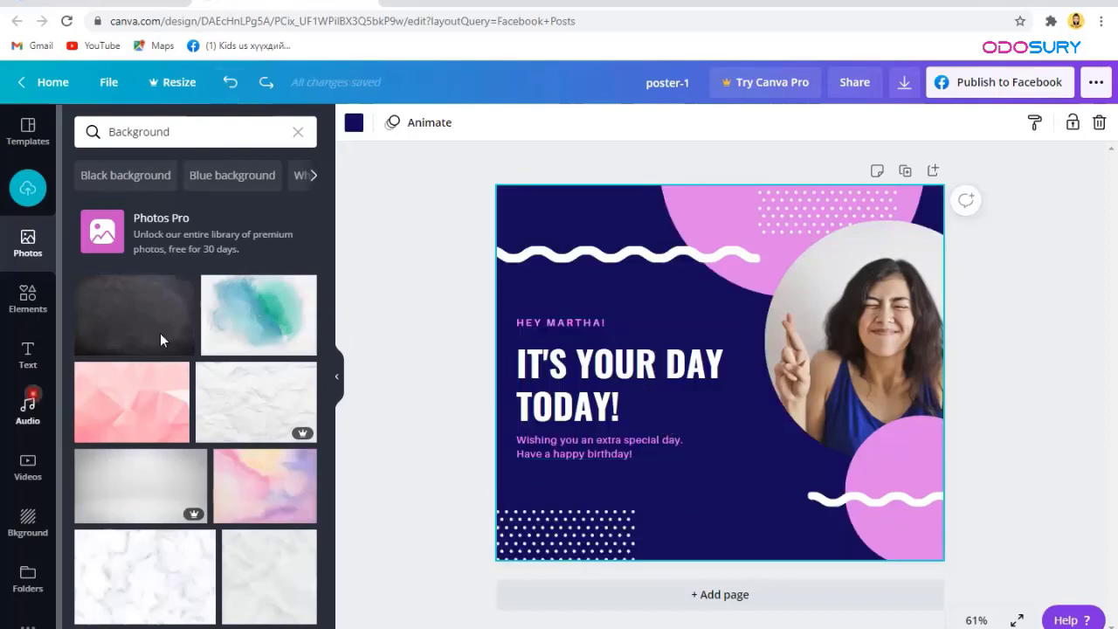
{"action": "scroll", "coordinate": [160, 339], "scroll_direction": "down", "scroll_amount": 10}
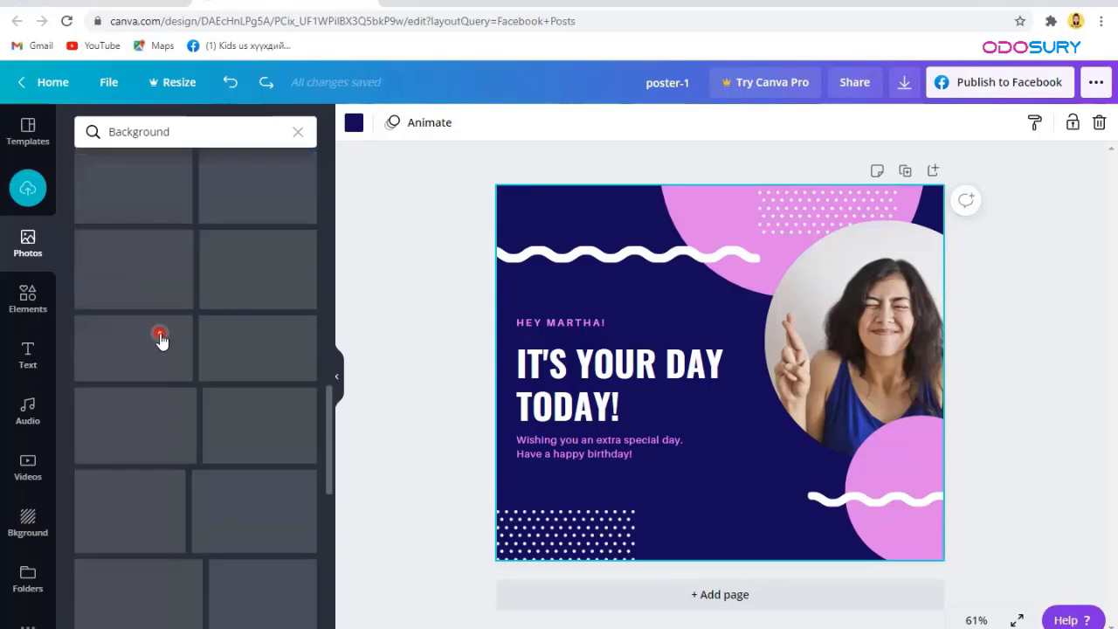
{"action": "scroll", "coordinate": [160, 335], "scroll_direction": "up", "scroll_amount": 3}
{"action": "scroll", "coordinate": [159, 339], "scroll_direction": "up", "scroll_amount": 7}
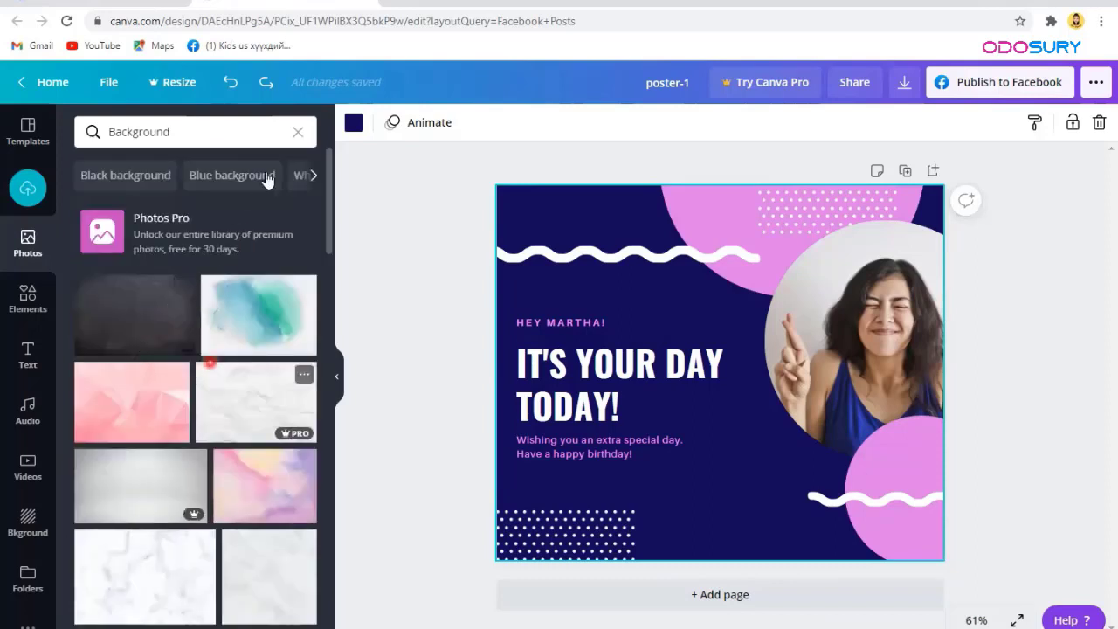
{"action": "left_click", "coordinate": [298, 130]}
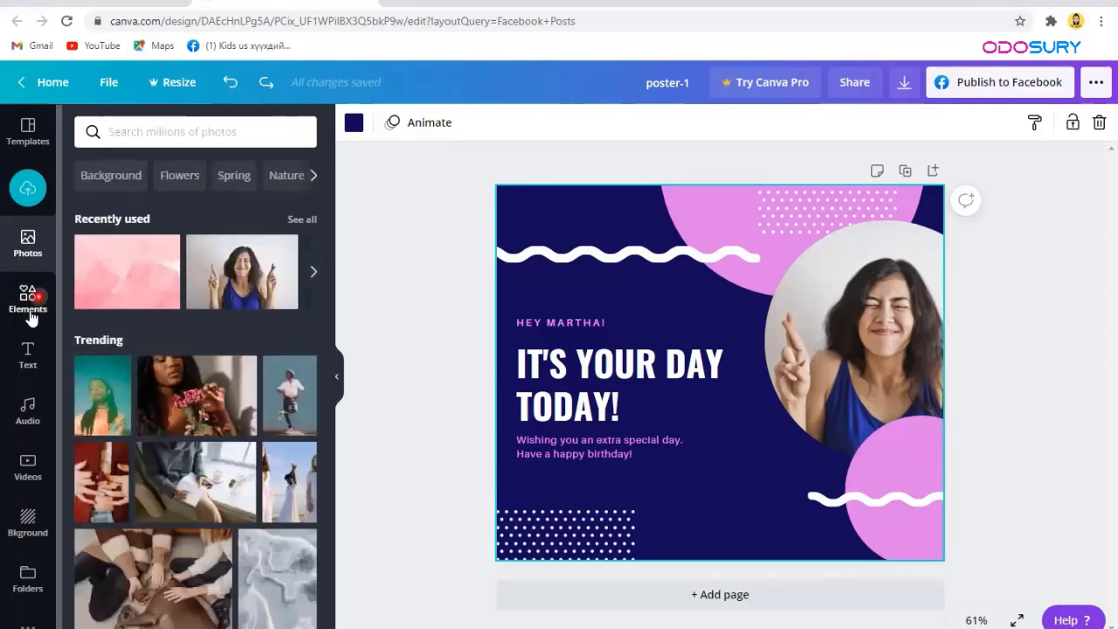
Step: Open the Elements panel and browse its graphics groups such as Charts, Grids and Gradients
{"action": "left_click", "coordinate": [29, 306]}
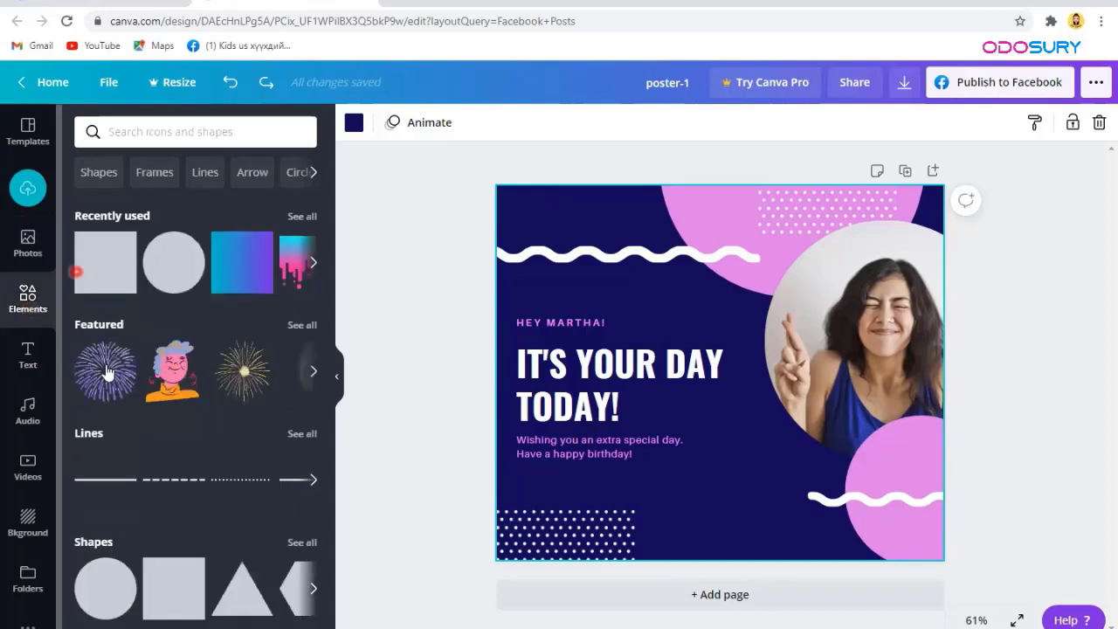
{"action": "left_click", "coordinate": [108, 324]}
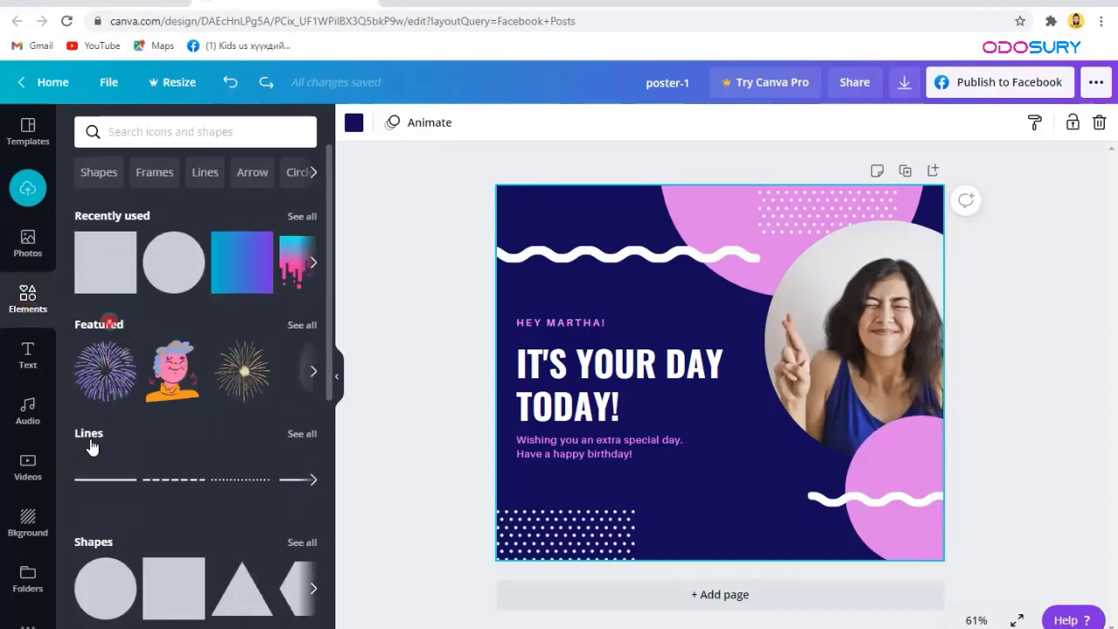
{"action": "left_click", "coordinate": [93, 370]}
{"action": "scroll", "coordinate": [97, 361], "scroll_direction": "down", "scroll_amount": 2}
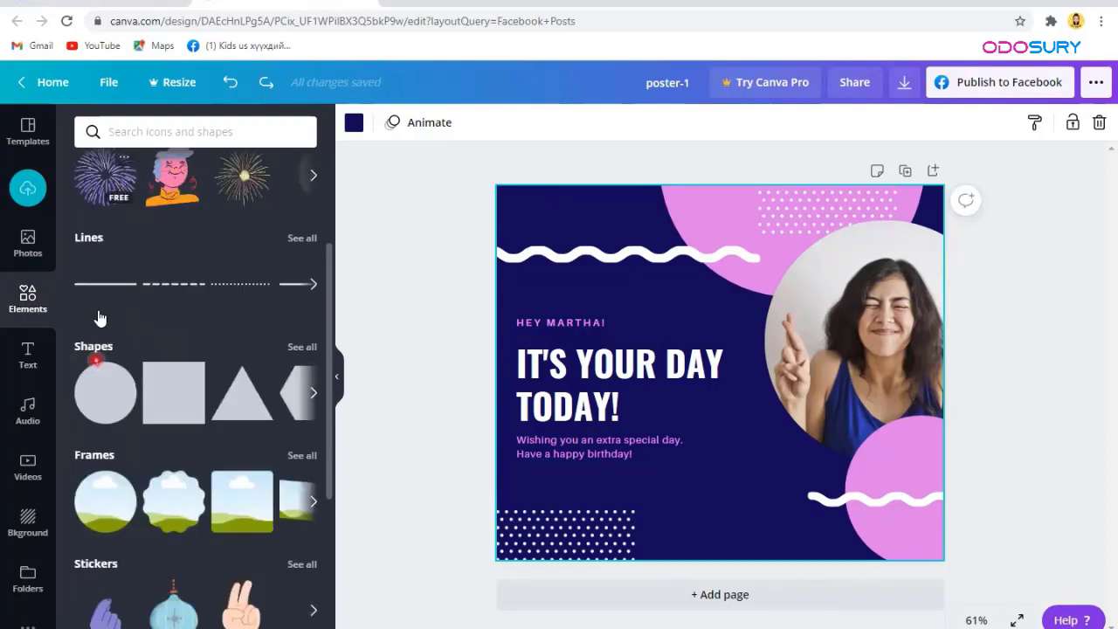
{"action": "scroll", "coordinate": [99, 311], "scroll_direction": "down", "scroll_amount": 1}
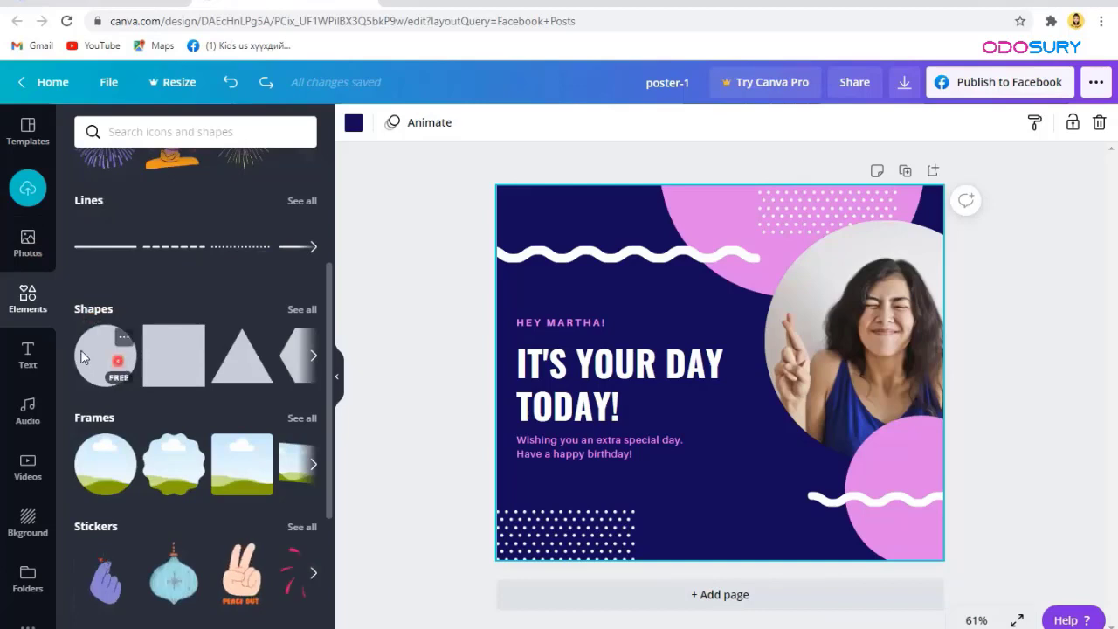
{"action": "scroll", "coordinate": [105, 358], "scroll_direction": "down", "scroll_amount": 1}
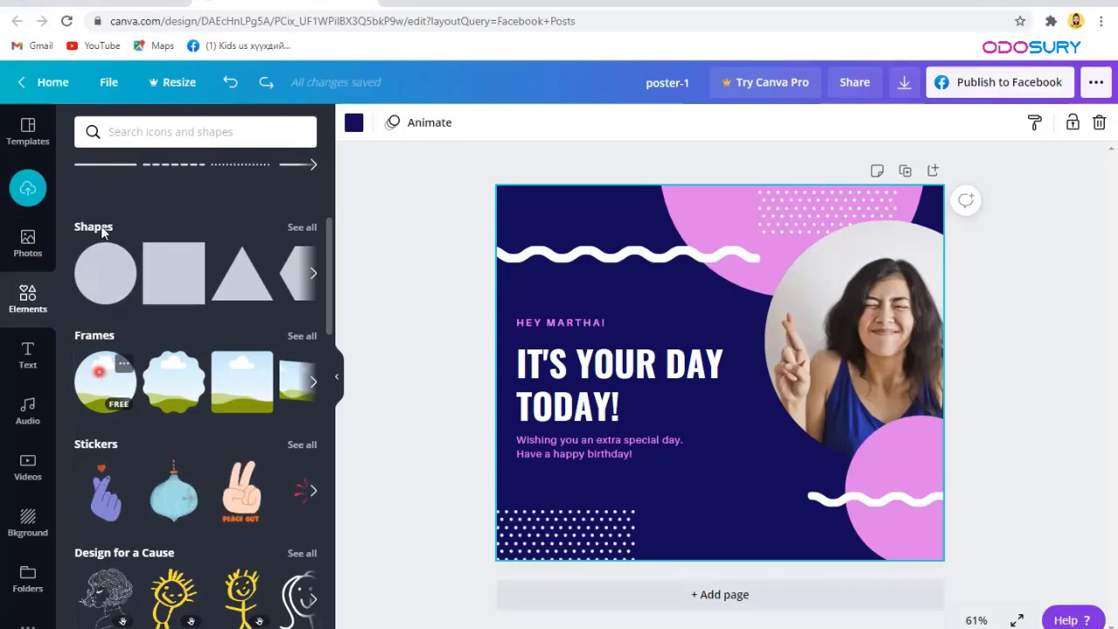
{"action": "scroll", "coordinate": [102, 228], "scroll_direction": "down", "scroll_amount": 3}
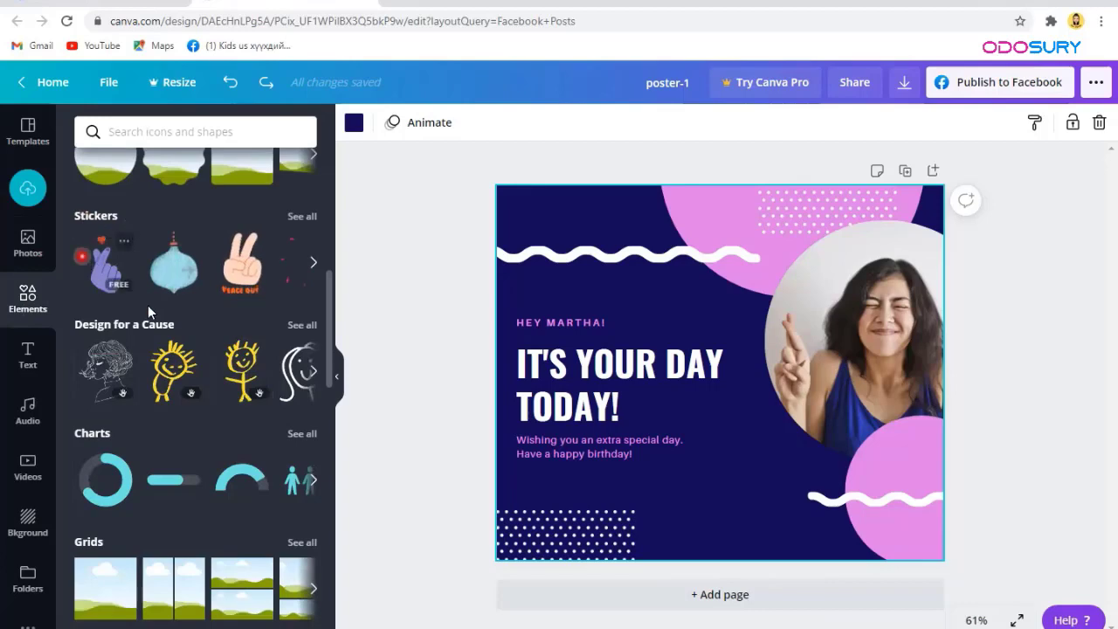
{"action": "scroll", "coordinate": [125, 365], "scroll_direction": "down", "scroll_amount": 2}
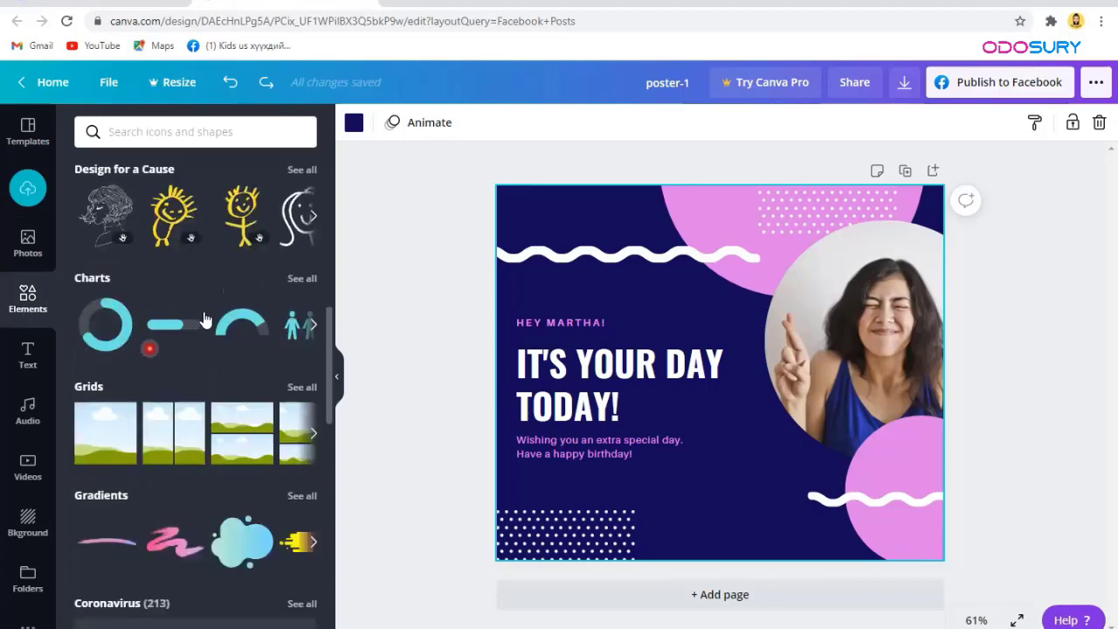
{"action": "left_click", "coordinate": [293, 287]}
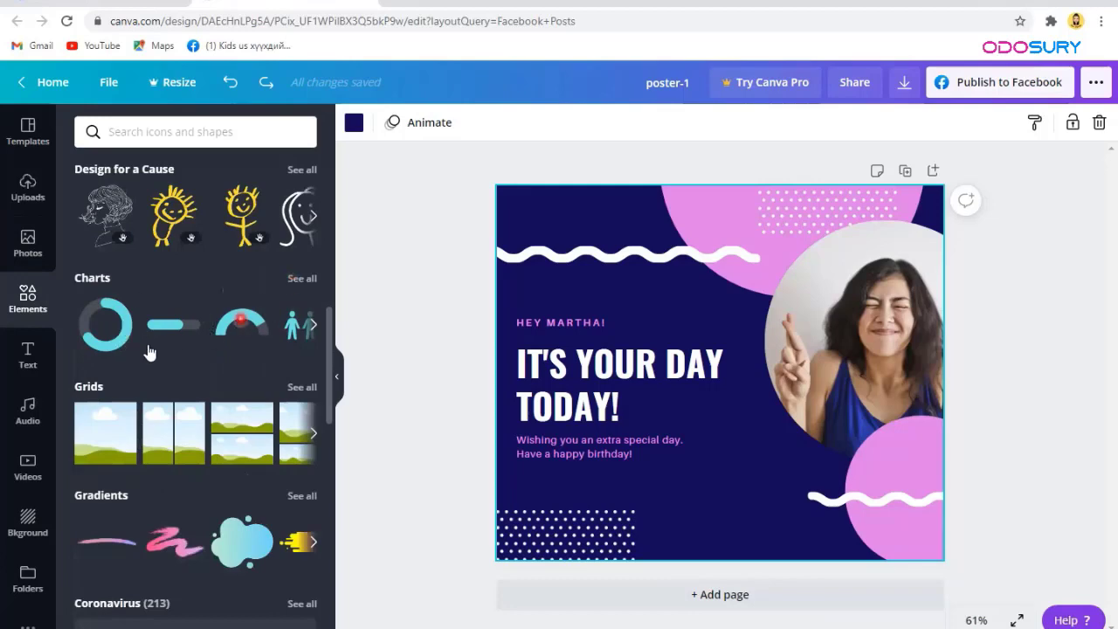
Step: Scroll the Elements panel down to the Organic Rainbows collection
{"action": "scroll", "coordinate": [147, 345], "scroll_direction": "down", "scroll_amount": 2}
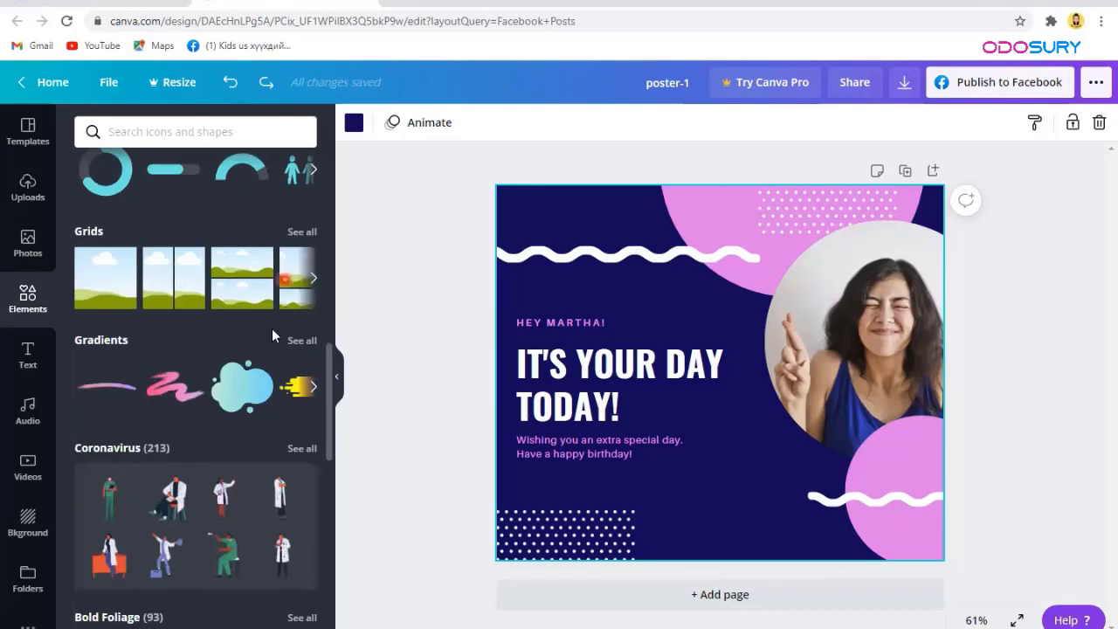
{"action": "scroll", "coordinate": [272, 329], "scroll_direction": "down", "scroll_amount": 2}
{"action": "scroll", "coordinate": [271, 328], "scroll_direction": "down", "scroll_amount": 4}
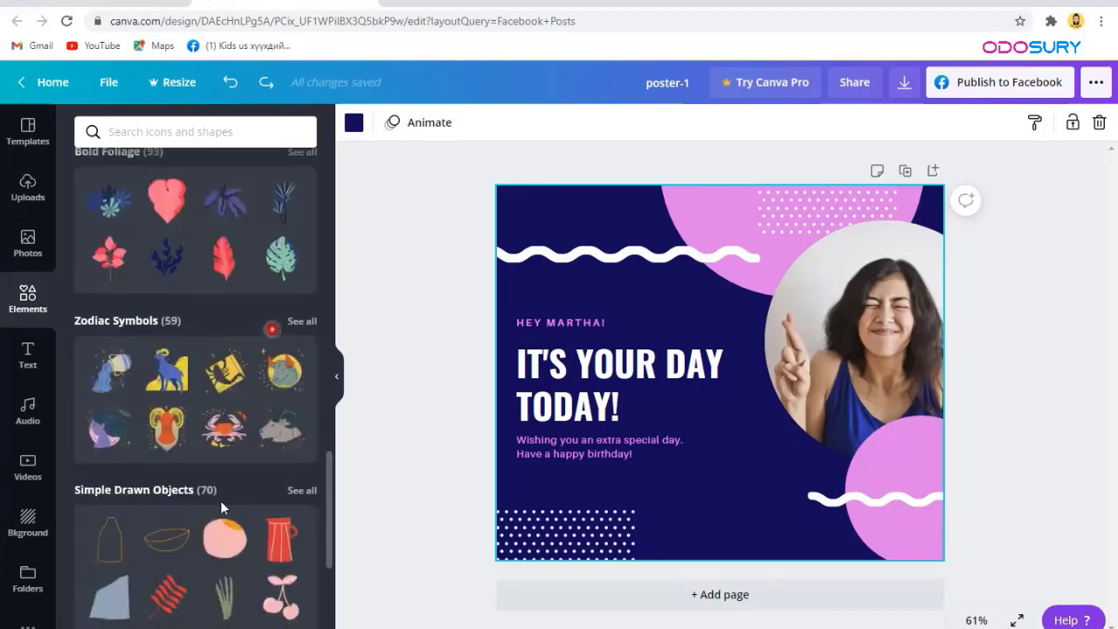
{"action": "scroll", "coordinate": [216, 489], "scroll_direction": "down", "scroll_amount": 3}
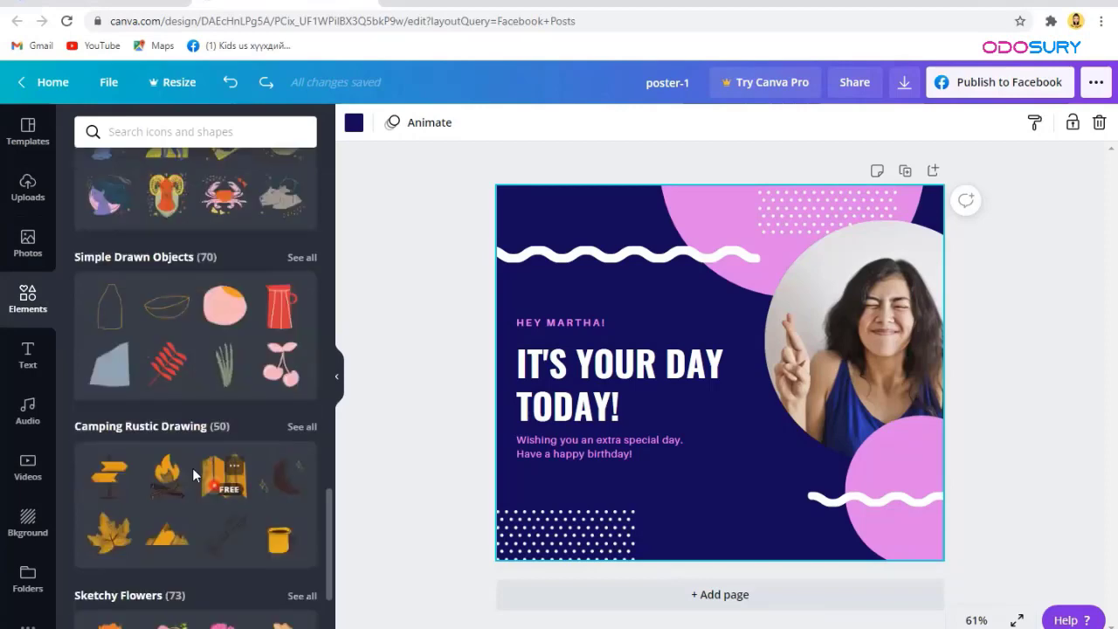
{"action": "scroll", "coordinate": [192, 468], "scroll_direction": "down", "scroll_amount": 4}
{"action": "scroll", "coordinate": [116, 429], "scroll_direction": "down", "scroll_amount": 2}
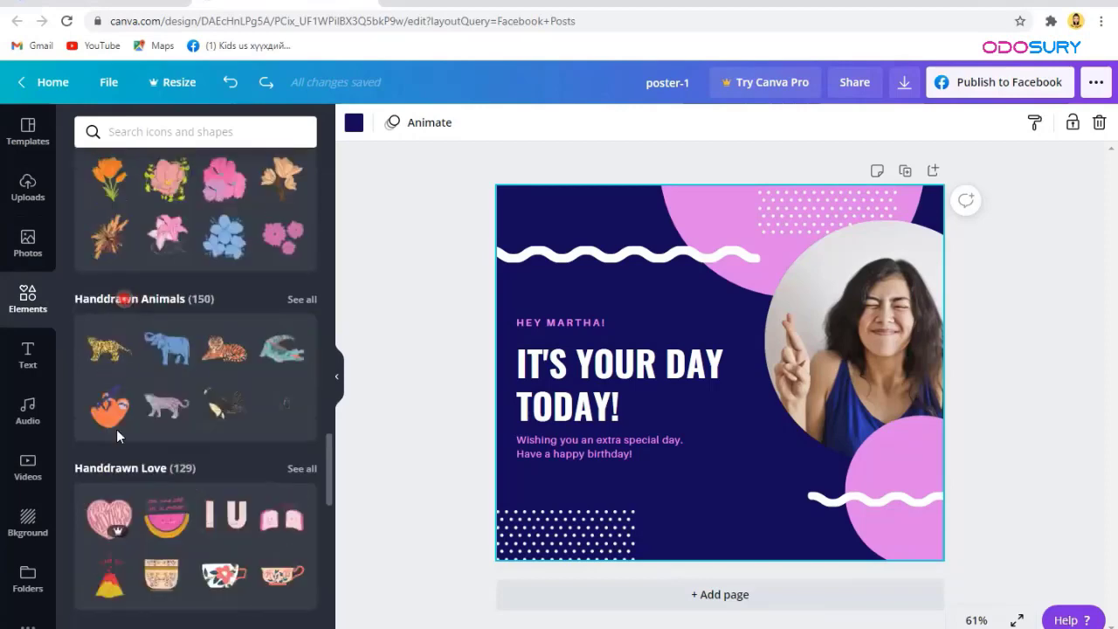
{"action": "scroll", "coordinate": [117, 429], "scroll_direction": "down", "scroll_amount": 2}
{"action": "scroll", "coordinate": [116, 437], "scroll_direction": "down", "scroll_amount": 2}
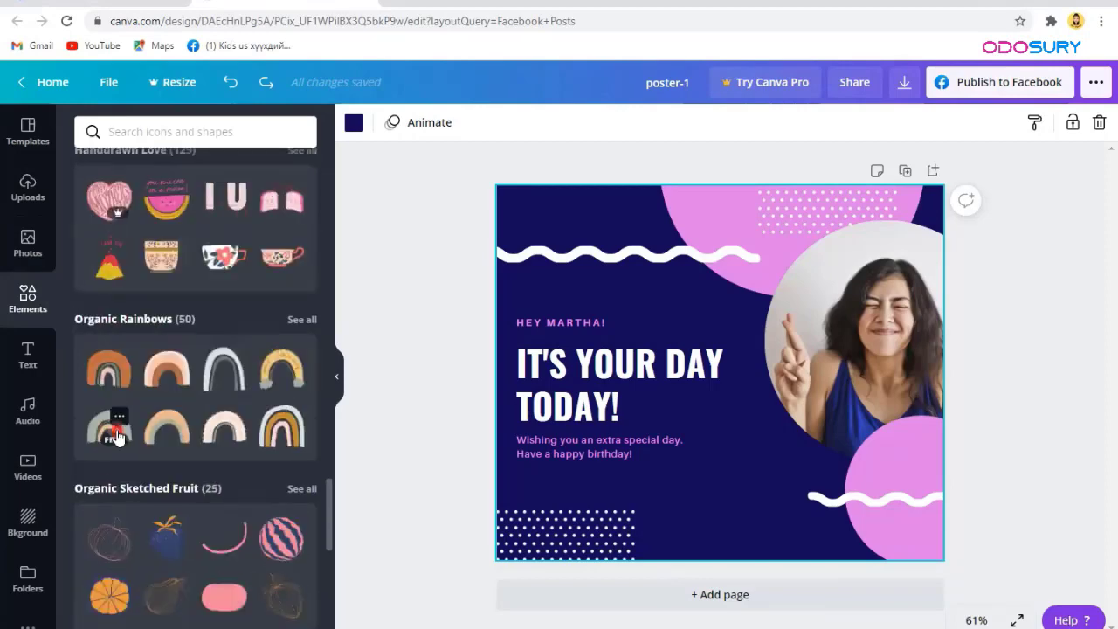
{"action": "scroll", "coordinate": [116, 436], "scroll_direction": "down", "scroll_amount": 2}
{"action": "scroll", "coordinate": [116, 431], "scroll_direction": "up", "scroll_amount": 1}
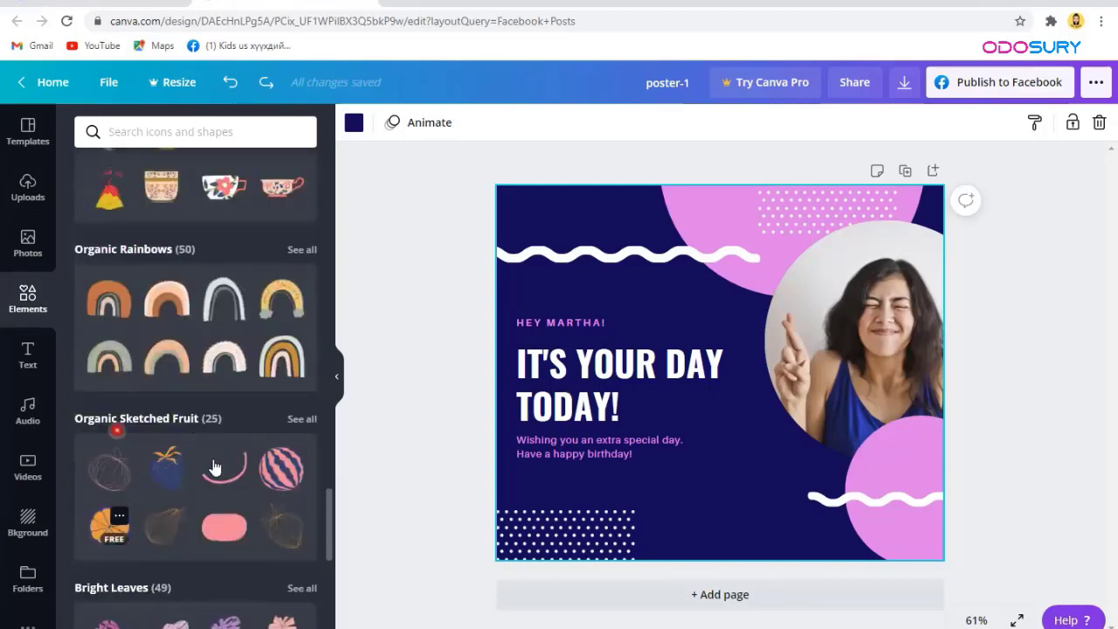
{"action": "left_click", "coordinate": [166, 356]}
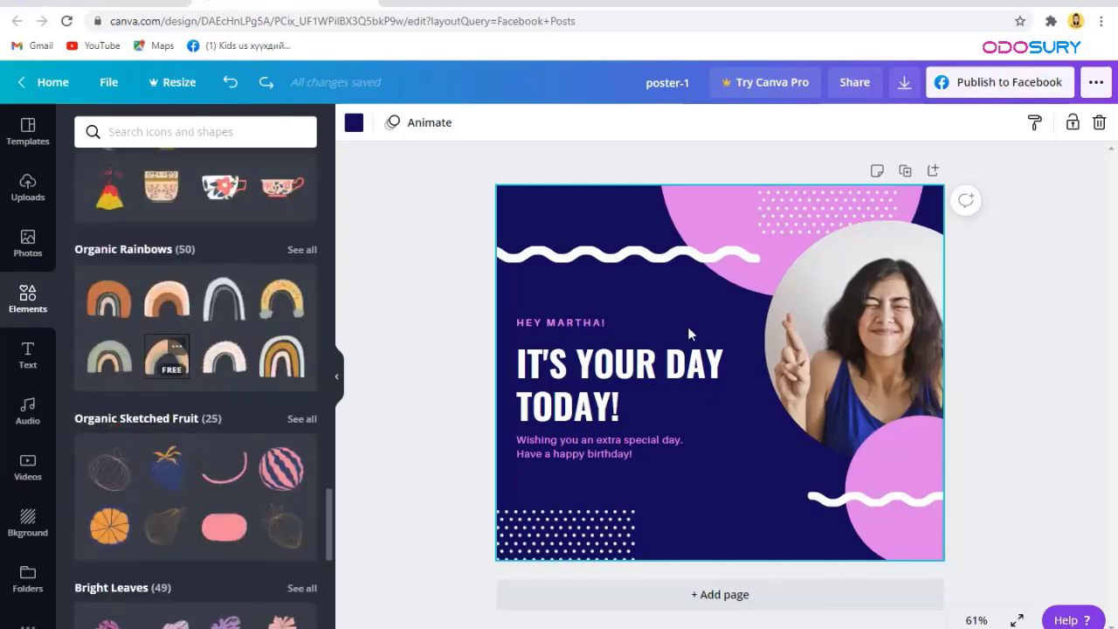
{"action": "left_click_drag", "start_coordinate": [589, 226], "coordinate": [811, 246]}
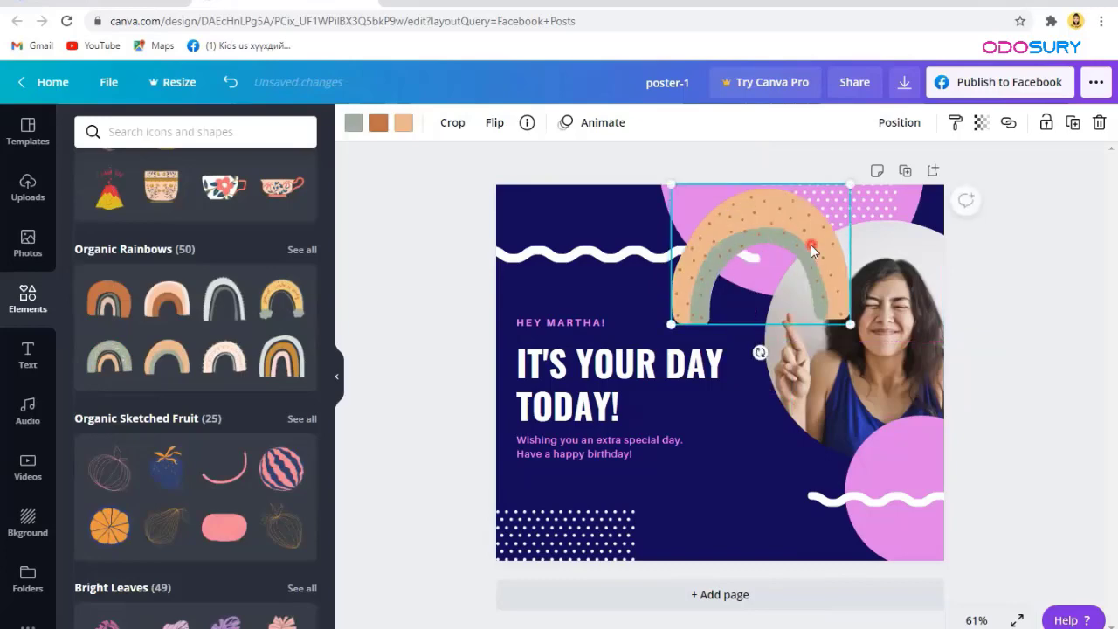
{"action": "key", "text": "Delete"}
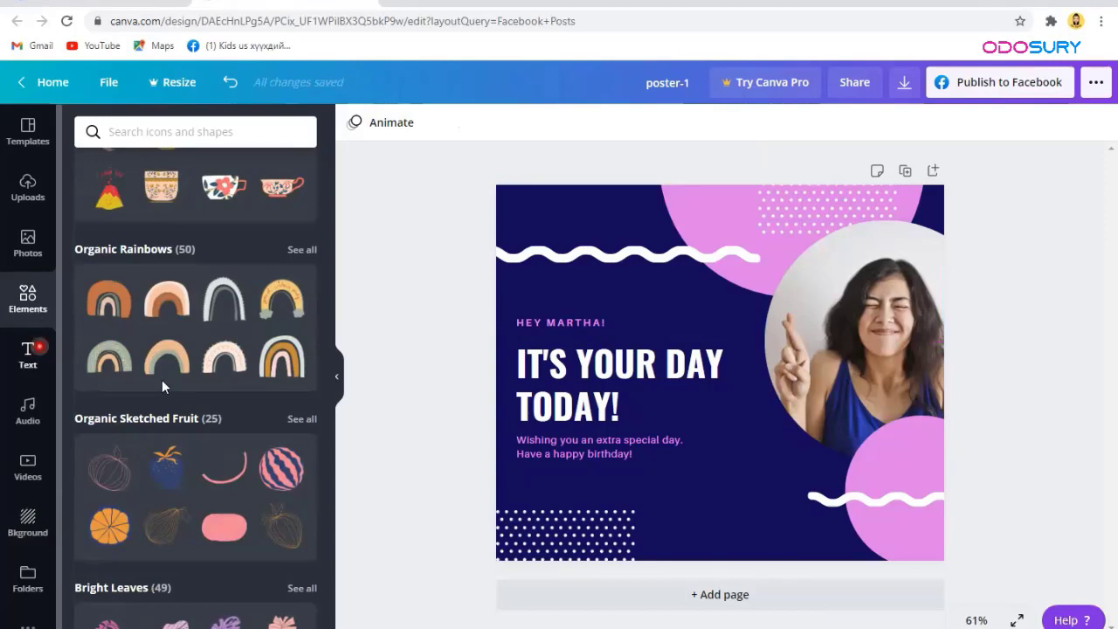
{"action": "scroll", "coordinate": [161, 379], "scroll_direction": "down", "scroll_amount": 5}
{"action": "scroll", "coordinate": [162, 379], "scroll_direction": "down", "scroll_amount": 5}
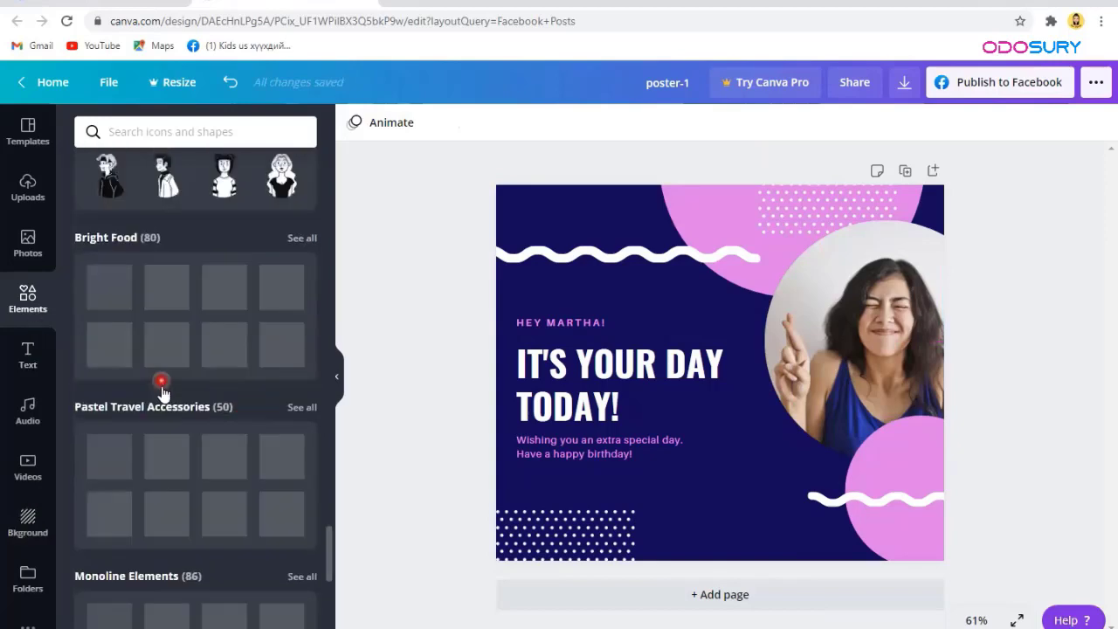
{"action": "scroll", "coordinate": [161, 385], "scroll_direction": "down", "scroll_amount": 3}
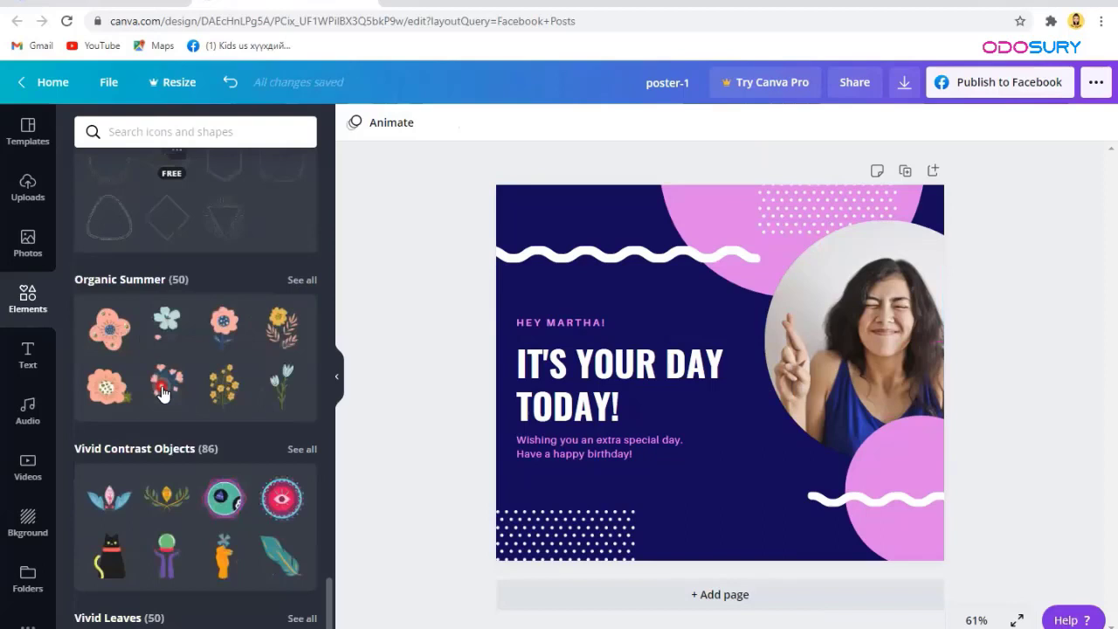
{"action": "scroll", "coordinate": [161, 393], "scroll_direction": "down", "scroll_amount": 2}
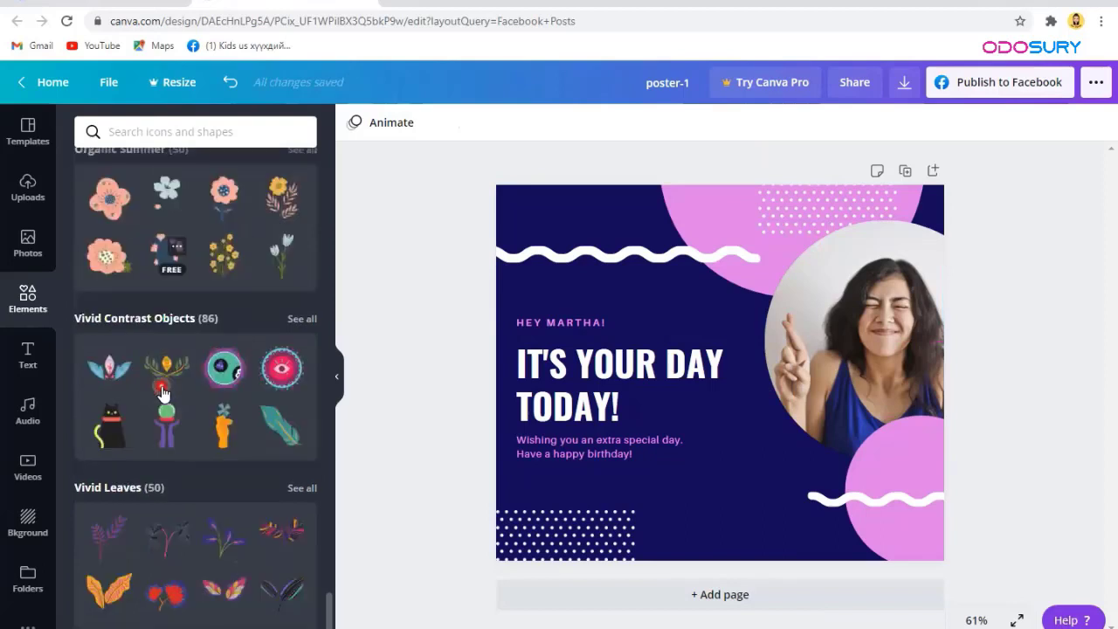
Step: Show the Text panel and scroll through font combinations like Slay Day, Wild Sale and Sparkle
{"action": "left_click", "coordinate": [33, 359]}
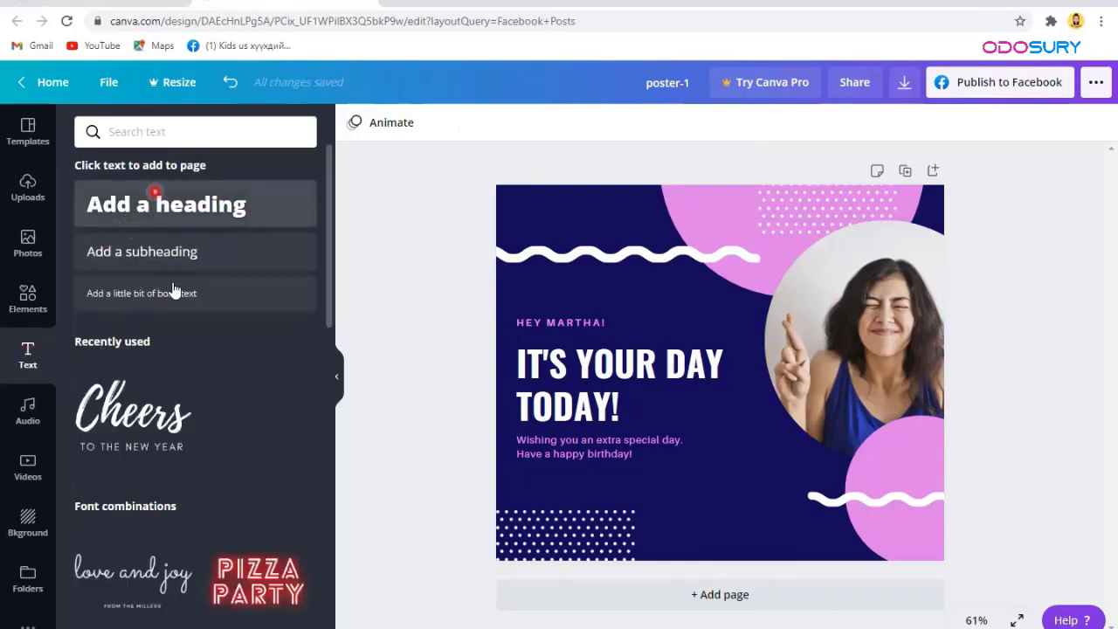
{"action": "scroll", "coordinate": [110, 460], "scroll_direction": "down", "scroll_amount": 2}
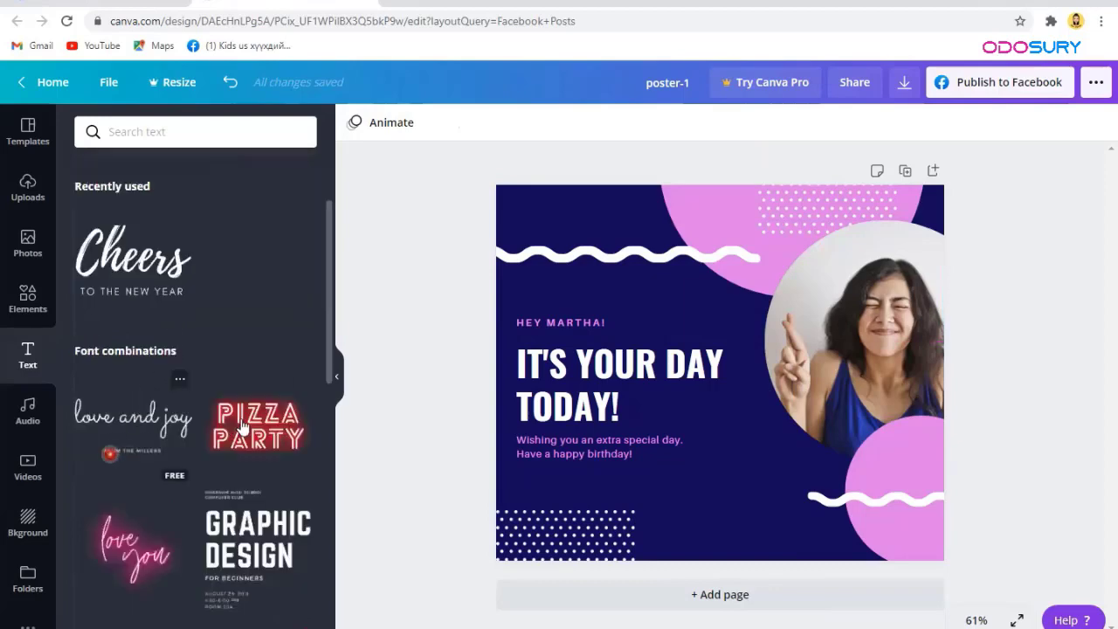
{"action": "scroll", "coordinate": [260, 382], "scroll_direction": "down", "scroll_amount": 2}
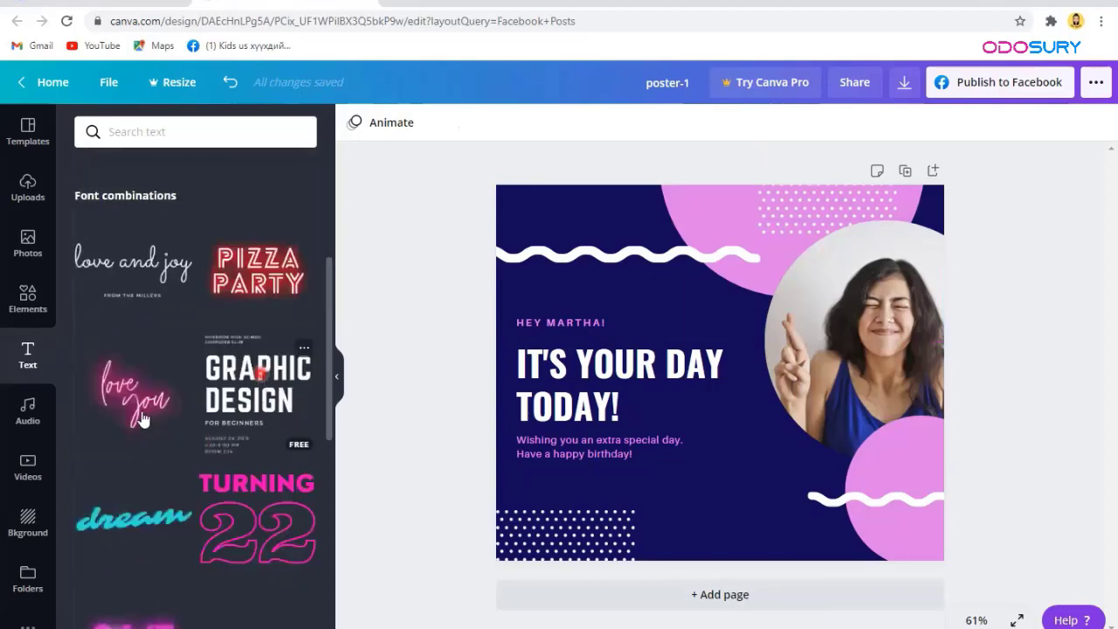
{"action": "scroll", "coordinate": [131, 402], "scroll_direction": "down", "scroll_amount": 2}
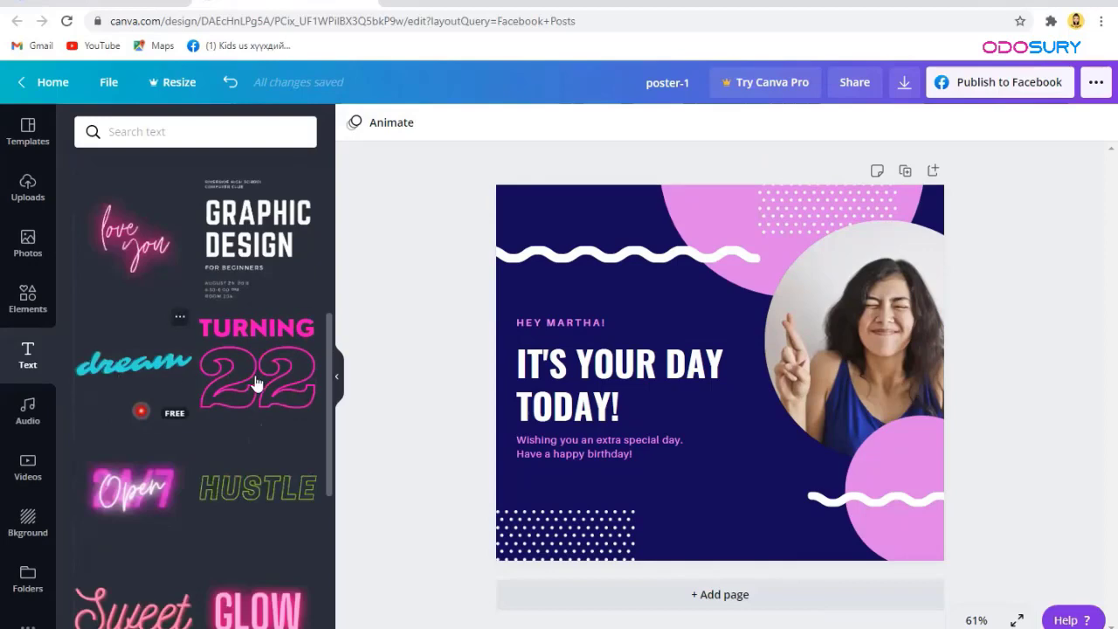
{"action": "scroll", "coordinate": [234, 339], "scroll_direction": "down", "scroll_amount": 2}
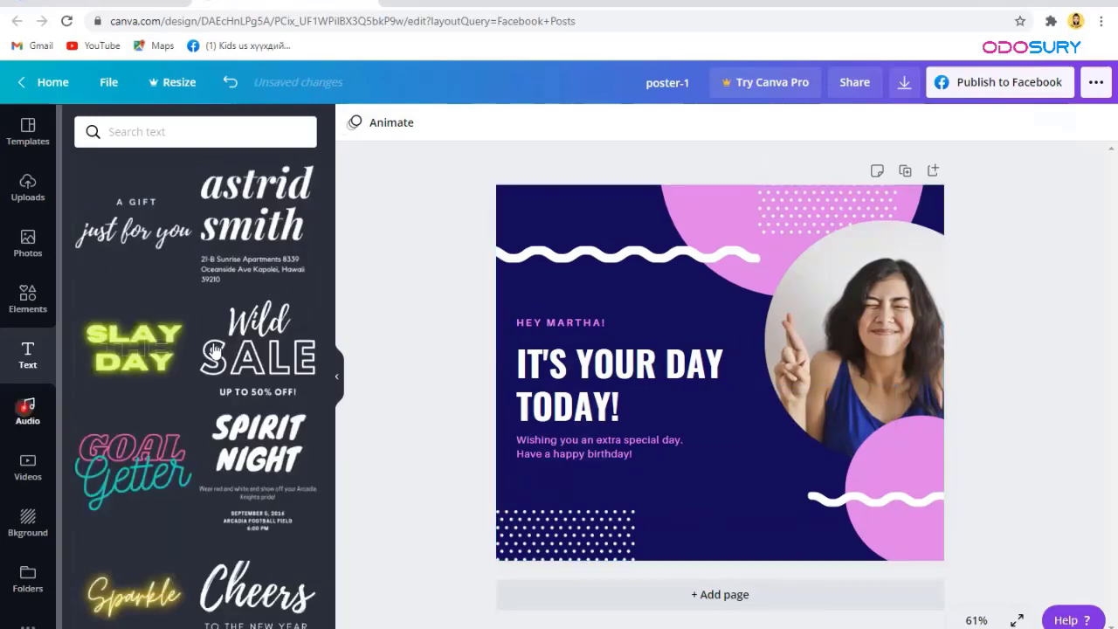
{"action": "scroll", "coordinate": [209, 348], "scroll_direction": "down", "scroll_amount": 5}
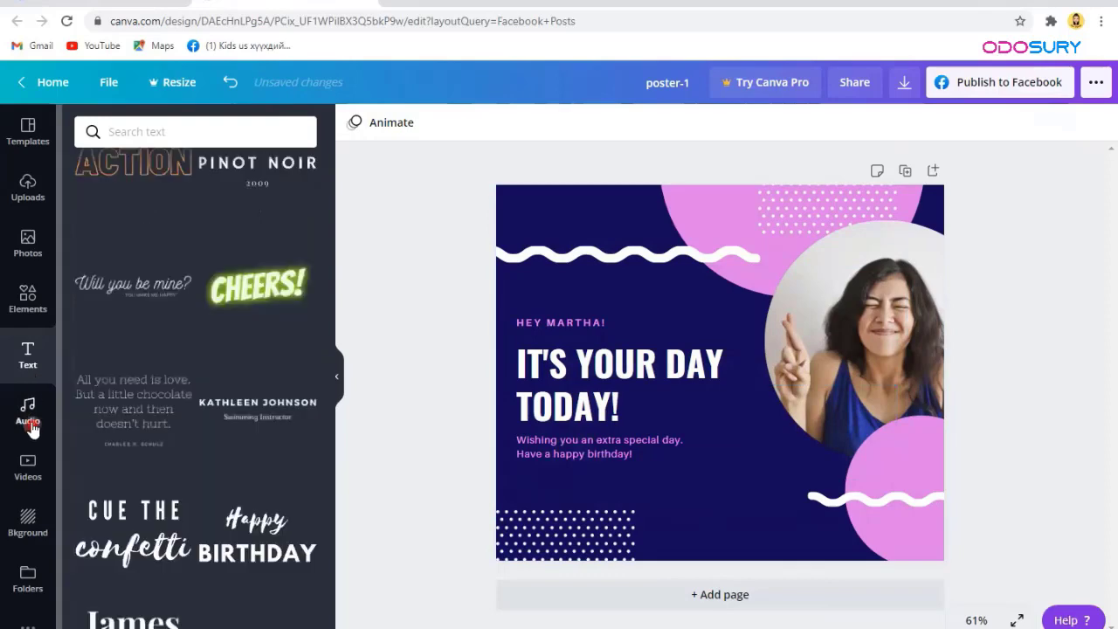
{"action": "left_click", "coordinate": [28, 410]}
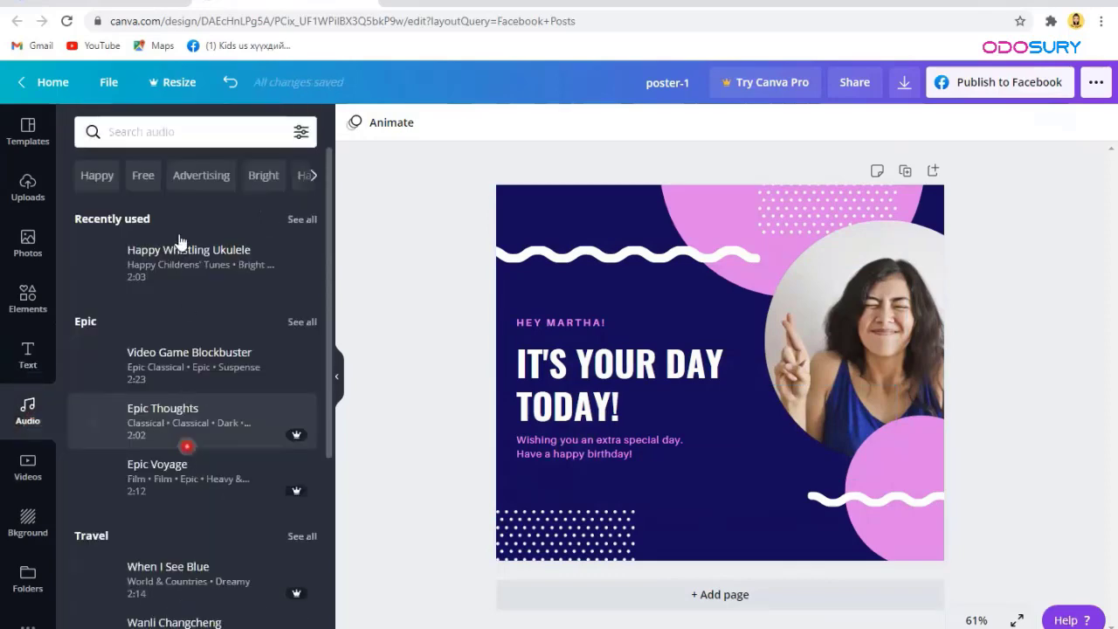
{"action": "left_click", "coordinate": [301, 134]}
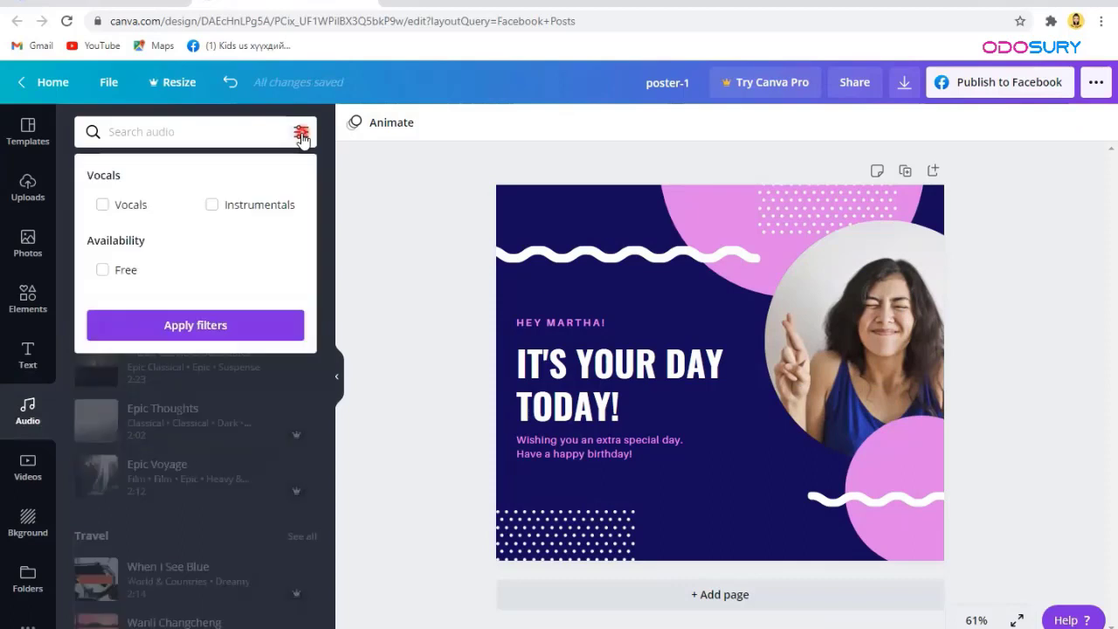
{"action": "left_click", "coordinate": [103, 273]}
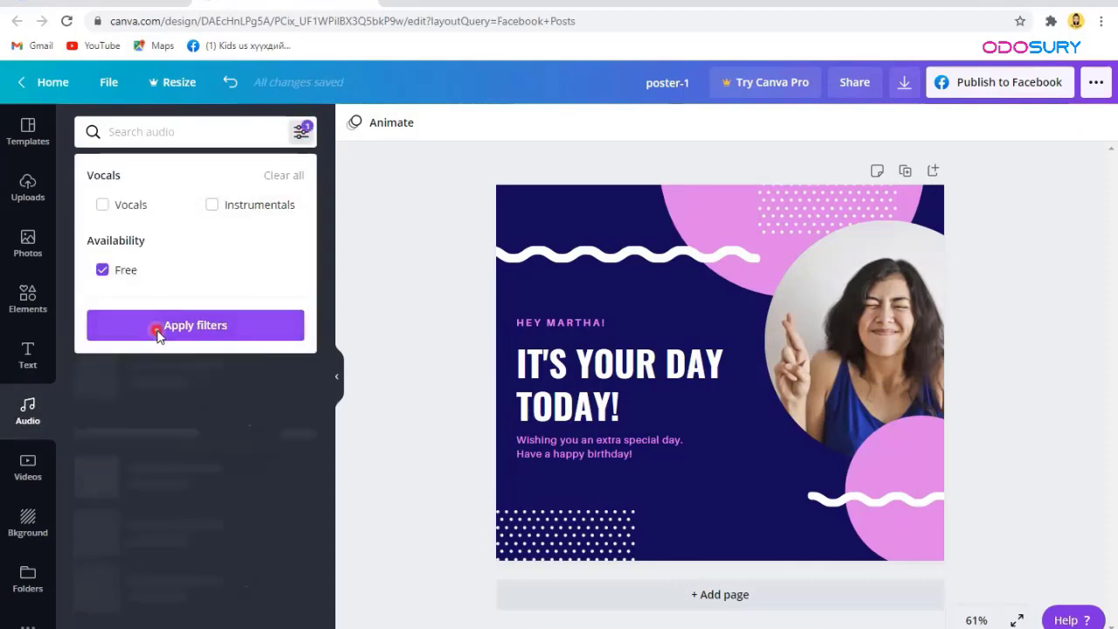
{"action": "left_click", "coordinate": [157, 328]}
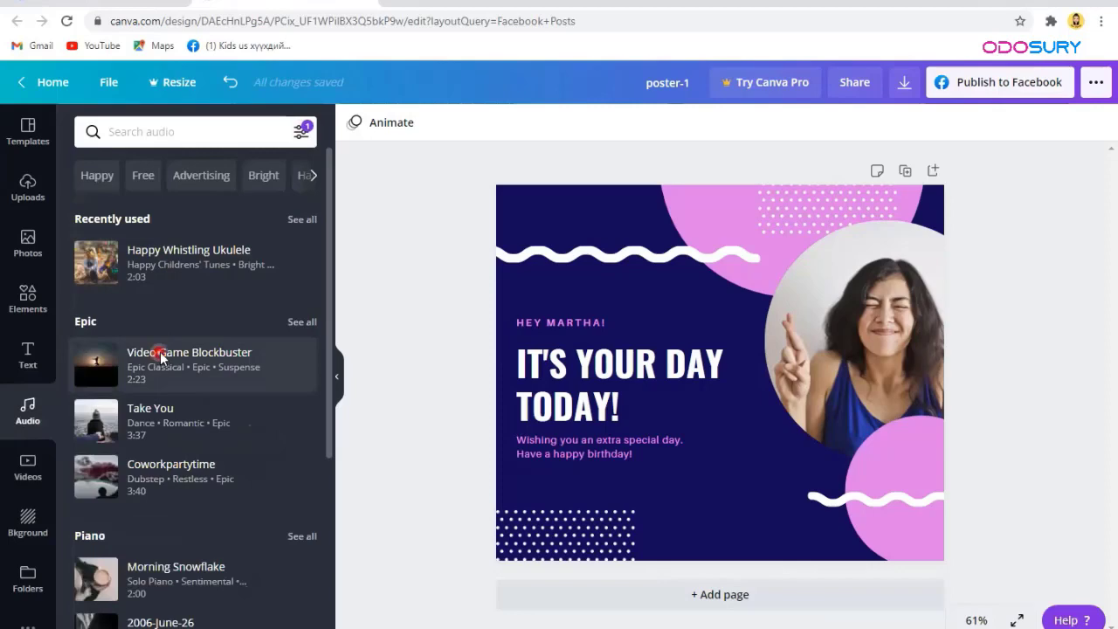
{"action": "scroll", "coordinate": [159, 350], "scroll_direction": "down", "scroll_amount": 5}
{"action": "scroll", "coordinate": [161, 358], "scroll_direction": "down", "scroll_amount": 3}
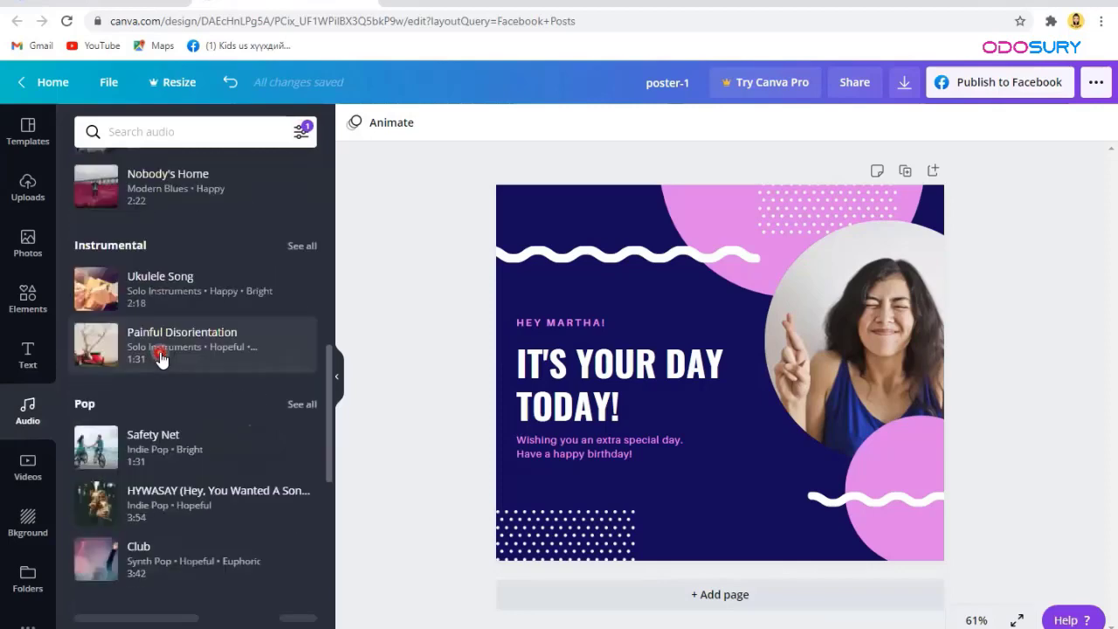
{"action": "scroll", "coordinate": [161, 358], "scroll_direction": "down", "scroll_amount": 3}
{"action": "scroll", "coordinate": [161, 356], "scroll_direction": "down", "scroll_amount": 2}
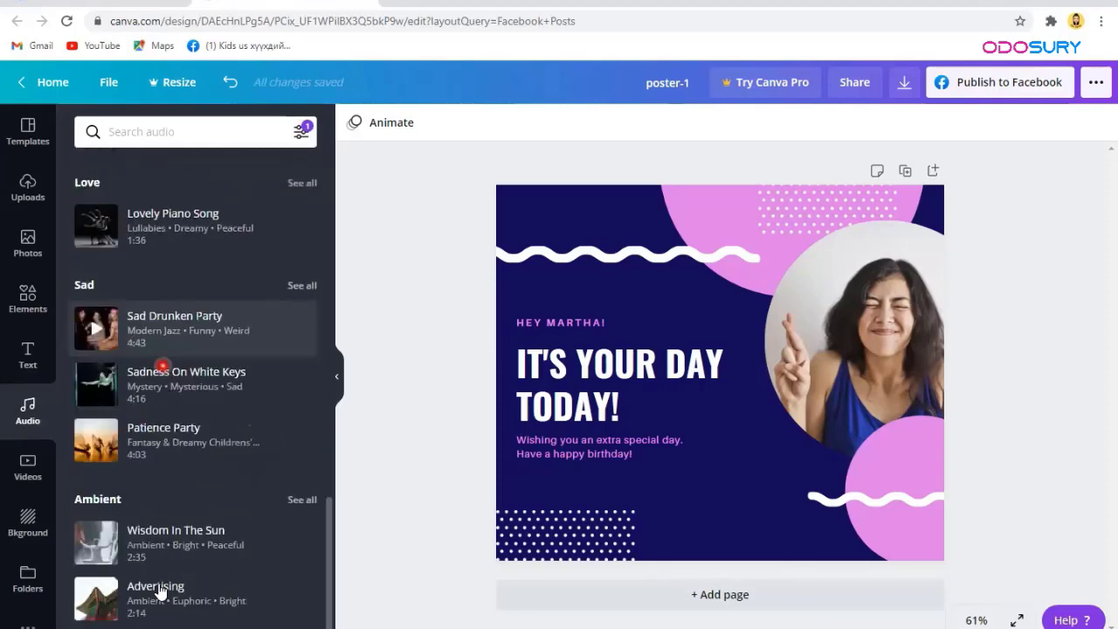
{"action": "scroll", "coordinate": [150, 429], "scroll_direction": "up", "scroll_amount": 6}
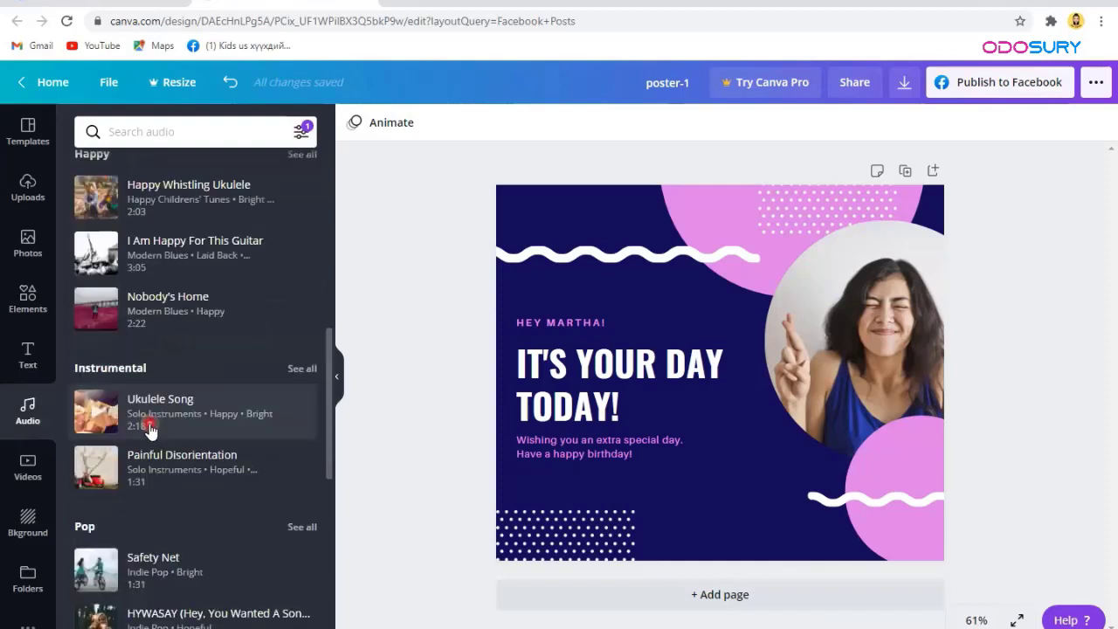
{"action": "scroll", "coordinate": [150, 430], "scroll_direction": "up", "scroll_amount": 5}
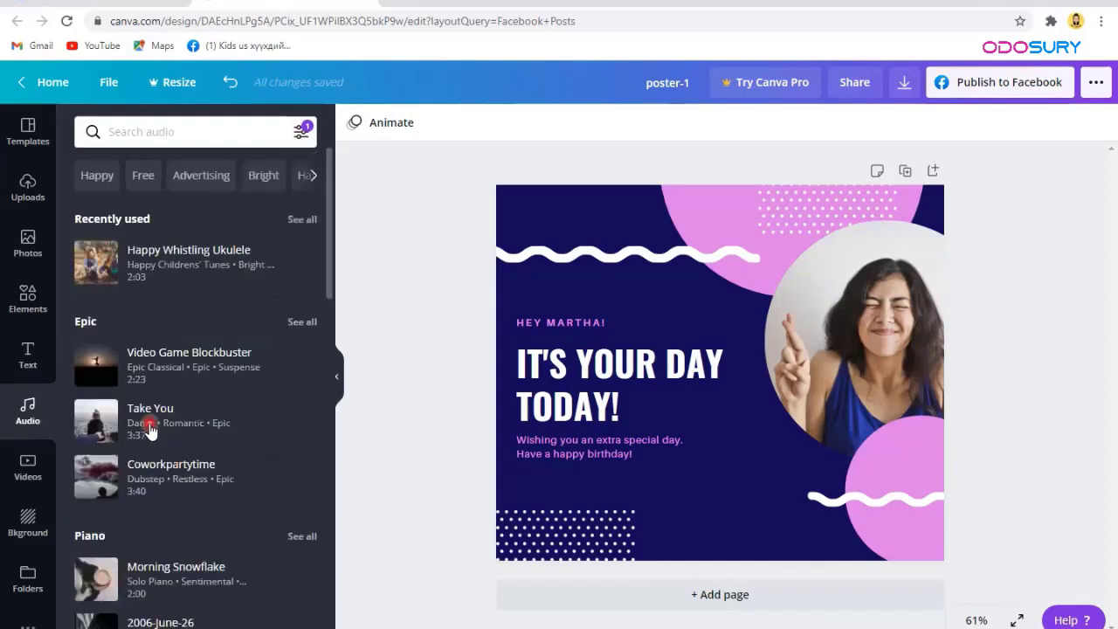
Step: Show the Videos panel and browse stock clip categories such as Beach, Mountains, Sky and Tech
{"action": "left_click", "coordinate": [28, 470]}
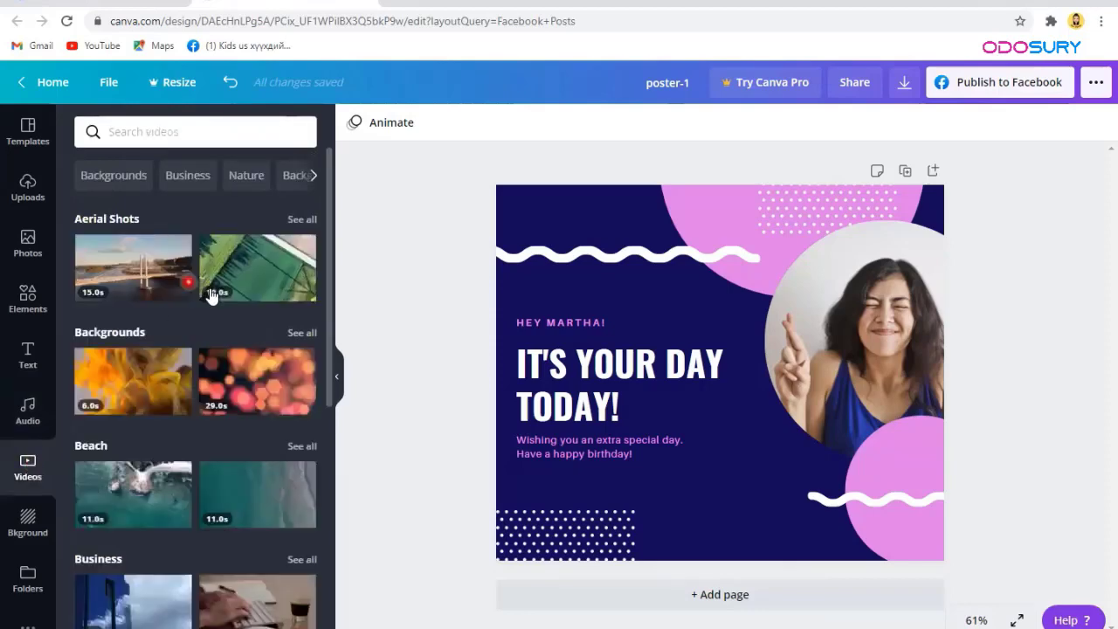
{"action": "scroll", "coordinate": [210, 287], "scroll_direction": "down", "scroll_amount": 2}
{"action": "scroll", "coordinate": [232, 319], "scroll_direction": "down", "scroll_amount": 1}
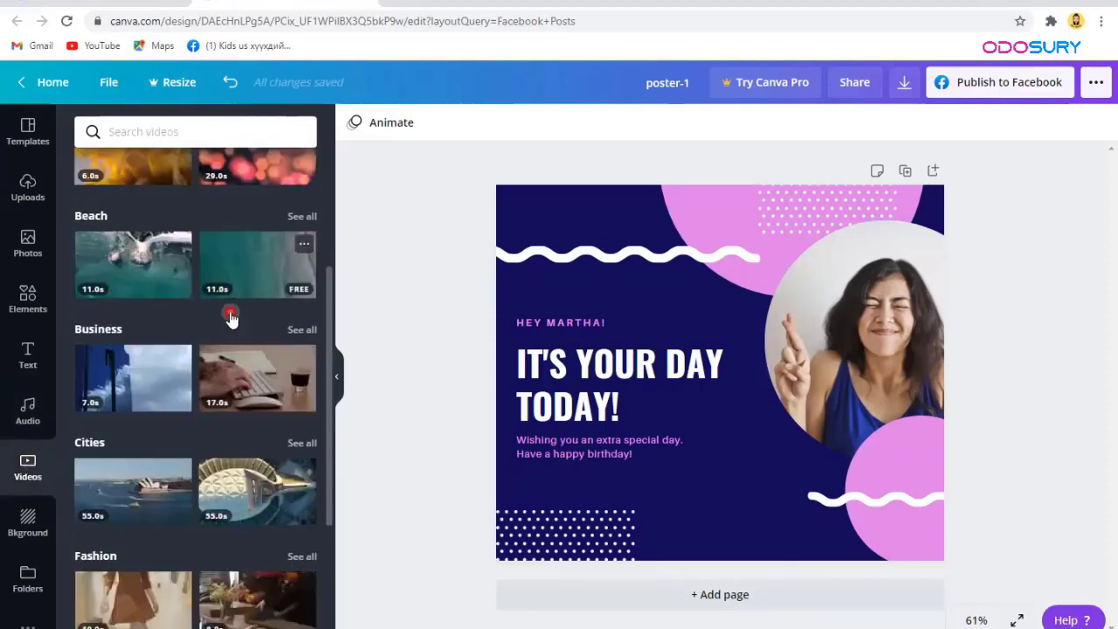
{"action": "scroll", "coordinate": [232, 319], "scroll_direction": "down", "scroll_amount": 3}
{"action": "scroll", "coordinate": [229, 318], "scroll_direction": "down", "scroll_amount": 3}
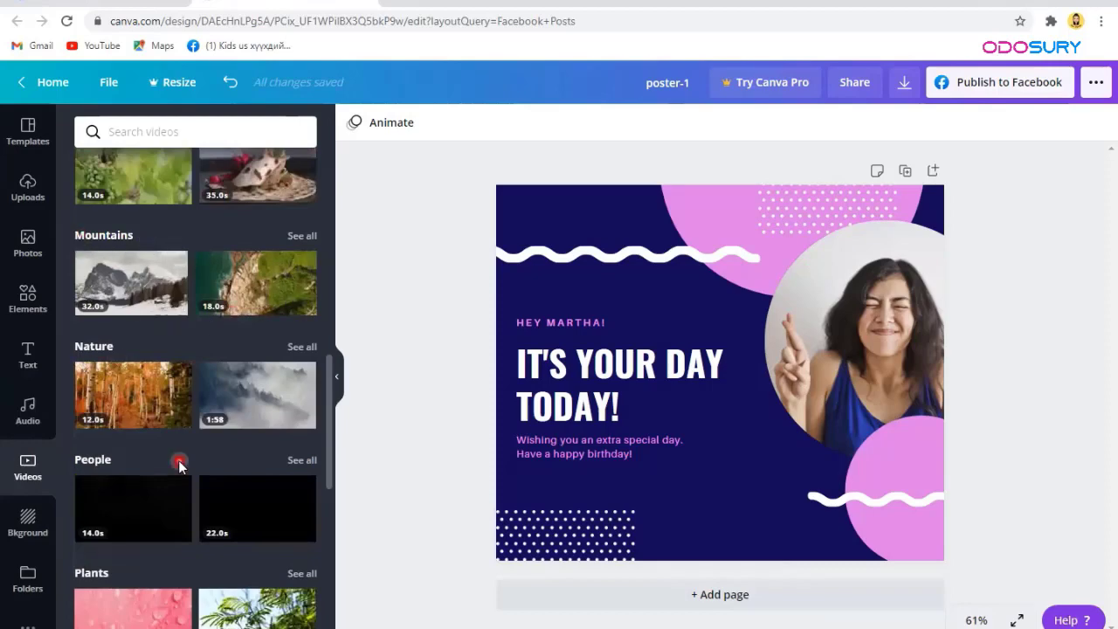
{"action": "scroll", "coordinate": [178, 460], "scroll_direction": "down", "scroll_amount": 3}
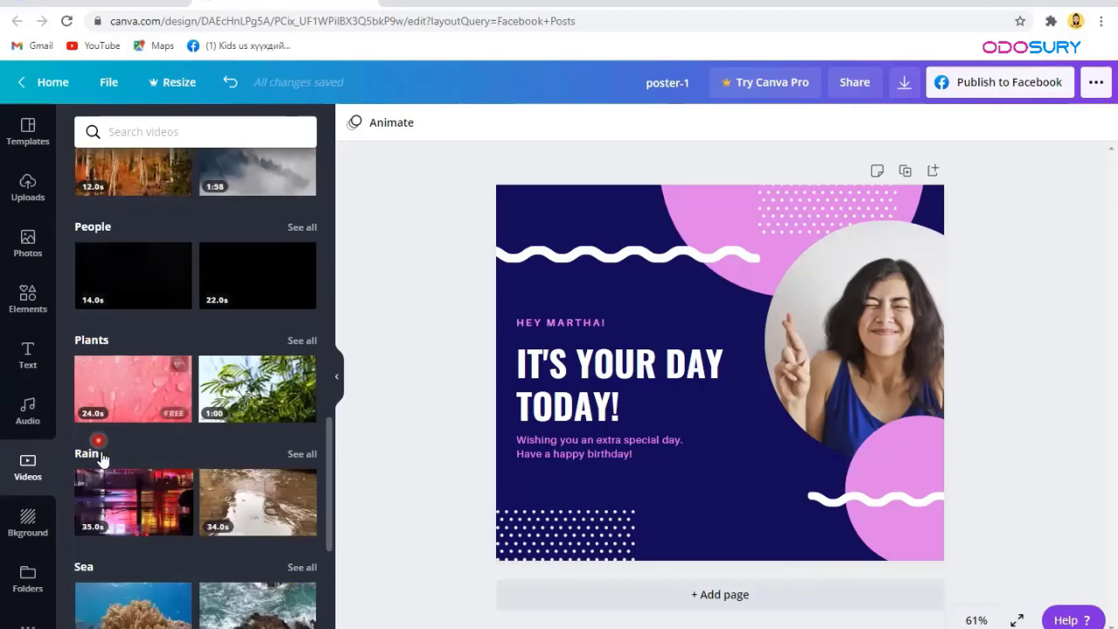
{"action": "scroll", "coordinate": [100, 458], "scroll_direction": "down", "scroll_amount": 2}
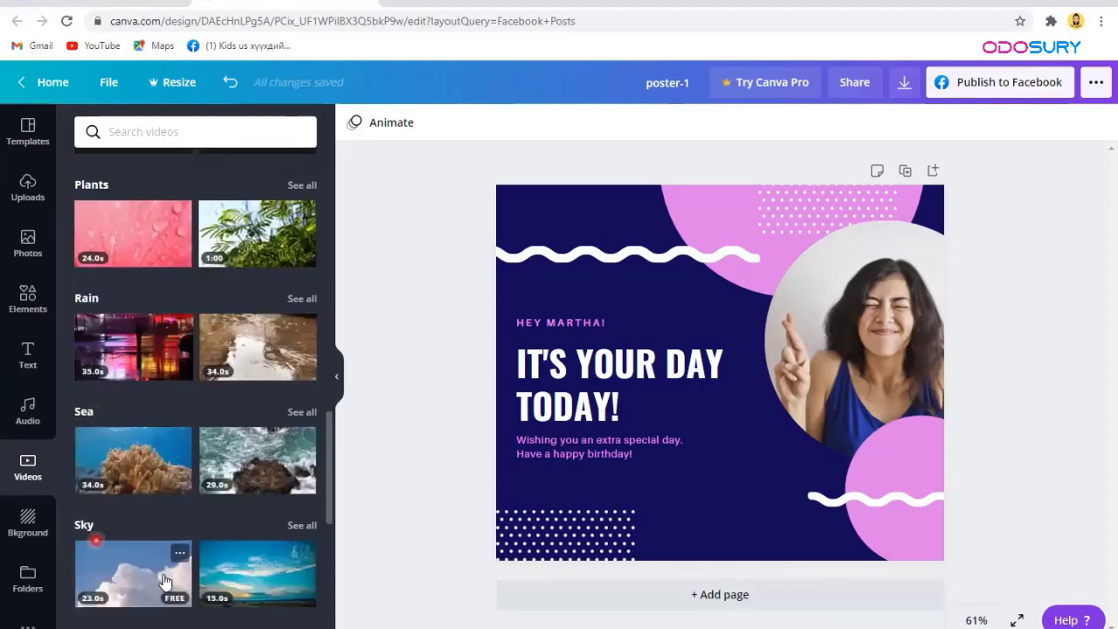
{"action": "scroll", "coordinate": [116, 427], "scroll_direction": "down", "scroll_amount": 4}
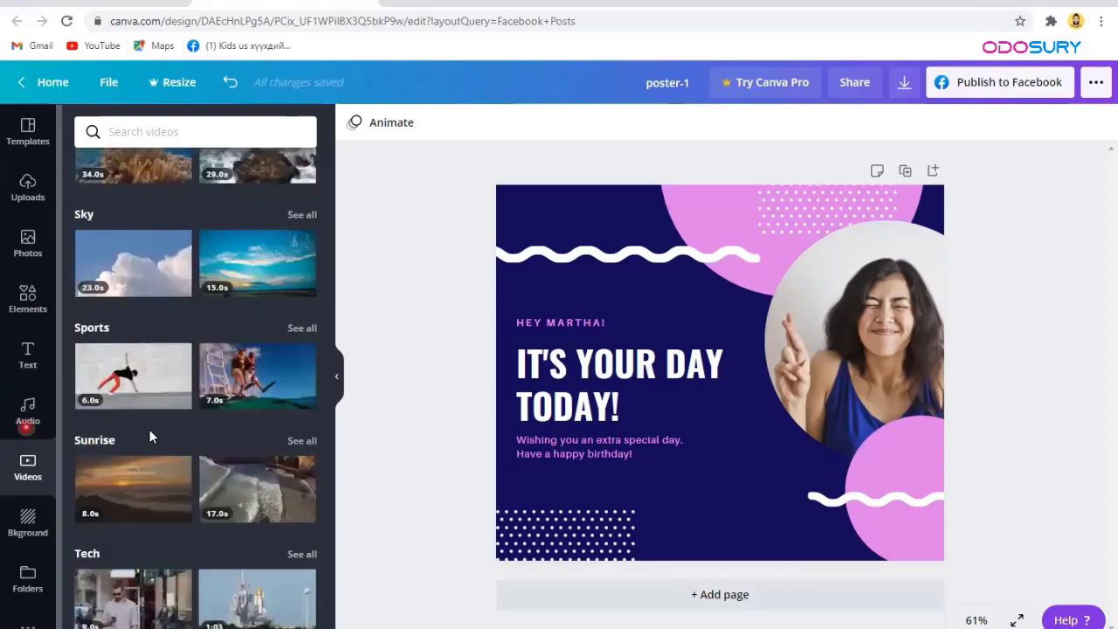
{"action": "scroll", "coordinate": [149, 436], "scroll_direction": "down", "scroll_amount": 3}
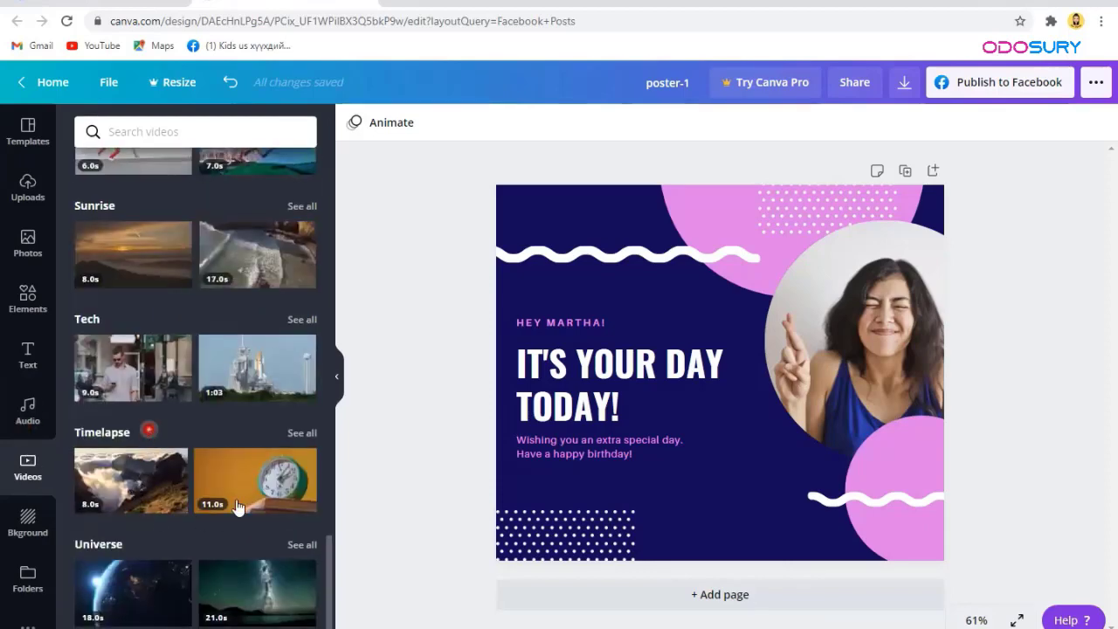
Step: Preview the lavender, dark galaxy, pink-teal gradient and pastel blue backgrounds on the post
{"action": "left_click", "coordinate": [28, 513]}
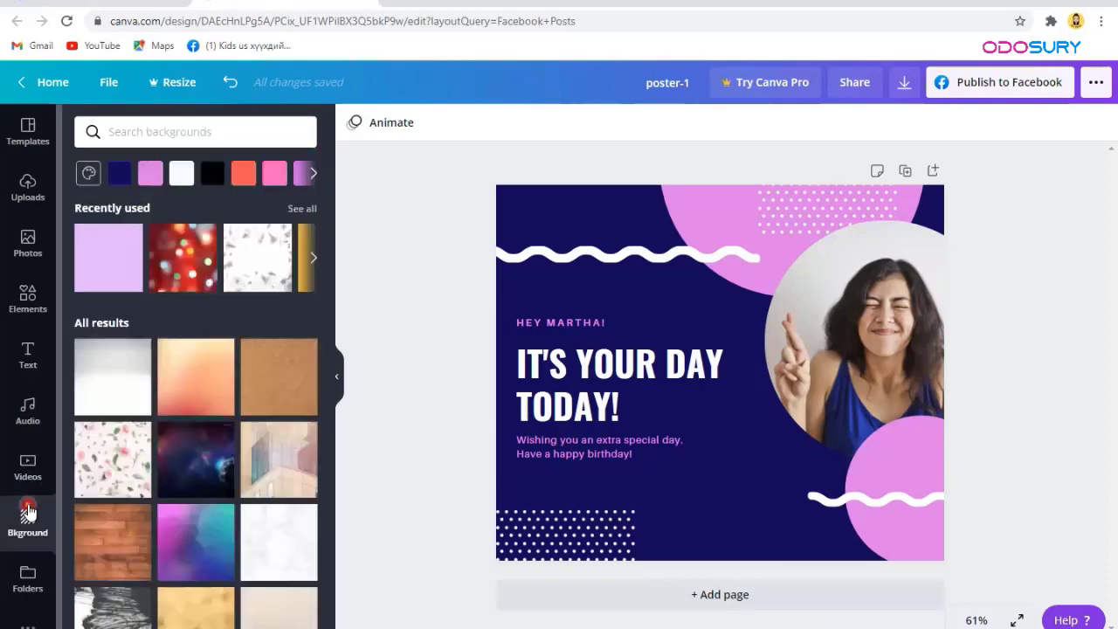
{"action": "left_click", "coordinate": [101, 273]}
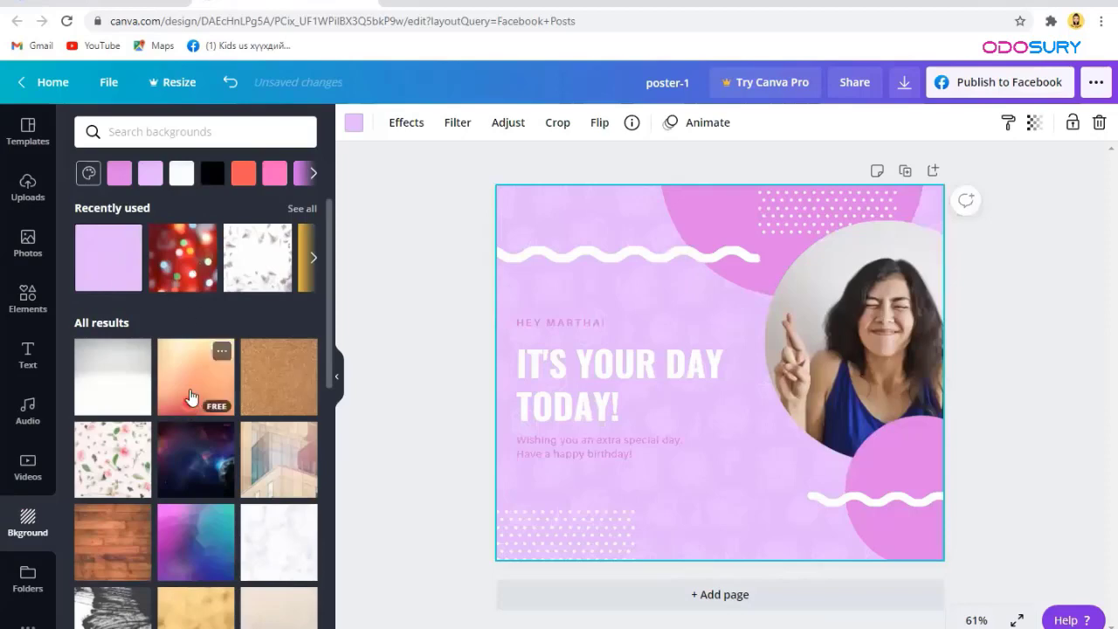
{"action": "scroll", "coordinate": [188, 350], "scroll_direction": "down", "scroll_amount": 1}
{"action": "scroll", "coordinate": [201, 332], "scroll_direction": "down", "scroll_amount": 2}
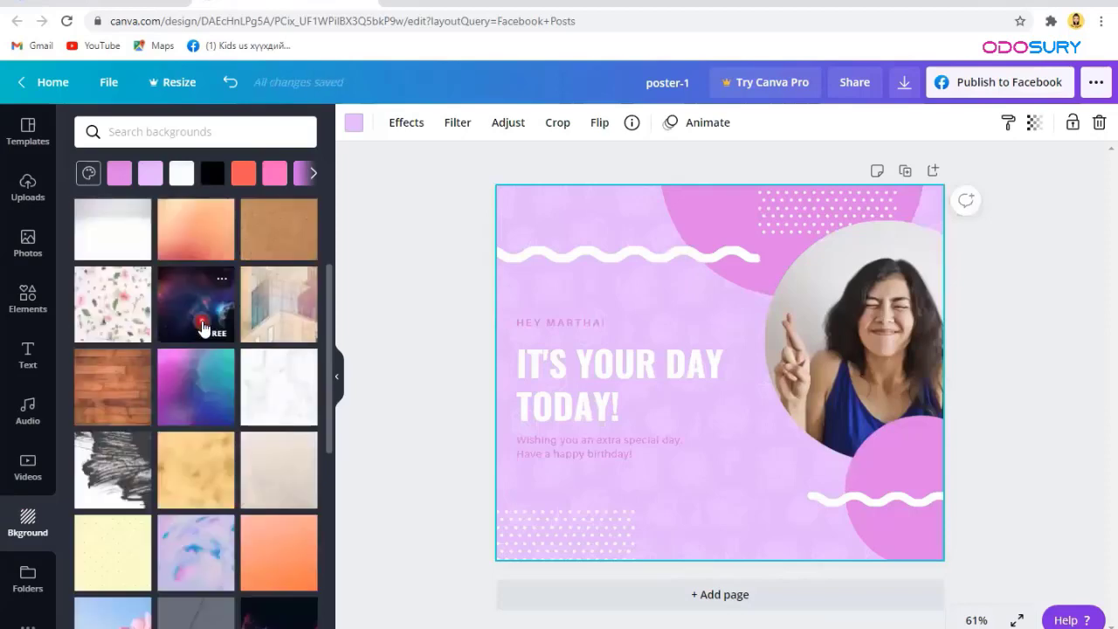
{"action": "left_click", "coordinate": [202, 323]}
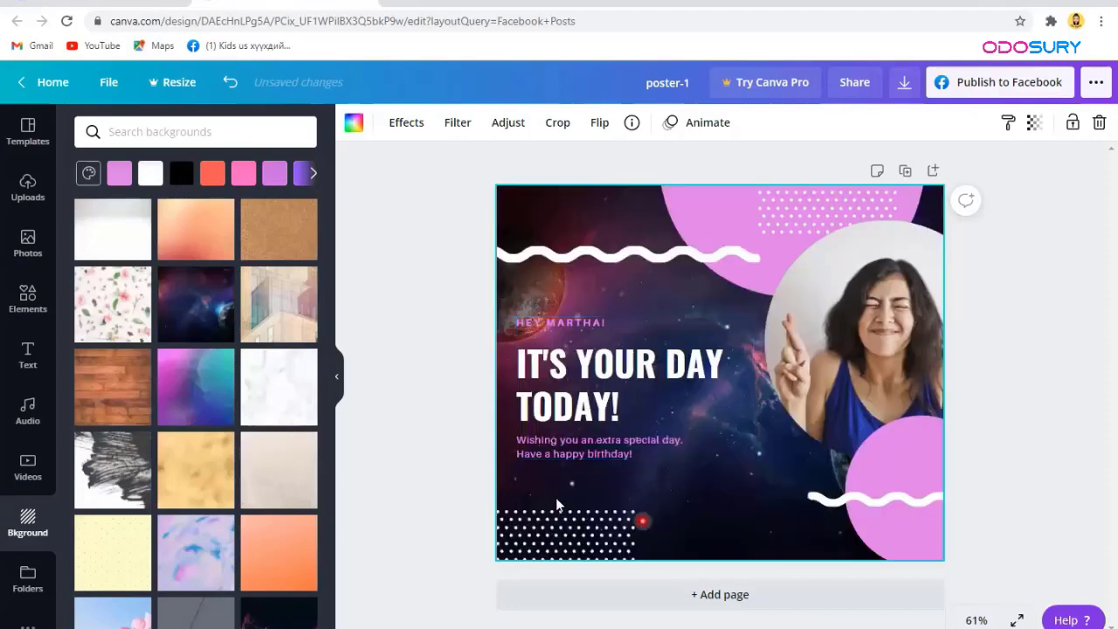
{"action": "left_click", "coordinate": [194, 408]}
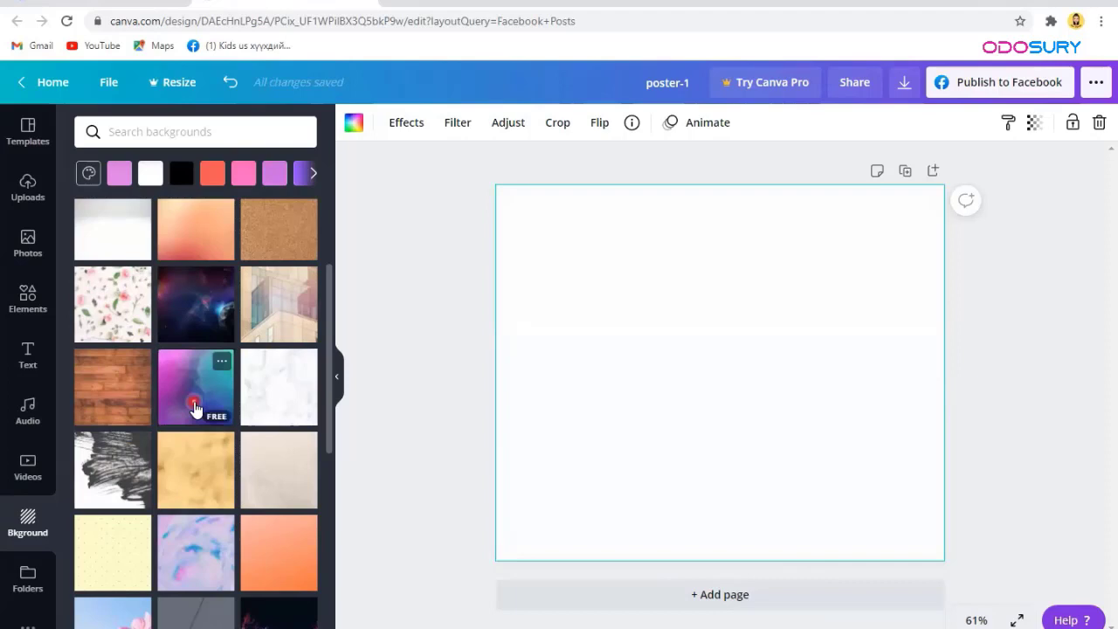
{"action": "scroll", "coordinate": [194, 408], "scroll_direction": "down", "scroll_amount": 3}
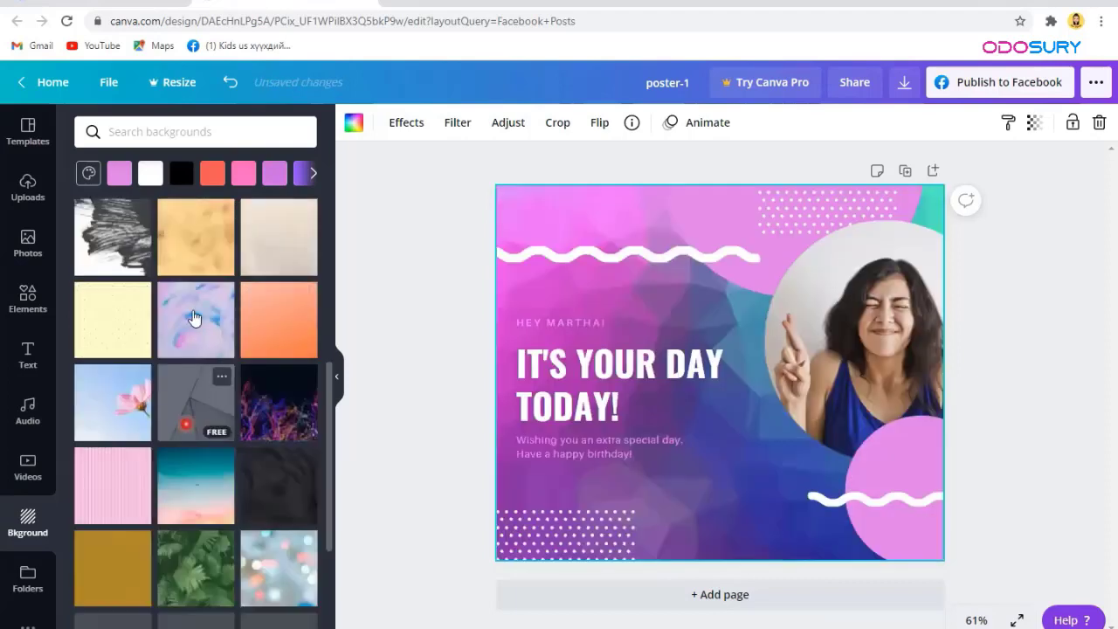
{"action": "left_click", "coordinate": [194, 318]}
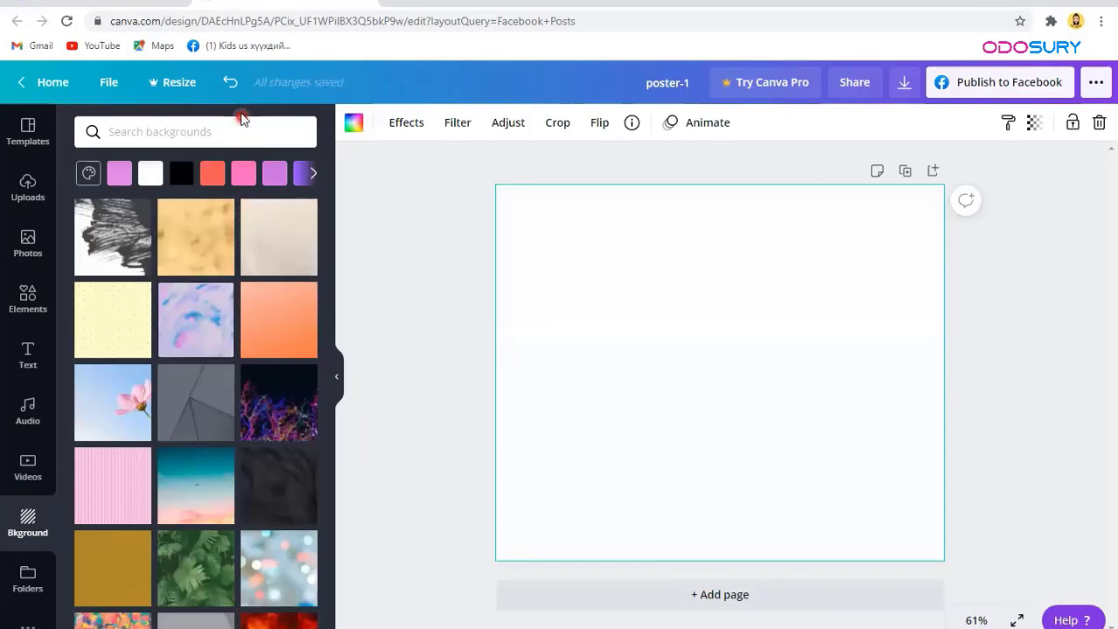
Step: Undo the background changes to restore the original navy background
{"action": "left_click", "coordinate": [232, 88]}
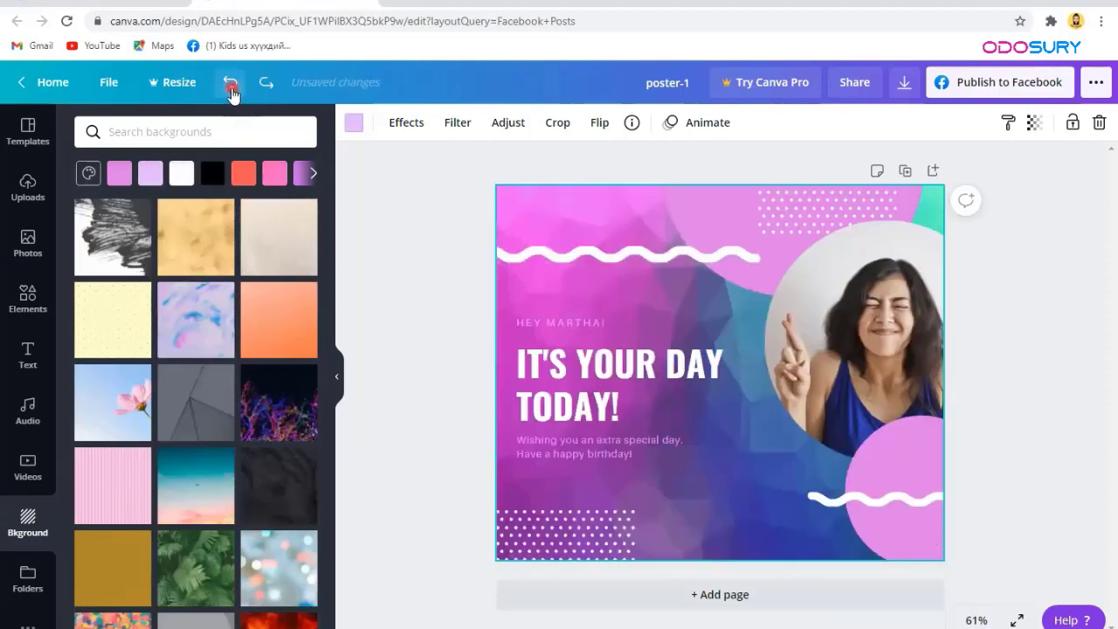
{"action": "left_click", "coordinate": [231, 85]}
{"action": "left_click", "coordinate": [264, 85]}
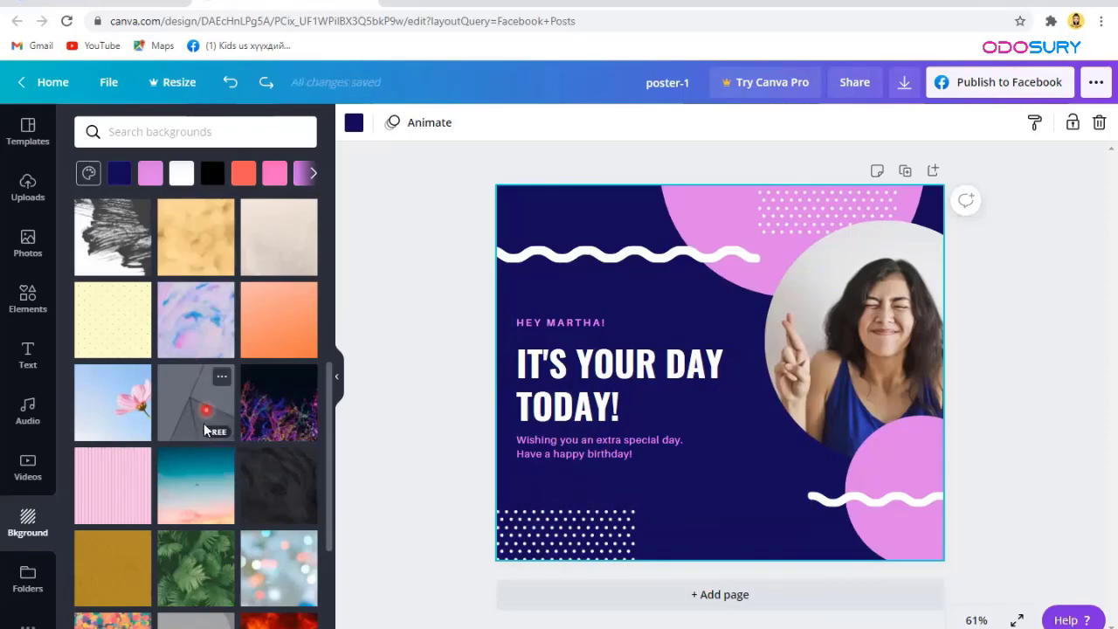
{"action": "scroll", "coordinate": [203, 423], "scroll_direction": "down", "scroll_amount": 3}
{"action": "scroll", "coordinate": [22, 568], "scroll_direction": "down", "scroll_amount": 1}
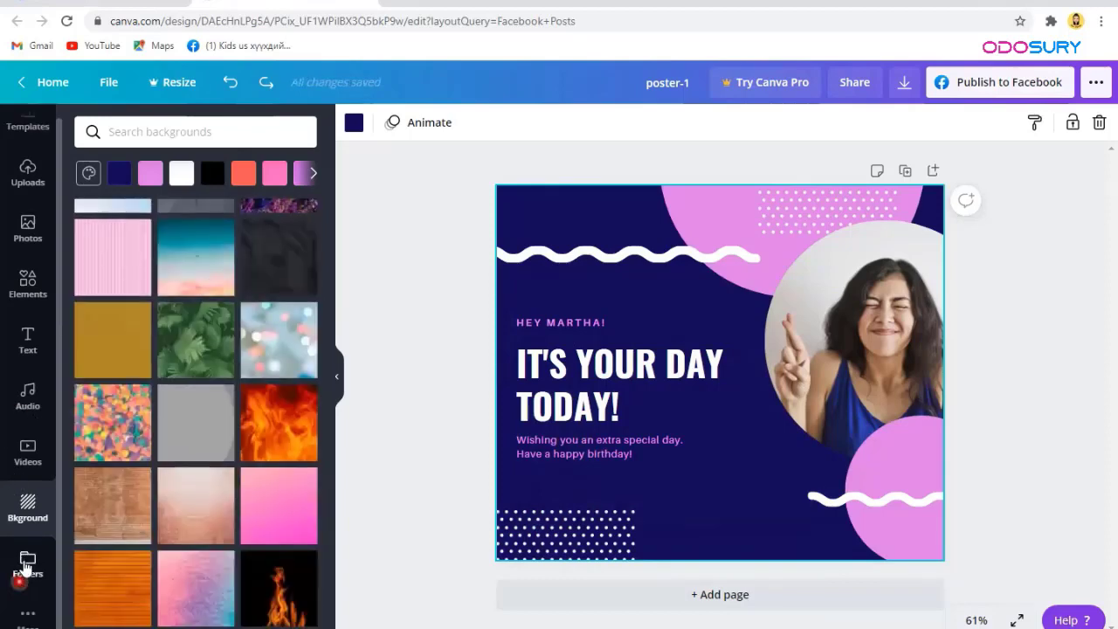
Step: Check Folders, then view More's integrations like Pexels, Pixabay, Google Drive and YouTube
{"action": "left_click", "coordinate": [27, 564]}
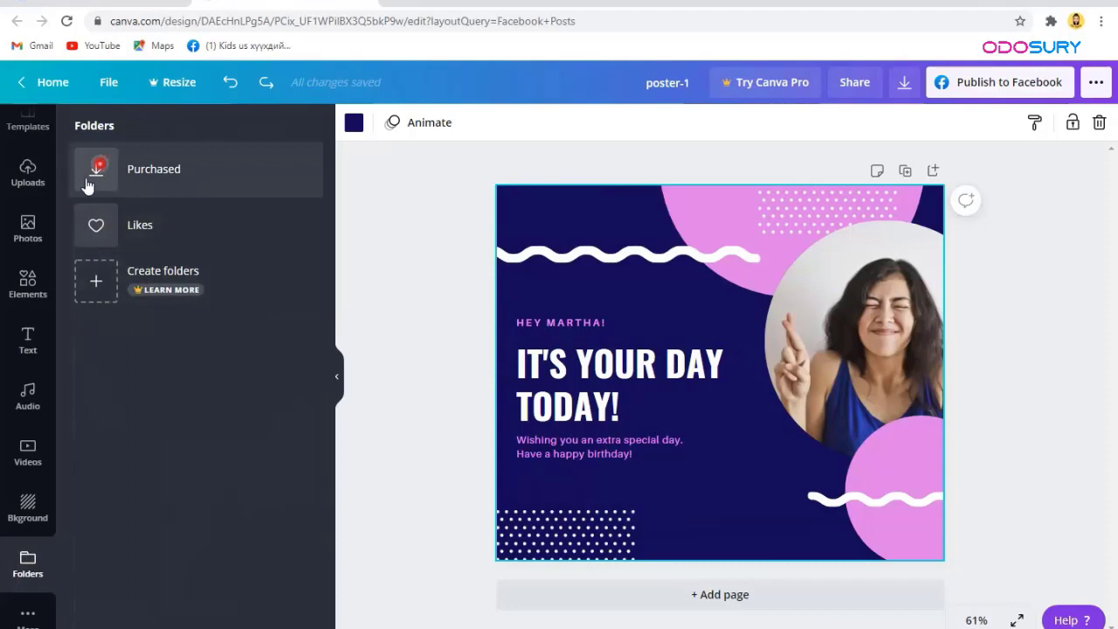
{"action": "left_click", "coordinate": [29, 569]}
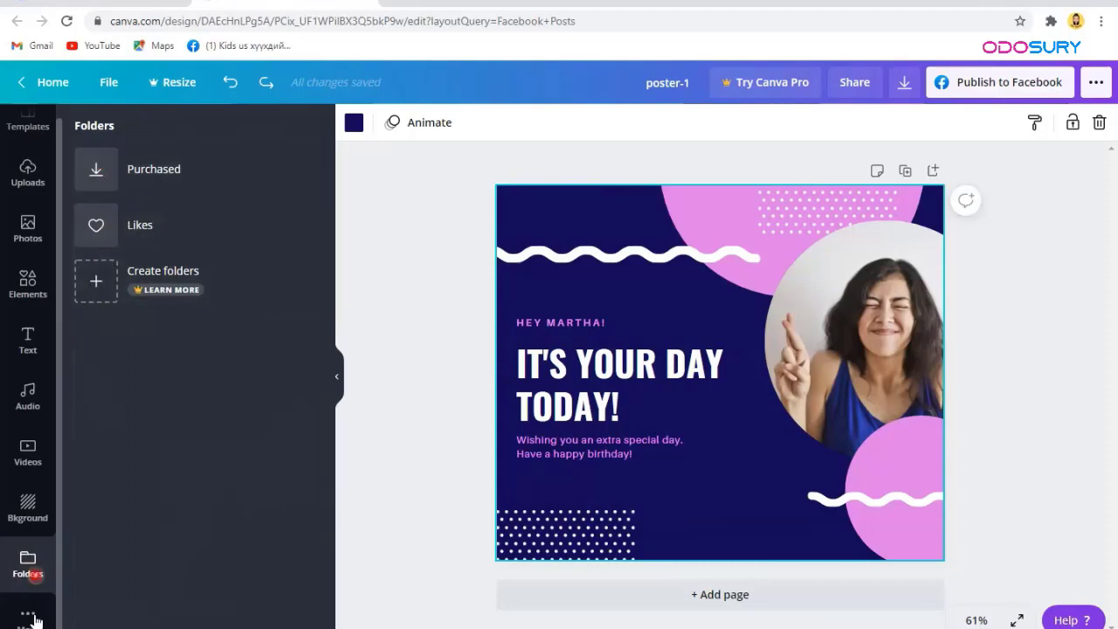
{"action": "left_click", "coordinate": [30, 618]}
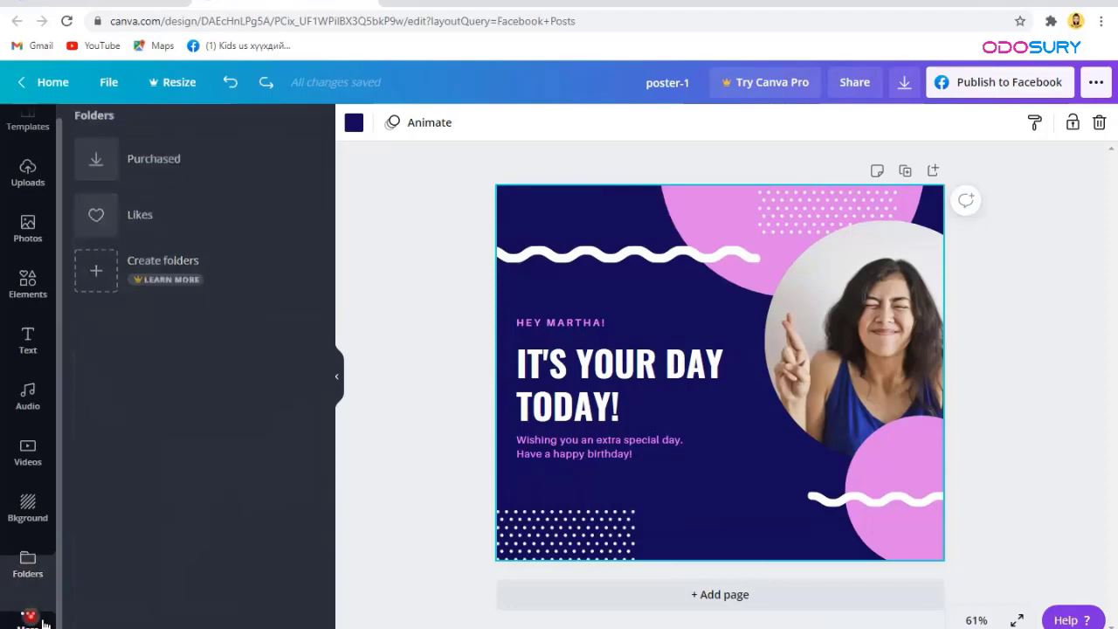
{"action": "scroll", "coordinate": [131, 454], "scroll_direction": "down", "scroll_amount": 3}
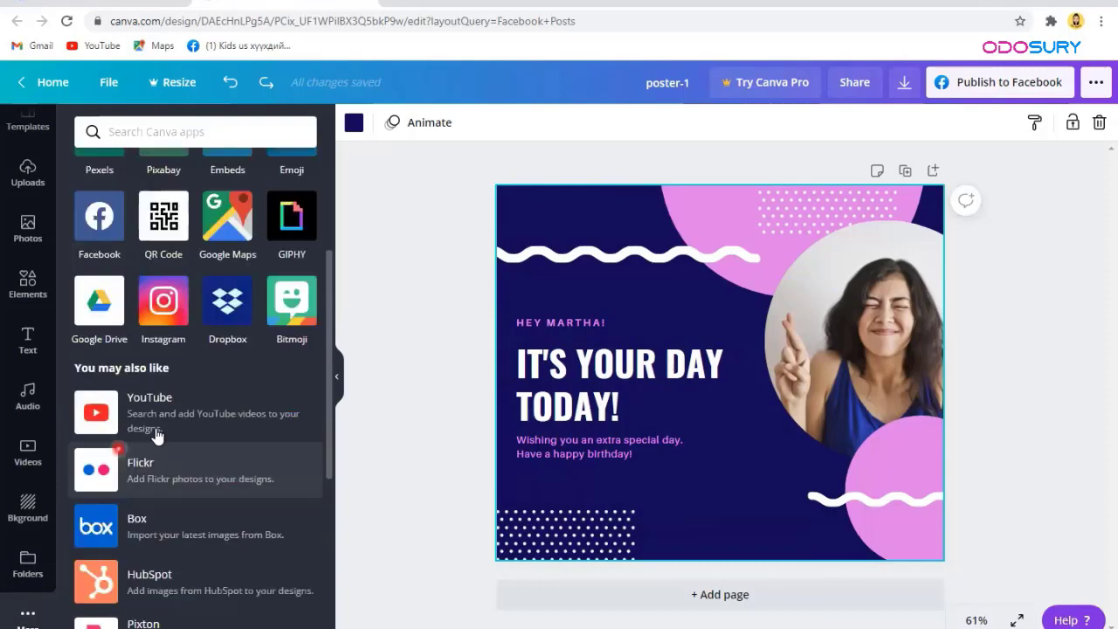
{"action": "scroll", "coordinate": [97, 319], "scroll_direction": "up", "scroll_amount": 3}
{"action": "left_click", "coordinate": [262, 317]}
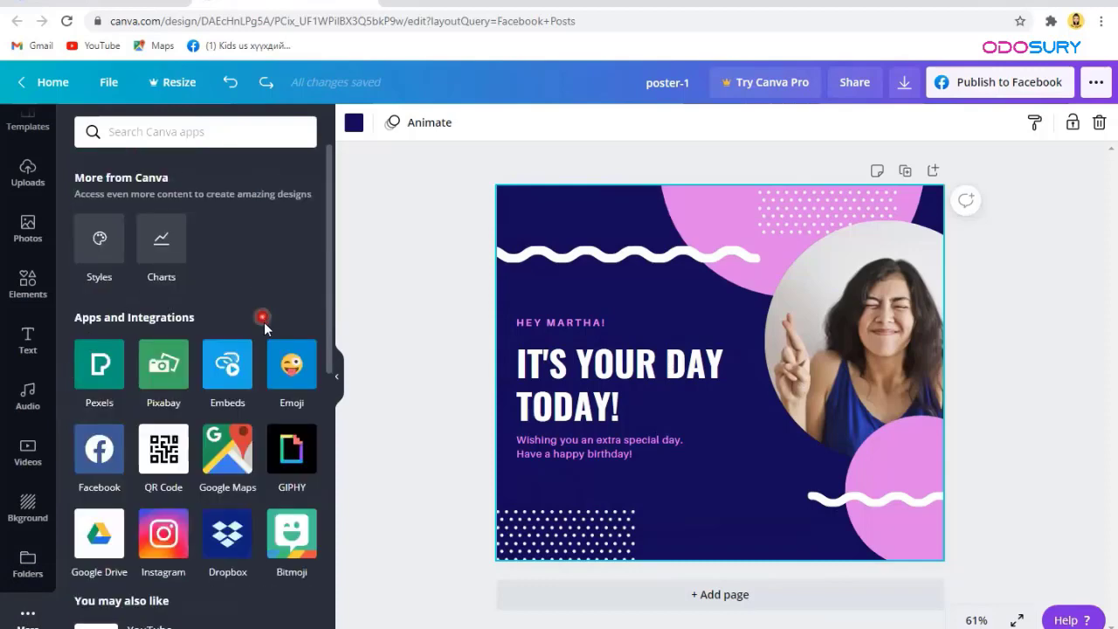
{"action": "left_click", "coordinate": [280, 369]}
{"action": "scroll", "coordinate": [297, 378], "scroll_direction": "down", "scroll_amount": 1}
{"action": "scroll", "coordinate": [297, 377], "scroll_direction": "down", "scroll_amount": 3}
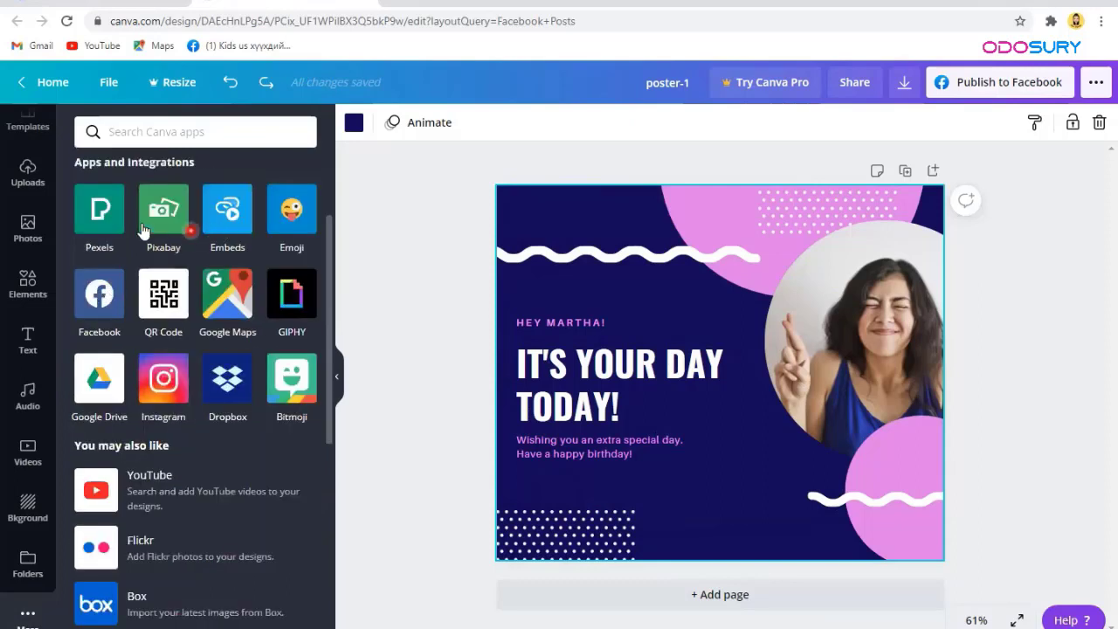
{"action": "left_click", "coordinate": [190, 212]}
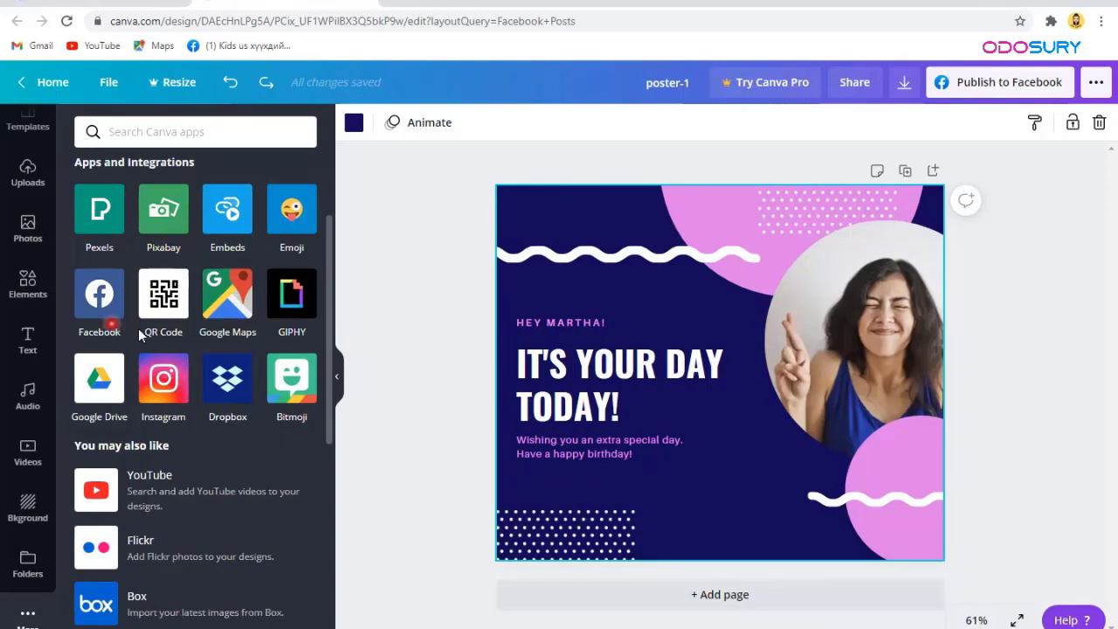
Step: Add the Bitmoji sticker app, scroll through its stickers, then return to the apps list
{"action": "left_click", "coordinate": [295, 395]}
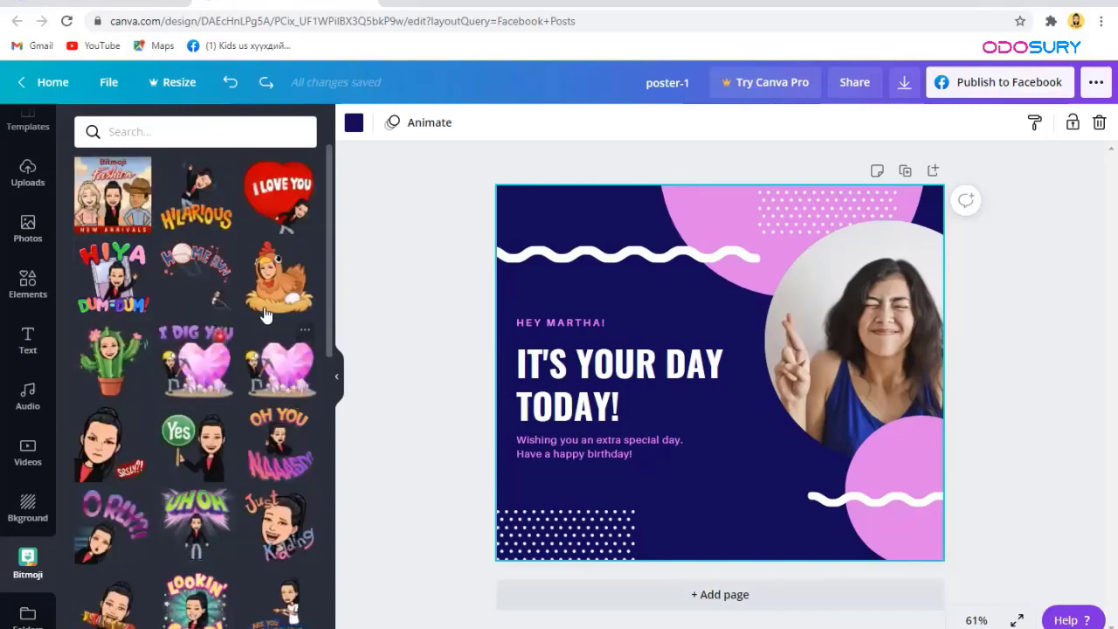
{"action": "scroll", "coordinate": [265, 315], "scroll_direction": "down", "scroll_amount": 4}
{"action": "scroll", "coordinate": [265, 315], "scroll_direction": "down", "scroll_amount": 4}
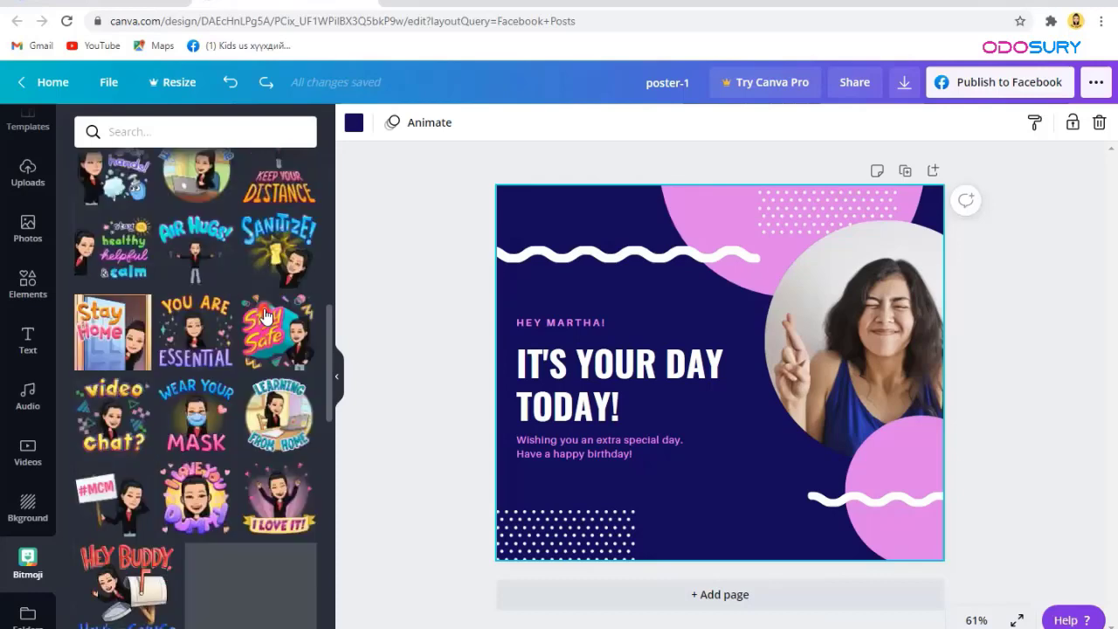
{"action": "scroll", "coordinate": [265, 315], "scroll_direction": "down", "scroll_amount": 4}
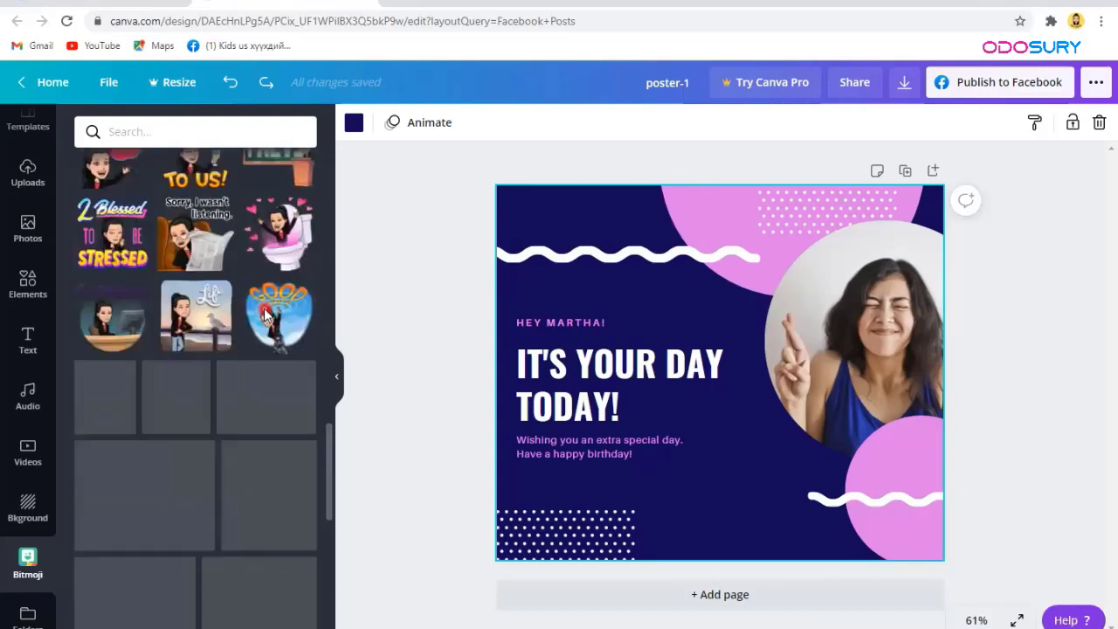
{"action": "scroll", "coordinate": [265, 314], "scroll_direction": "down", "scroll_amount": 4}
{"action": "scroll", "coordinate": [265, 315], "scroll_direction": "up", "scroll_amount": 4}
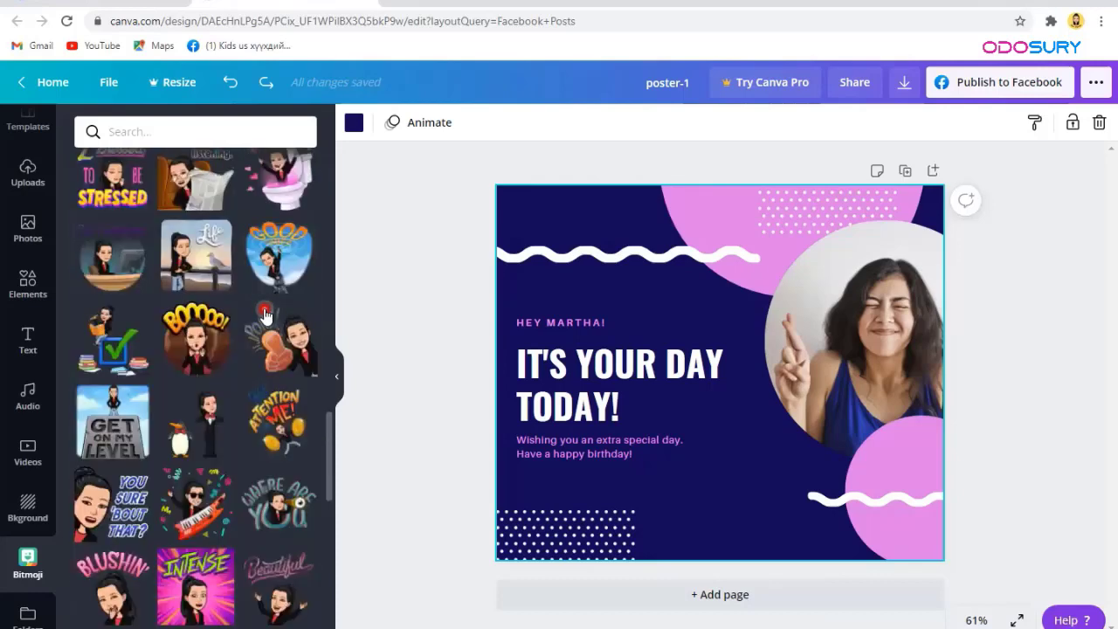
{"action": "scroll", "coordinate": [266, 316], "scroll_direction": "up", "scroll_amount": 5}
{"action": "scroll", "coordinate": [266, 315], "scroll_direction": "up", "scroll_amount": 5}
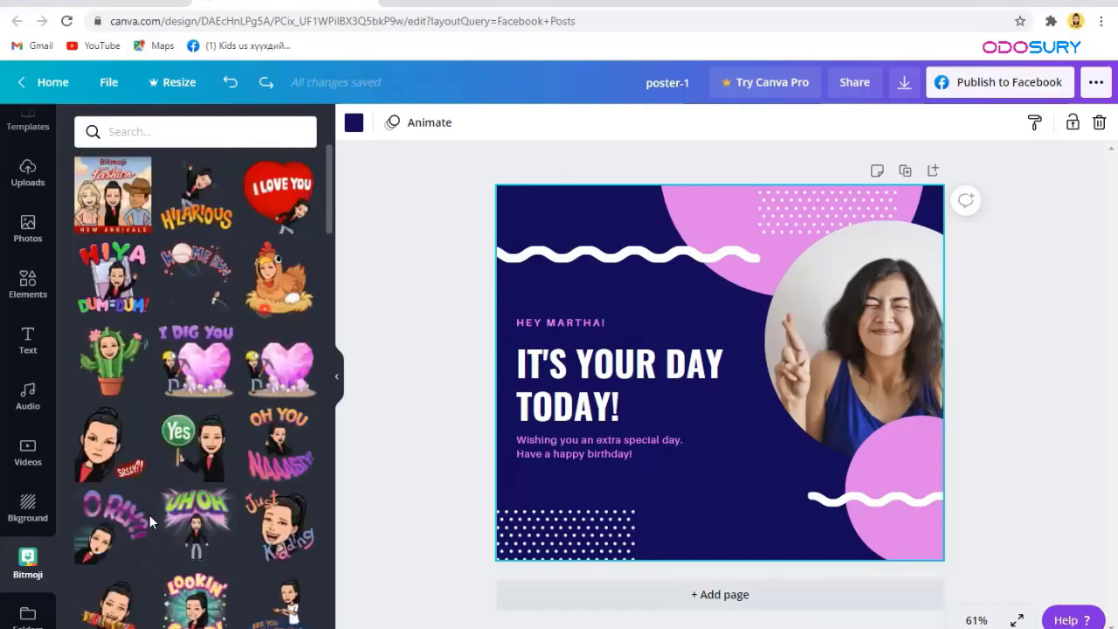
{"action": "scroll", "coordinate": [23, 611], "scroll_direction": "down", "scroll_amount": 1}
{"action": "left_click", "coordinate": [27, 618]}
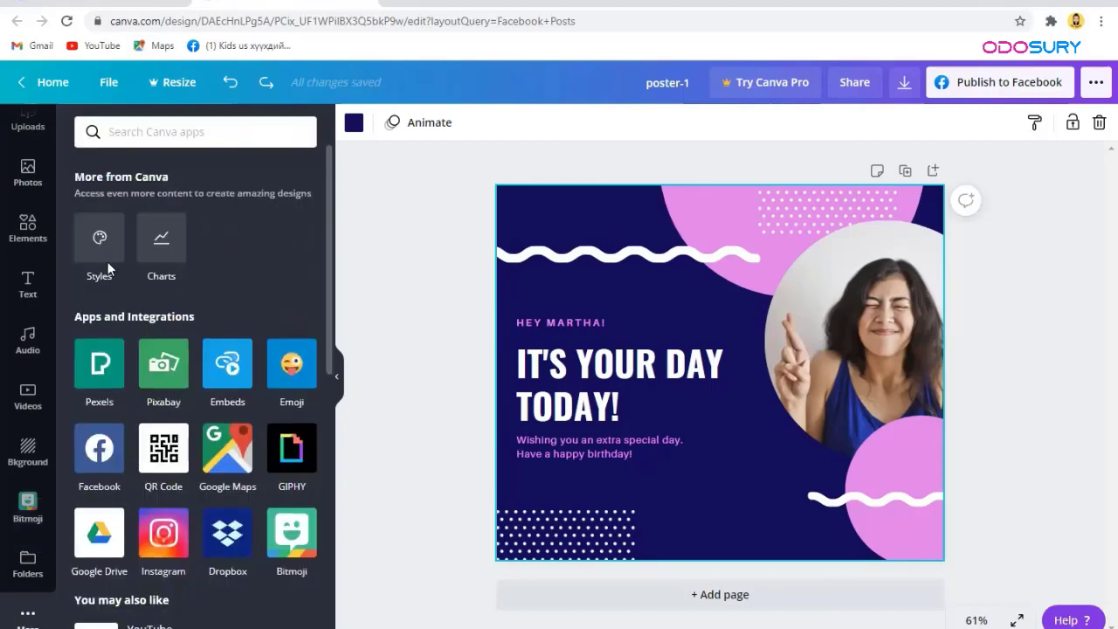
Step: Show Styles and preview the first style palette and the Cardo palette
{"action": "left_click", "coordinate": [102, 249]}
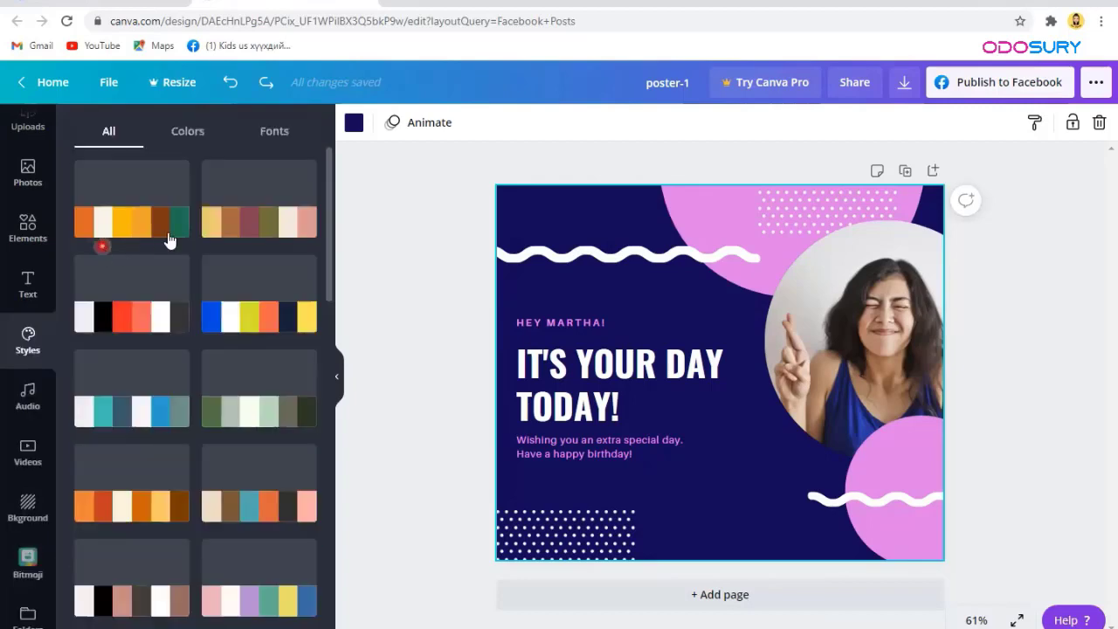
{"action": "left_click", "coordinate": [161, 226]}
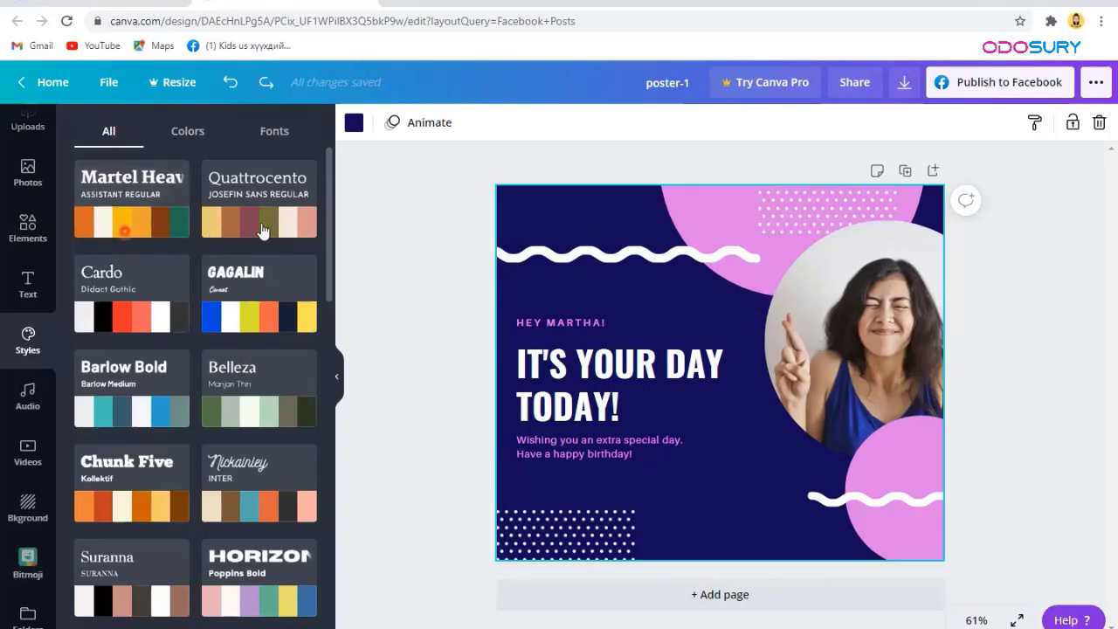
{"action": "left_click", "coordinate": [195, 308]}
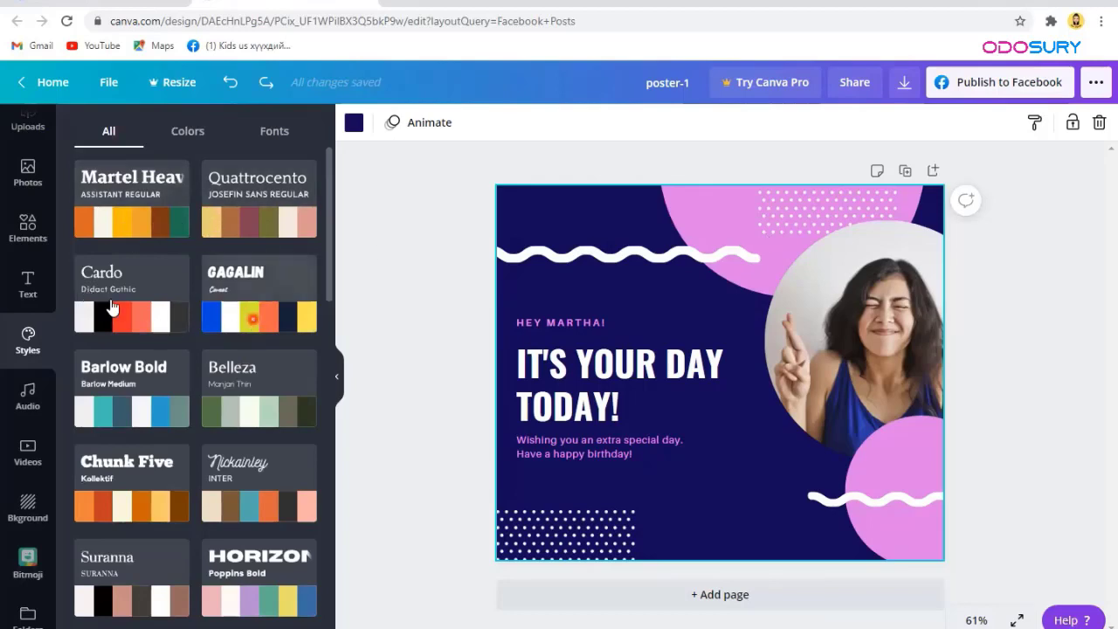
{"action": "scroll", "coordinate": [239, 357], "scroll_direction": "down", "scroll_amount": 1}
Step: Filter Styles to colours, then to font pairings like Archivo Black and Anton, and deselect
{"action": "left_click", "coordinate": [187, 131]}
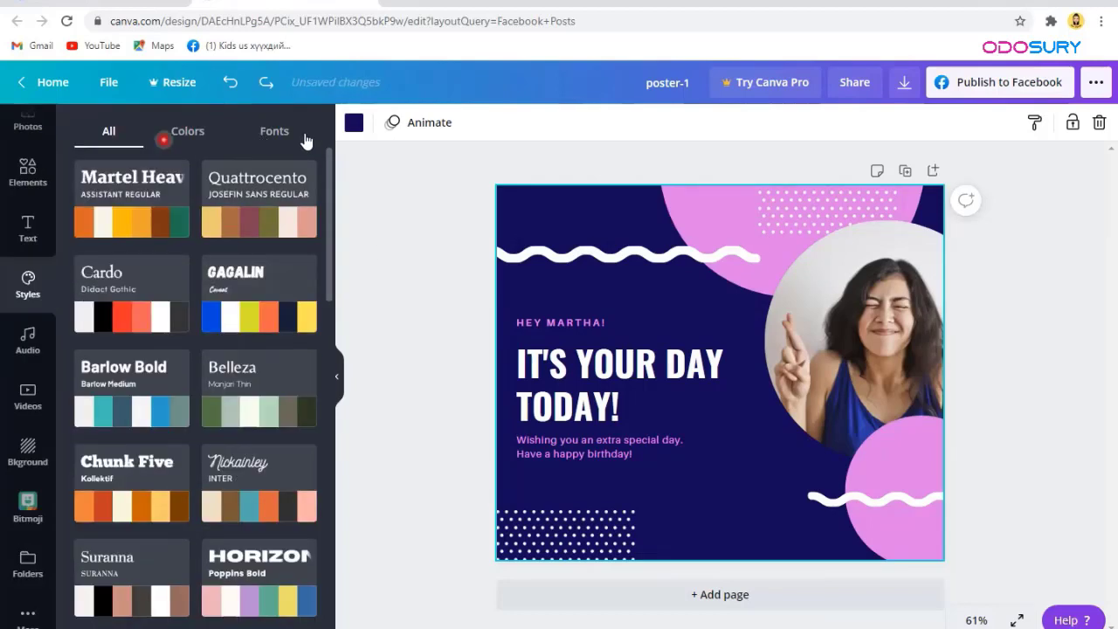
{"action": "left_click", "coordinate": [276, 132]}
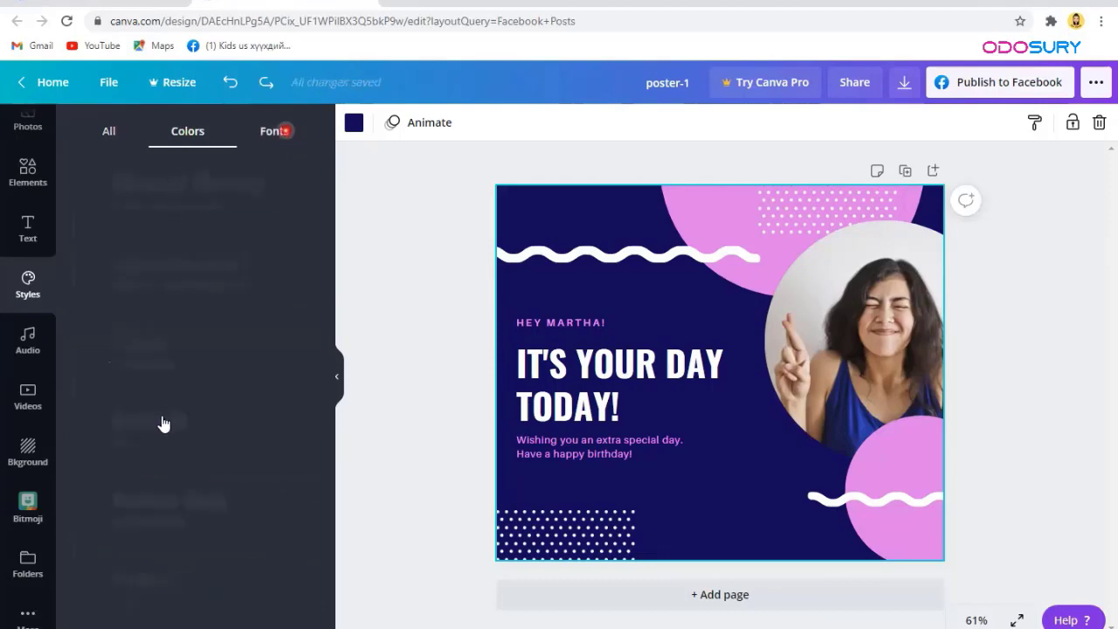
{"action": "scroll", "coordinate": [176, 496], "scroll_direction": "down", "scroll_amount": 4}
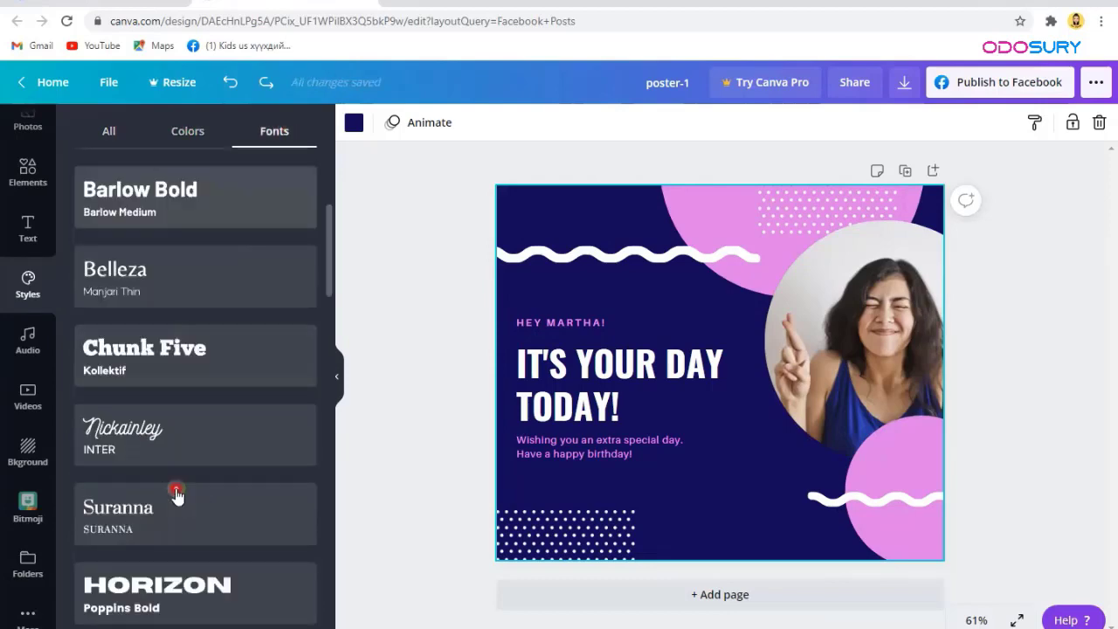
{"action": "scroll", "coordinate": [177, 497], "scroll_direction": "down", "scroll_amount": 12}
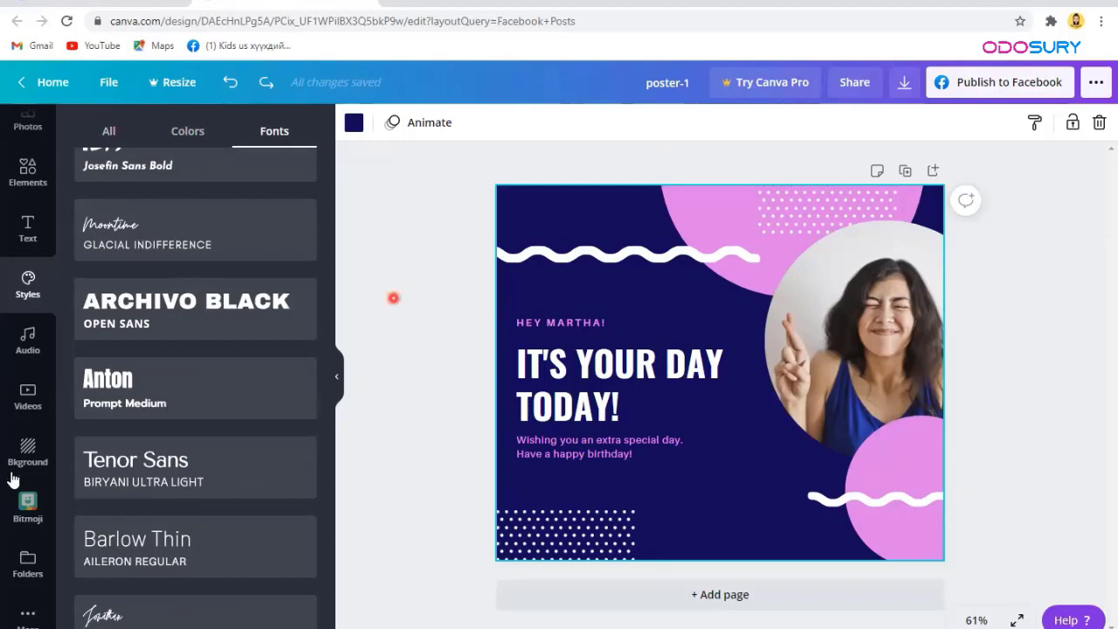
{"action": "scroll", "coordinate": [13, 478], "scroll_direction": "up", "scroll_amount": 3}
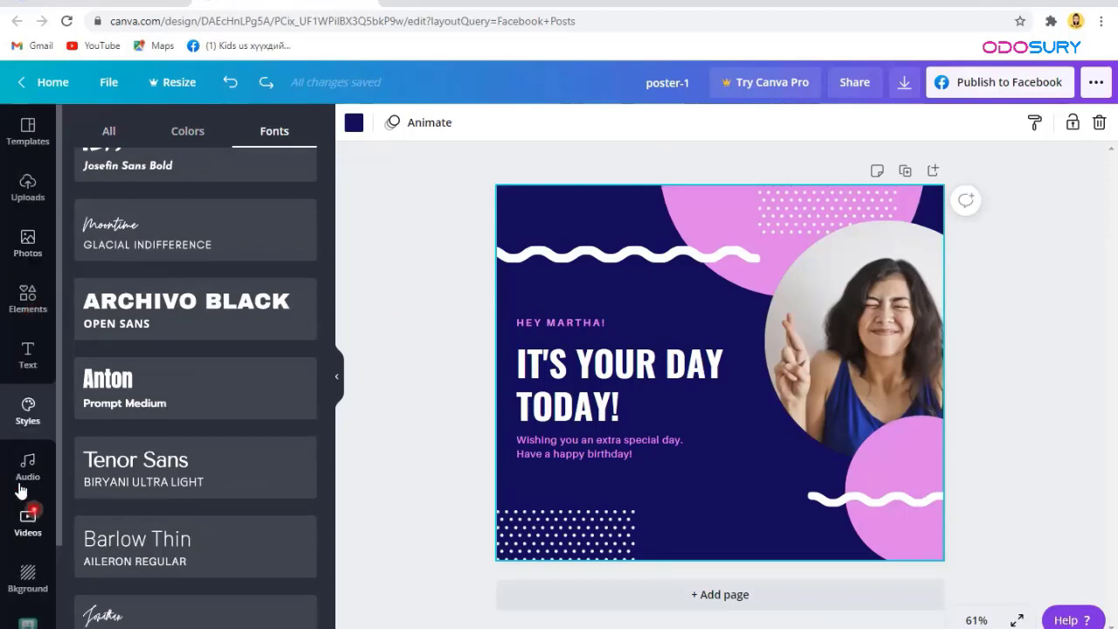
{"action": "scroll", "coordinate": [21, 491], "scroll_direction": "down", "scroll_amount": 3}
{"action": "scroll", "coordinate": [26, 350], "scroll_direction": "up", "scroll_amount": 3}
{"action": "left_click", "coordinate": [398, 214]}
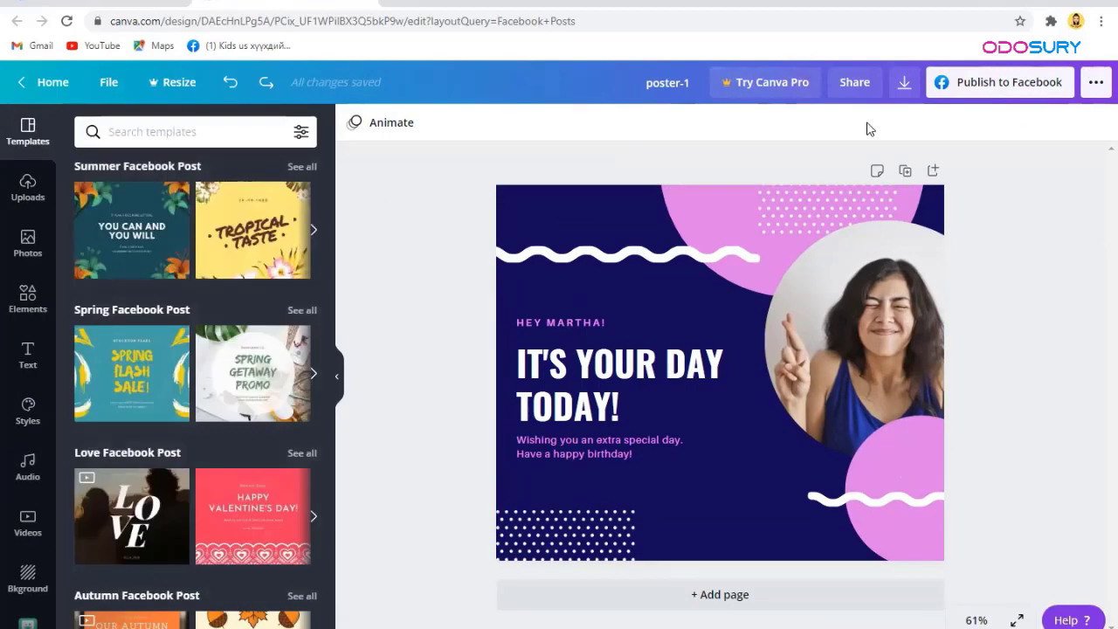
Step: Bring up the Download options and confirm PNG as the file type
{"action": "left_click", "coordinate": [699, 115]}
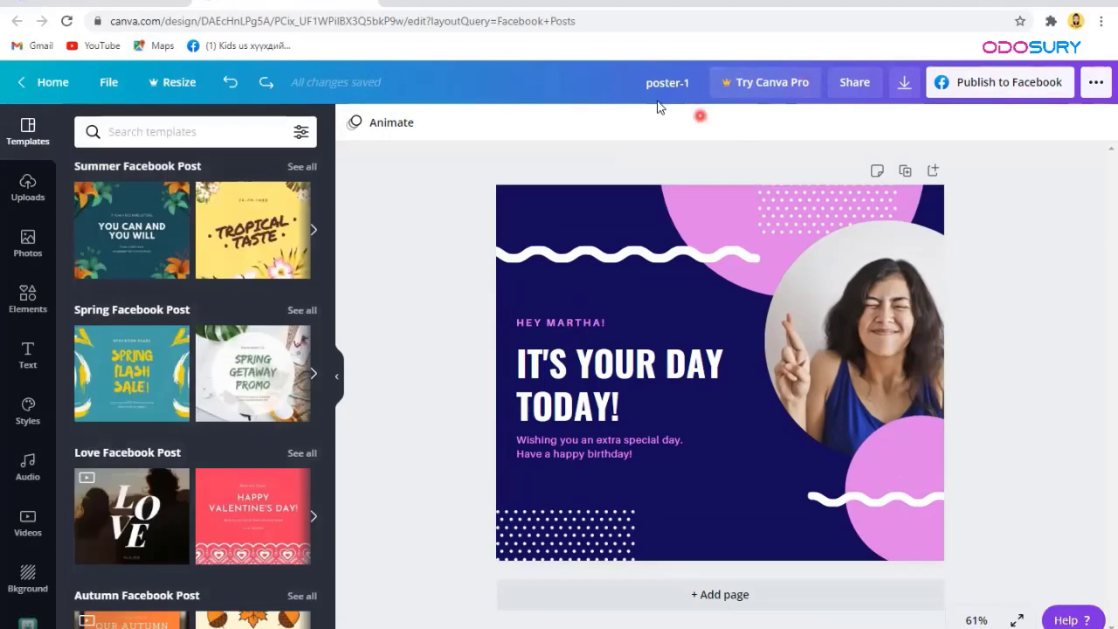
{"action": "left_click", "coordinate": [905, 84]}
{"action": "left_click", "coordinate": [905, 87]}
{"action": "left_click", "coordinate": [905, 87]}
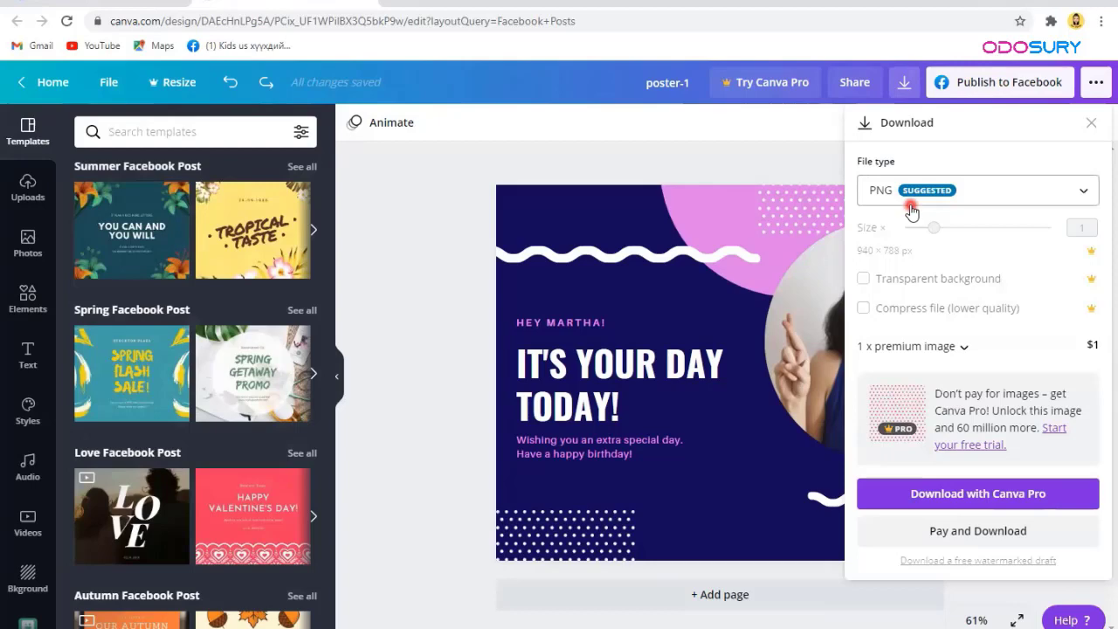
{"action": "left_click", "coordinate": [909, 191]}
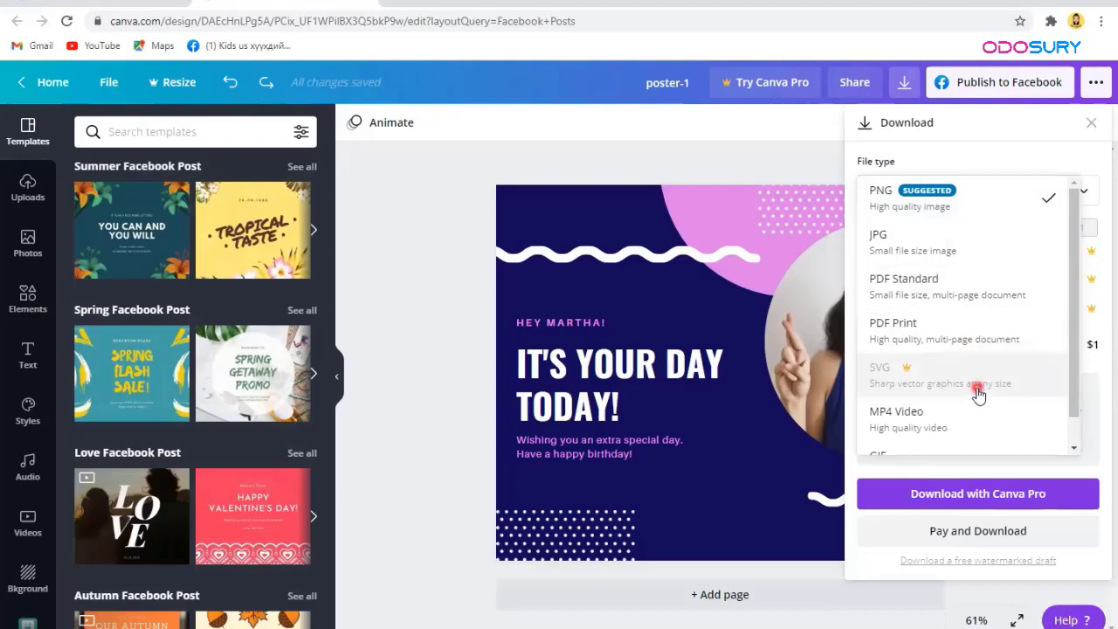
{"action": "scroll", "coordinate": [954, 403], "scroll_direction": "down", "scroll_amount": 1}
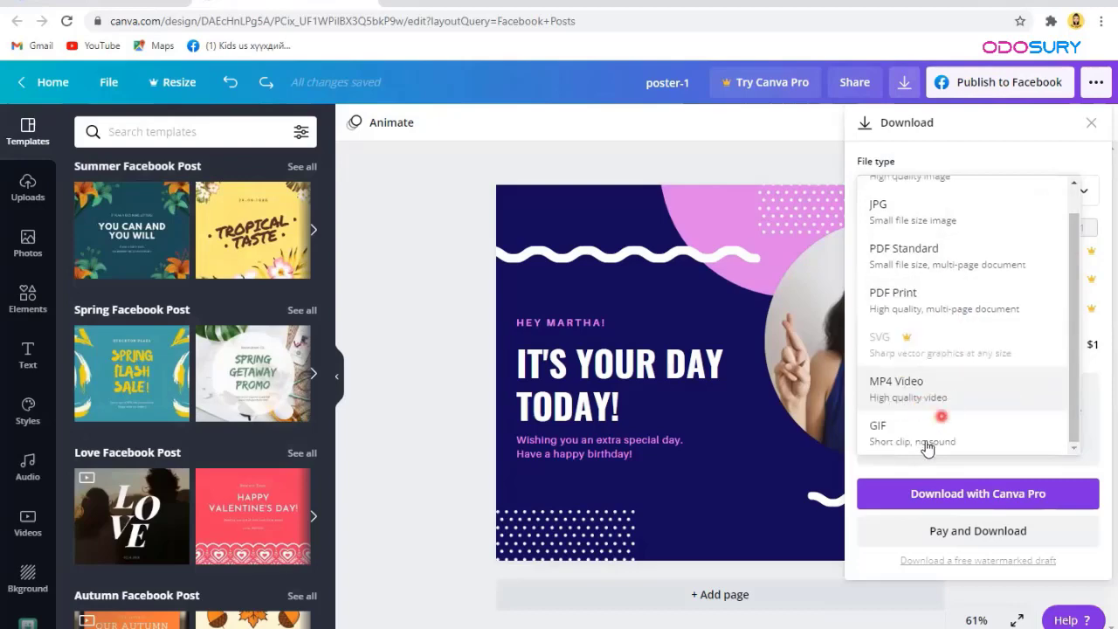
{"action": "scroll", "coordinate": [1001, 354], "scroll_direction": "up", "scroll_amount": 1}
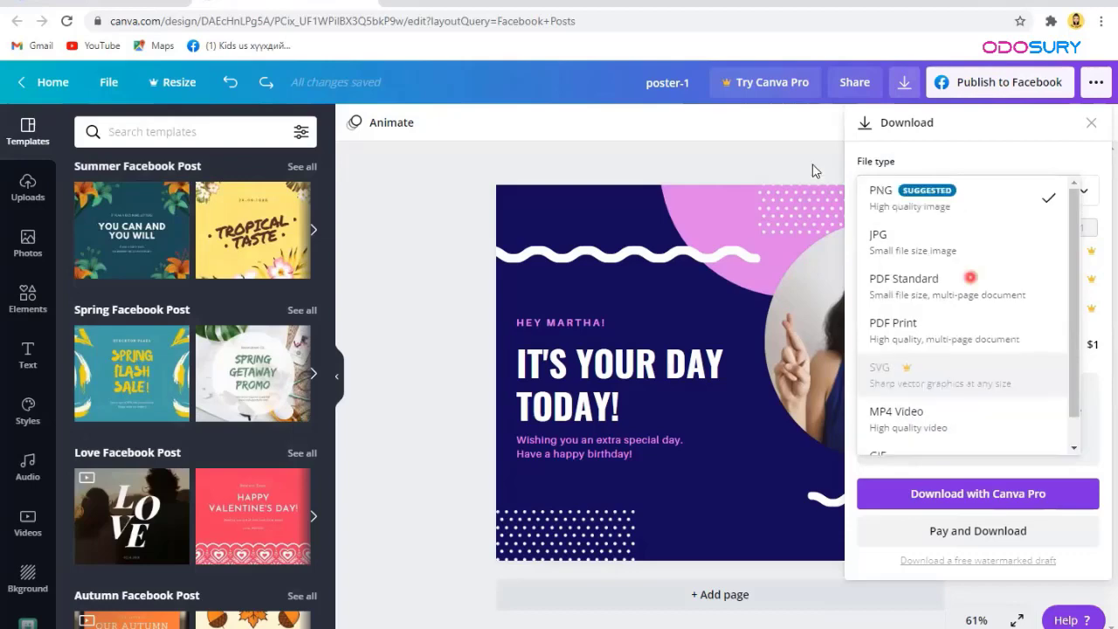
{"action": "left_click", "coordinate": [977, 210]}
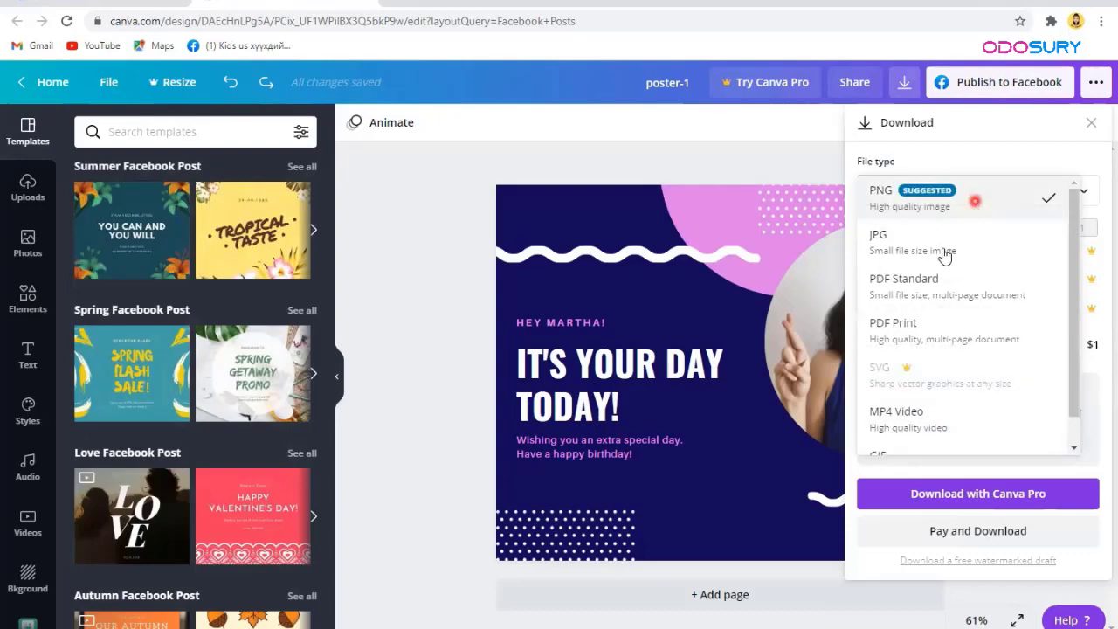
{"action": "left_click", "coordinate": [936, 204]}
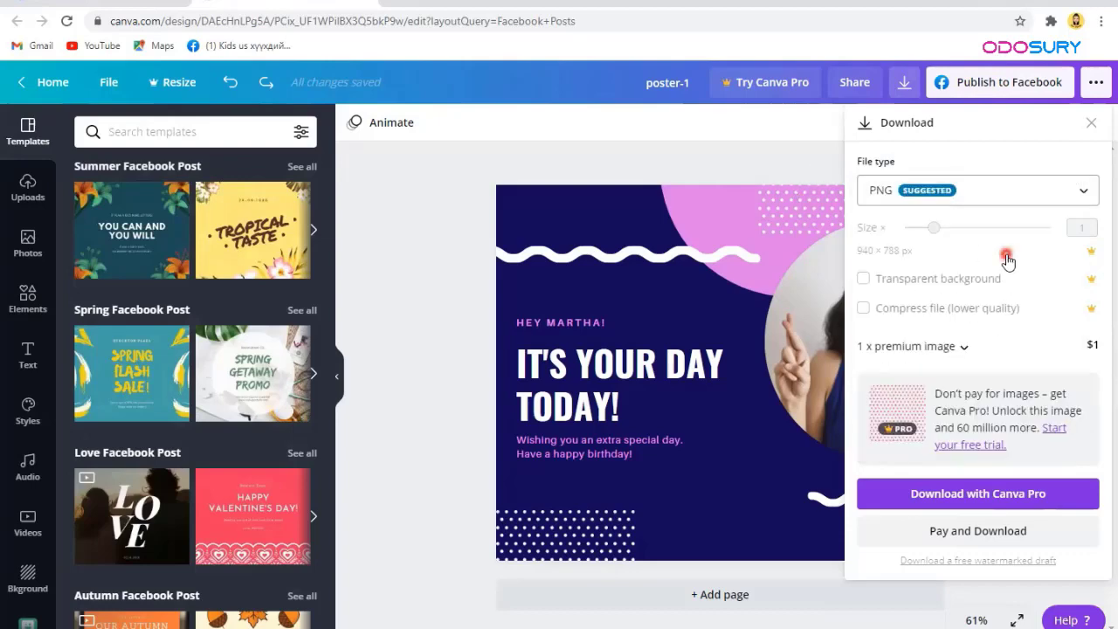
{"action": "left_click", "coordinate": [940, 322]}
Step: Expand the $1 premium image details, then select the pink dotted pattern at the top
{"action": "left_click", "coordinate": [837, 350]}
{"action": "left_click", "coordinate": [943, 358]}
{"action": "left_click", "coordinate": [1092, 346]}
{"action": "left_click", "coordinate": [966, 348]}
{"action": "left_click", "coordinate": [888, 408]}
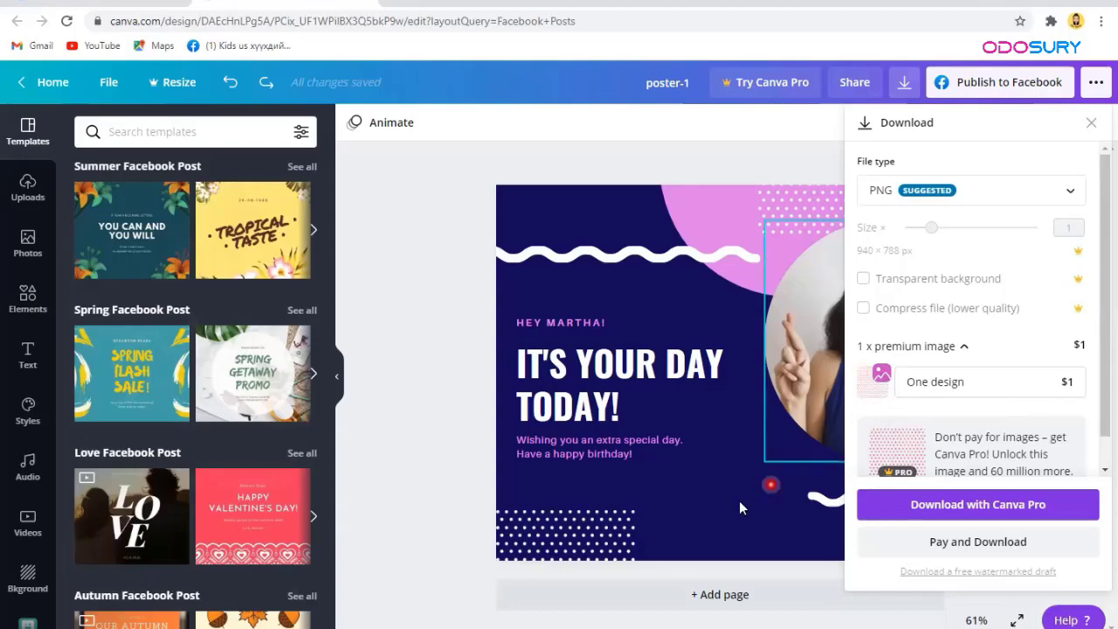
{"action": "left_click", "coordinate": [815, 223]}
{"action": "left_click", "coordinate": [815, 223]}
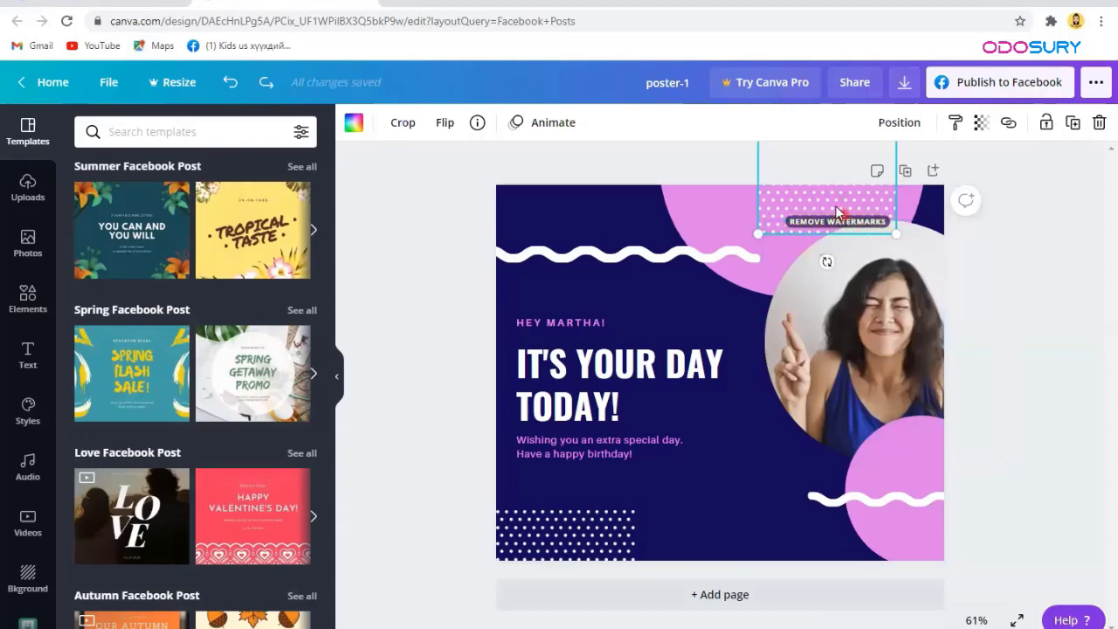
Step: Delete the pink dotted pattern and the white dotted pattern at bottom-left
{"action": "key", "text": "Delete"}
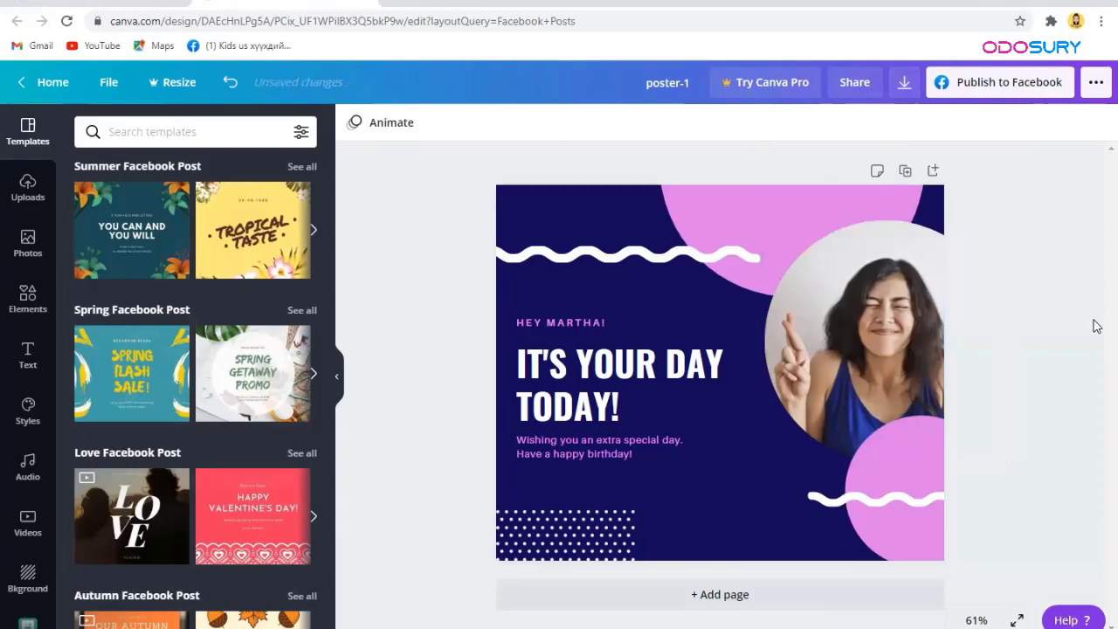
{"action": "left_click", "coordinate": [559, 557]}
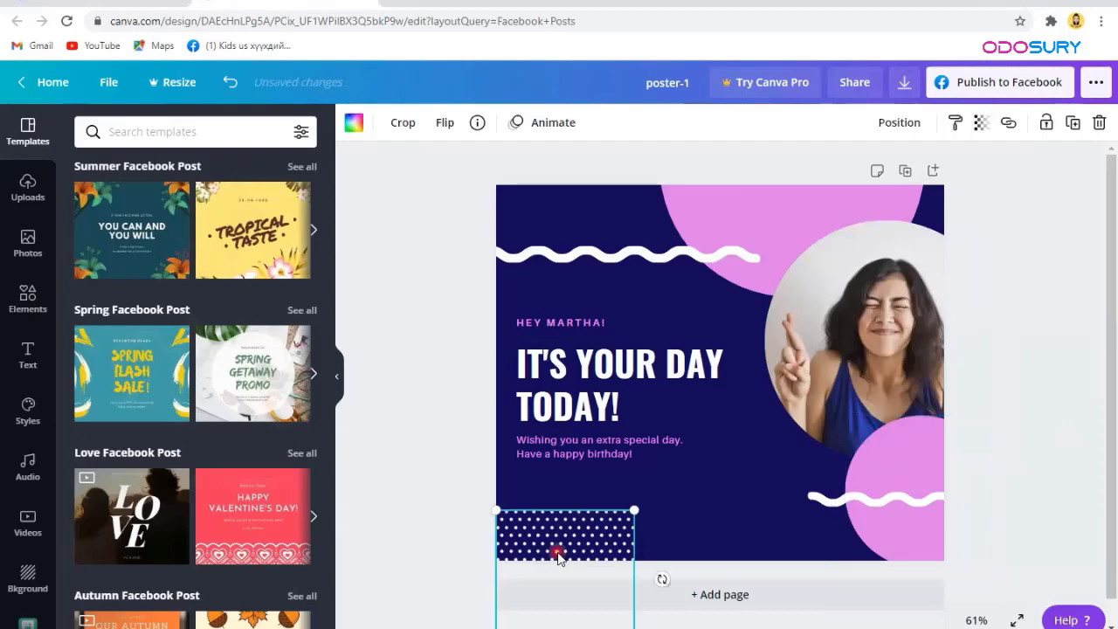
{"action": "key", "text": "Delete"}
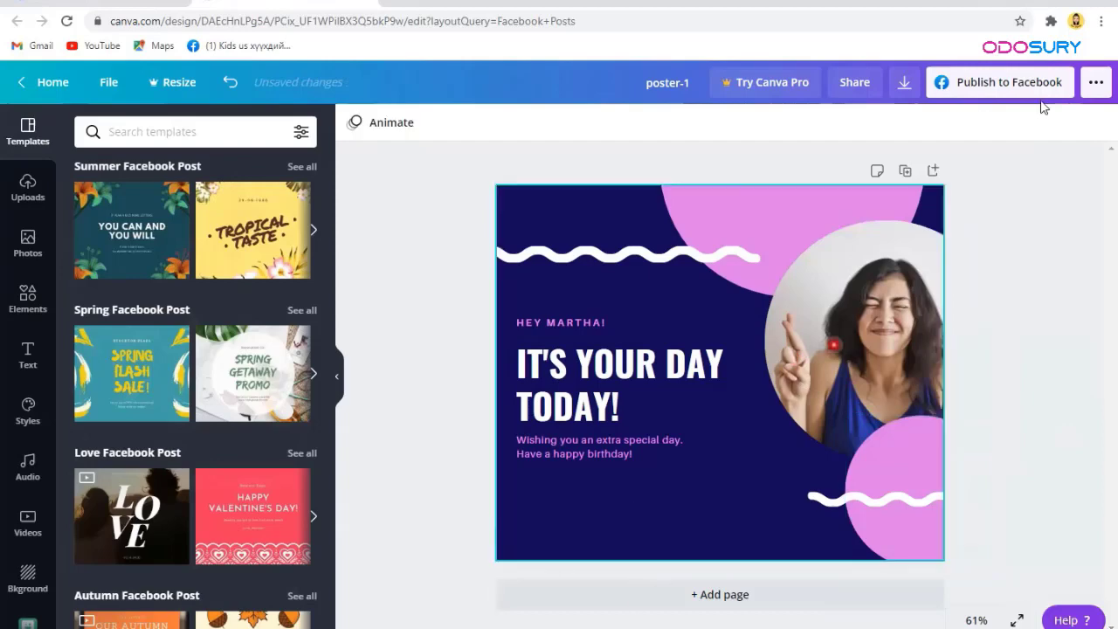
{"action": "left_click", "coordinate": [904, 94]}
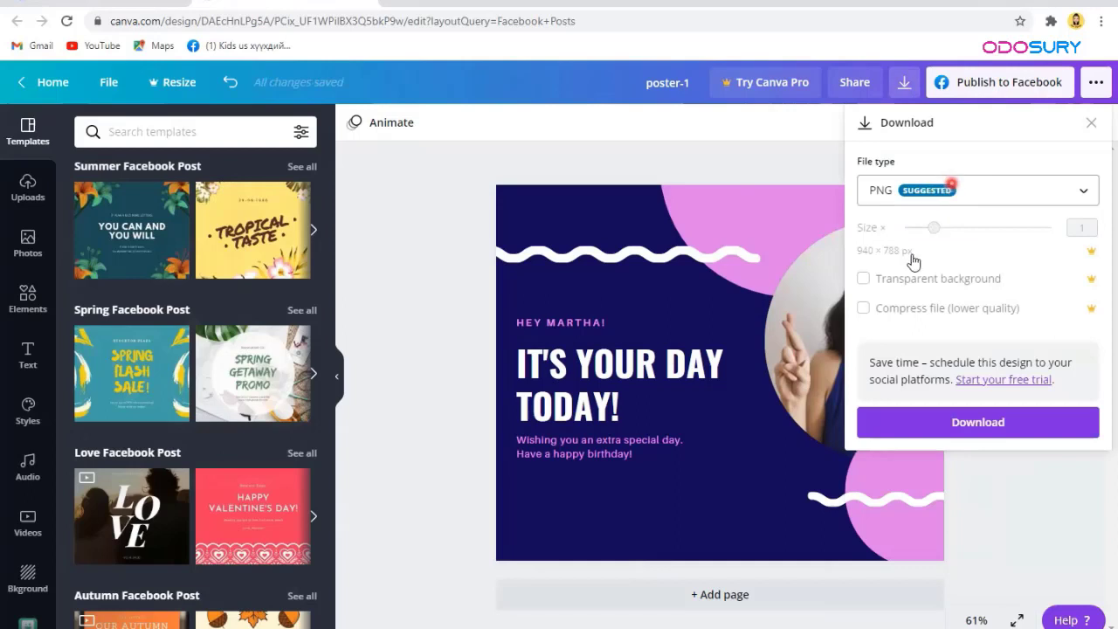
Step: Download poster-1 as a 940 × 788 px PNG and close the download panel
{"action": "left_click", "coordinate": [958, 437]}
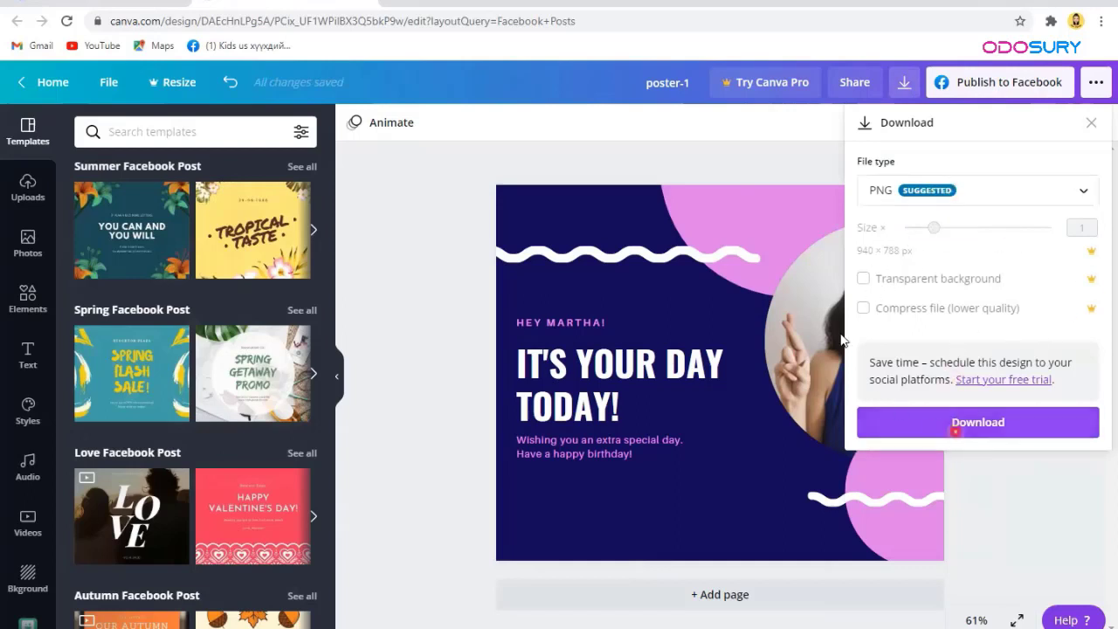
{"action": "left_click", "coordinate": [907, 82]}
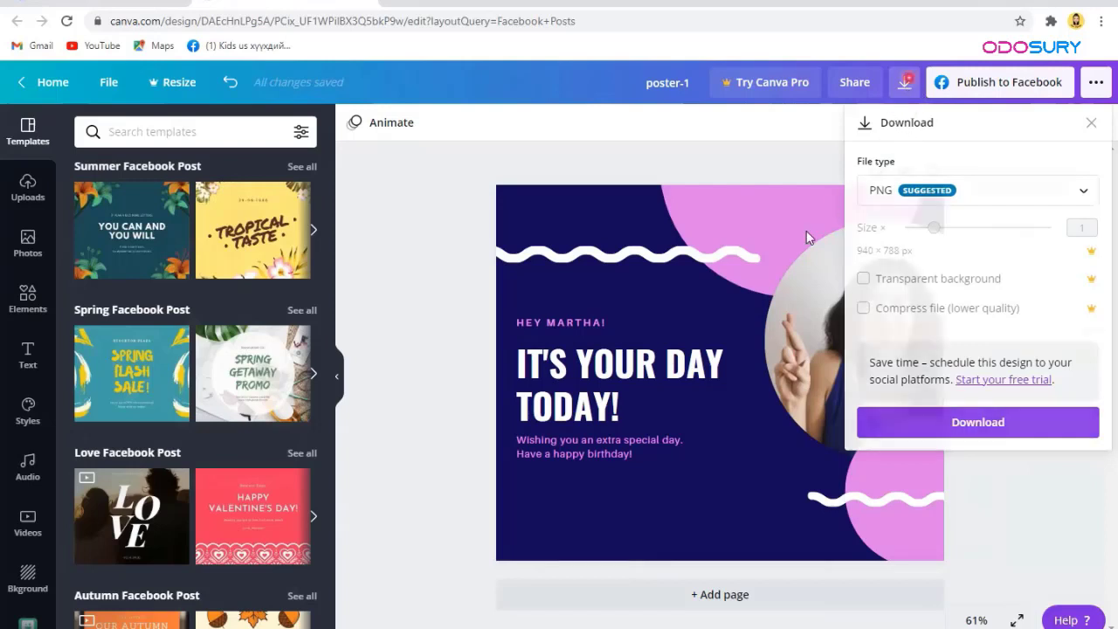
Step: Select and delete the old heading 'IT'S YOUR DAY TODAY!'
{"action": "left_click", "coordinate": [576, 373]}
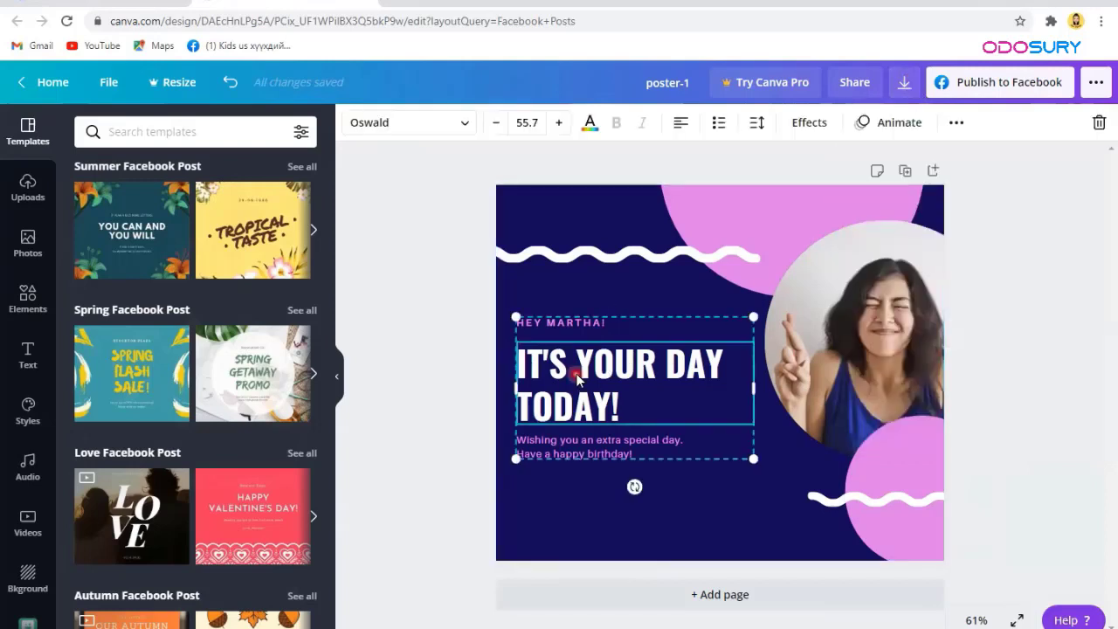
{"action": "double_click", "coordinate": [576, 373]}
{"action": "left_click", "coordinate": [525, 360]}
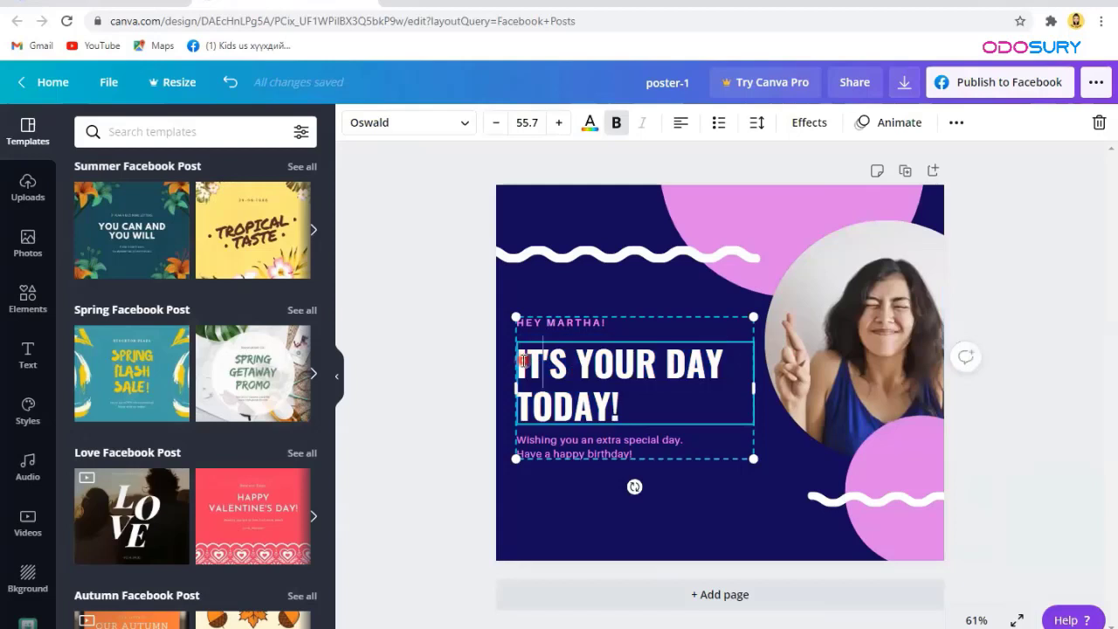
{"action": "triple_click", "coordinate": [532, 358]}
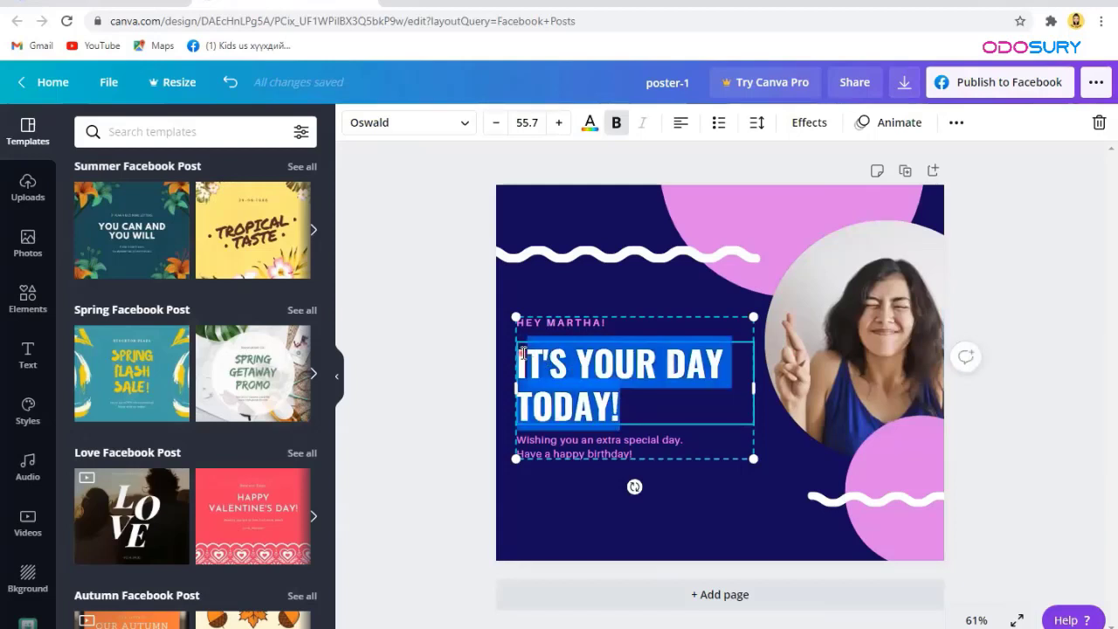
{"action": "left_click", "coordinate": [1061, 465]}
{"action": "key", "text": "BackSpace"}
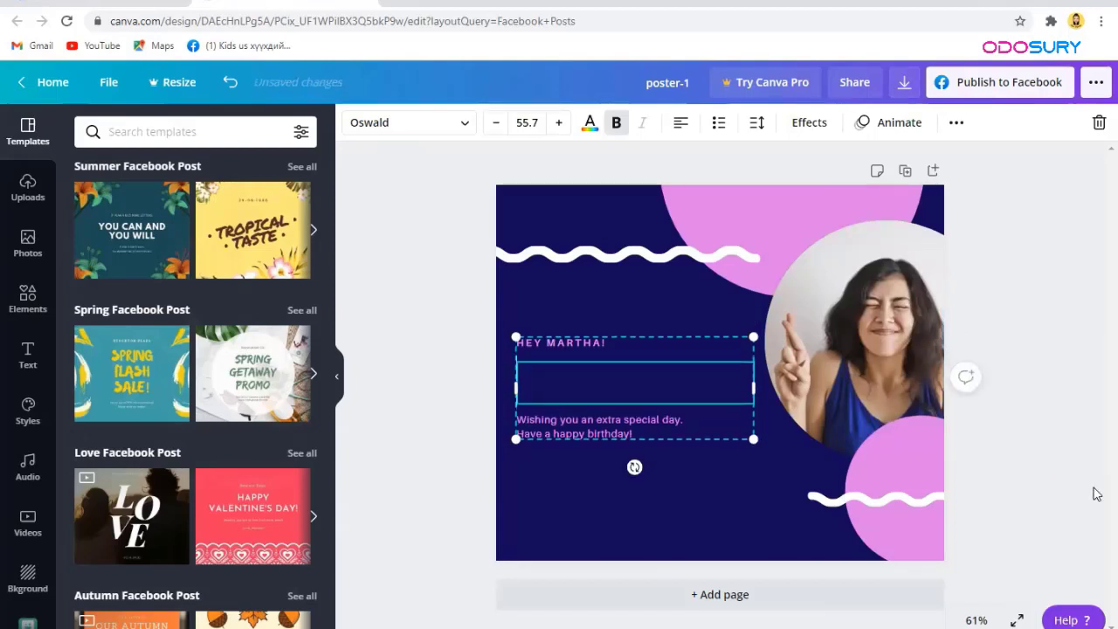
Step: Type the new headline 'ХОРОМ МӨЧ БҮРЭЭСЭЭ АЗ ЖАРГАЛЫГ МЭДЭР.' in its place
{"action": "type", "text": "HK"}
{"action": "key", "text": "BackSpace"}
{"action": "key", "text": "BackSpace"}
{"action": "type", "text": "XOPOМ МӨ"}
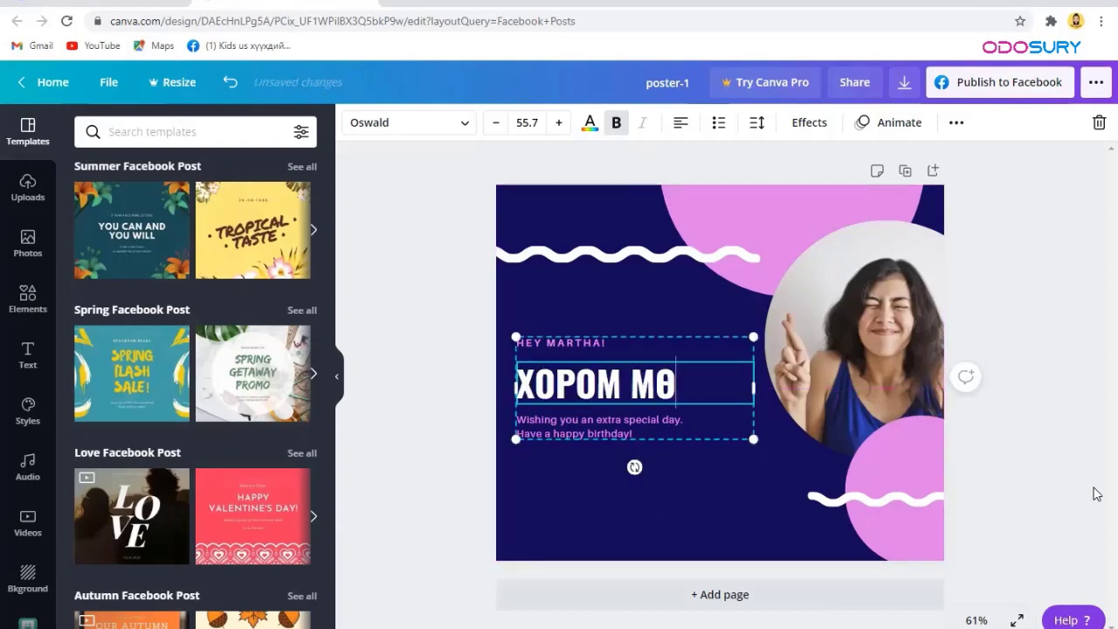
{"action": "type", "text": "Ч БҮРЭЭСЭ"}
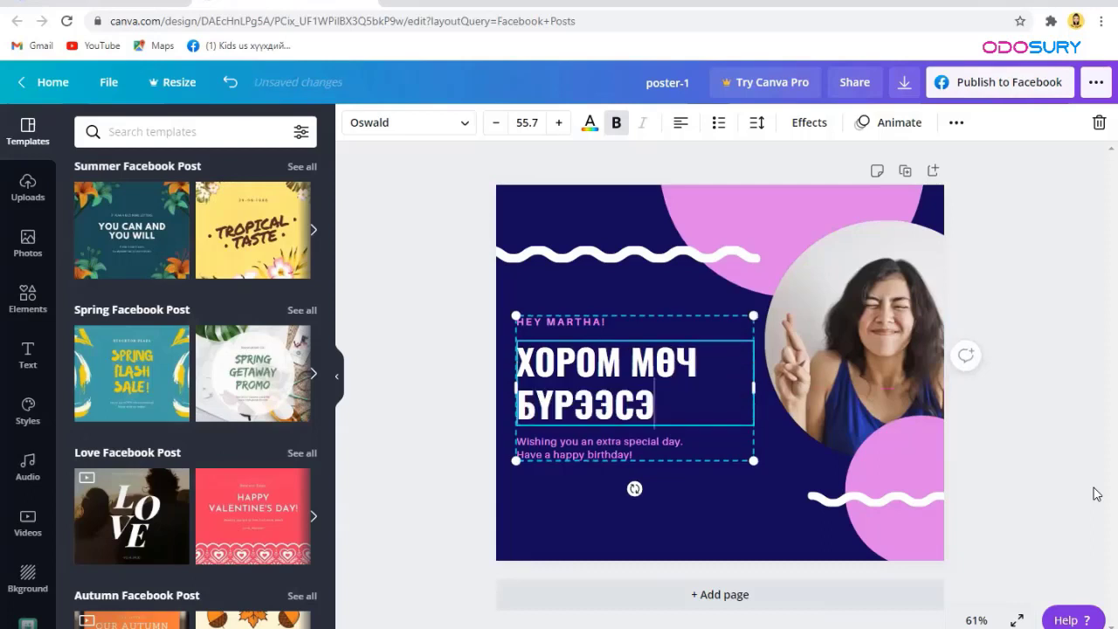
{"action": "type", "text": "Э АЗ ЖХ"}
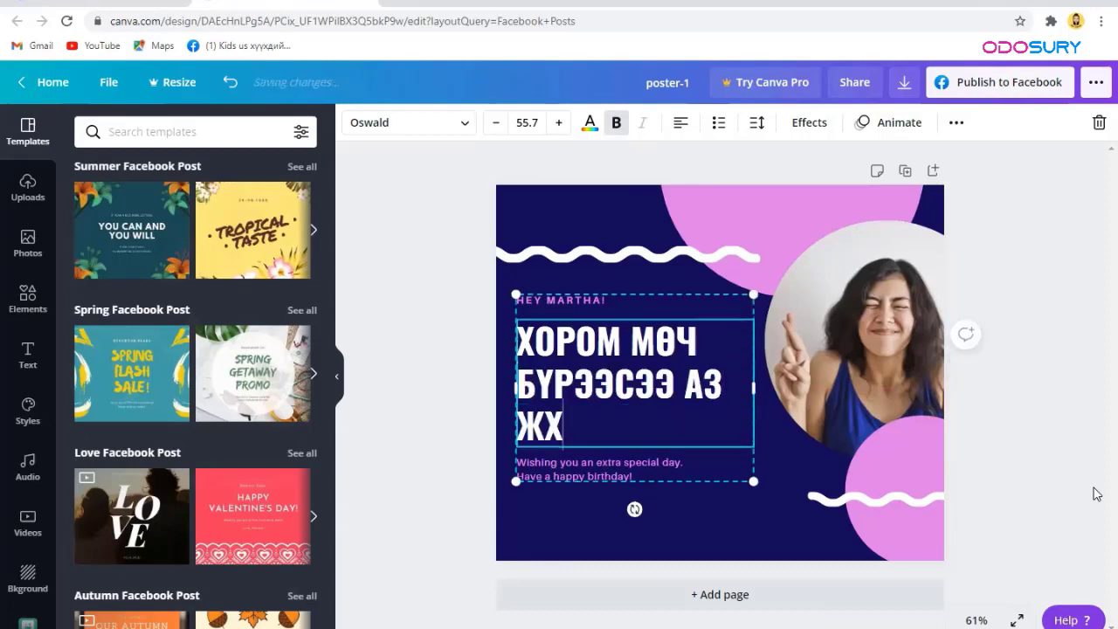
{"action": "key", "text": "BackSpace"}
{"action": "type", "text": "АРГАЛЫГ МЭ"}
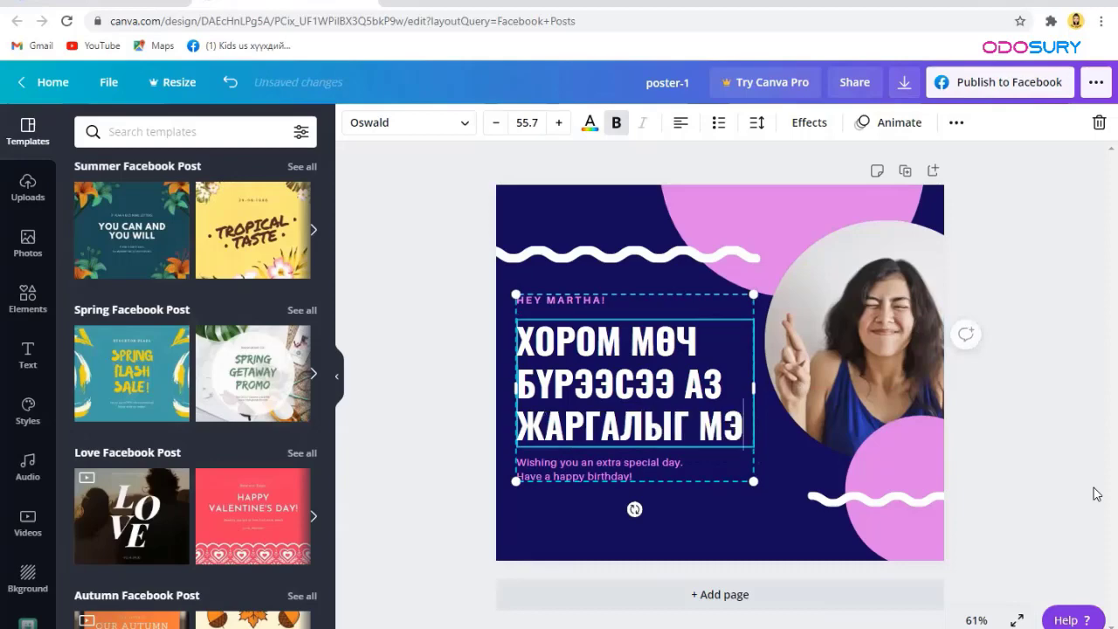
{"action": "type", "text": "ДЭР."}
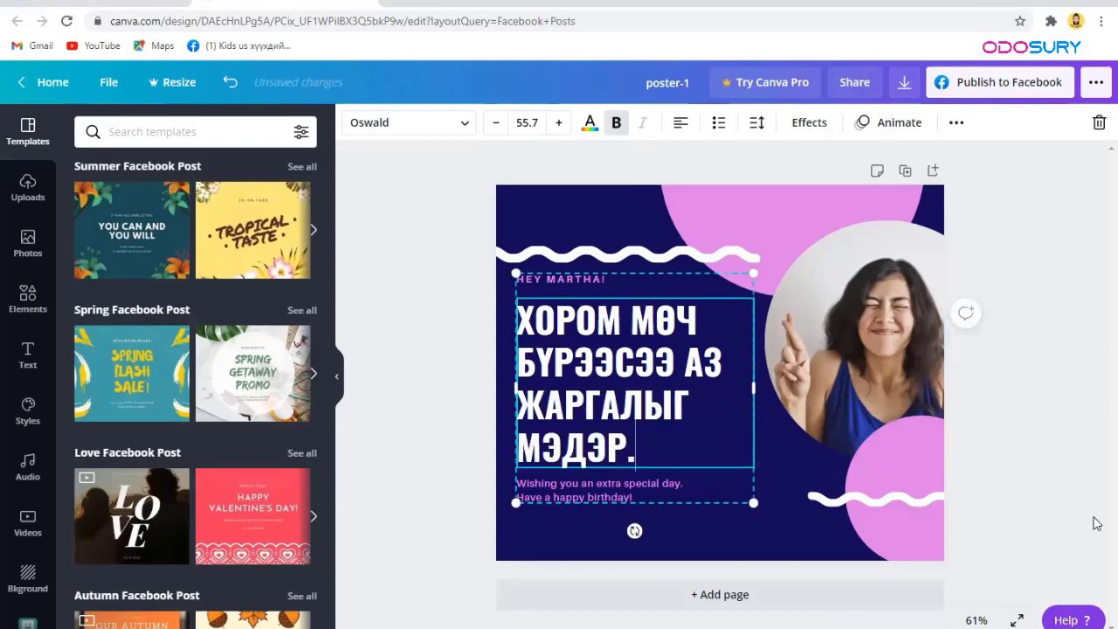
Step: Replace the 'HEY MARTHA!' line with 'CANVA LESSON-1'
{"action": "left_click", "coordinate": [607, 284]}
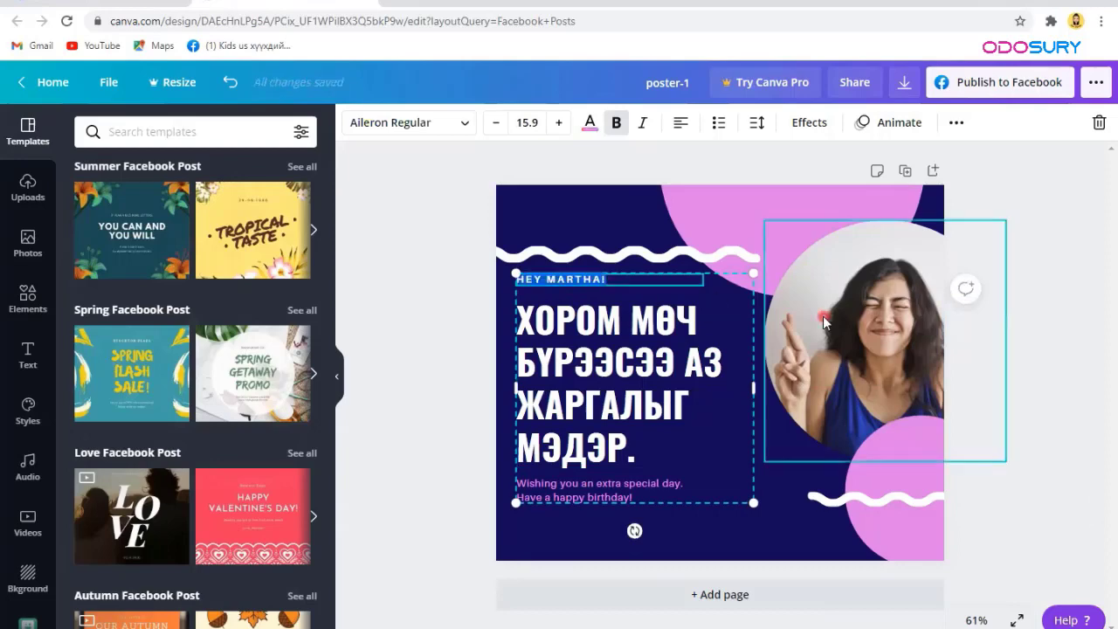
{"action": "key", "text": "BackSpace"}
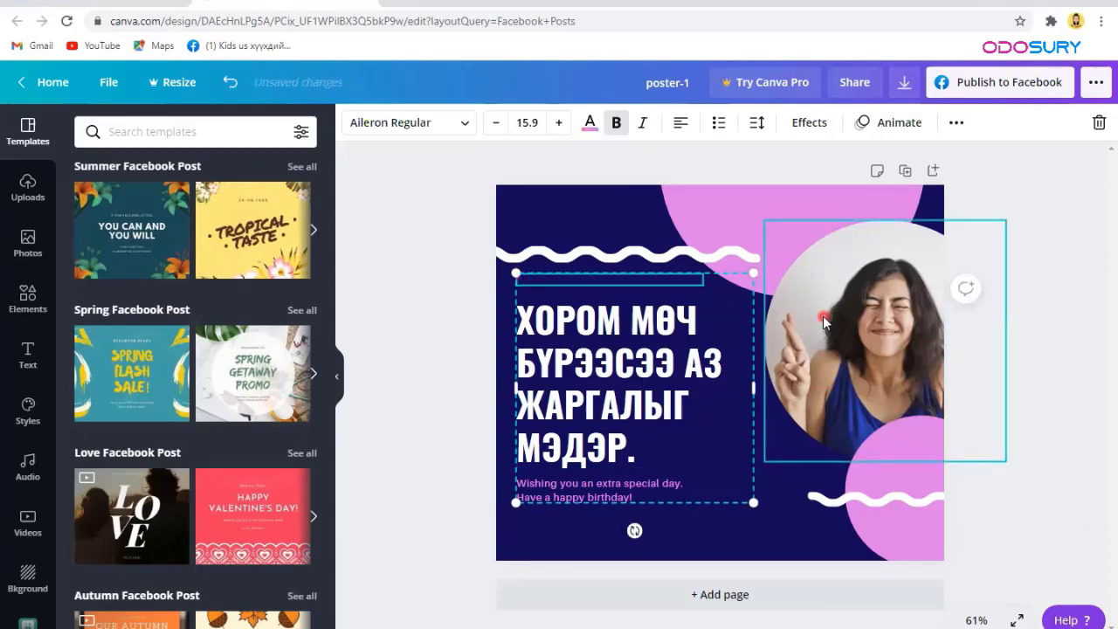
{"action": "left_click", "coordinate": [824, 320]}
{"action": "type", "text": "CANVA LESSON-1"}
Step: Delete the small birthday wish text and nudge the text block slightly lower
{"action": "double_click", "coordinate": [613, 498]}
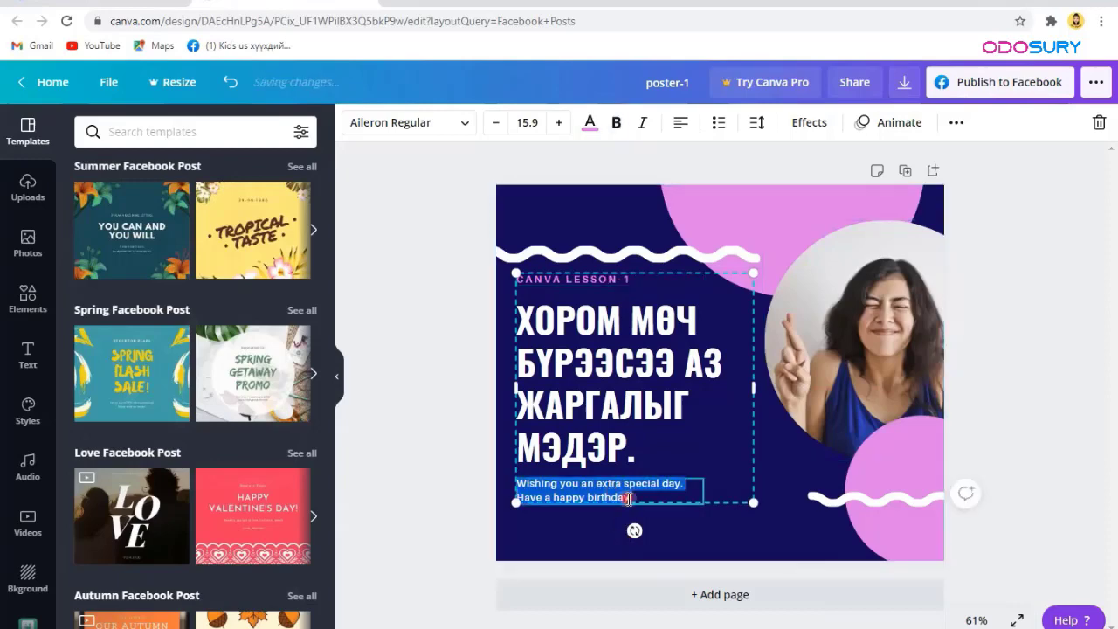
{"action": "key", "text": "BackSpace"}
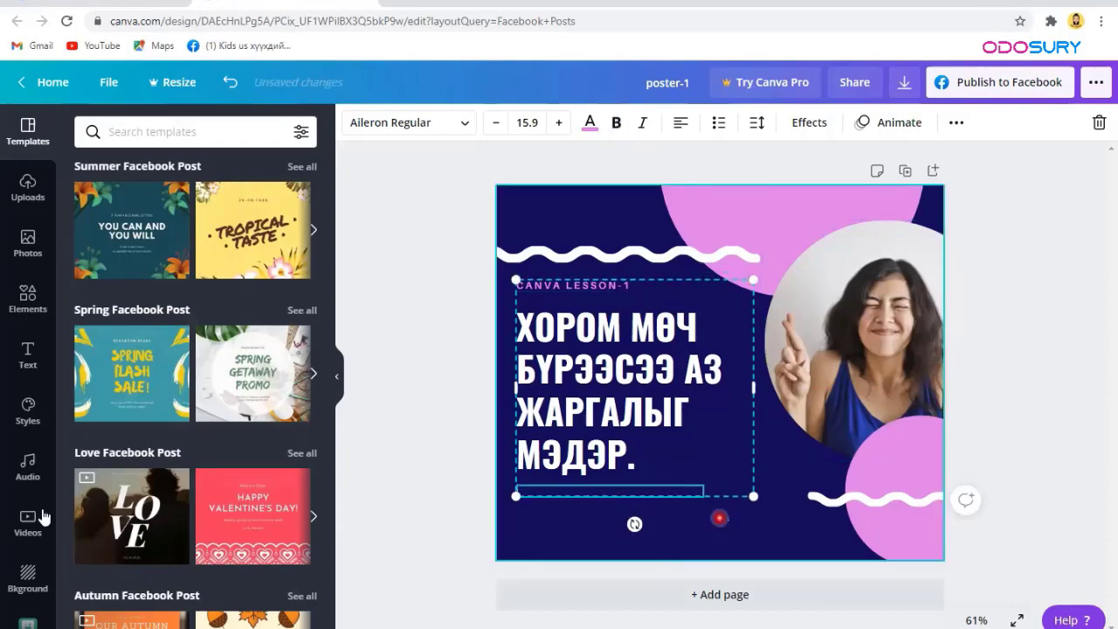
{"action": "left_click", "coordinate": [593, 361]}
{"action": "mouse_move", "coordinate": [588, 406]}
{"action": "left_mouse_down"}
{"action": "mouse_move", "coordinate": [597, 398]}
{"action": "mouse_move", "coordinate": [584, 399]}
{"action": "left_mouse_up"}
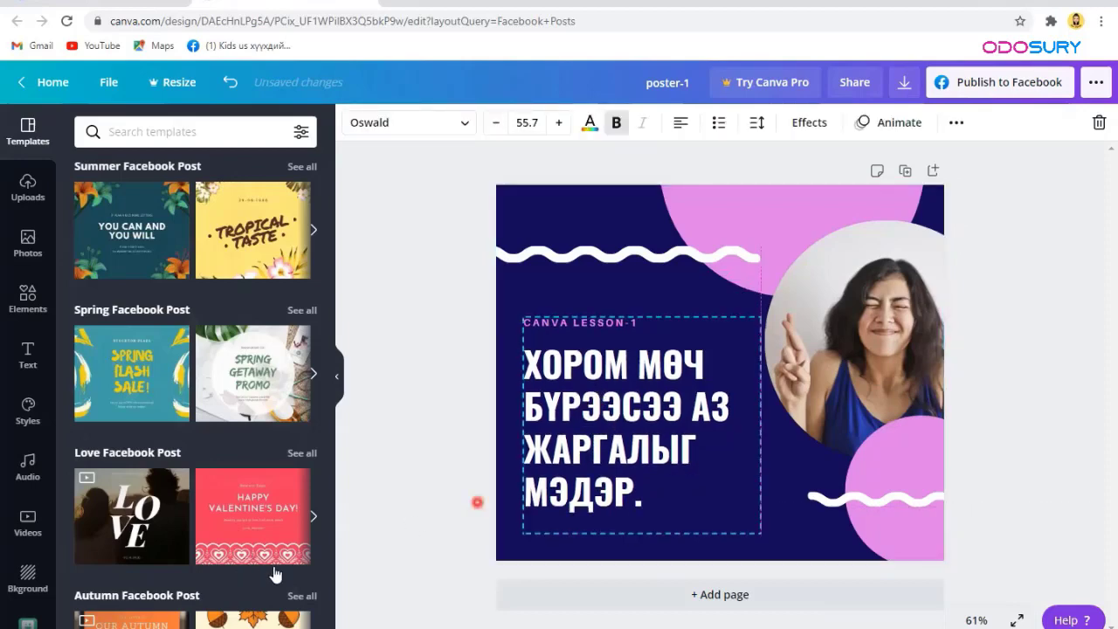
{"action": "left_click", "coordinate": [638, 434]}
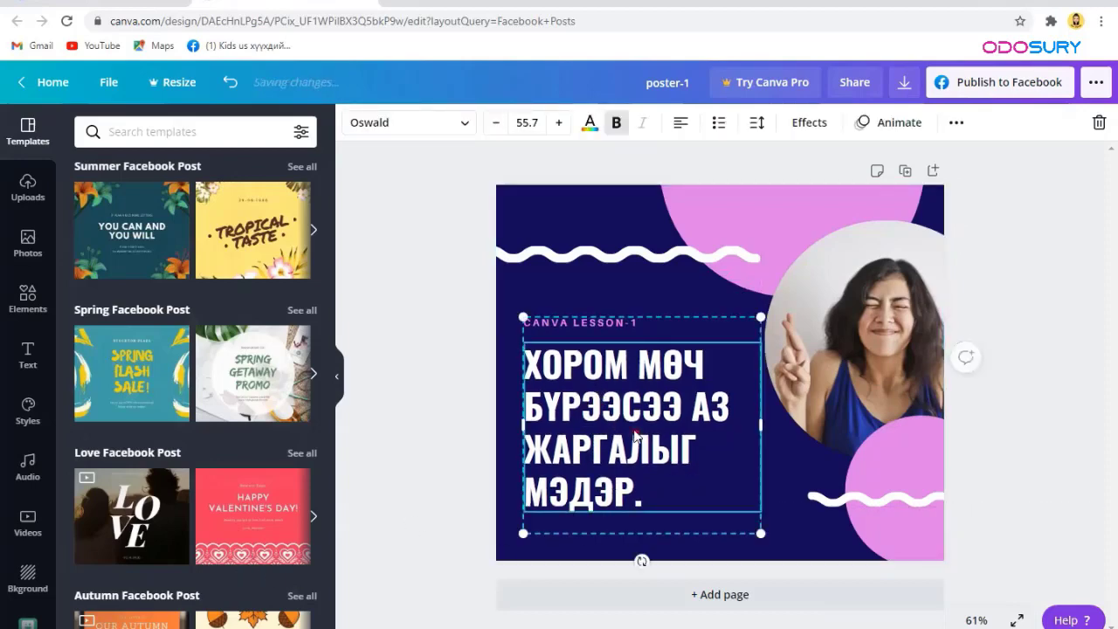
Step: Select the page and preview the Block, Breathe and Fade page animations
{"action": "left_click", "coordinate": [1087, 297]}
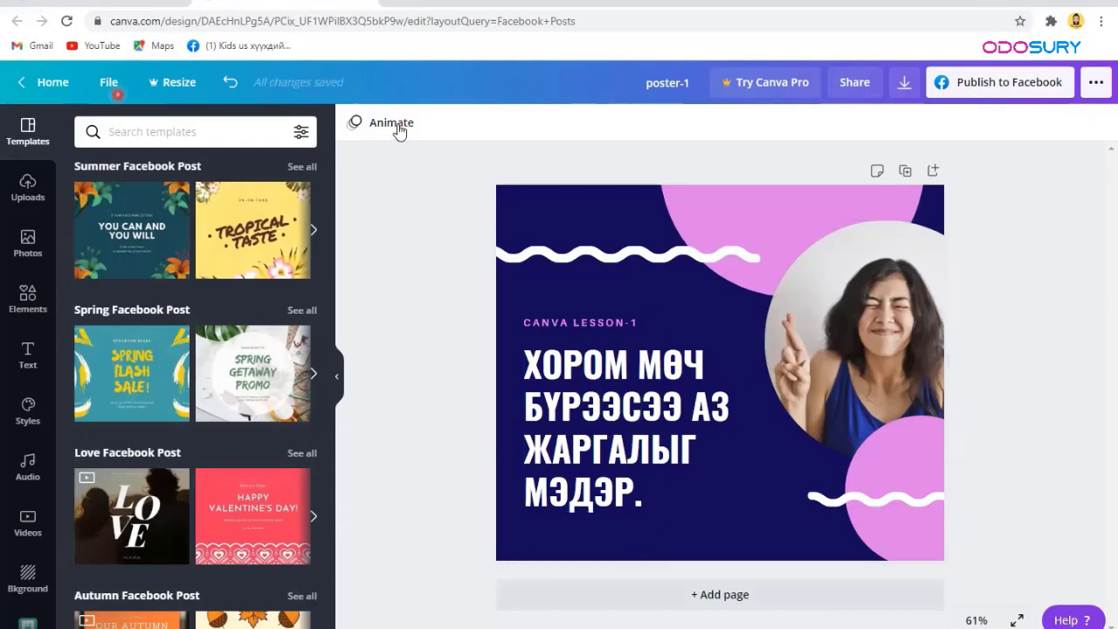
{"action": "left_click", "coordinate": [616, 268]}
{"action": "left_click", "coordinate": [561, 205]}
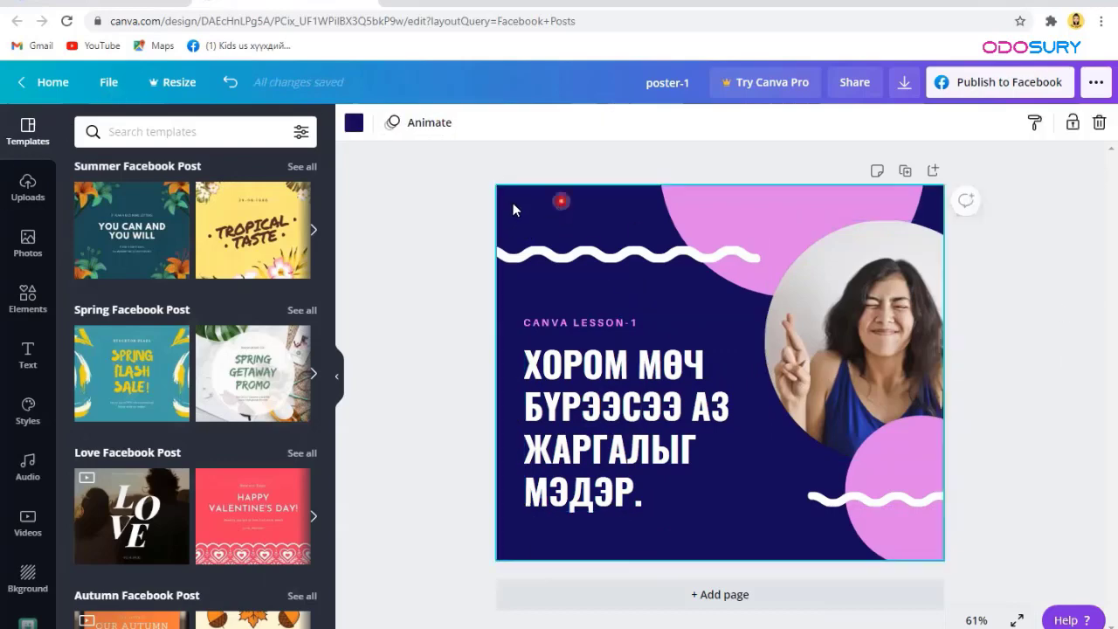
{"action": "left_click", "coordinate": [919, 231]}
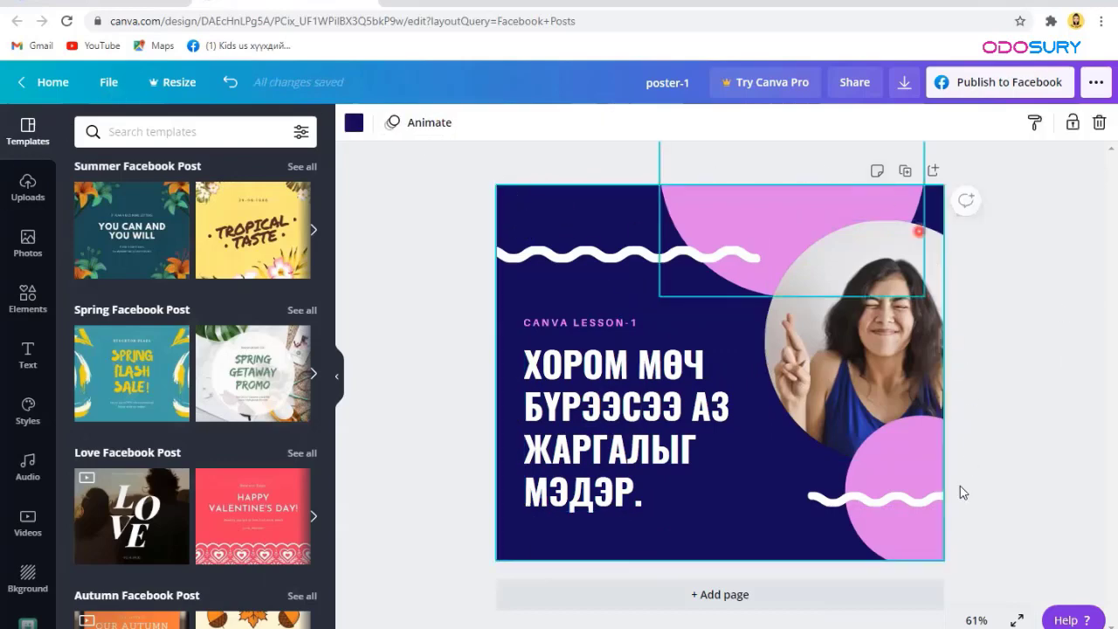
{"action": "left_click", "coordinate": [444, 128]}
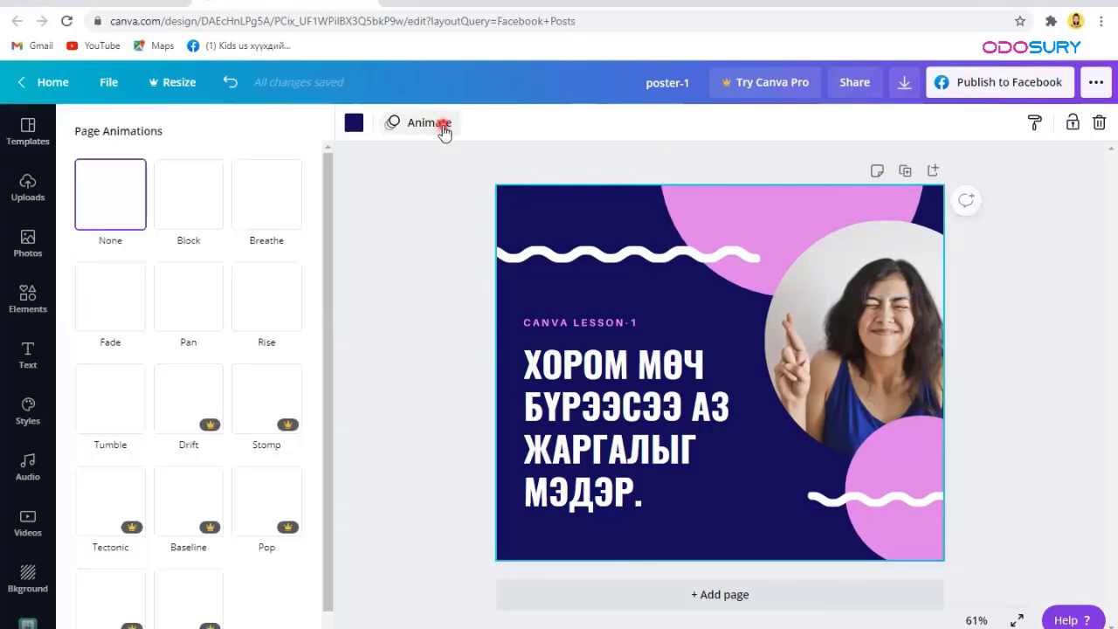
{"action": "left_click", "coordinate": [188, 198]}
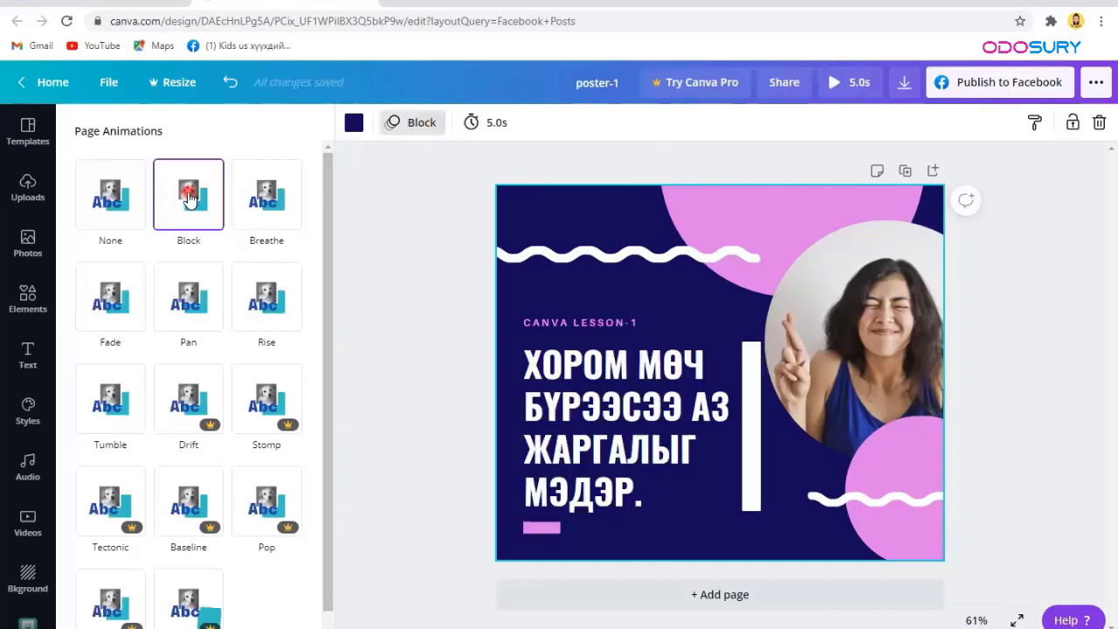
{"action": "left_click", "coordinate": [290, 206]}
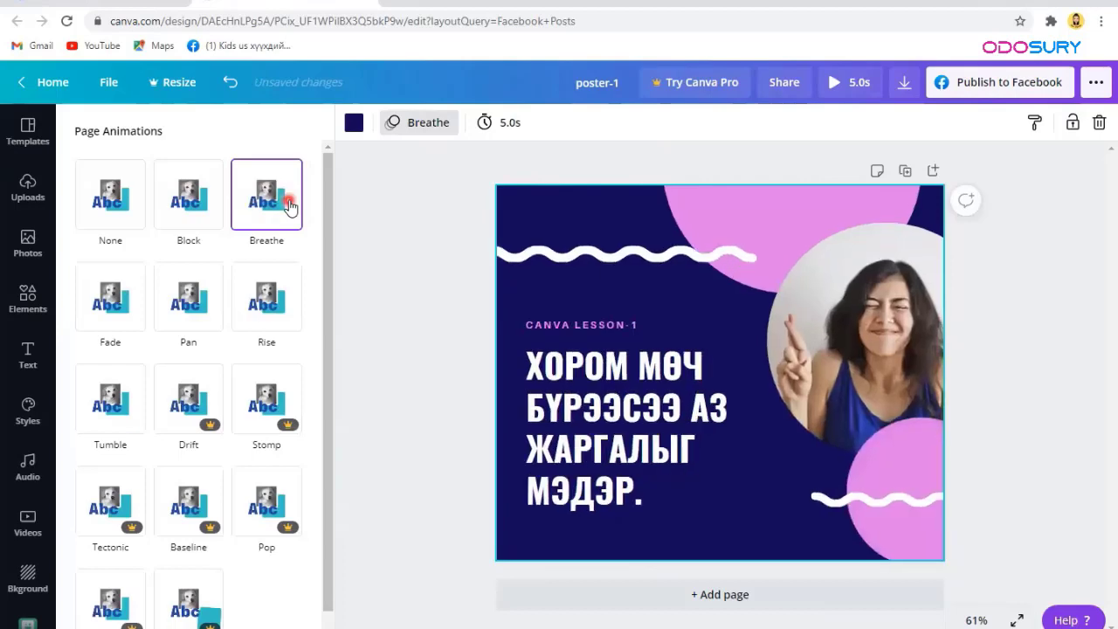
{"action": "left_click", "coordinate": [118, 320]}
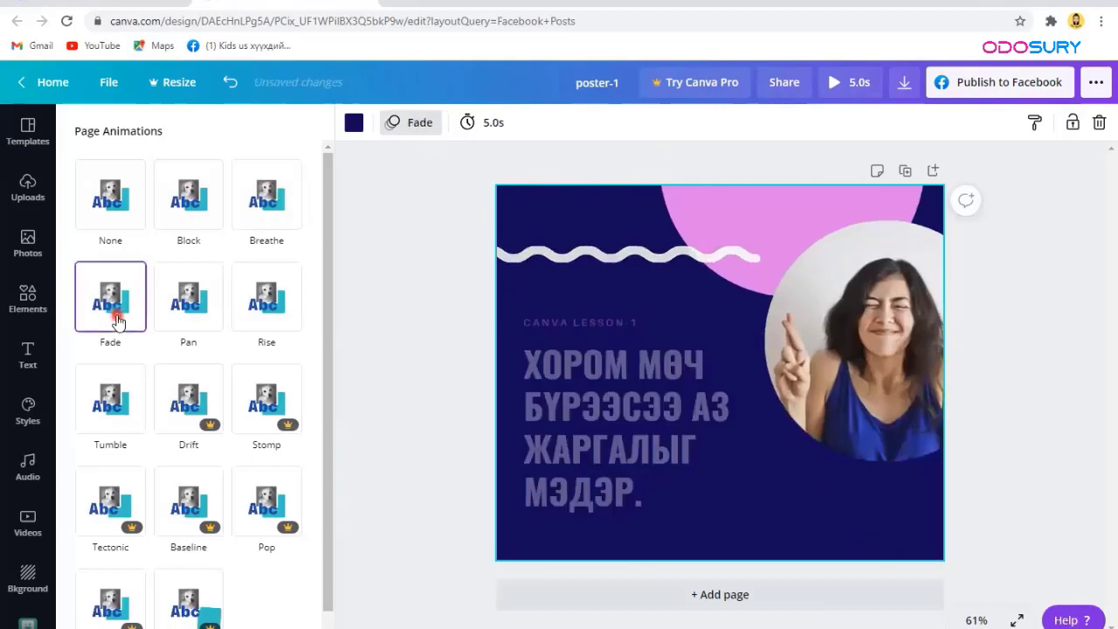
Step: Preview Pan, Rise and Tumble, recheck a few, then leave the page animation at None
{"action": "left_click", "coordinate": [197, 315]}
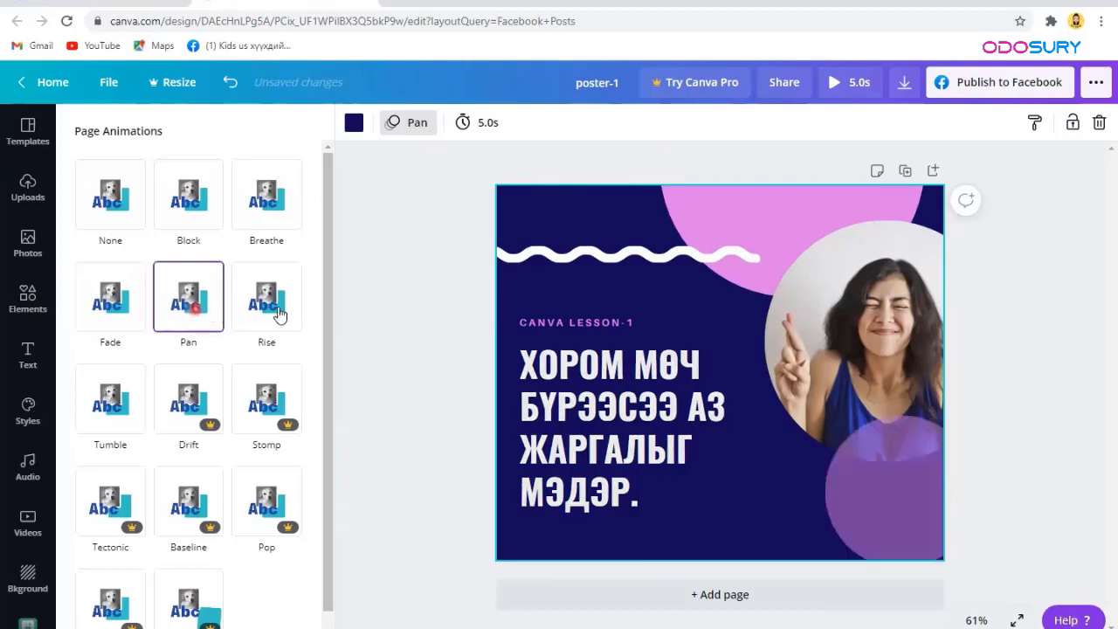
{"action": "left_click", "coordinate": [279, 315]}
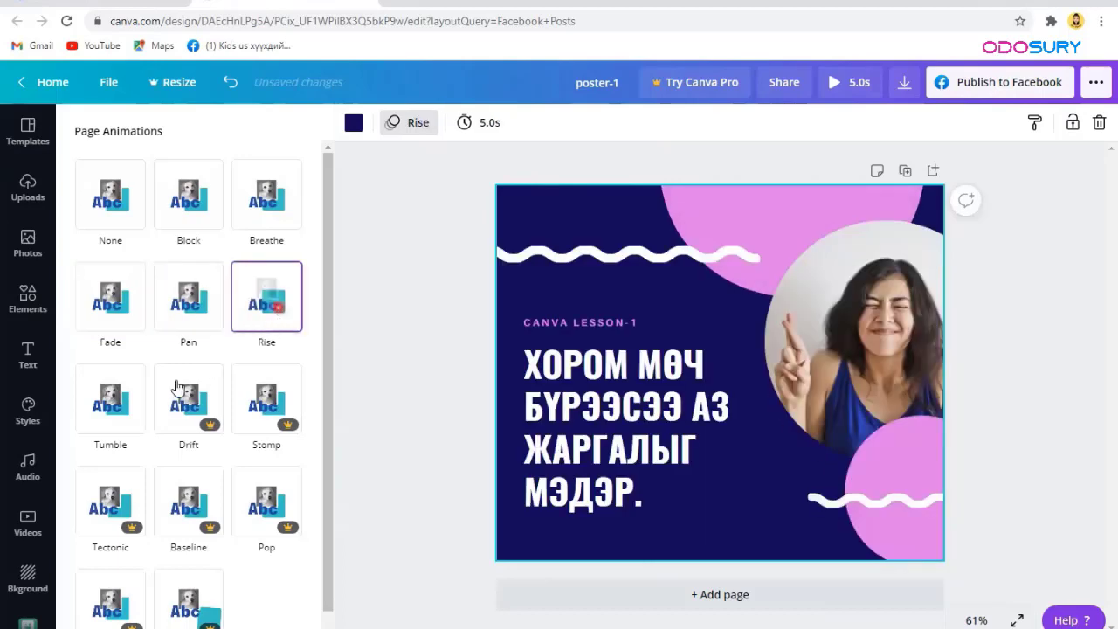
{"action": "left_click", "coordinate": [85, 412]}
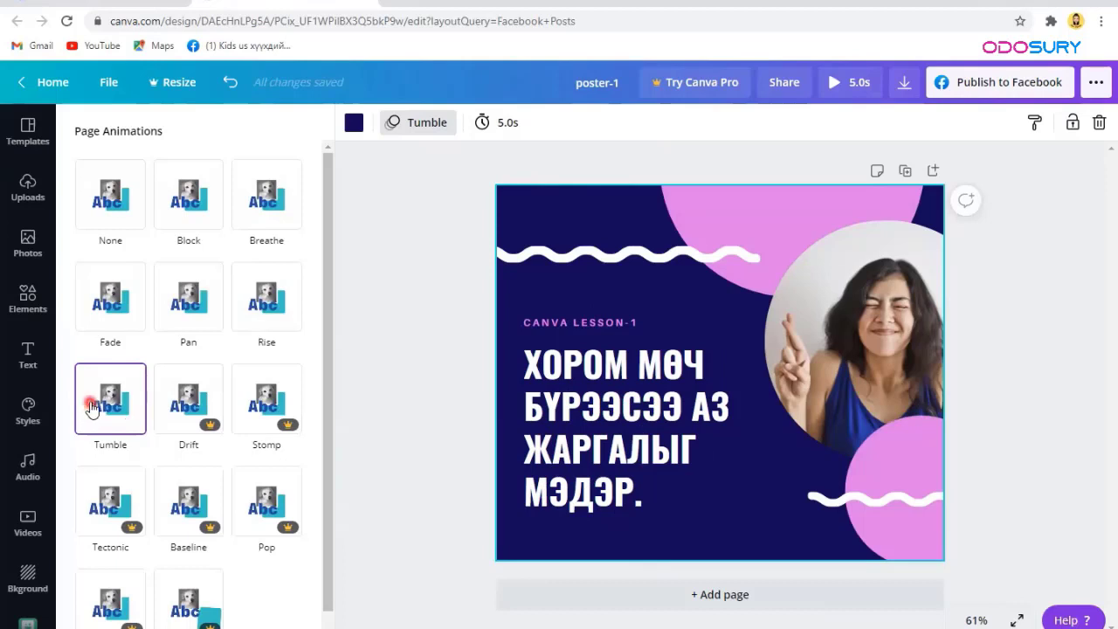
{"action": "left_click", "coordinate": [122, 319]}
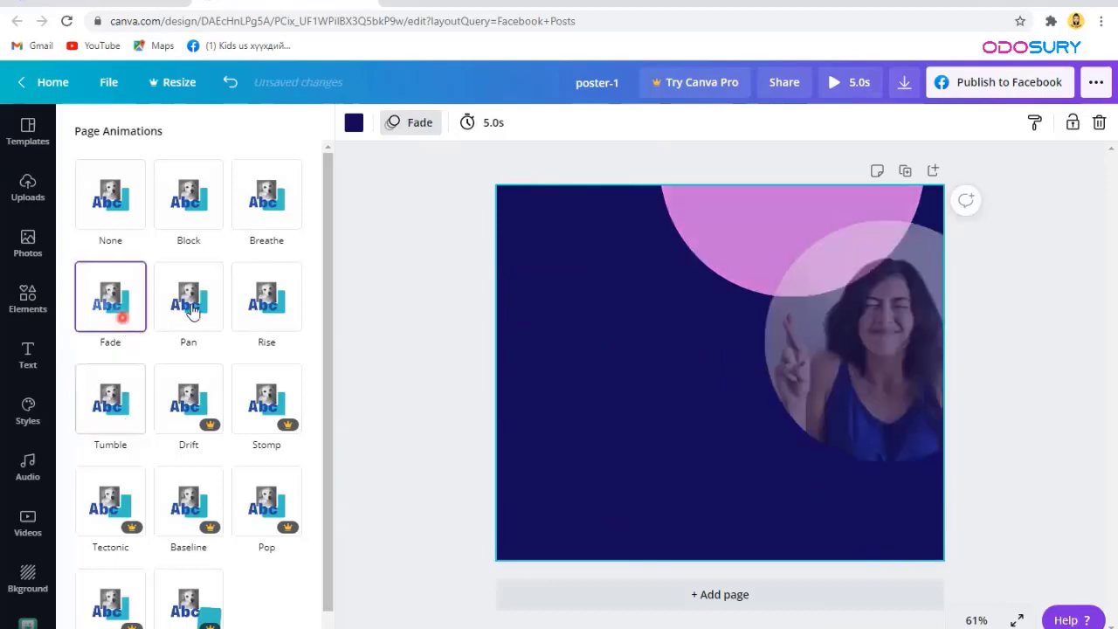
{"action": "left_click", "coordinate": [266, 316]}
{"action": "left_click", "coordinate": [256, 215]}
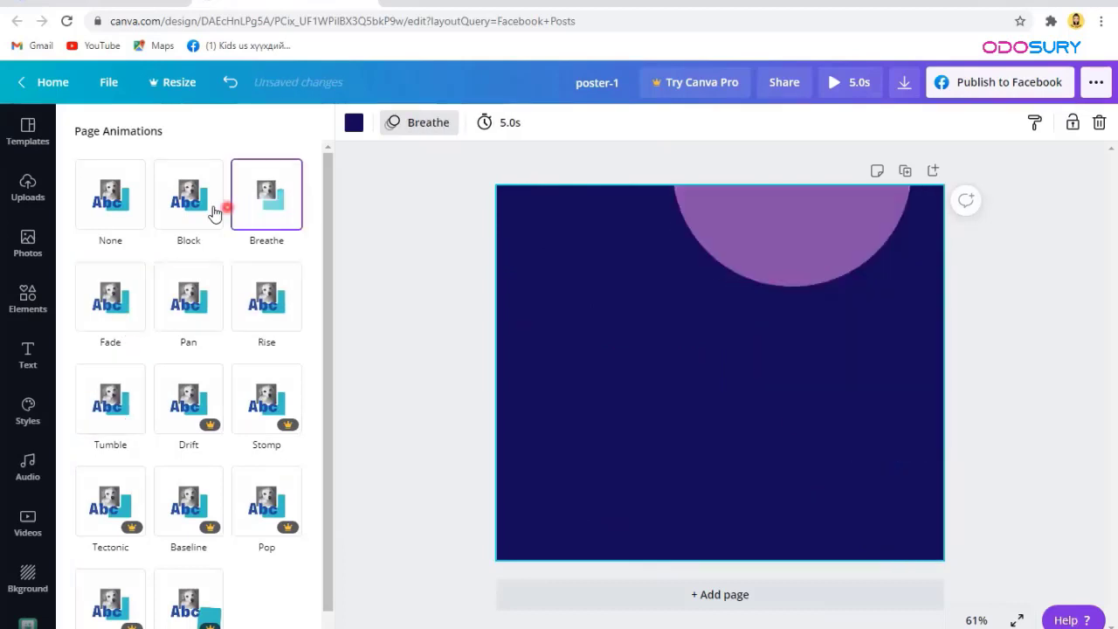
{"action": "left_click", "coordinate": [121, 208]}
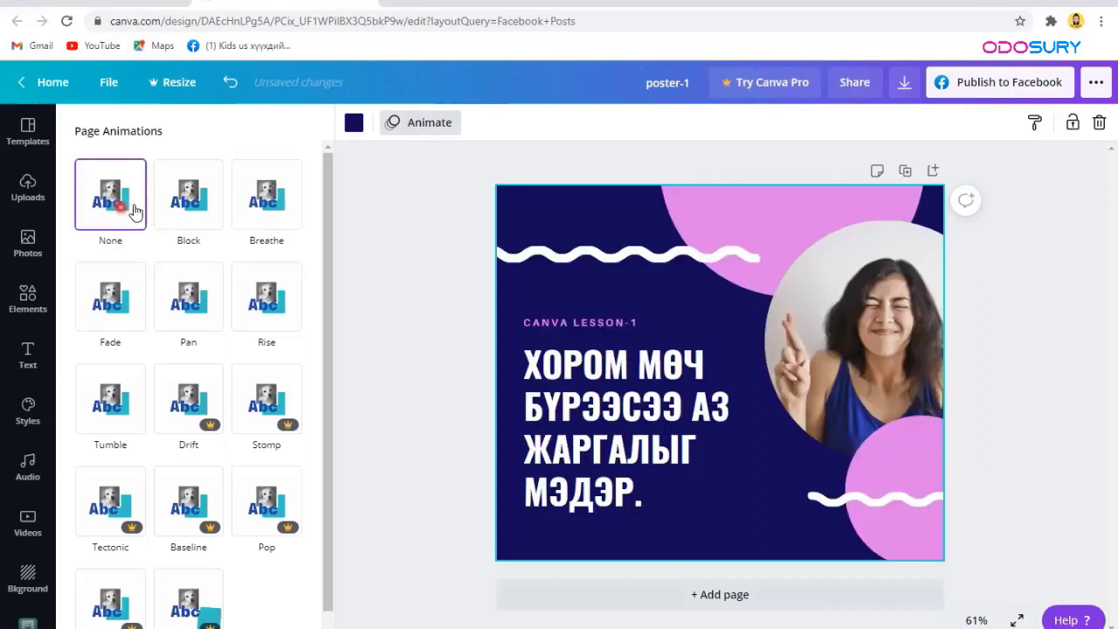
{"action": "left_click", "coordinate": [996, 248]}
{"action": "left_click", "coordinate": [902, 77]}
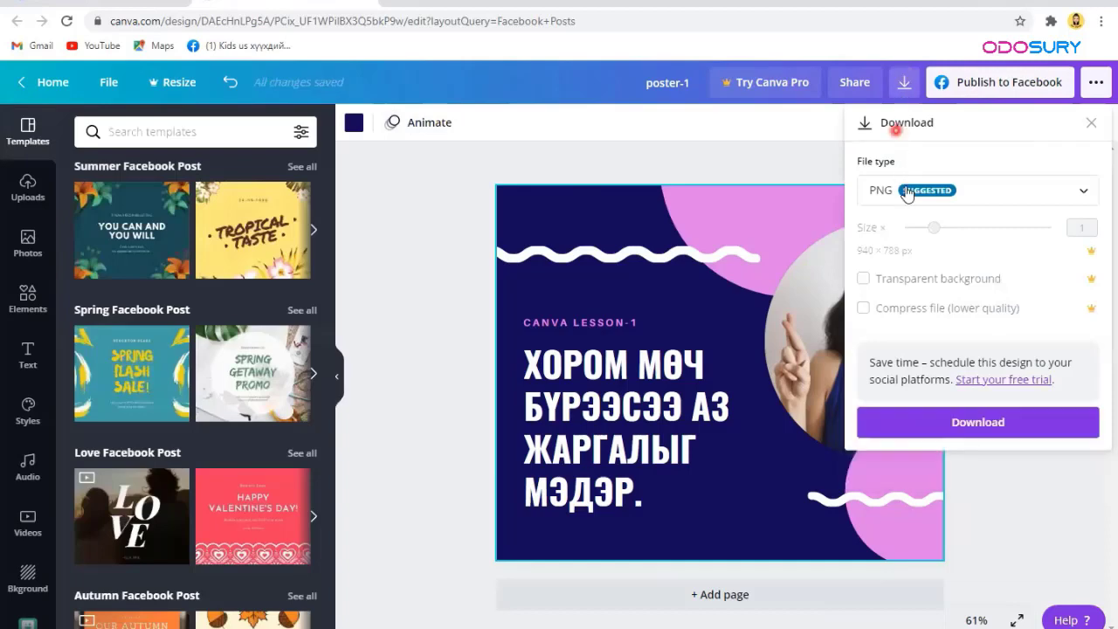
Step: Export the design as PNG, dismiss the referral pop-up, and open poster-1.png from downloads
{"action": "left_click", "coordinate": [927, 310]}
{"action": "left_click", "coordinate": [935, 418]}
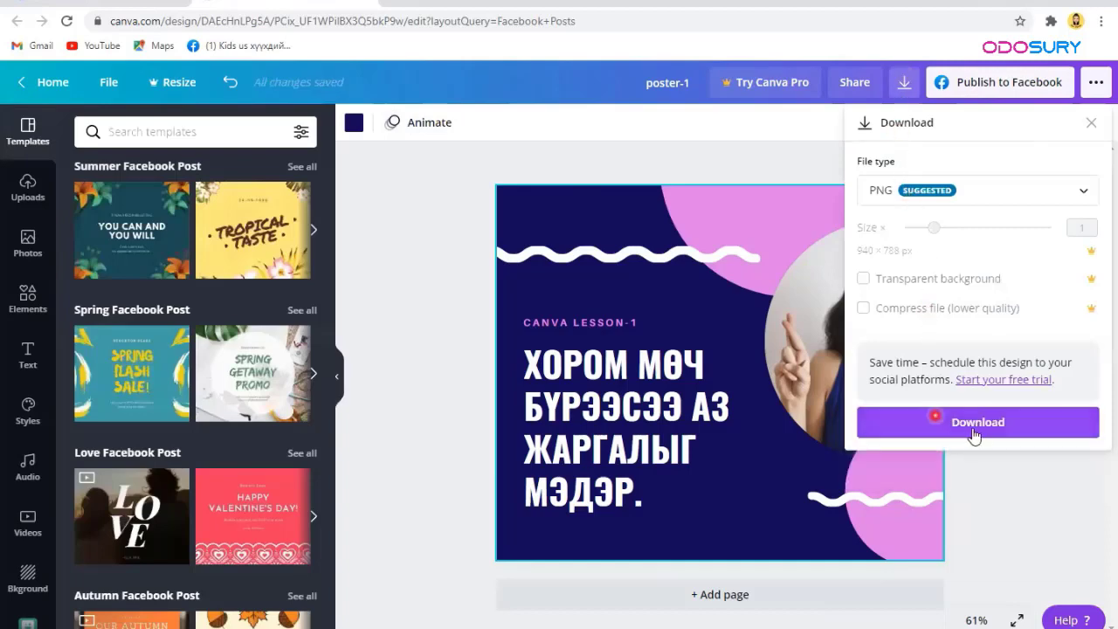
{"action": "left_click", "coordinate": [982, 423]}
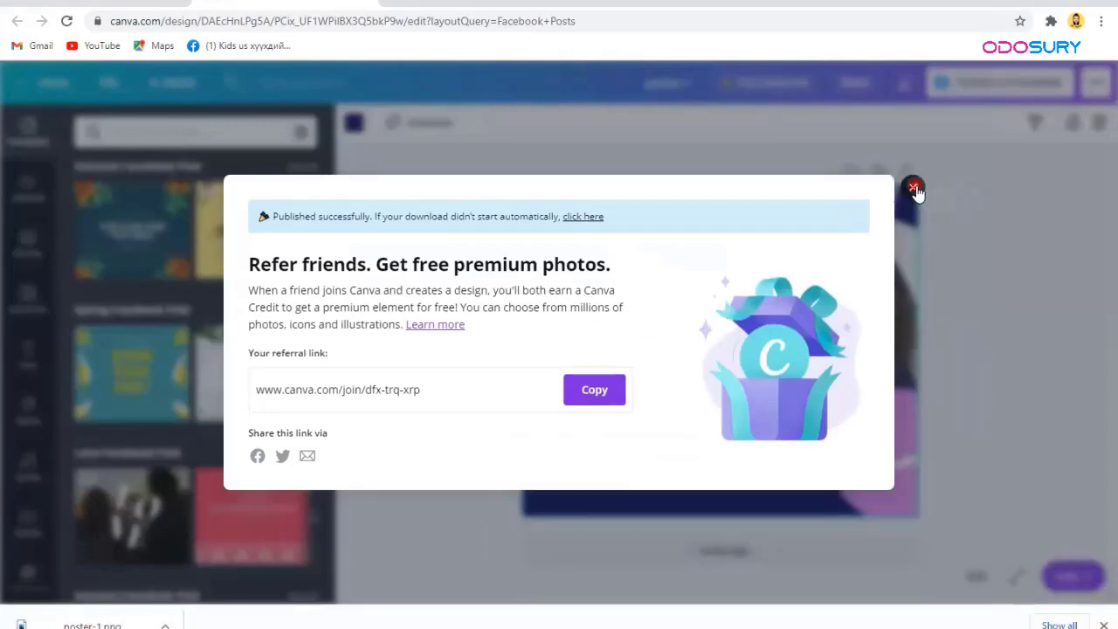
{"action": "left_click", "coordinate": [385, 518]}
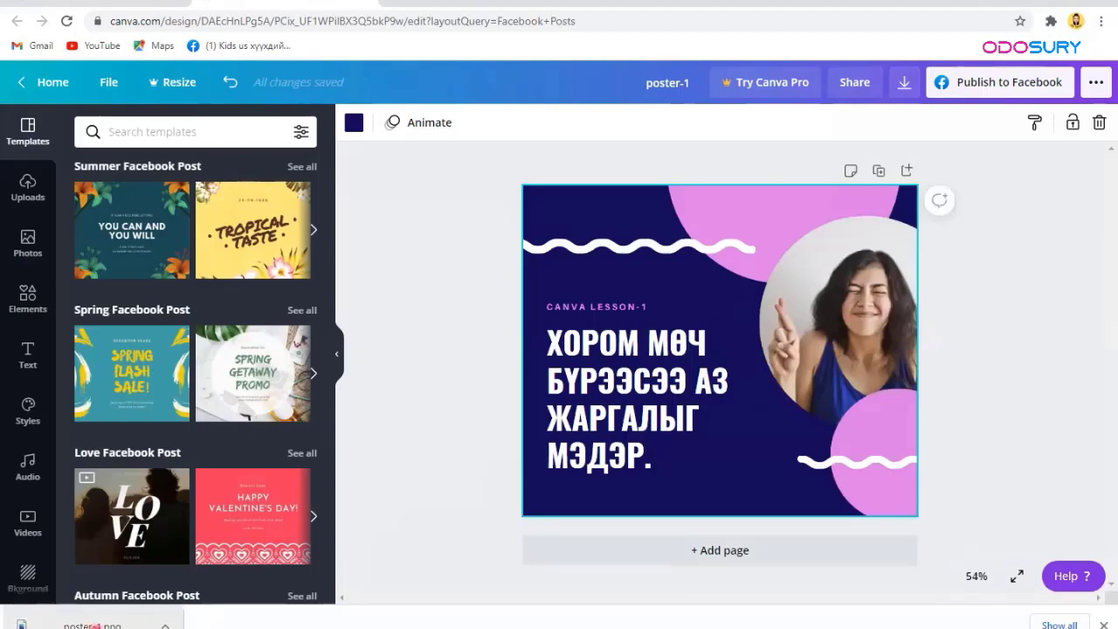
{"action": "left_click", "coordinate": [93, 625]}
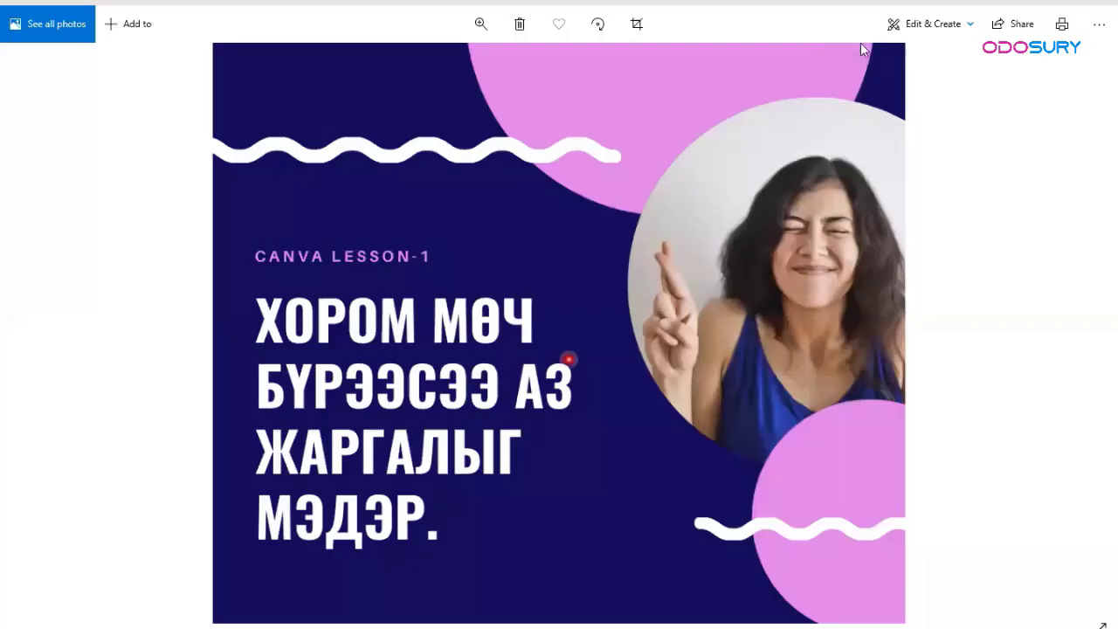
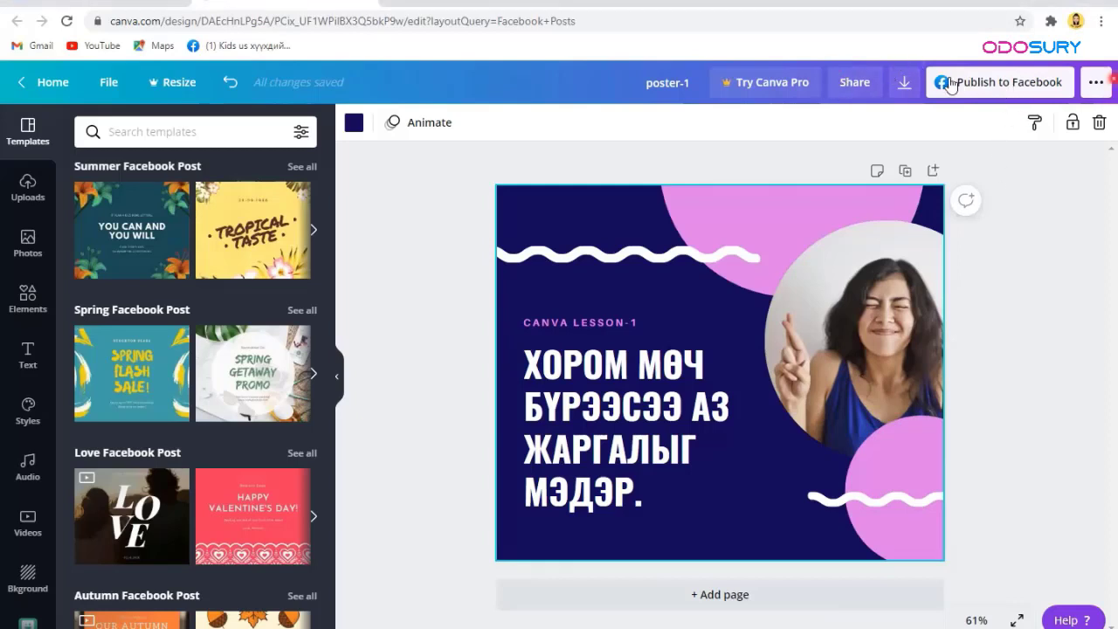
Step: Check the Download panel and its file type list, then return to the full publishing menu
{"action": "left_click", "coordinate": [909, 91]}
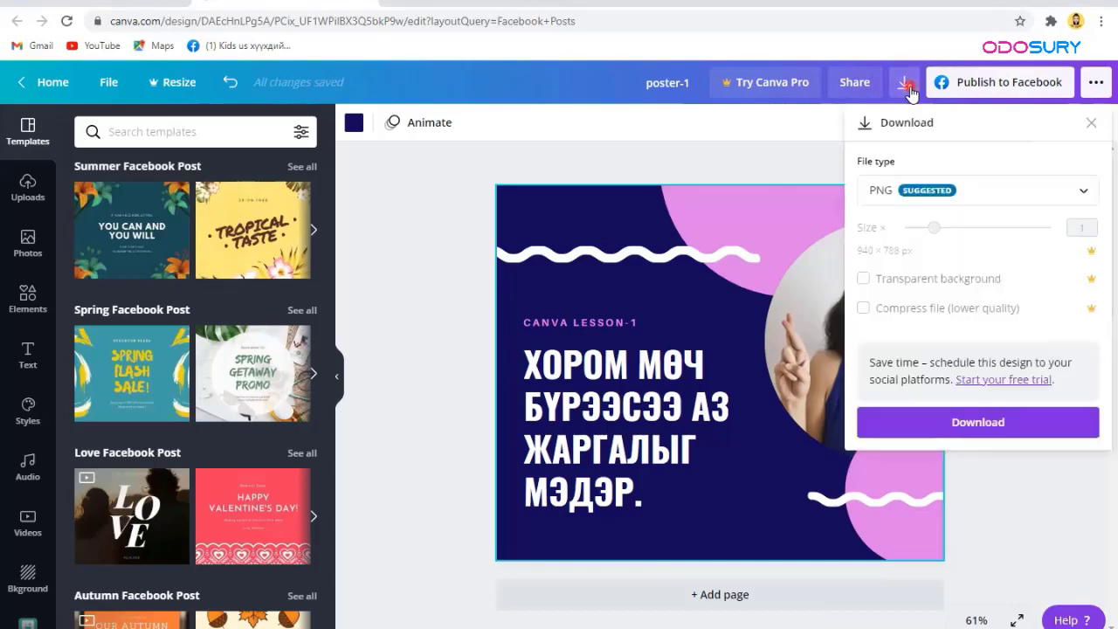
{"action": "left_click", "coordinate": [1097, 91]}
{"action": "left_click", "coordinate": [1097, 90]}
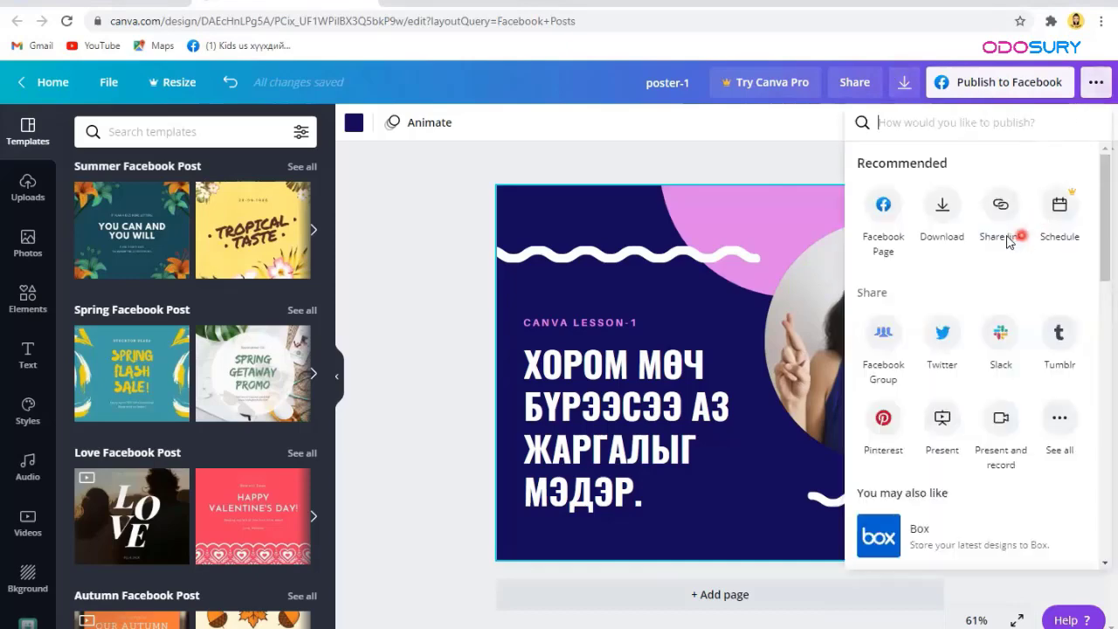
{"action": "left_click", "coordinate": [883, 208]}
{"action": "left_click", "coordinate": [944, 209]}
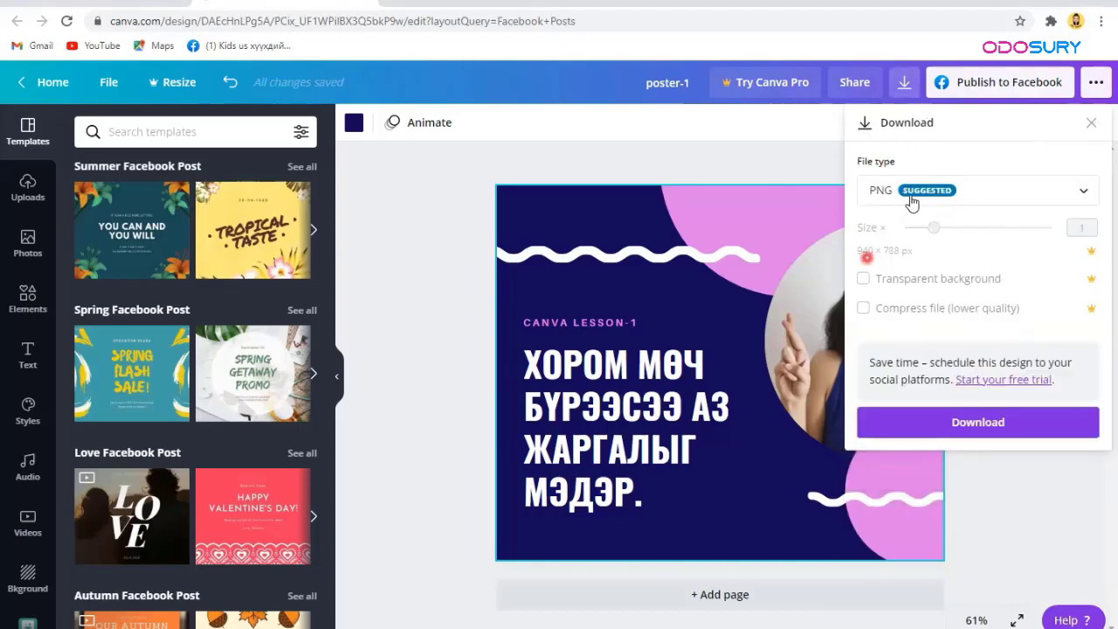
{"action": "left_click", "coordinate": [912, 200]}
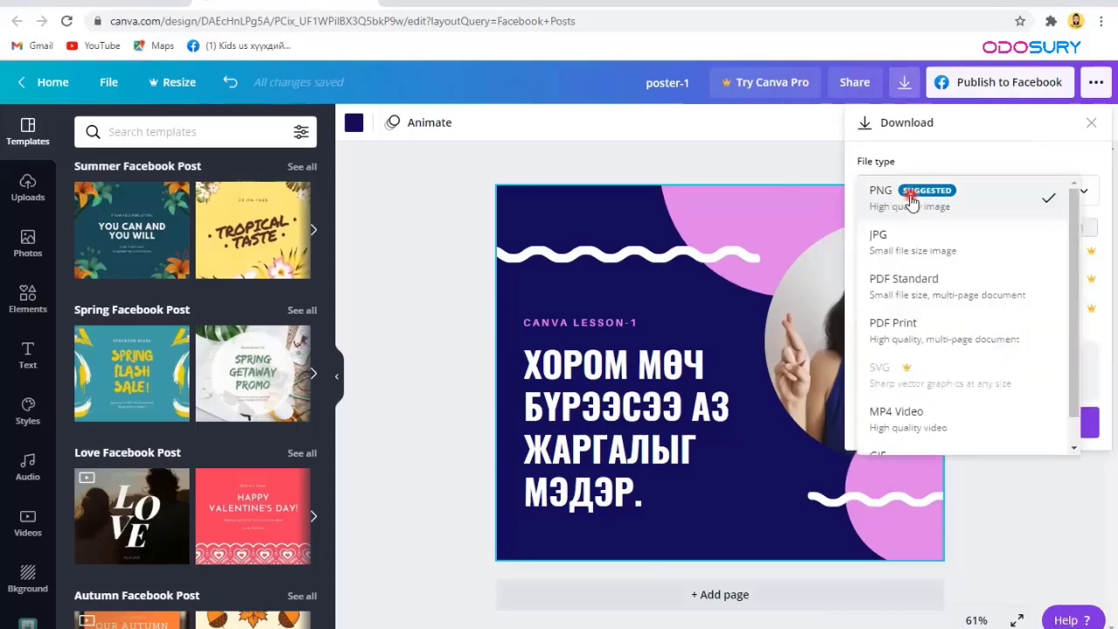
{"action": "left_click", "coordinate": [1097, 83]}
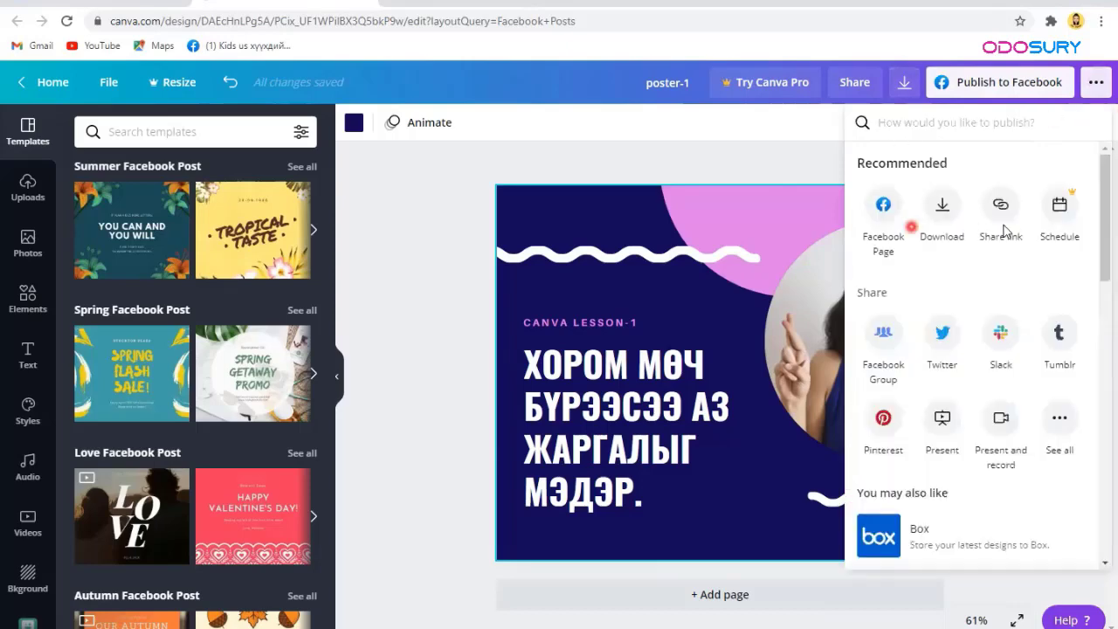
Step: Copy the design's view-only share link
{"action": "left_click", "coordinate": [1002, 214]}
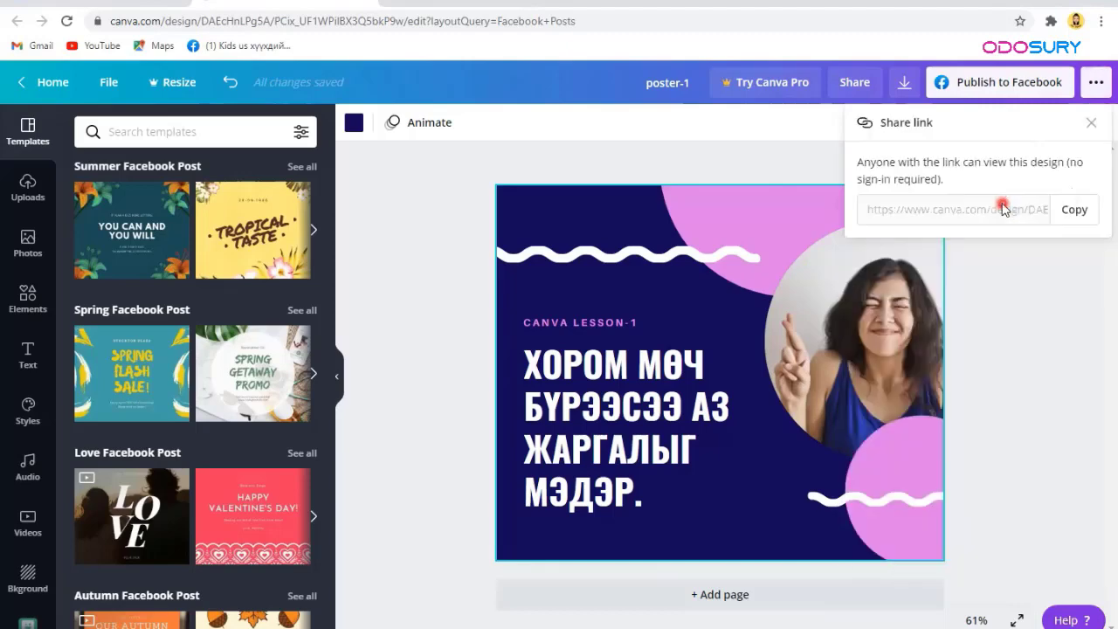
{"action": "left_click", "coordinate": [913, 214]}
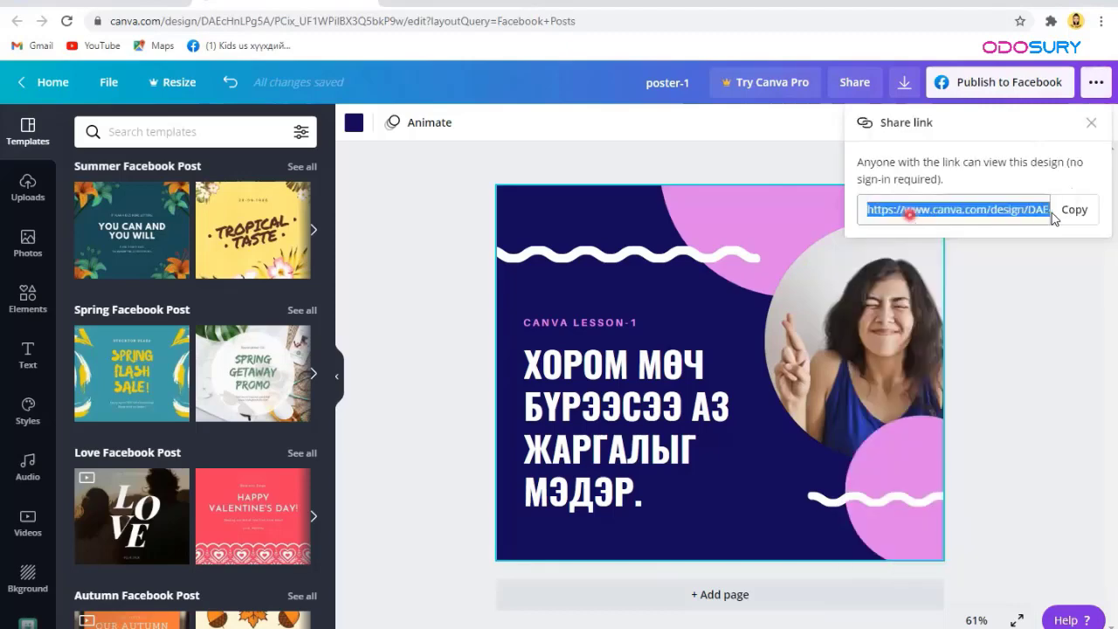
{"action": "left_click", "coordinate": [1074, 211]}
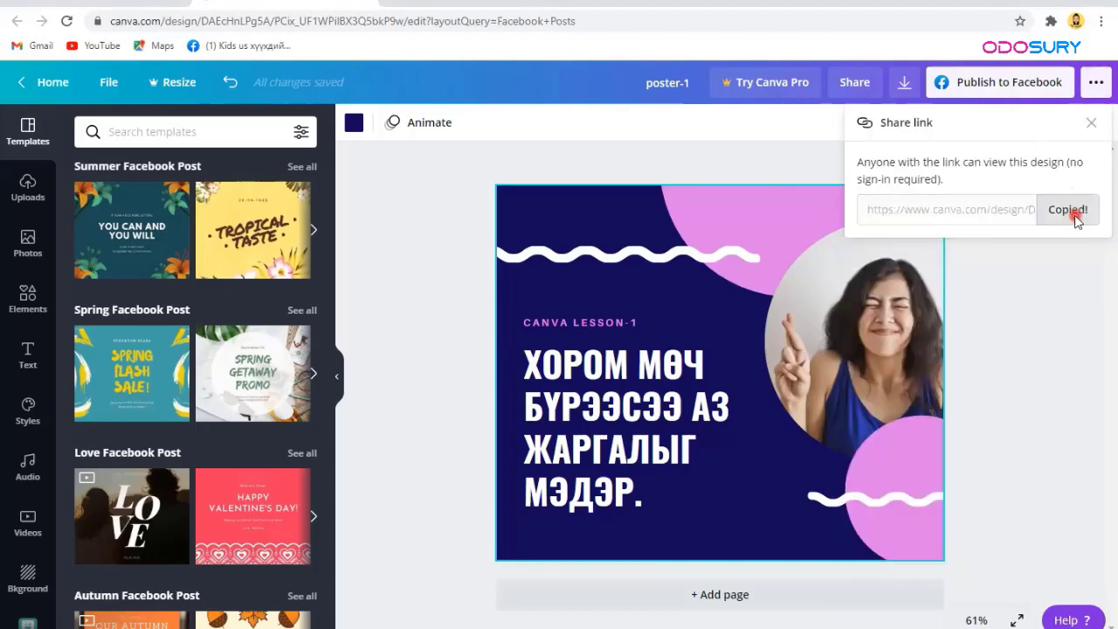
{"action": "left_click", "coordinate": [1091, 123]}
Step: Delete the navy page background and reopen the publishing and sharing options
{"action": "key", "text": "Delete"}
{"action": "left_click", "coordinate": [609, 252]}
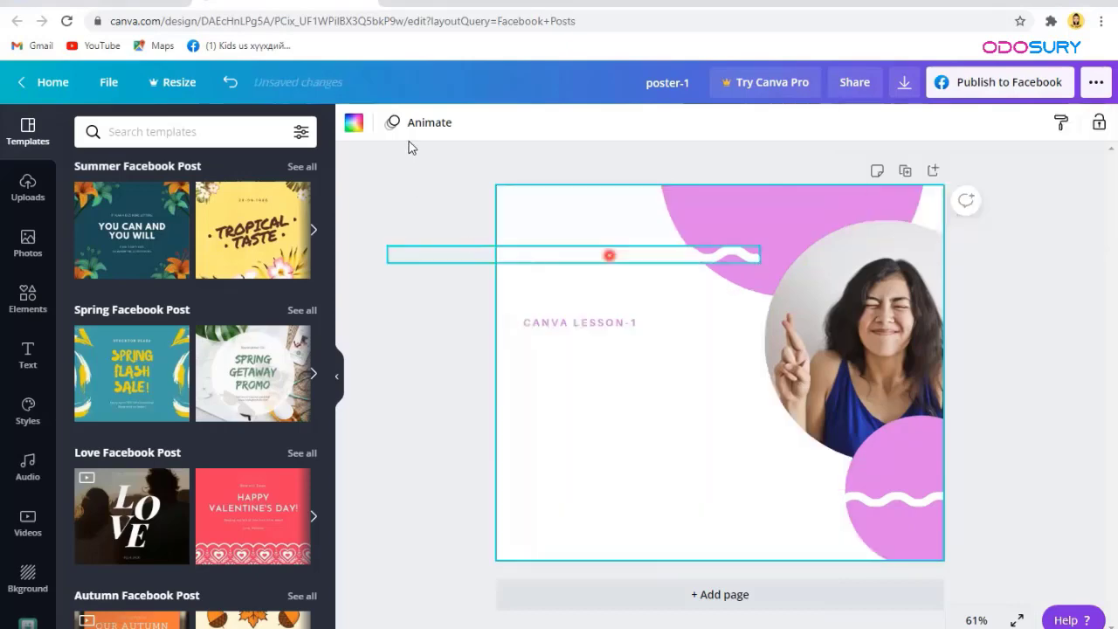
{"action": "left_click", "coordinate": [461, 157]}
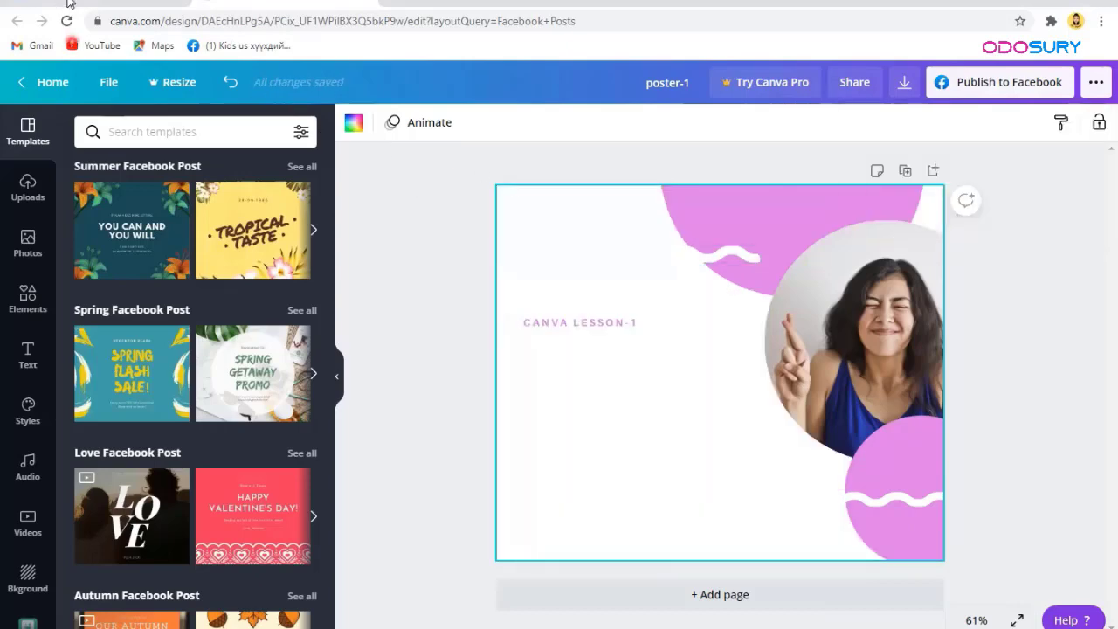
{"action": "left_click", "coordinate": [689, 263]}
{"action": "left_click", "coordinate": [1067, 73]}
{"action": "left_click", "coordinate": [1094, 84]}
{"action": "left_click", "coordinate": [1004, 267]}
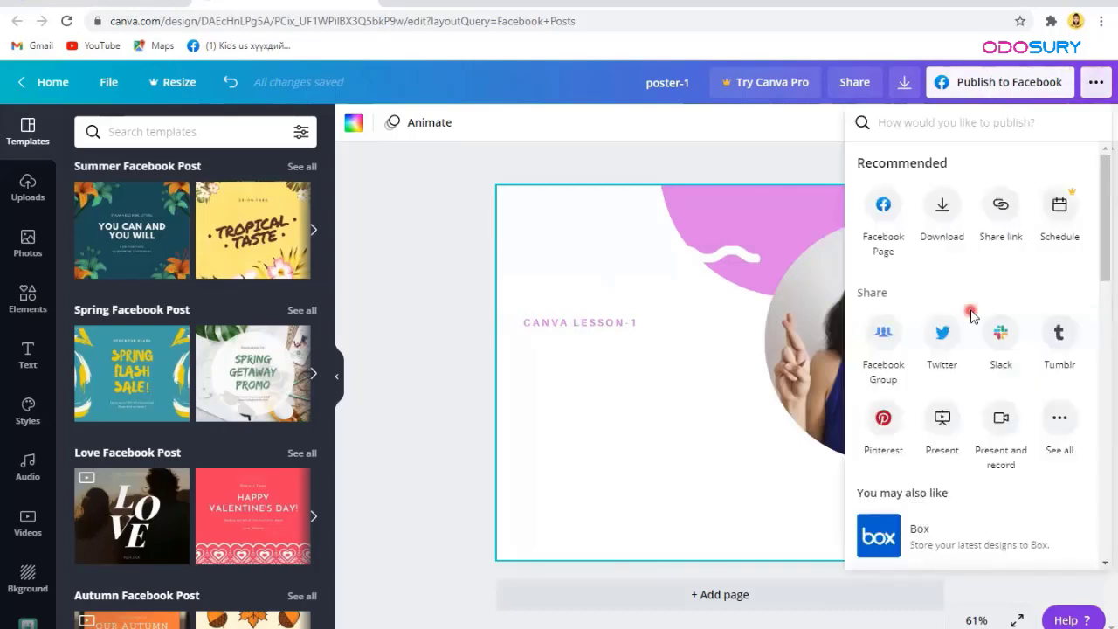
Step: Choose See all under Share and scroll through every sharing destination
{"action": "scroll", "coordinate": [900, 302], "scroll_direction": "down", "scroll_amount": 1}
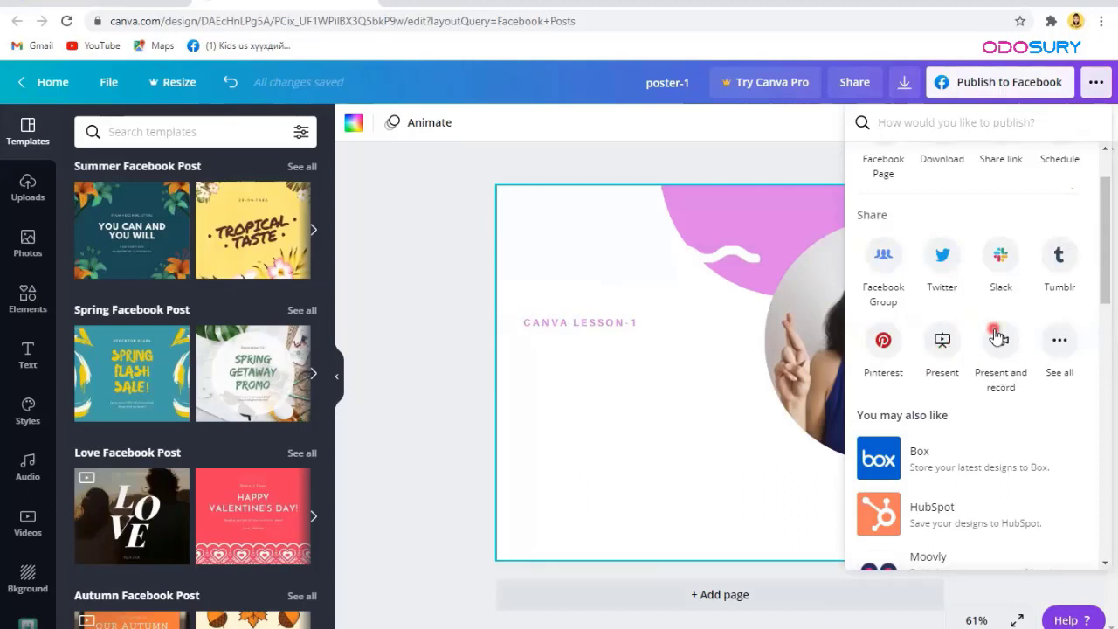
{"action": "left_click", "coordinate": [1065, 349]}
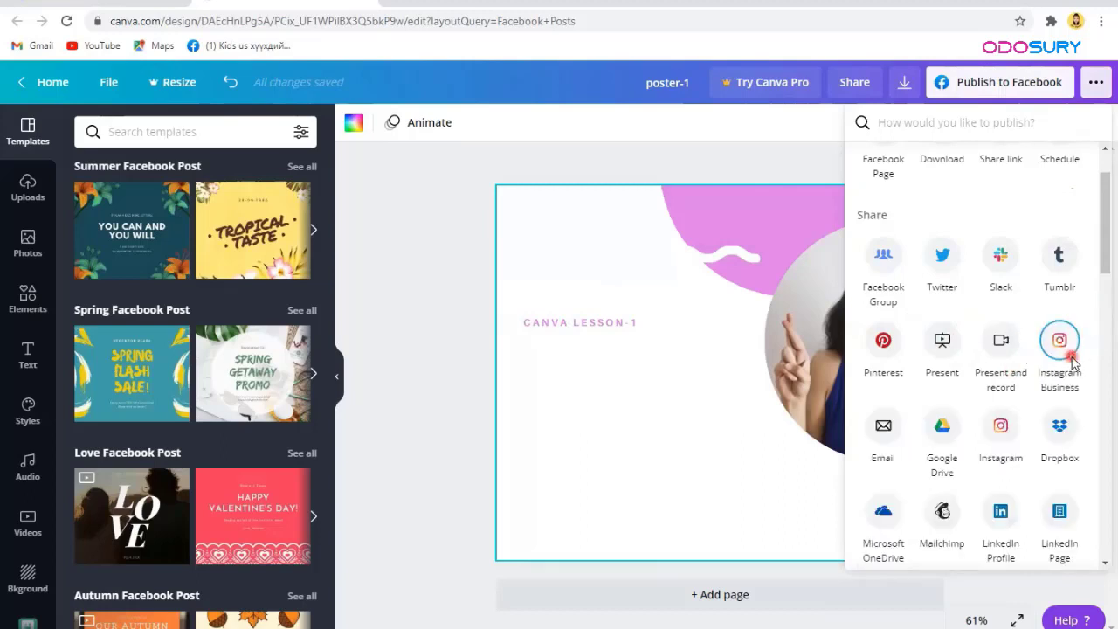
{"action": "scroll", "coordinate": [1073, 361], "scroll_direction": "down", "scroll_amount": 4}
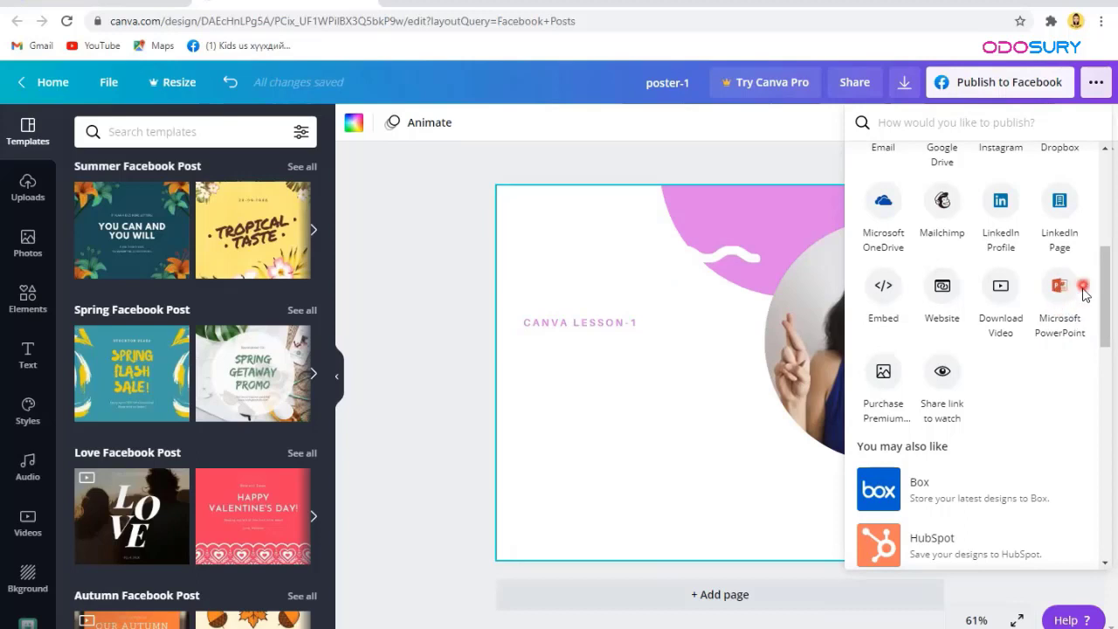
{"action": "scroll", "coordinate": [891, 407], "scroll_direction": "down", "scroll_amount": 3}
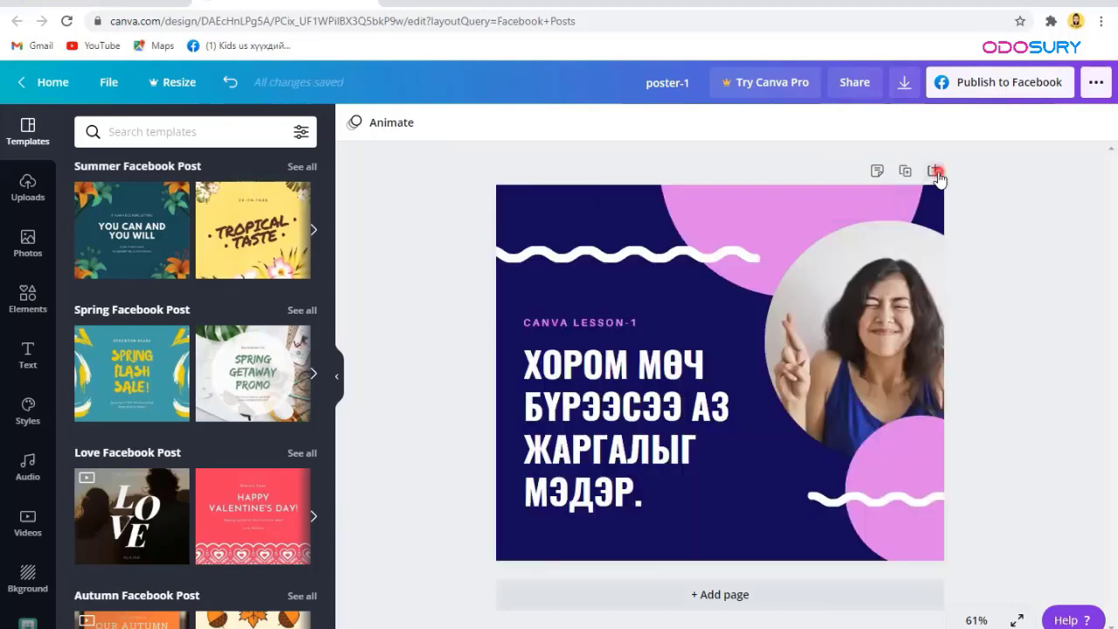
{"action": "left_click", "coordinate": [935, 171]}
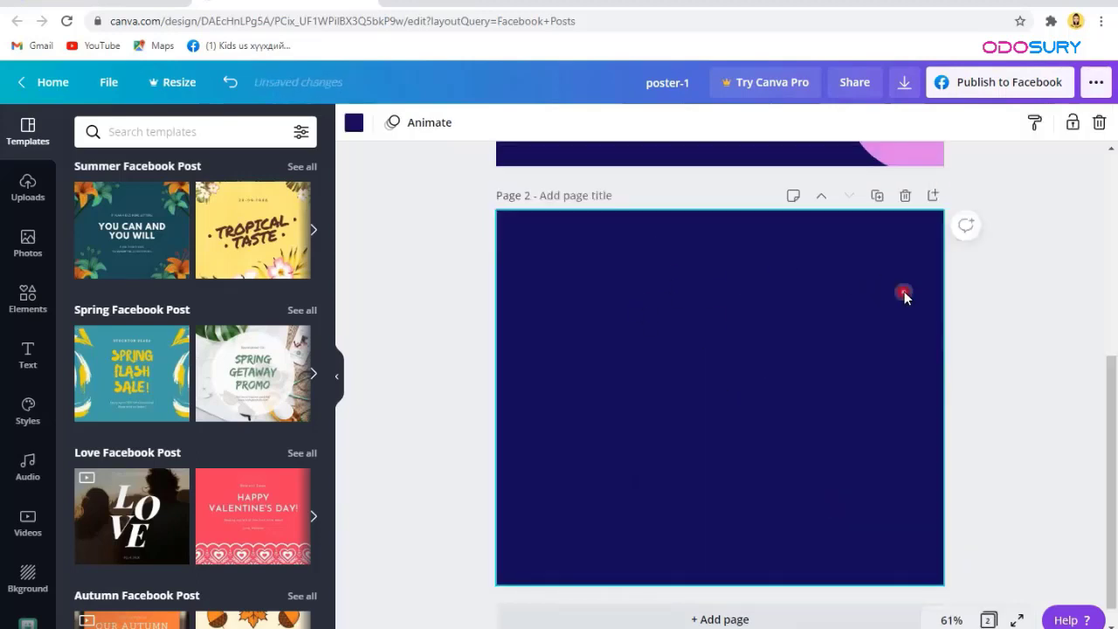
{"action": "scroll", "coordinate": [525, 299], "scroll_direction": "up", "scroll_amount": 2}
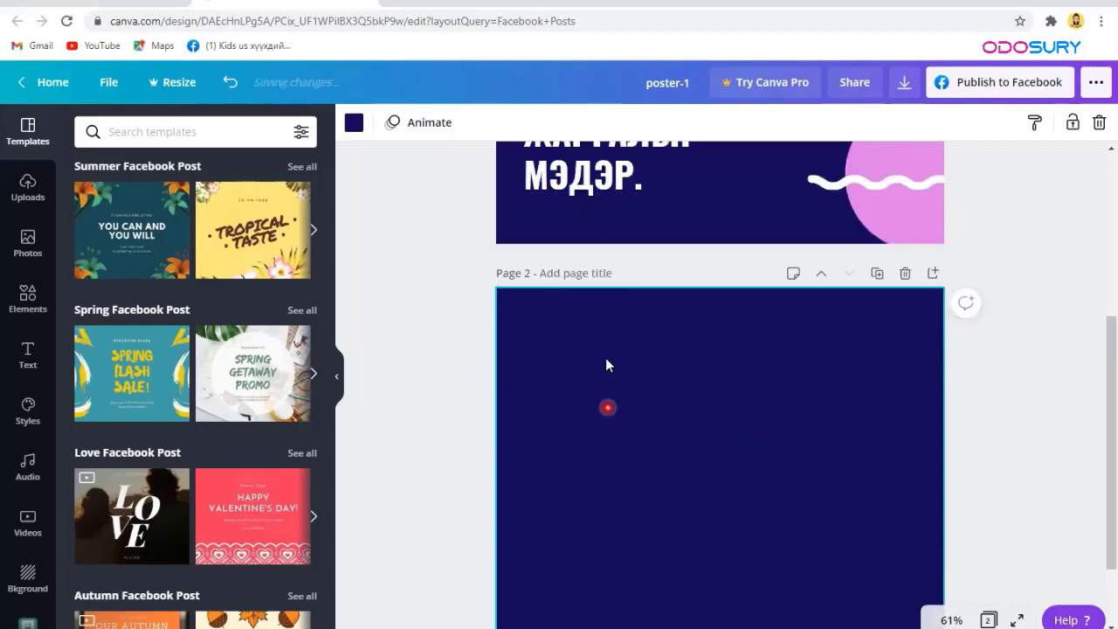
{"action": "left_click", "coordinate": [905, 274]}
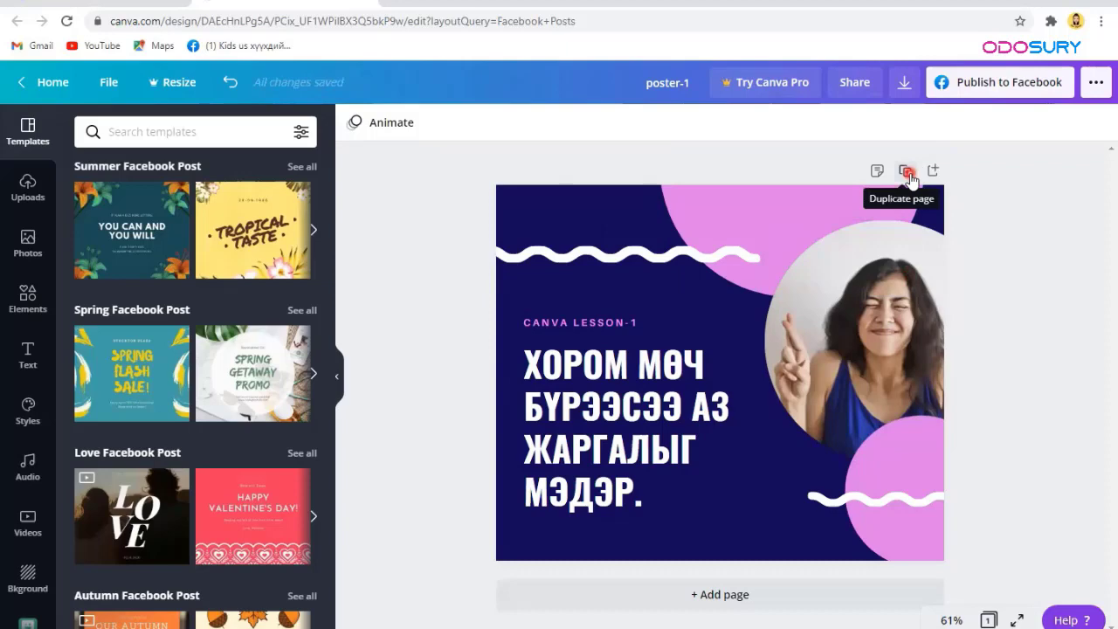
{"action": "left_click", "coordinate": [906, 172]}
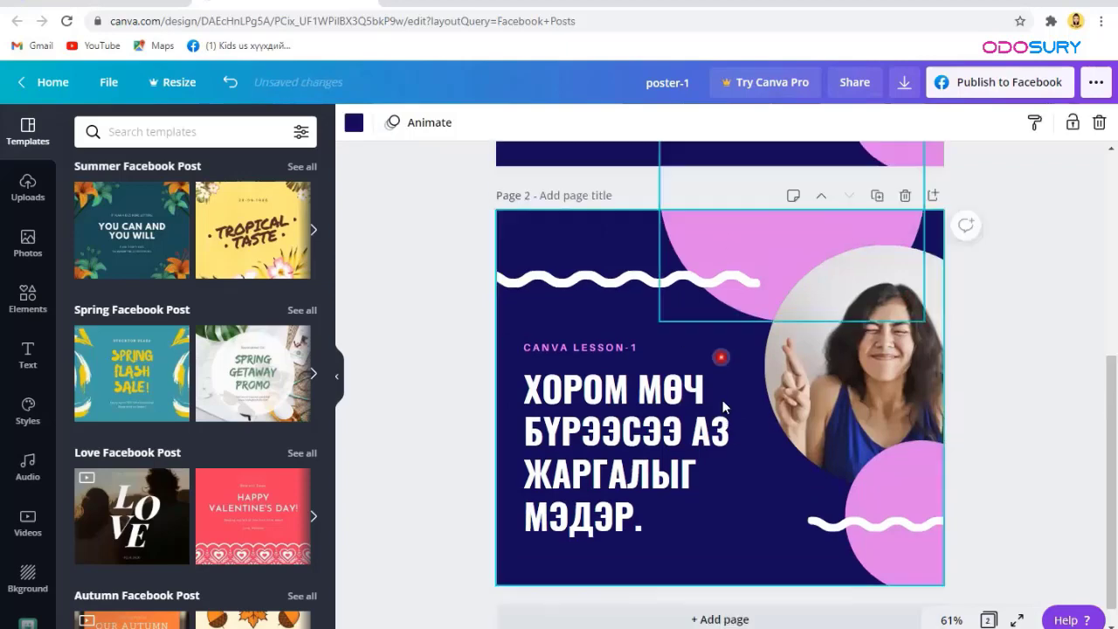
{"action": "left_click", "coordinate": [711, 483]}
{"action": "left_click", "coordinate": [568, 186]}
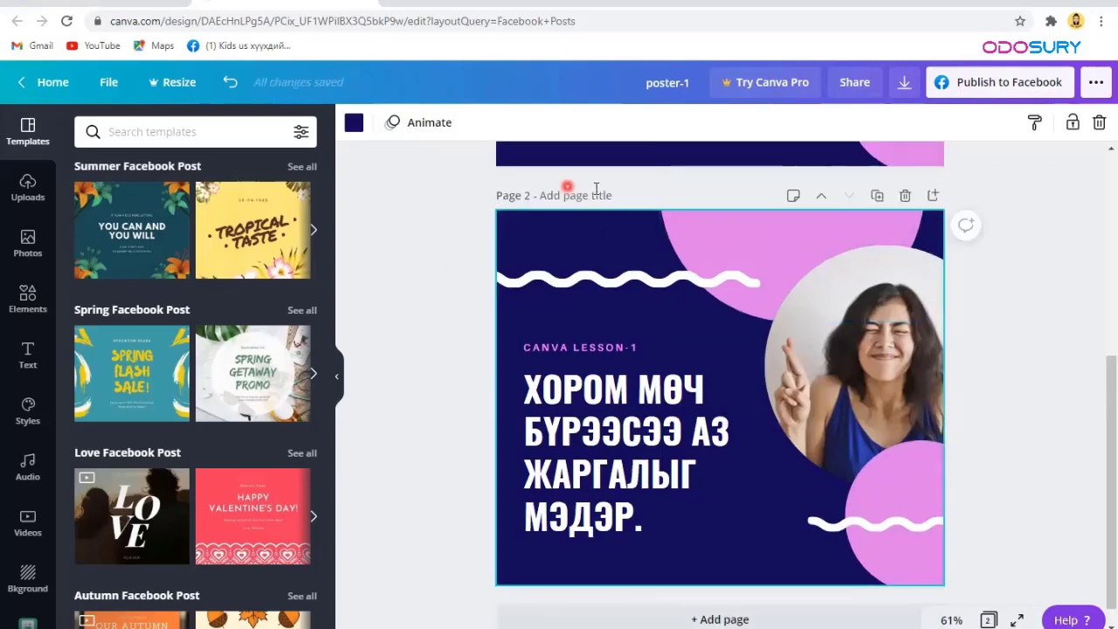
{"action": "left_click", "coordinate": [900, 198]}
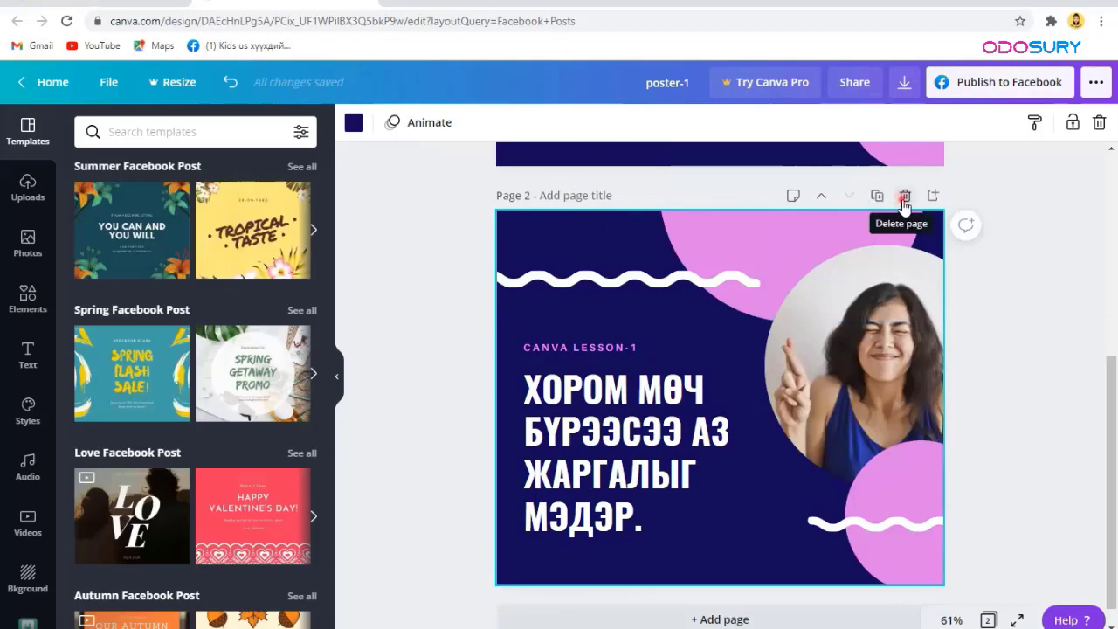
{"action": "left_click", "coordinate": [904, 200]}
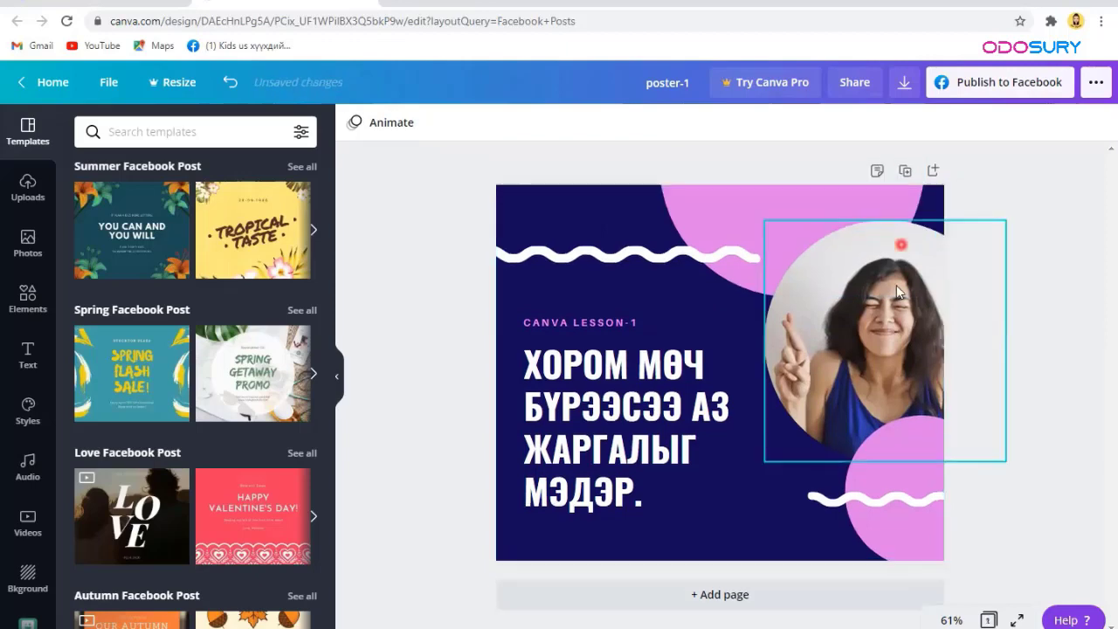
{"action": "left_click", "coordinate": [868, 196]}
{"action": "left_click", "coordinate": [549, 208]}
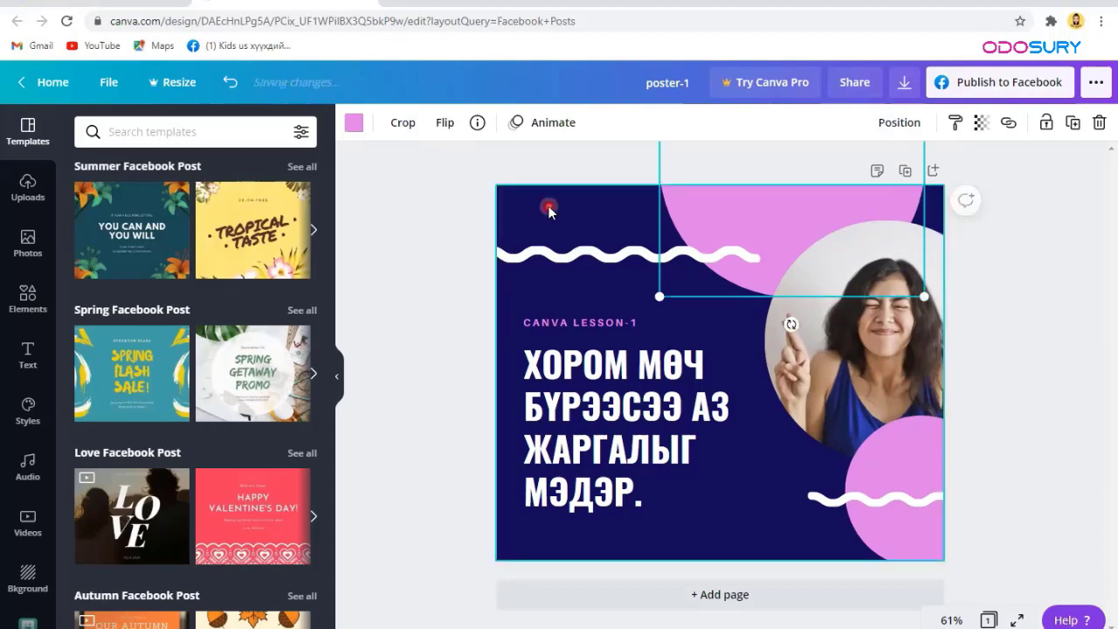
{"action": "left_click", "coordinate": [932, 267]}
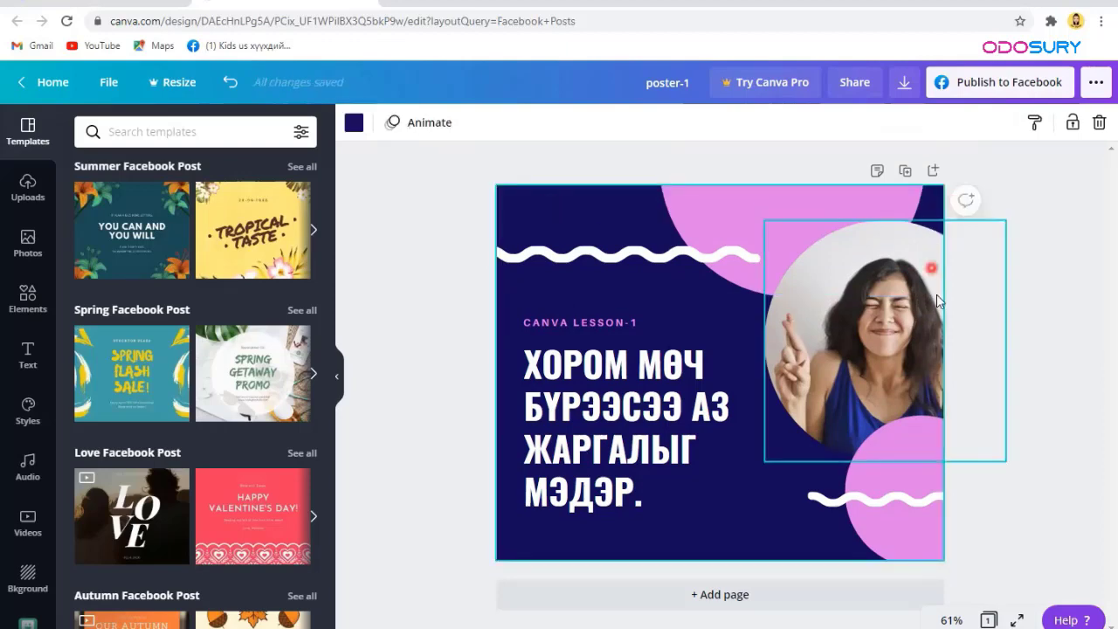
{"action": "left_click", "coordinate": [956, 492]}
{"action": "left_click", "coordinate": [765, 175]}
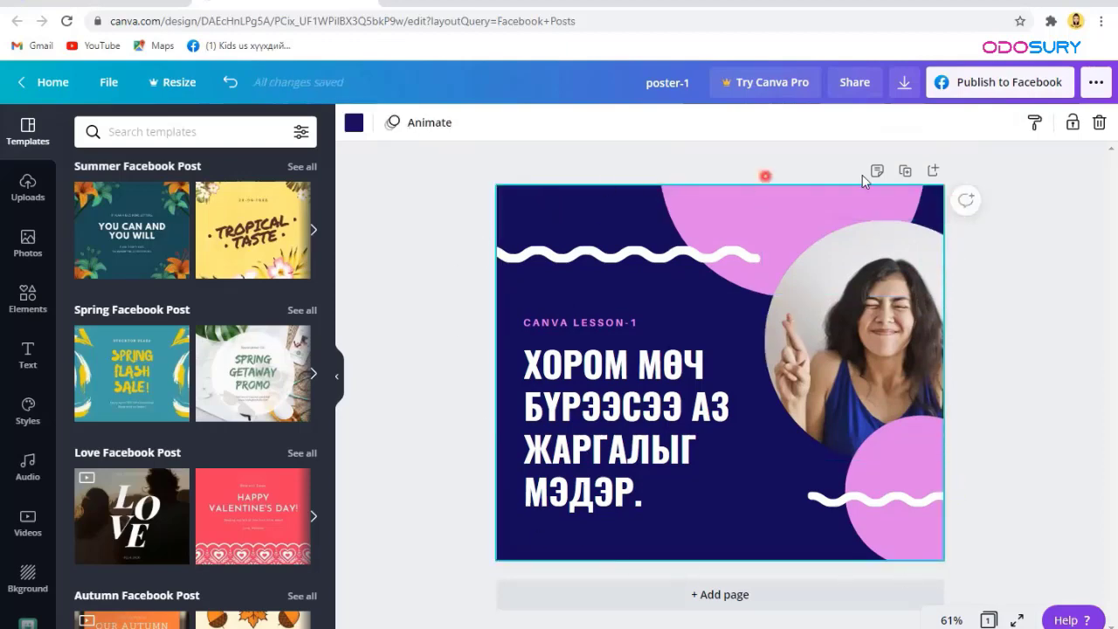
{"action": "left_click", "coordinate": [966, 202]}
Step: Post the comment 'усгийн фондооррчлөөрэй.' on the page, then resolve it
{"action": "left_click", "coordinate": [967, 208]}
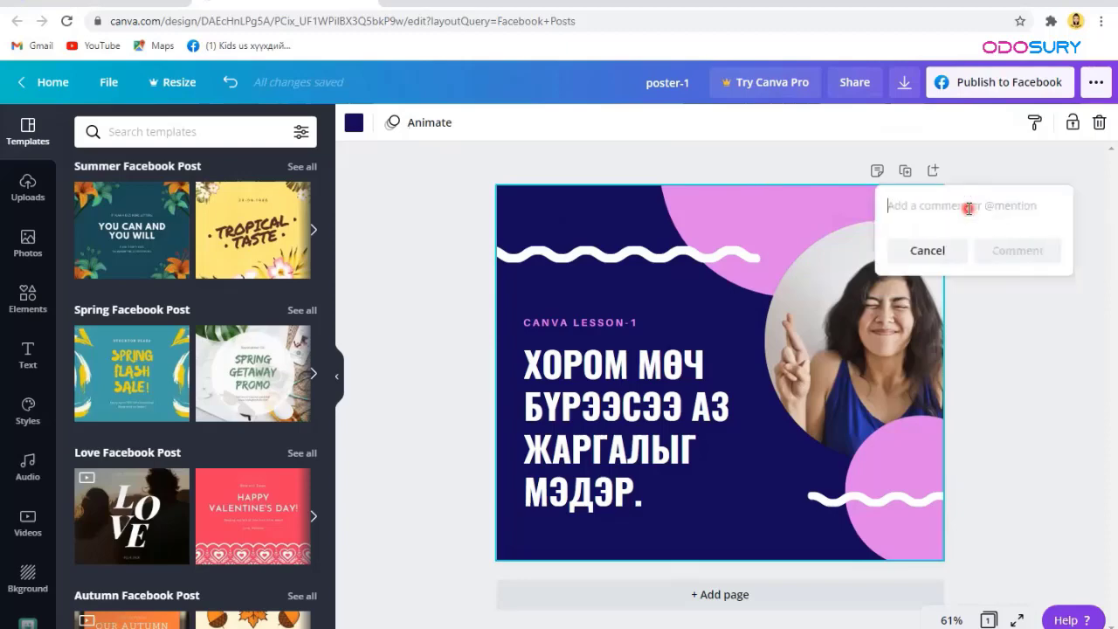
{"action": "type", "text": "у"}
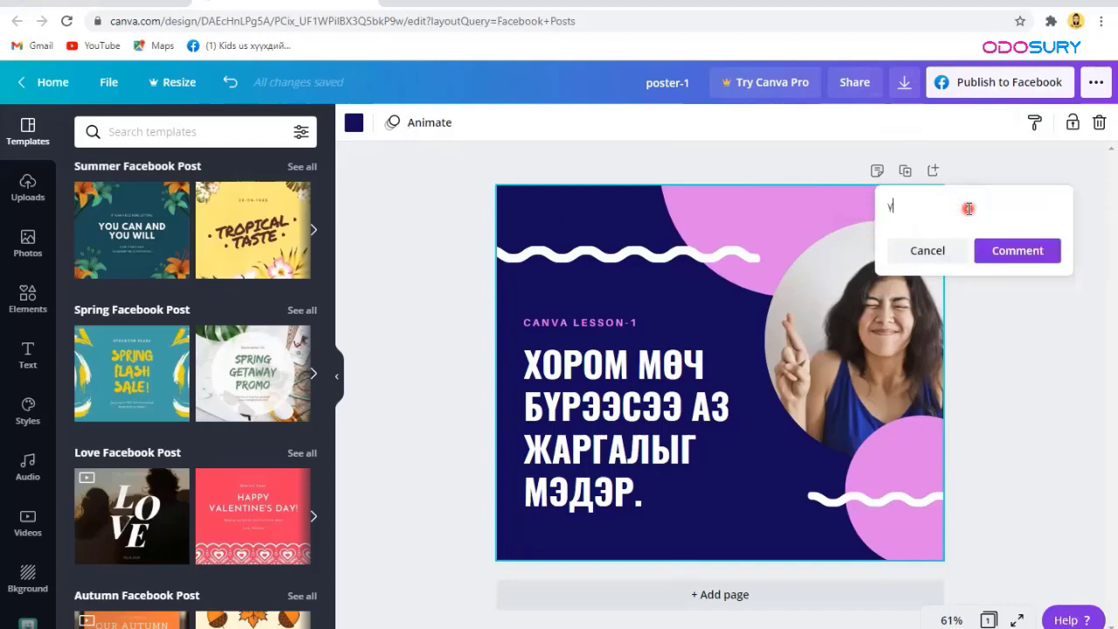
{"action": "type", "text": "сгийн"}
{"action": "type", "text": " фонд"}
{"action": "type", "text": "оор"}
{"action": "type", "text": "рчлөөр"}
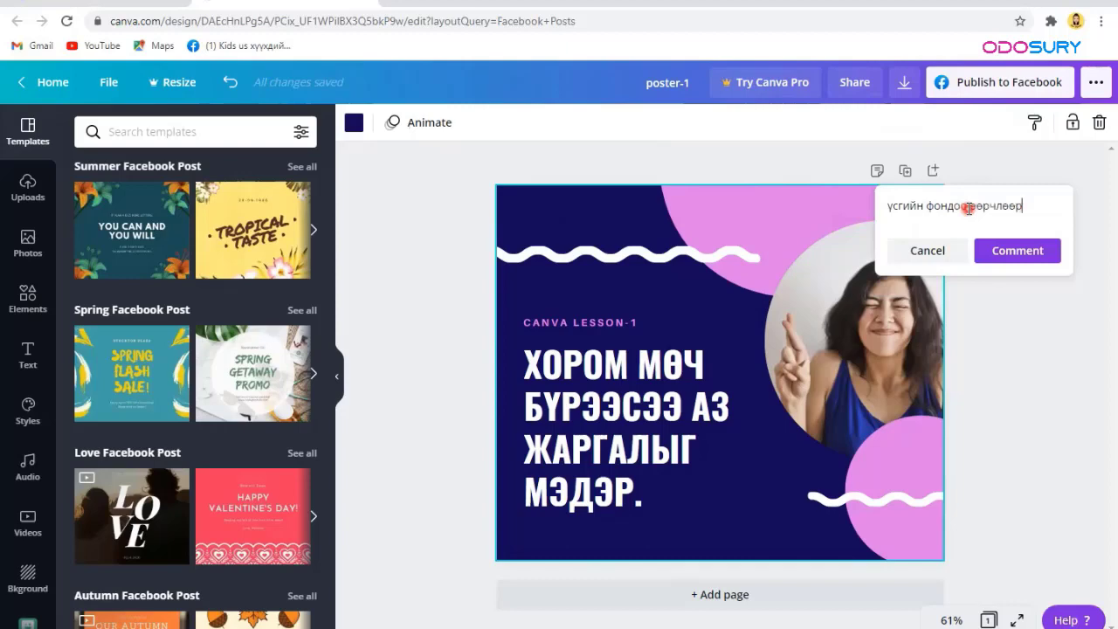
{"action": "type", "text": "эй."}
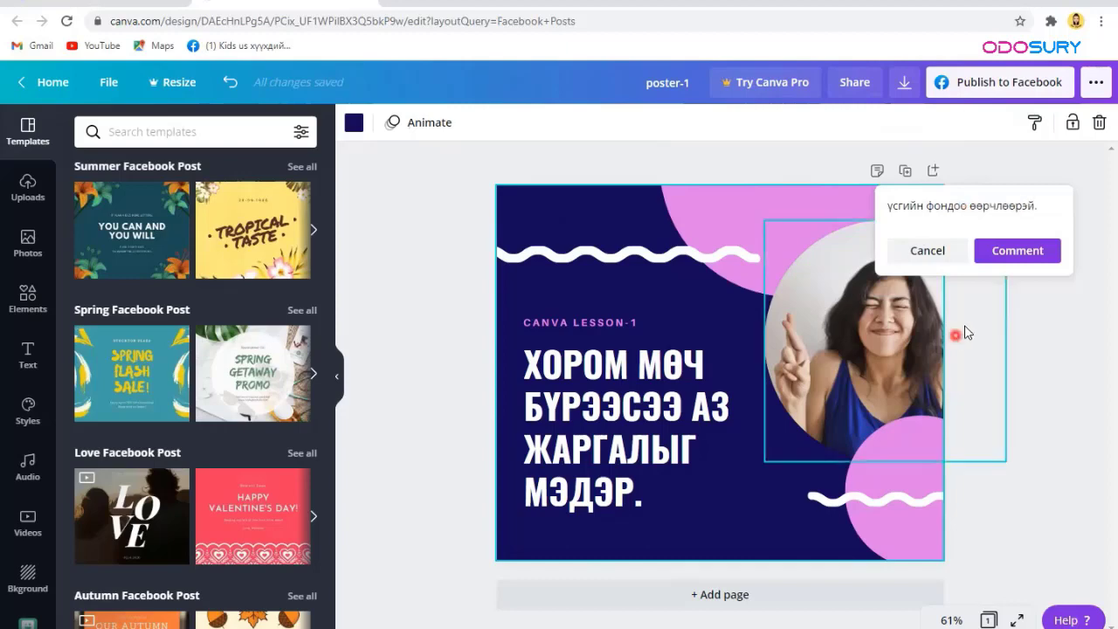
{"action": "left_click", "coordinate": [1015, 251]}
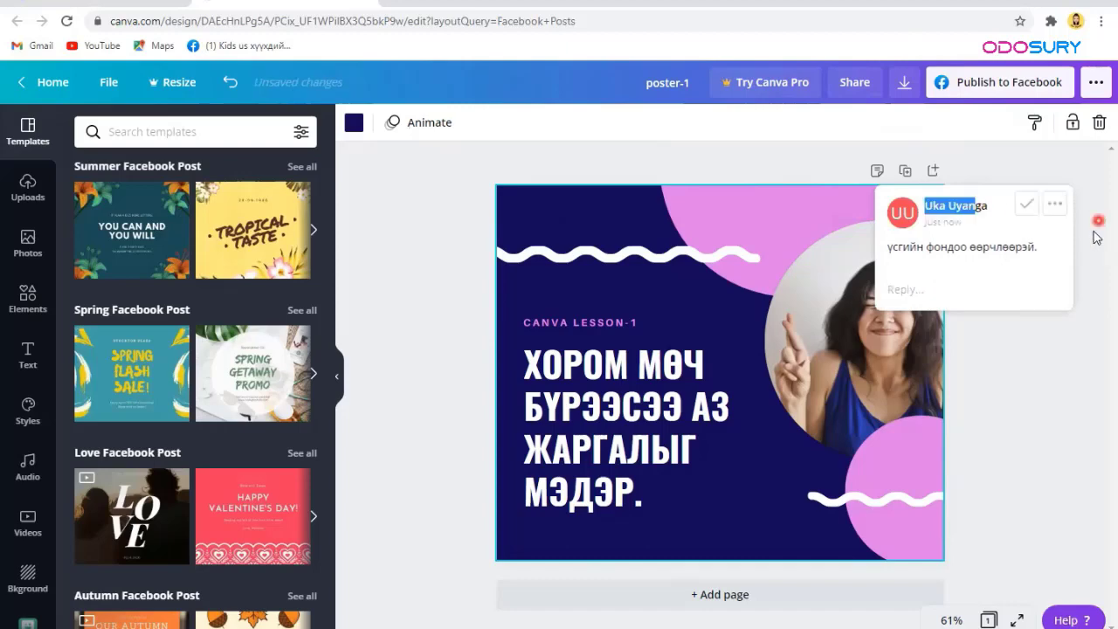
{"action": "left_click", "coordinate": [1019, 253]}
{"action": "left_click", "coordinate": [1019, 200]}
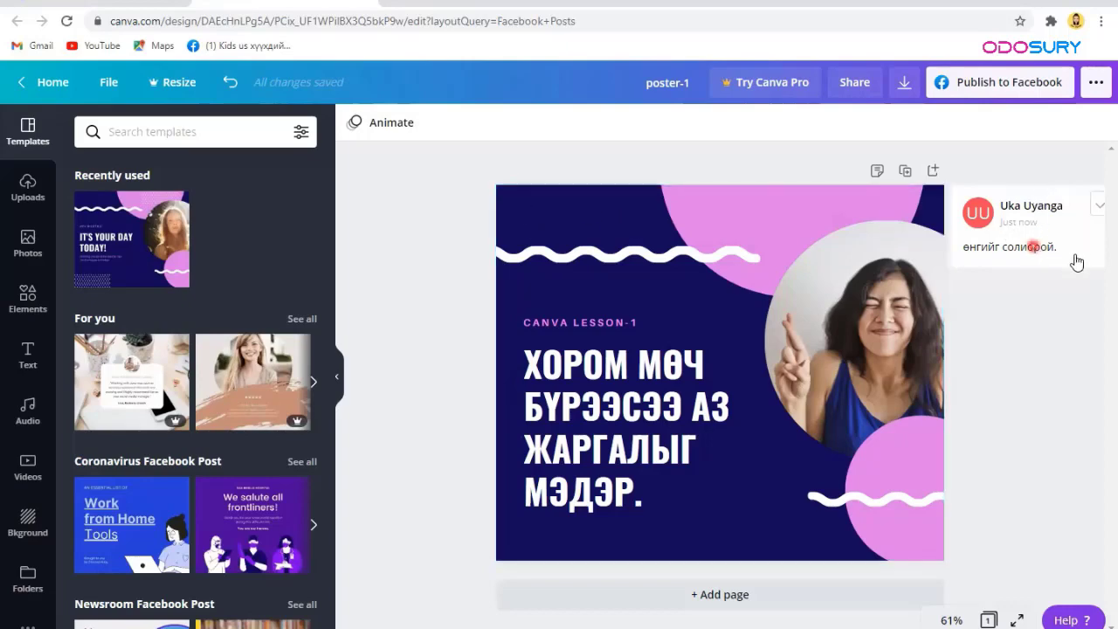
Step: Bring up the Publish to Facebook Page panel for poster-1
{"action": "left_click", "coordinate": [1001, 322]}
{"action": "left_click", "coordinate": [1101, 206]}
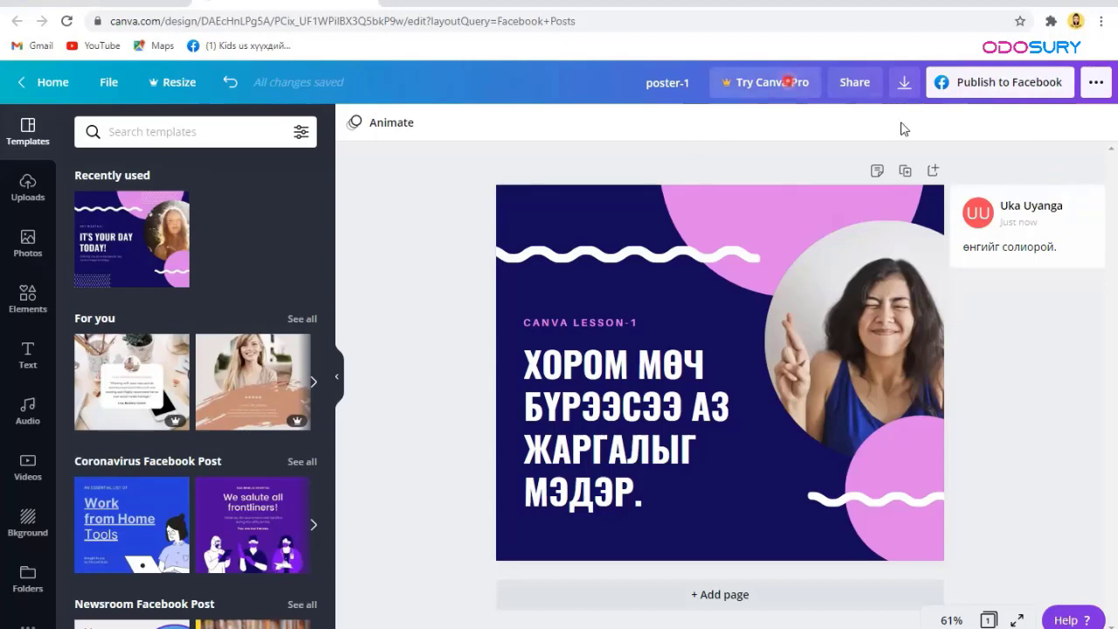
{"action": "left_click", "coordinate": [989, 91]}
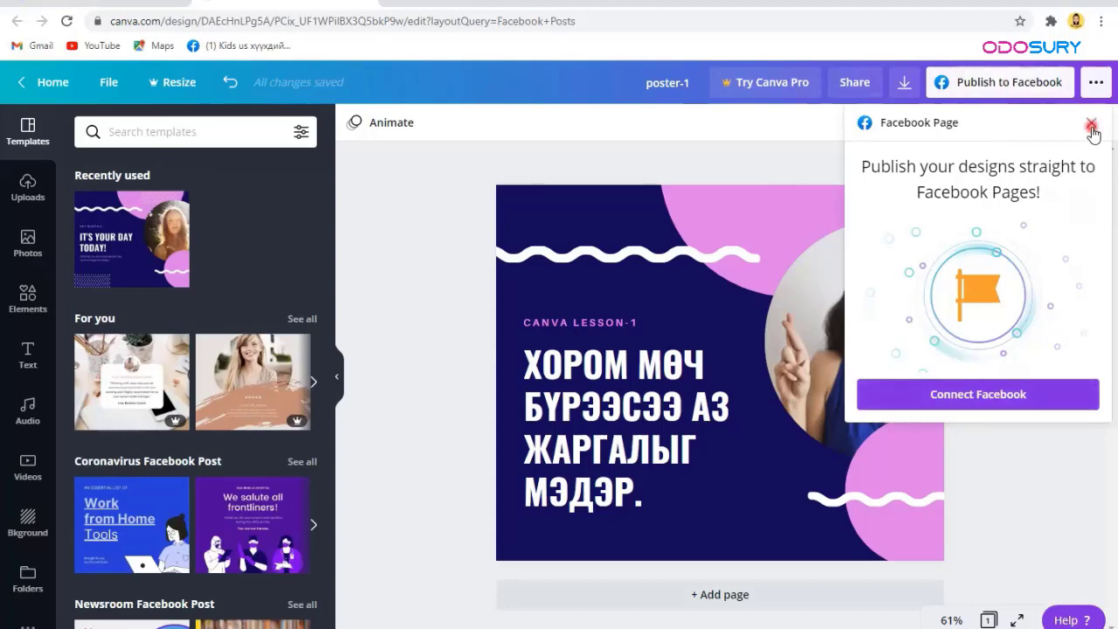
Step: Open Share and enter a collaborator's e-mail address with the optional invitation message
{"action": "left_click", "coordinate": [691, 169]}
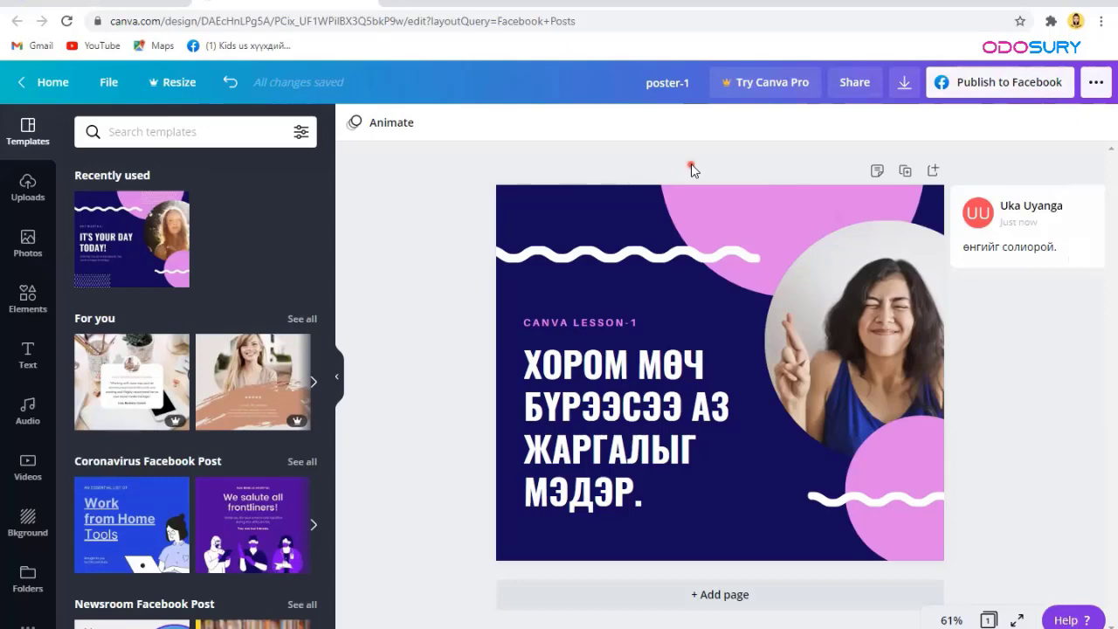
{"action": "left_click", "coordinate": [839, 98]}
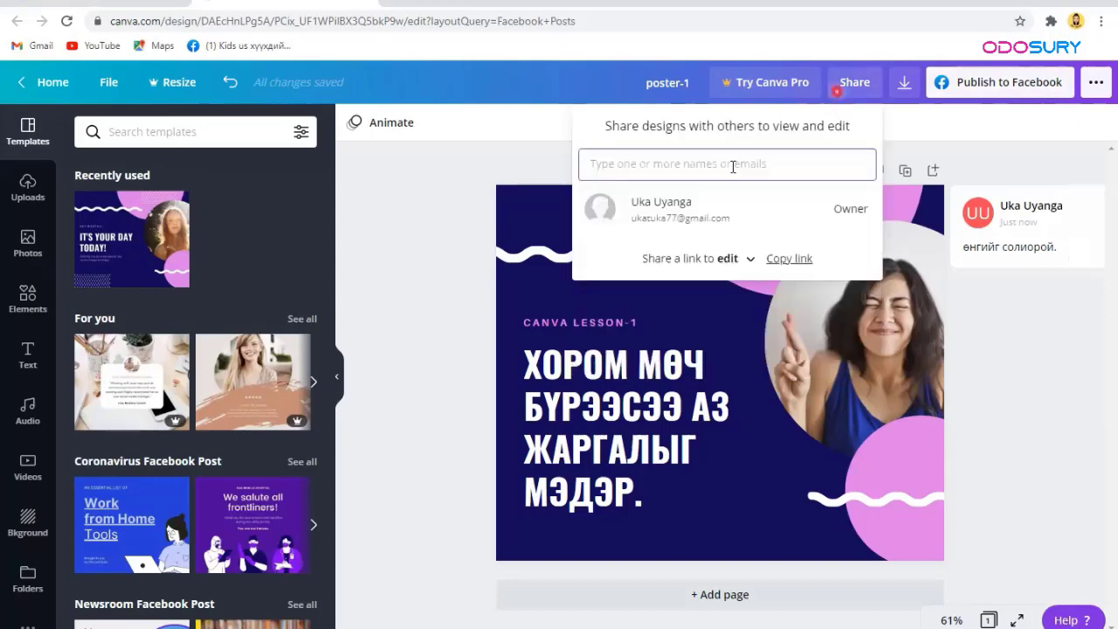
{"action": "left_click", "coordinate": [732, 165]}
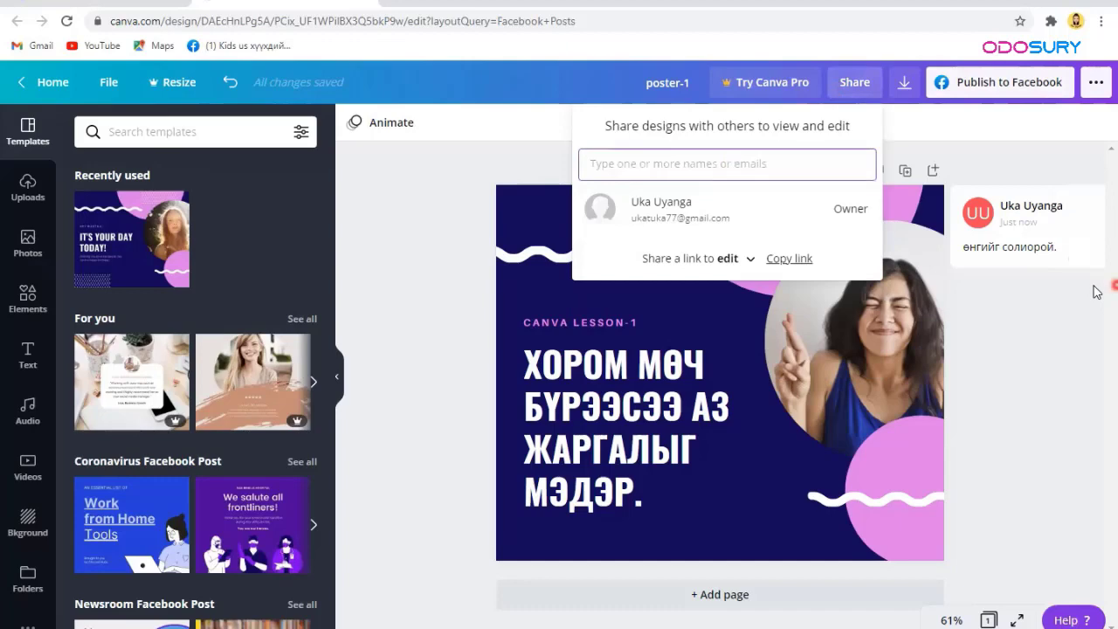
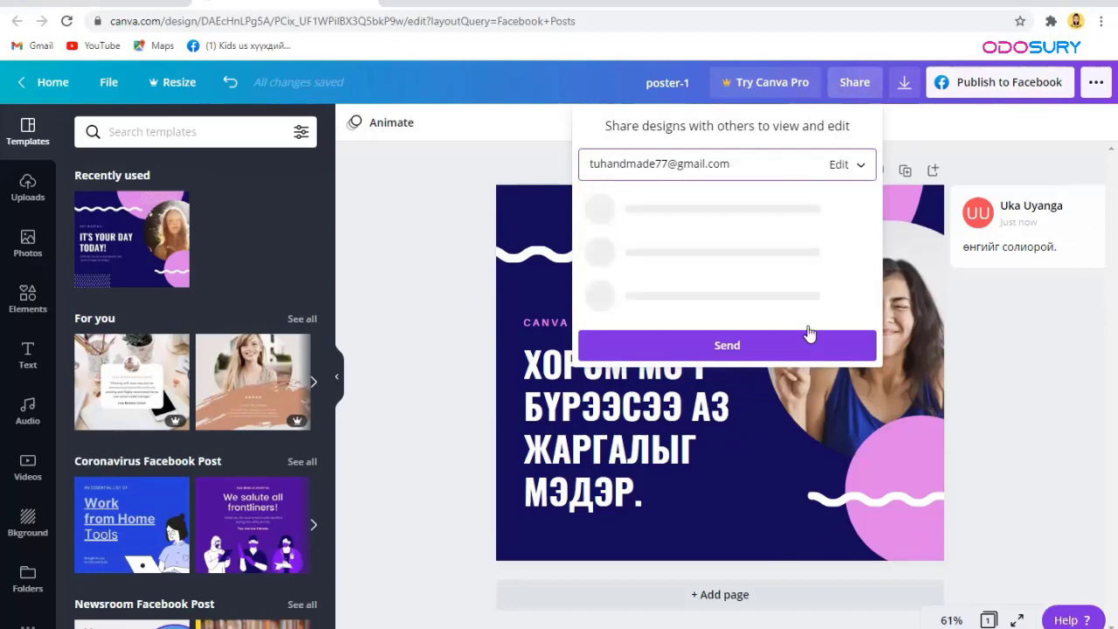
{"action": "left_click", "coordinate": [799, 319]}
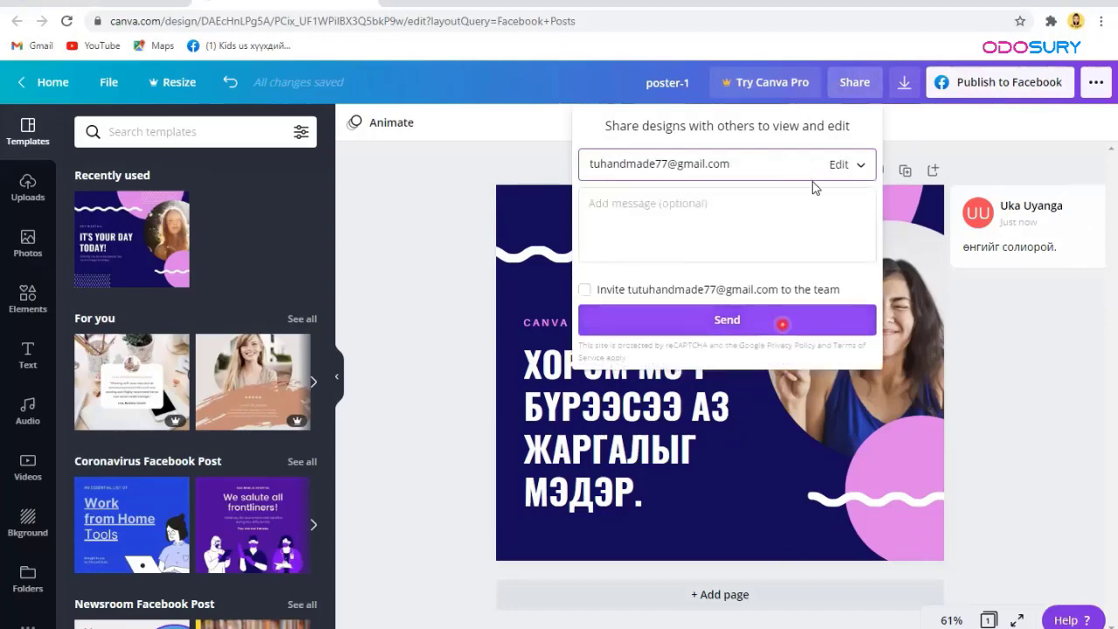
{"action": "left_click", "coordinate": [839, 240]}
Step: Clear the entered e-mail and copy the design's edit link instead
{"action": "key", "text": "ctrl+z"}
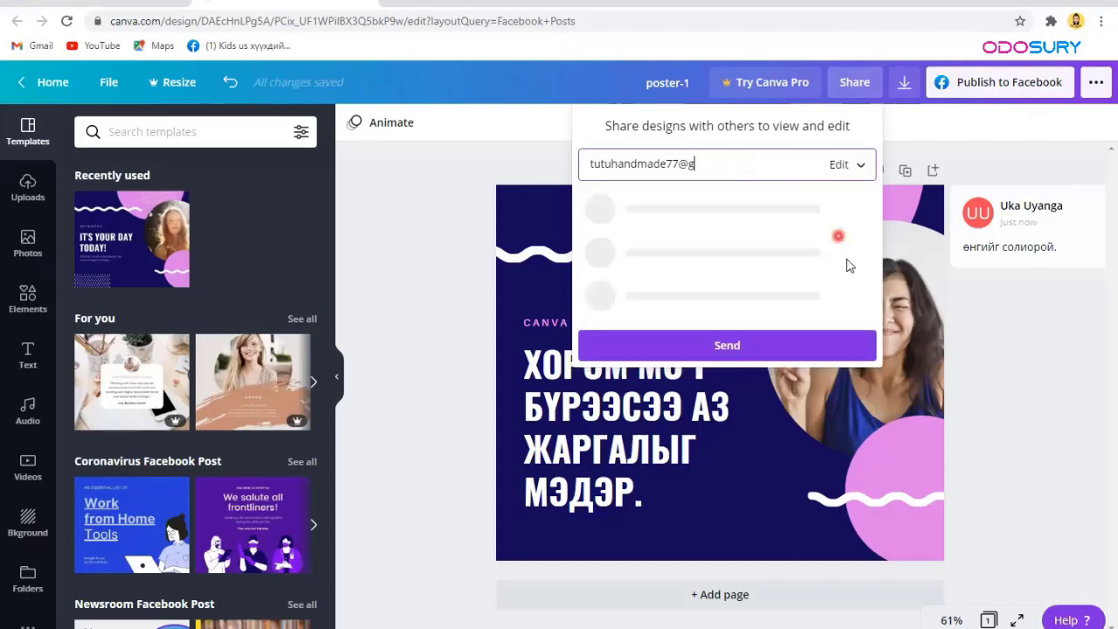
{"action": "key", "text": "ctrl+z"}
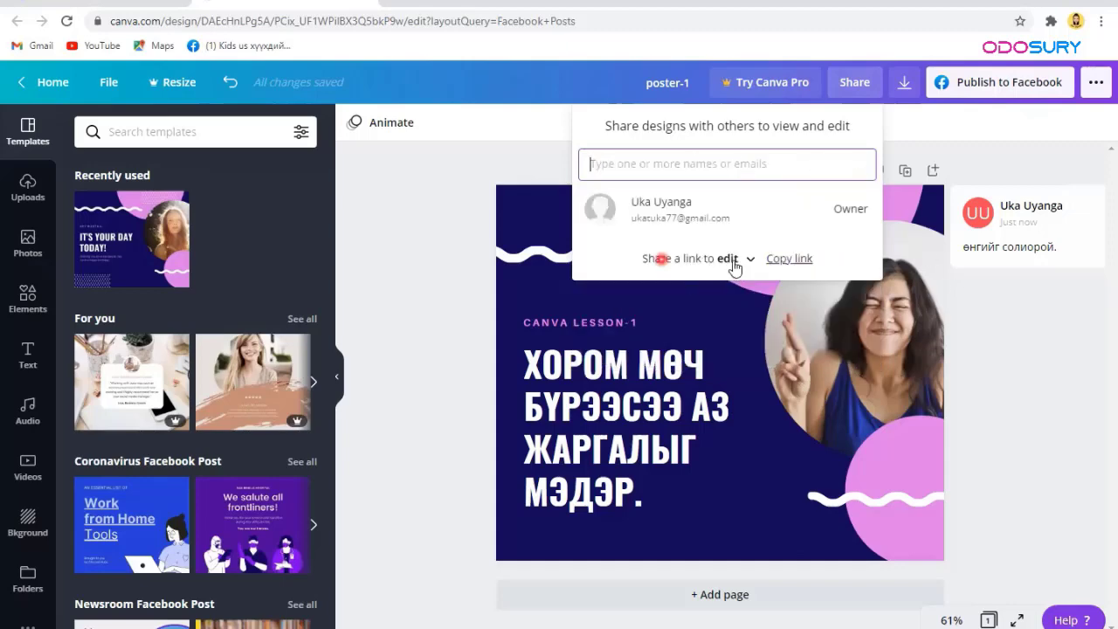
{"action": "left_click", "coordinate": [795, 266]}
{"action": "left_click", "coordinate": [474, 305]}
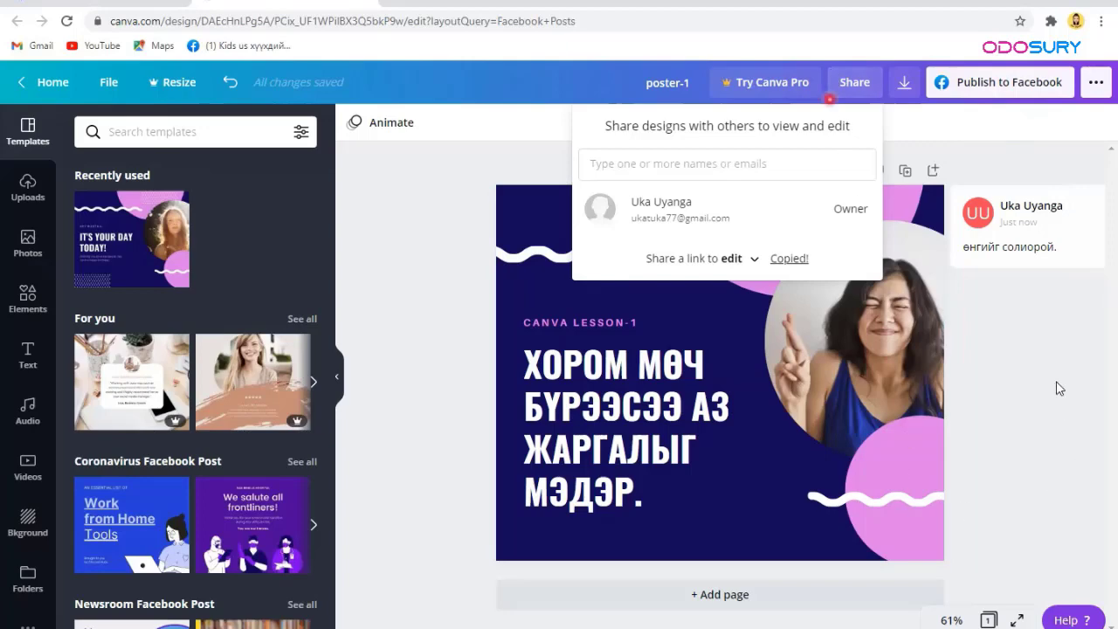
Step: Close sharing and zoom the canvas out to 10%
{"action": "left_click", "coordinate": [403, 448]}
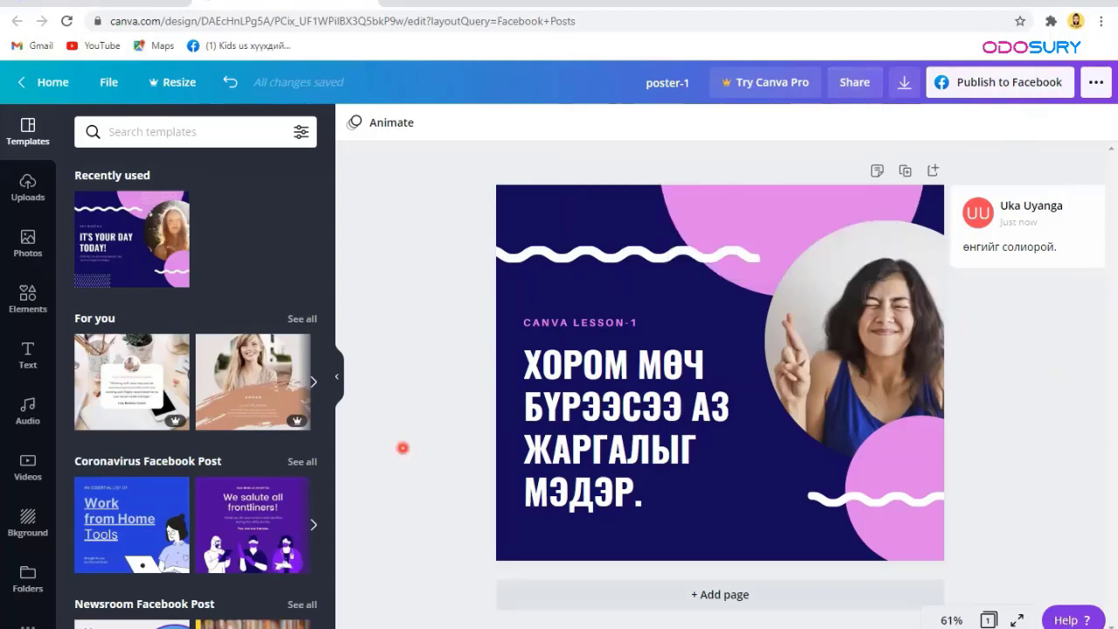
{"action": "left_click", "coordinate": [549, 514]}
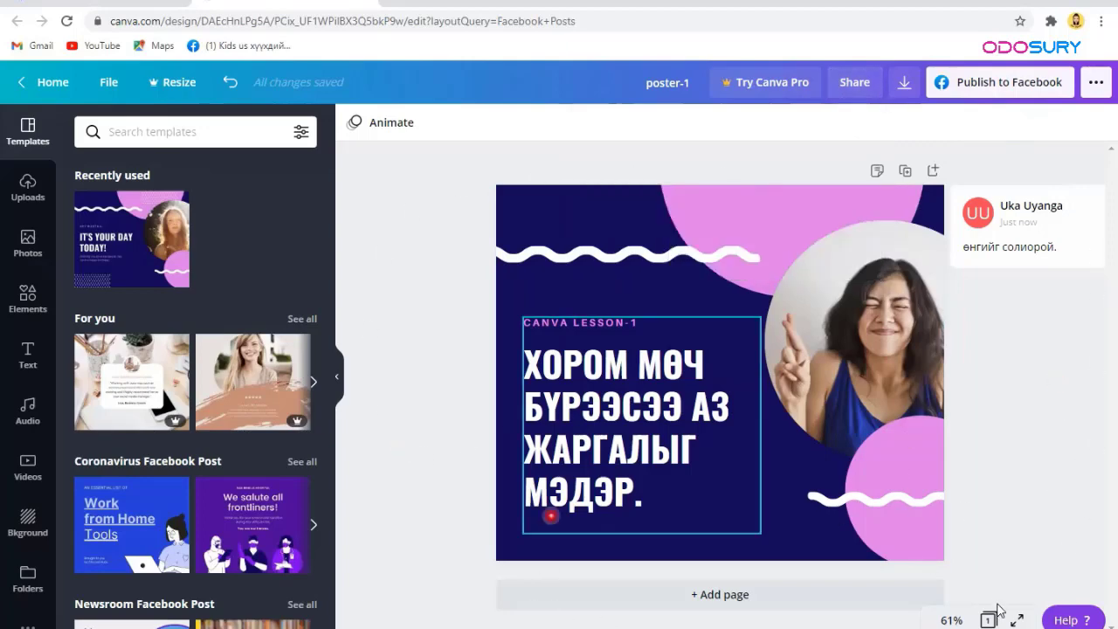
{"action": "left_click", "coordinate": [943, 623]}
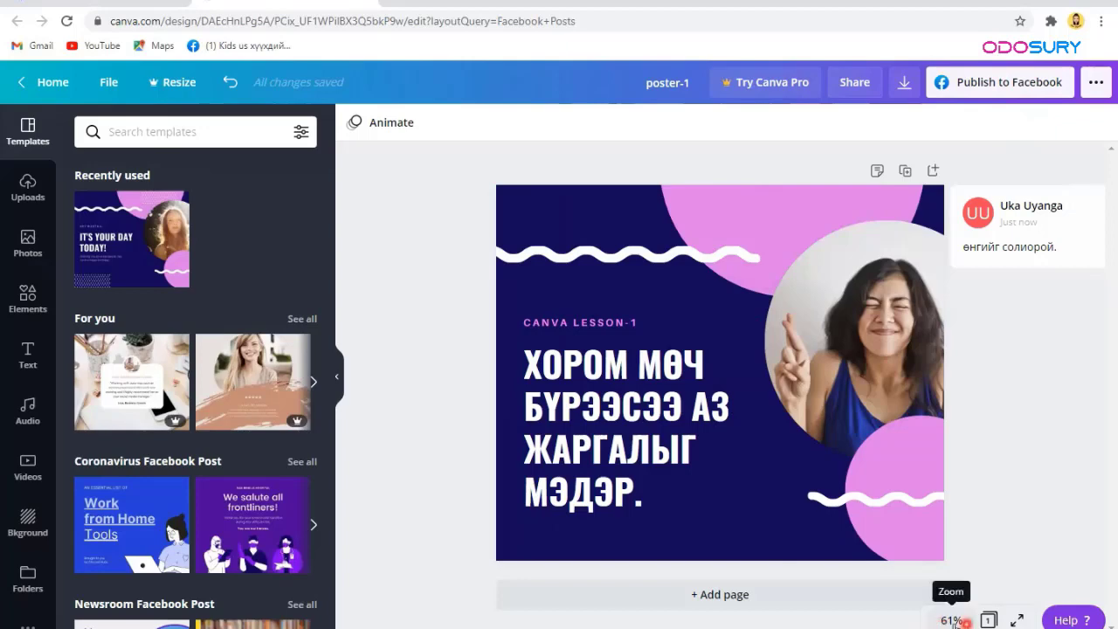
{"action": "left_click", "coordinate": [954, 623]}
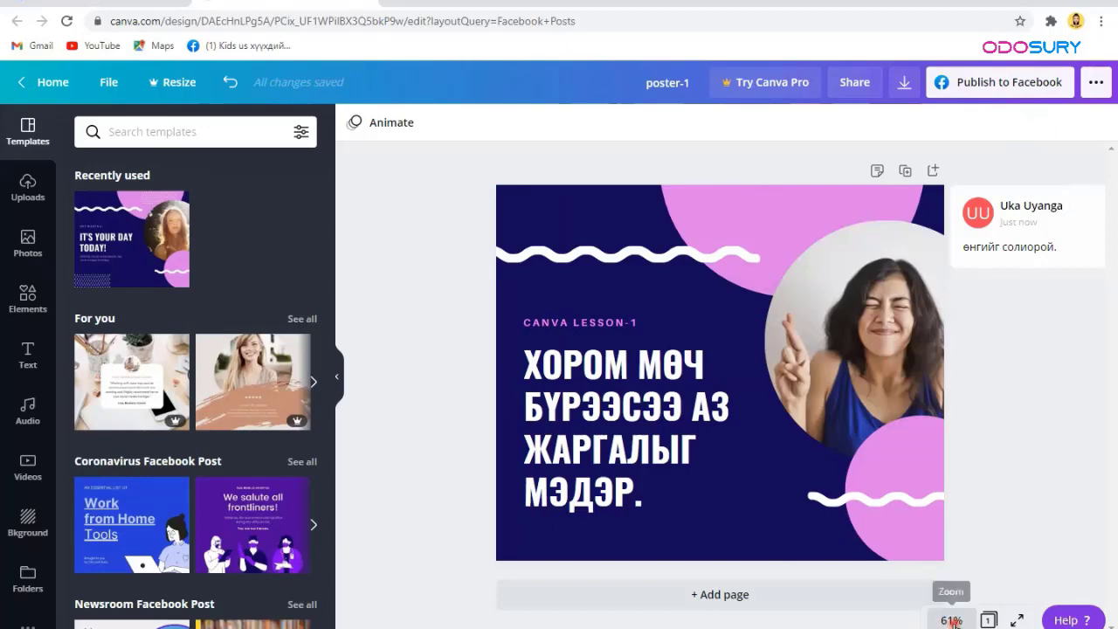
{"action": "left_click", "coordinate": [954, 621]}
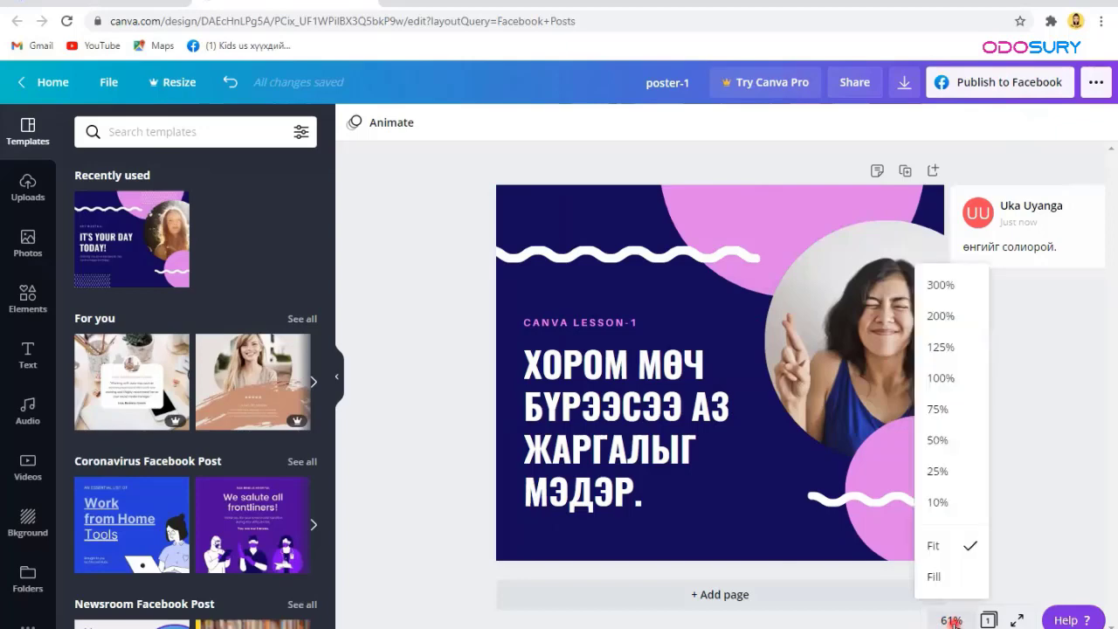
{"action": "left_click", "coordinate": [942, 507]}
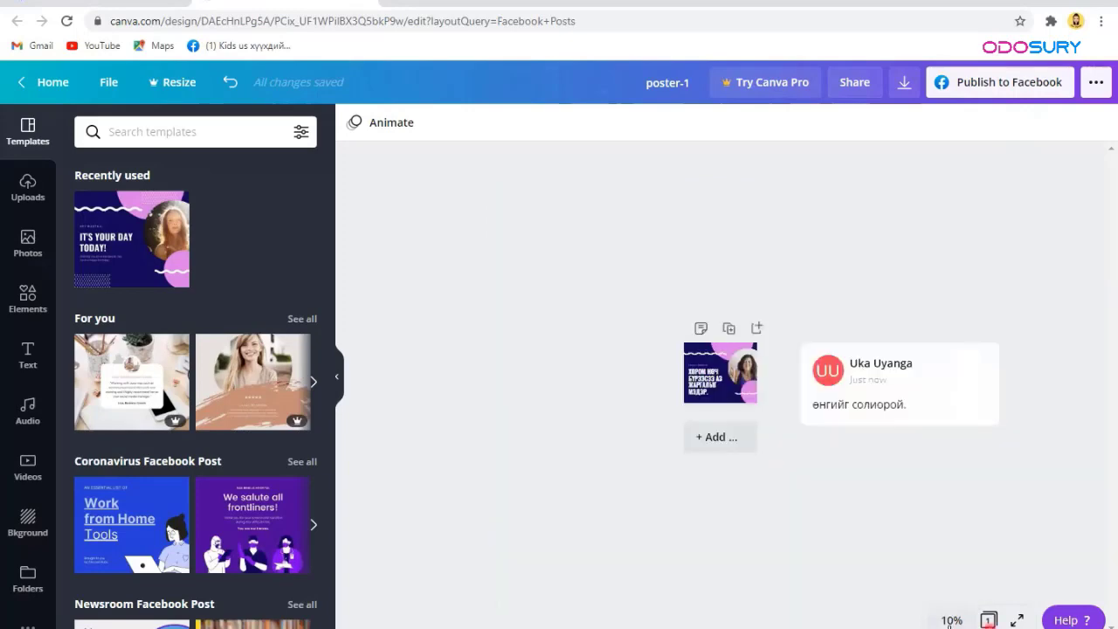
Step: Zoom to 100%, then use Fit to show the whole page
{"action": "left_click", "coordinate": [950, 622]}
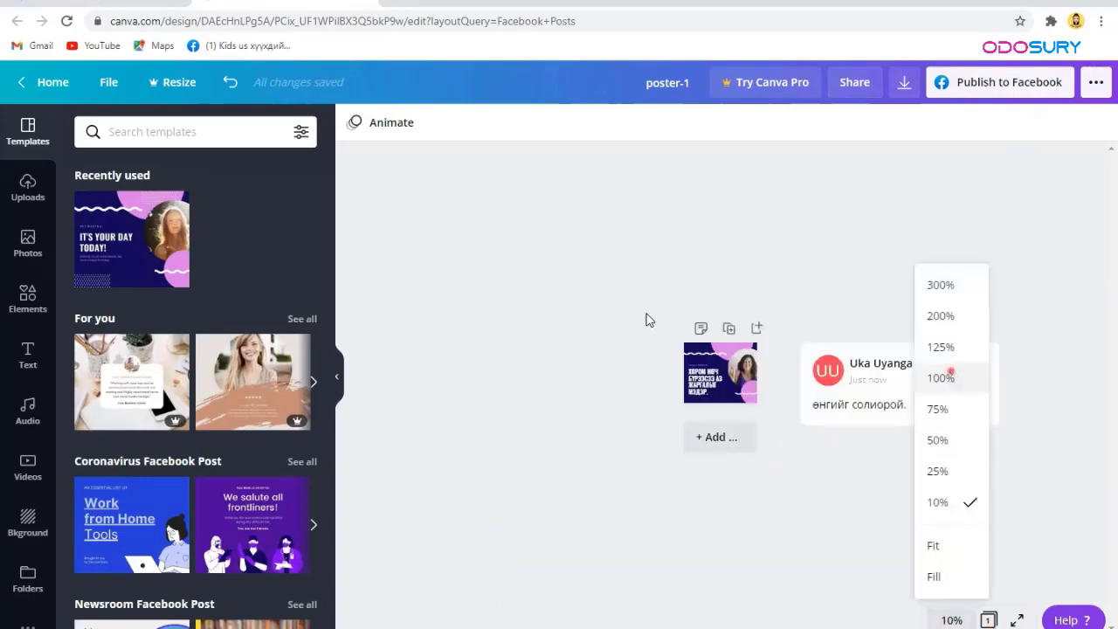
{"action": "left_click", "coordinate": [944, 377]}
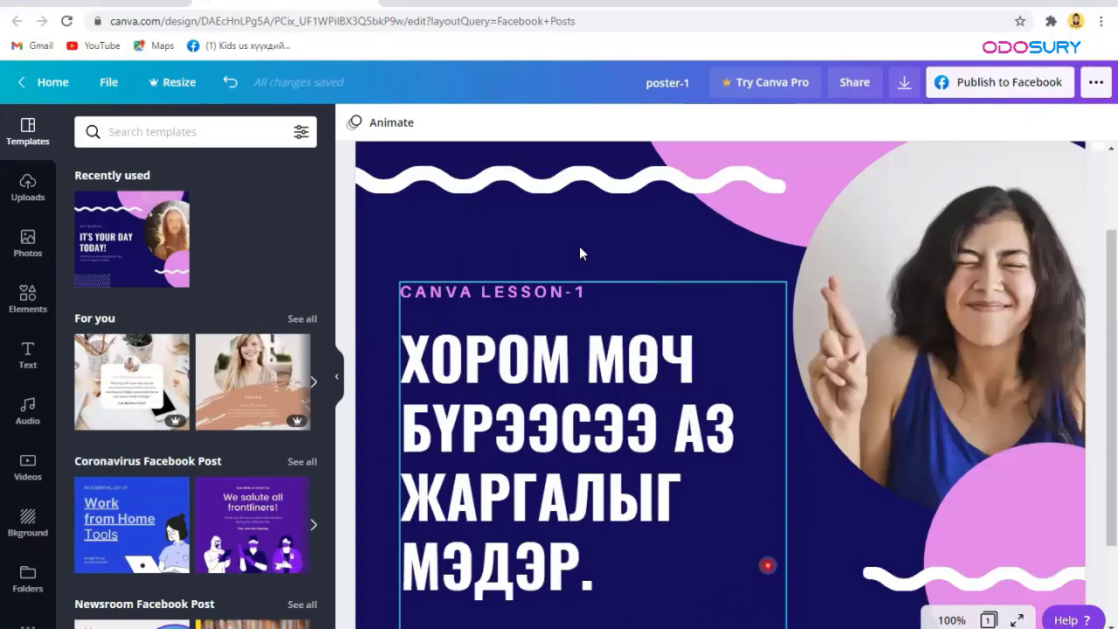
{"action": "left_click", "coordinate": [960, 621]}
{"action": "left_click", "coordinate": [942, 544]}
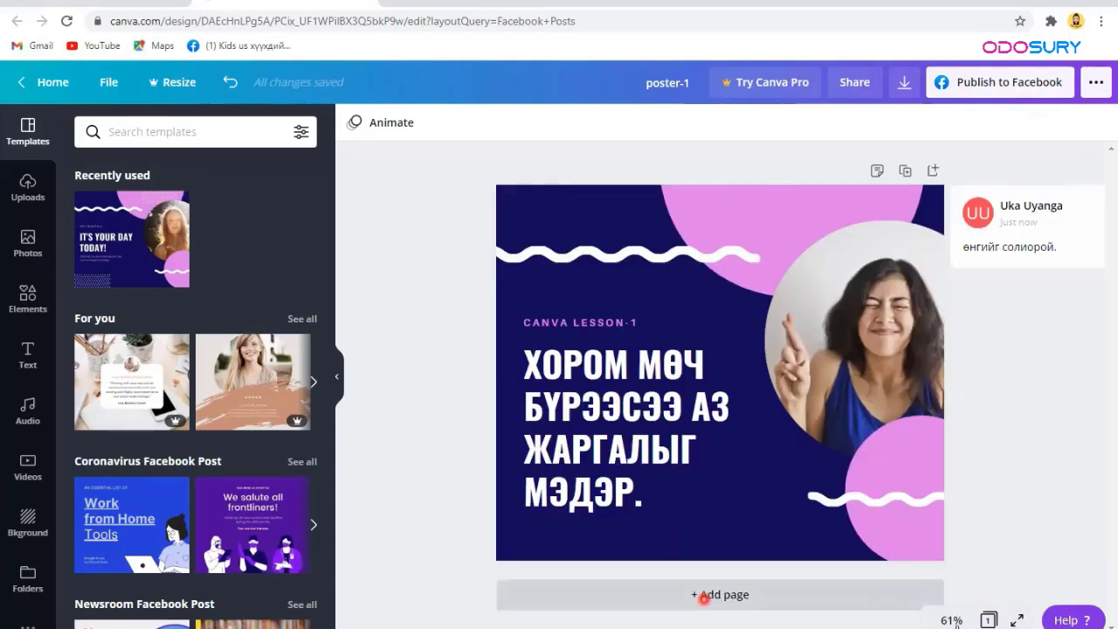
{"action": "left_click", "coordinate": [951, 620]}
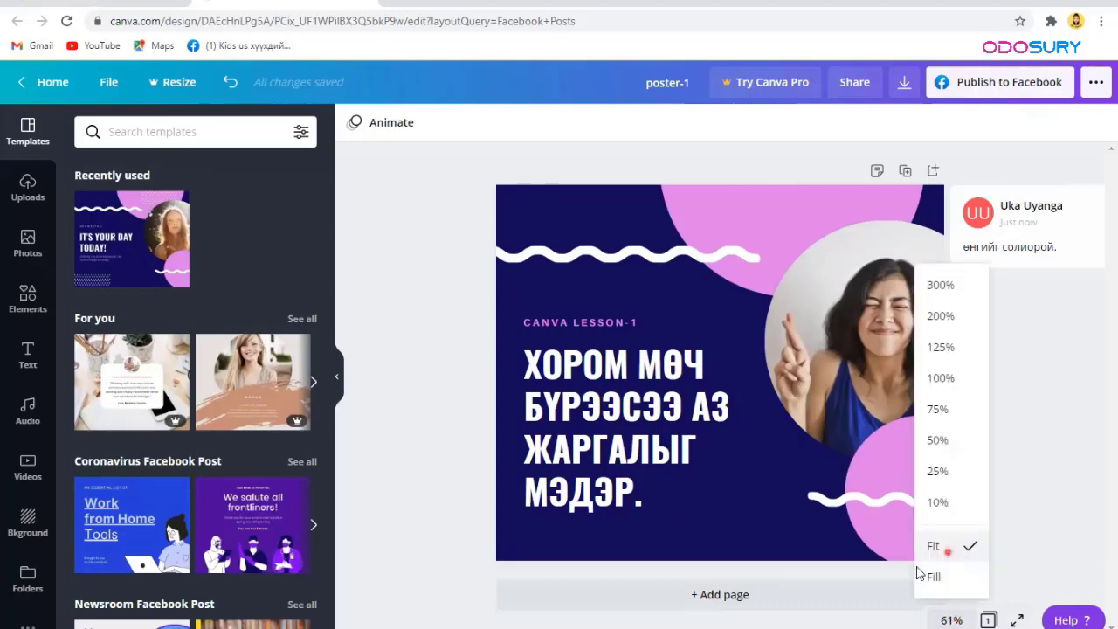
{"action": "left_click", "coordinate": [407, 293]}
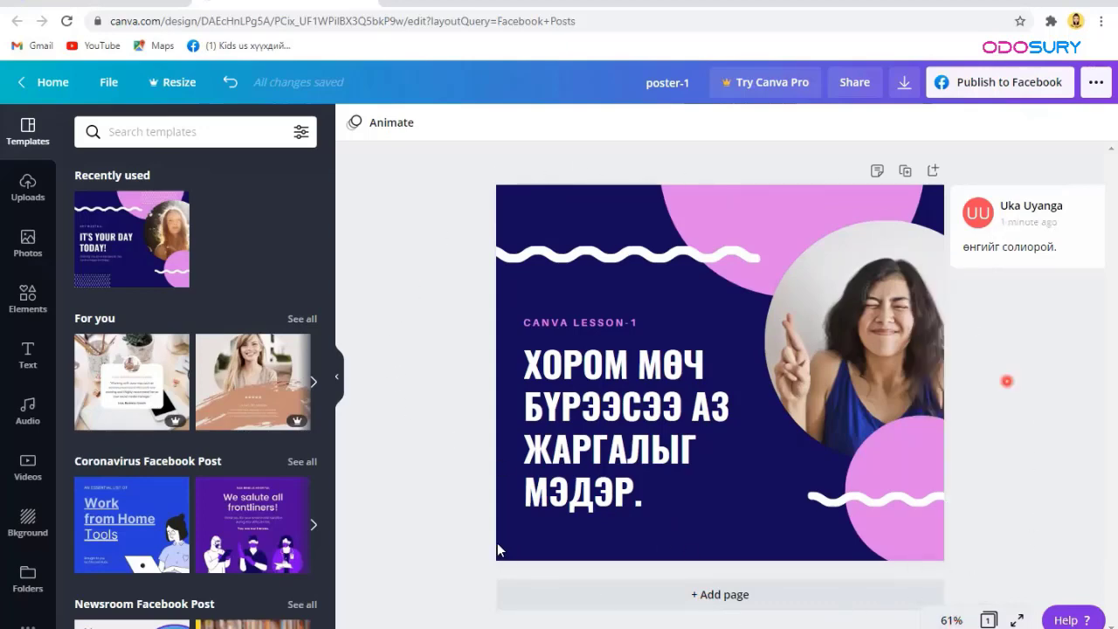
Step: In grid view, add four blank pages after the headline page
{"action": "left_click", "coordinate": [990, 620]}
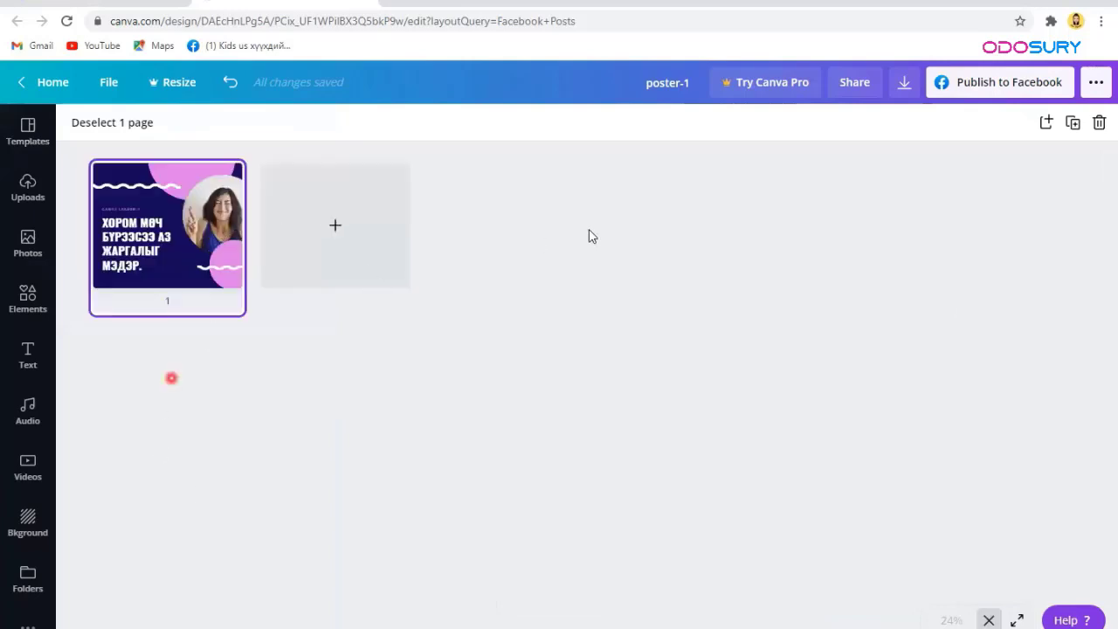
{"action": "left_click", "coordinate": [383, 228]}
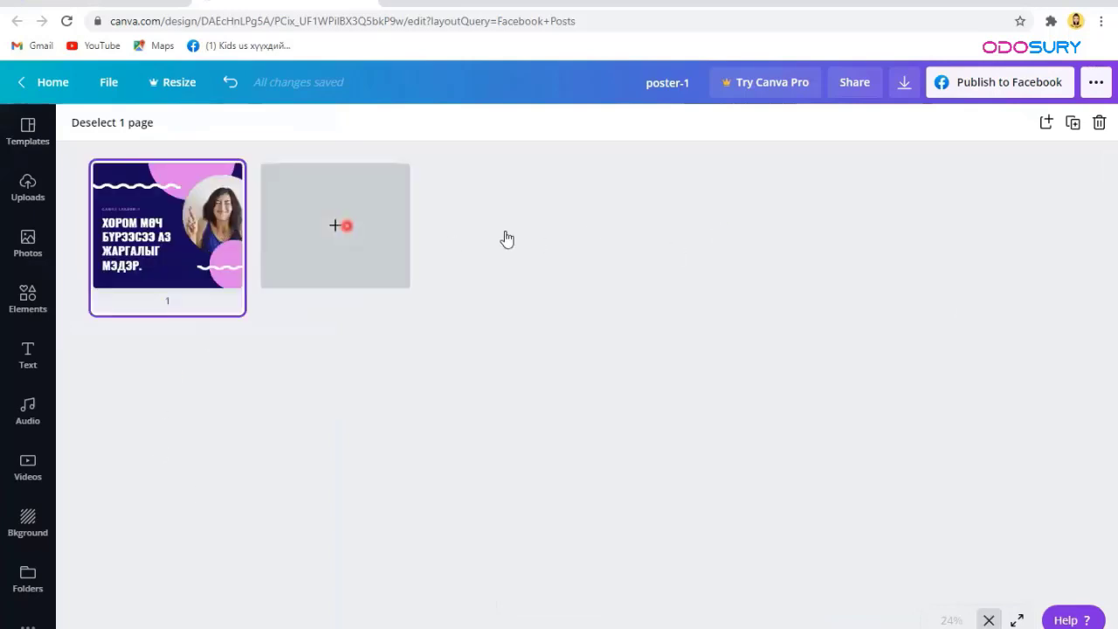
{"action": "left_click", "coordinate": [504, 238]}
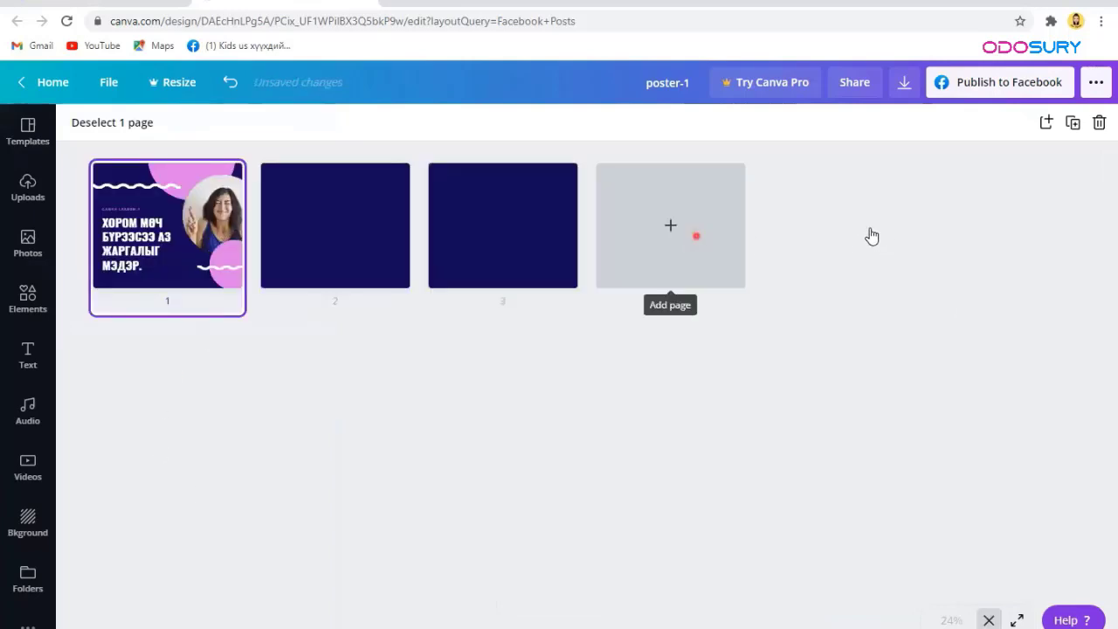
{"action": "left_click", "coordinate": [696, 234]}
{"action": "left_click", "coordinate": [868, 225]}
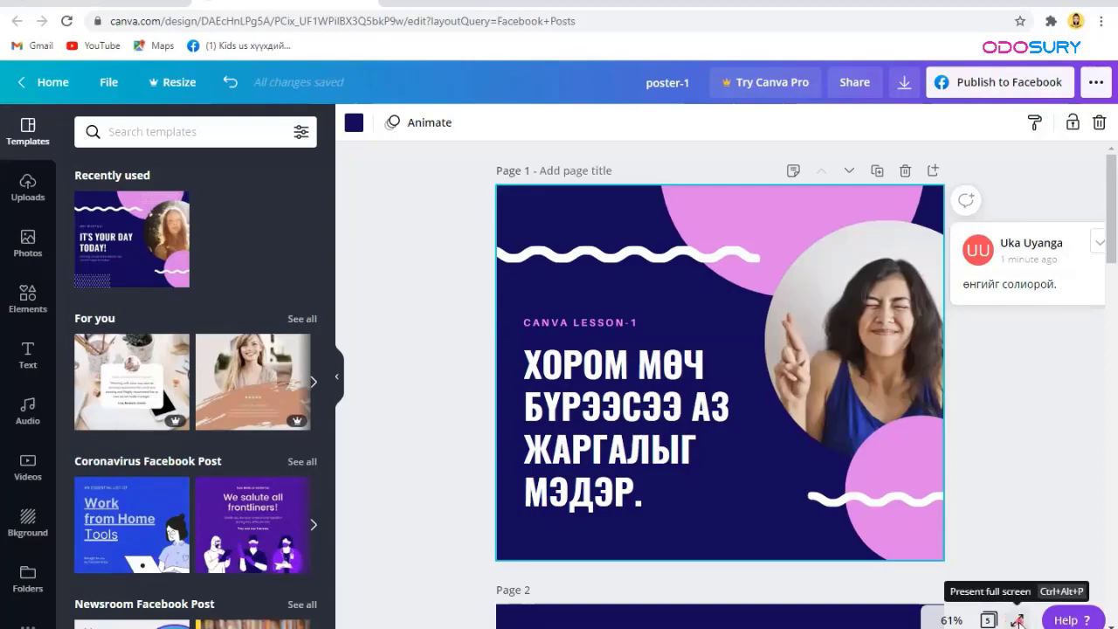
{"action": "left_click", "coordinate": [1018, 620]}
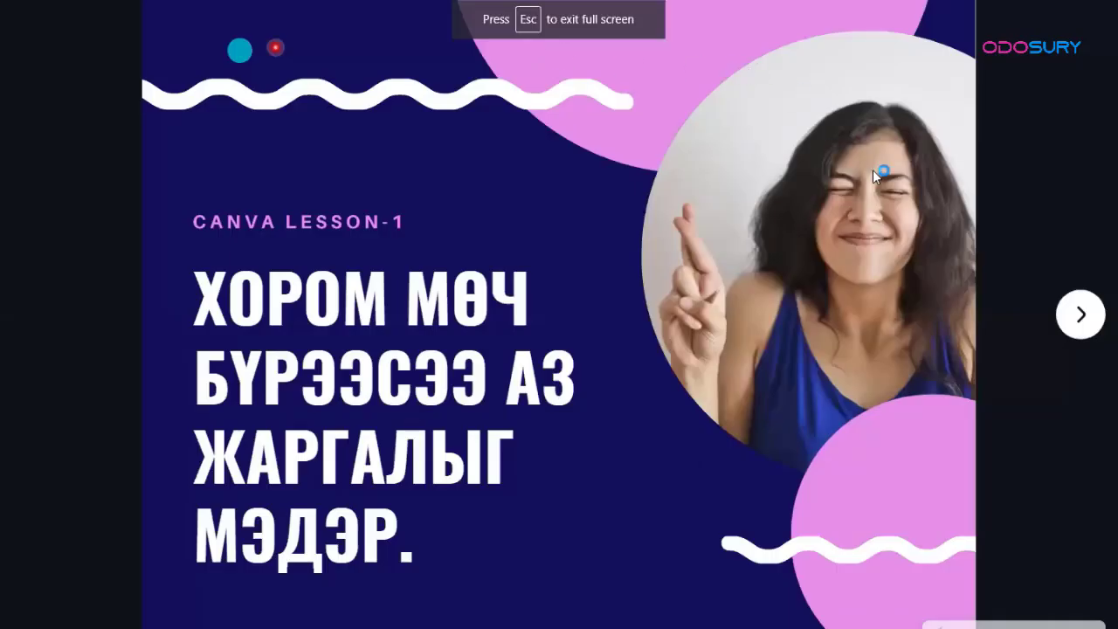
{"action": "left_click", "coordinate": [929, 445]}
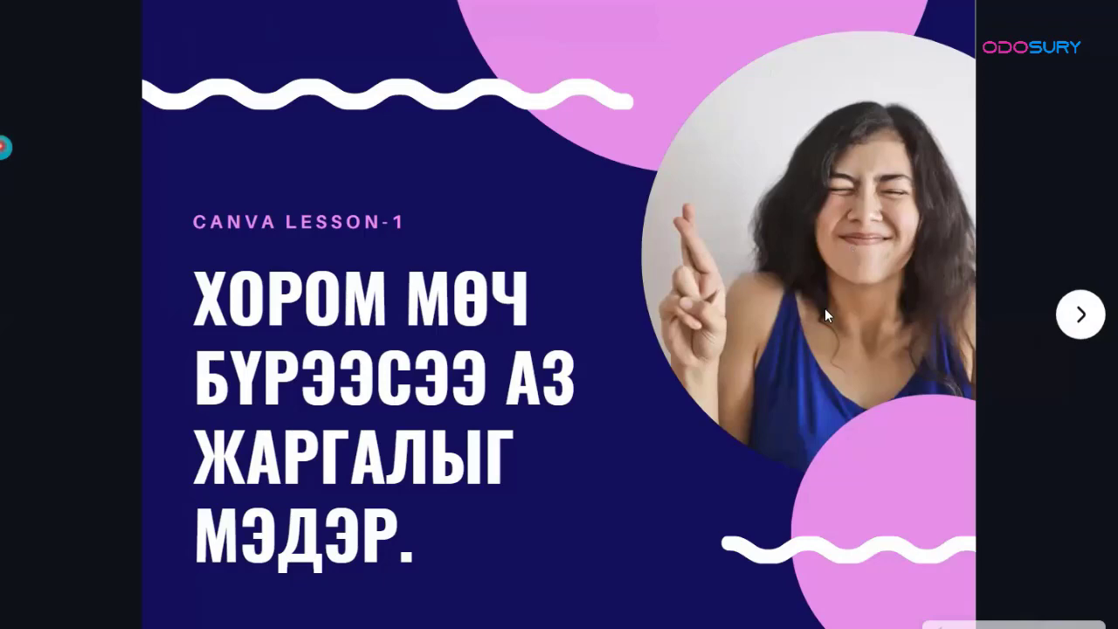
{"action": "left_click", "coordinate": [1081, 322]}
{"action": "left_click", "coordinate": [1095, 318]}
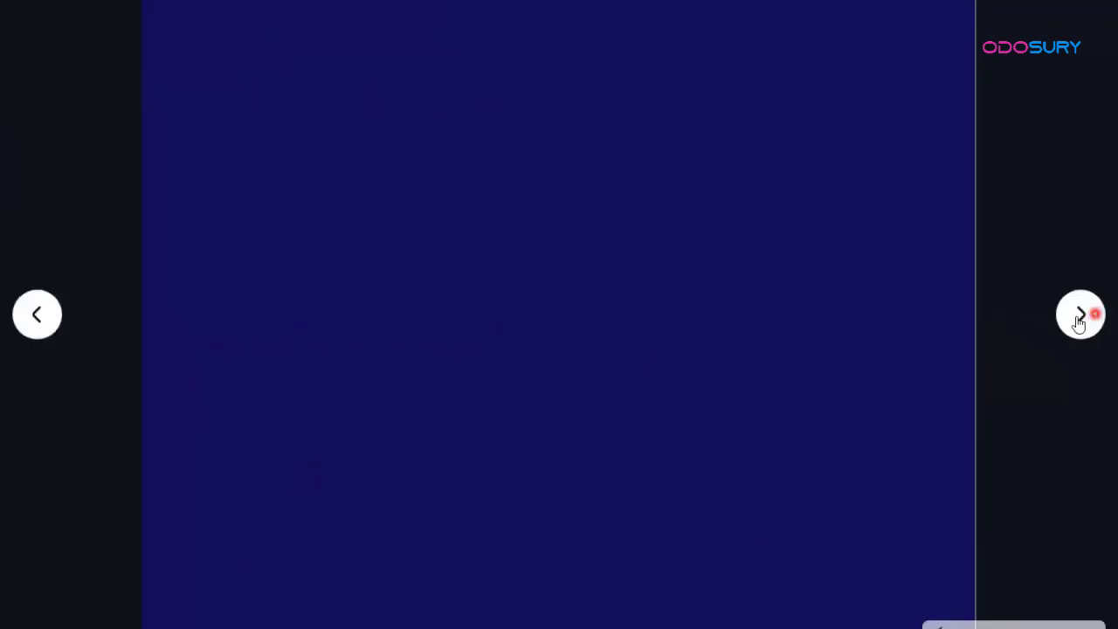
{"action": "left_click", "coordinate": [1076, 318]}
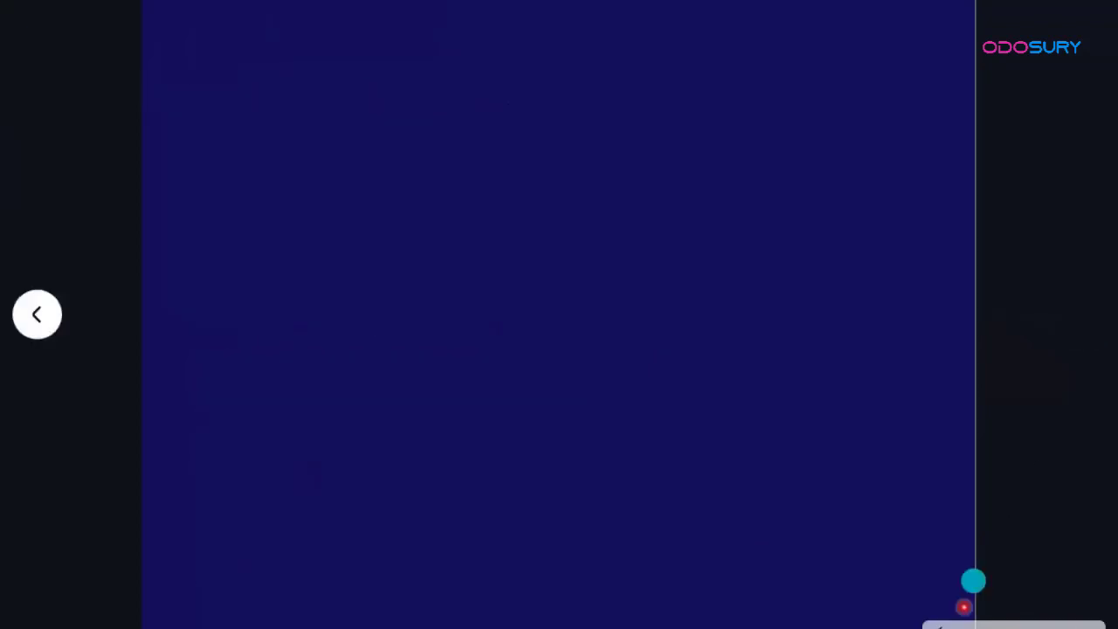
{"action": "left_click", "coordinate": [1093, 578]}
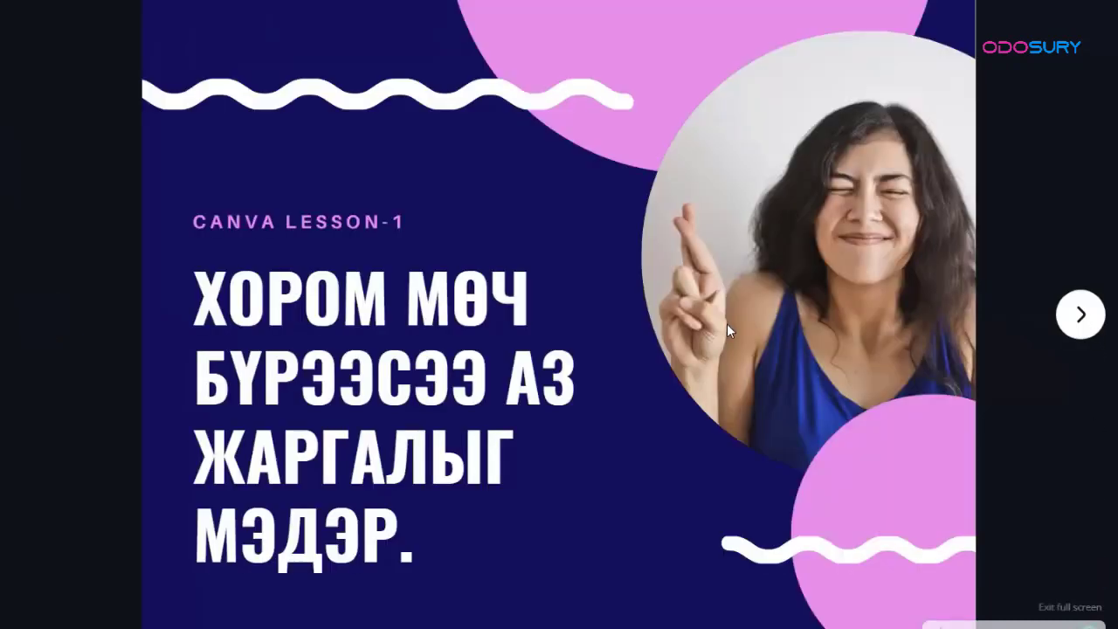
{"action": "key", "text": "Escape"}
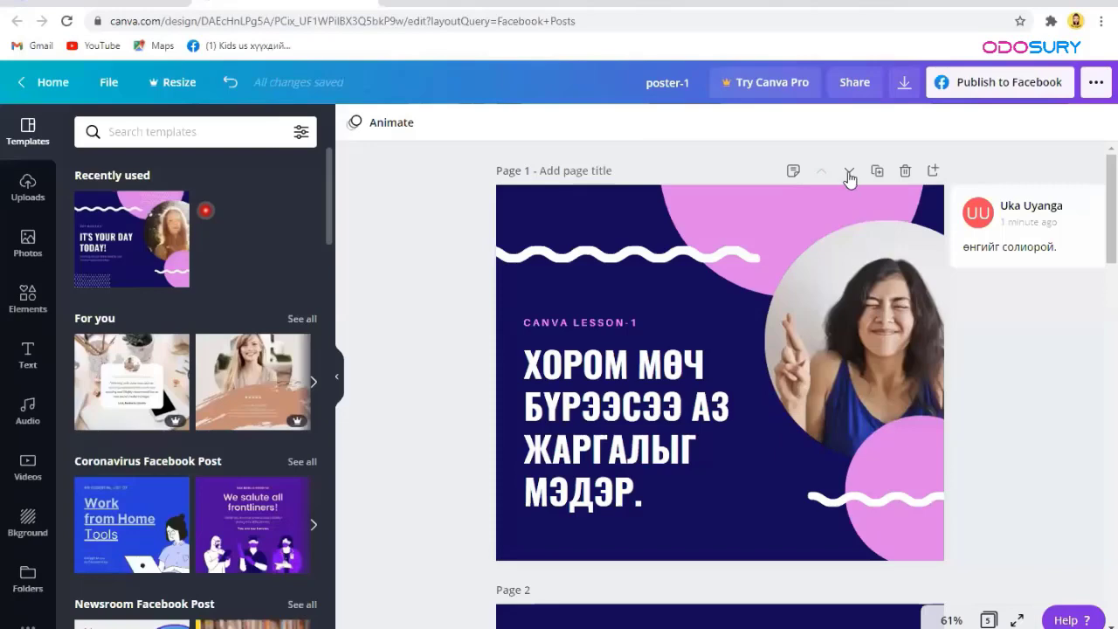